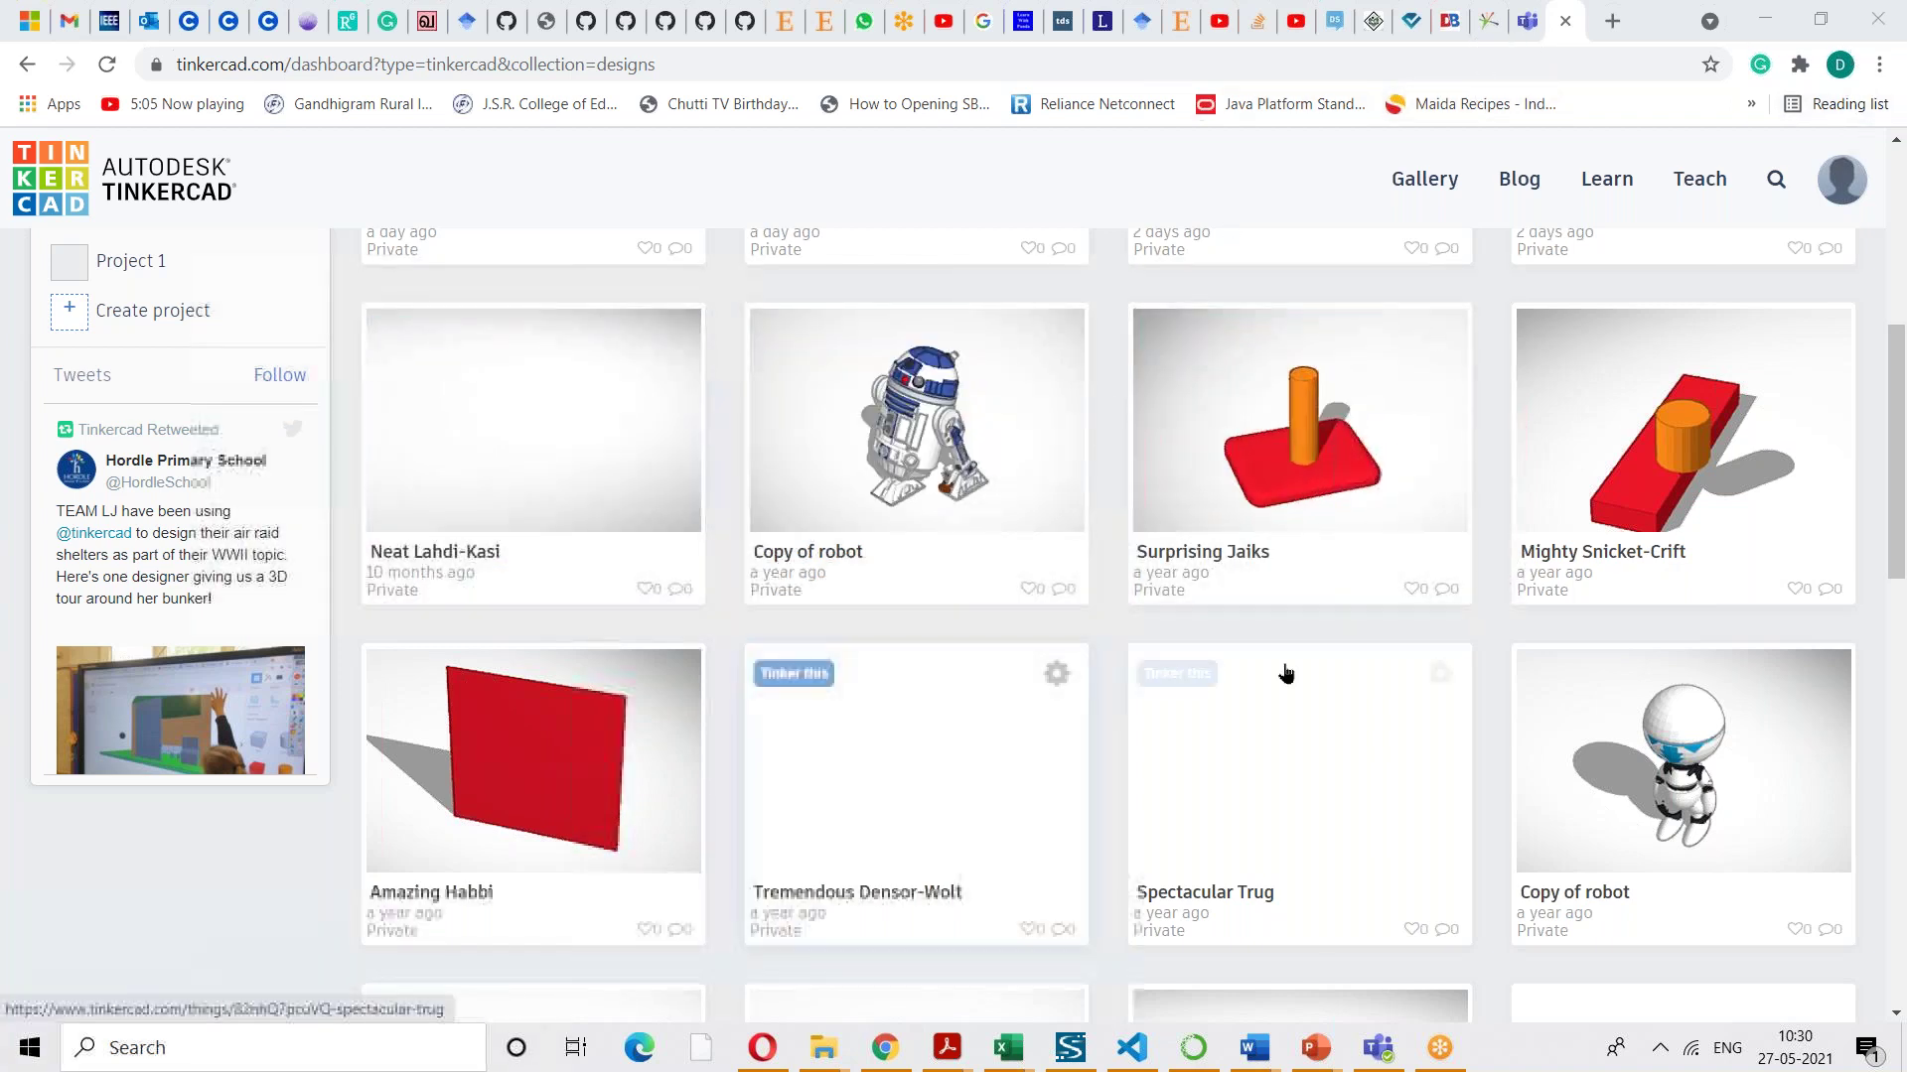
- Look through the saved 3D designs on the Tinkercad dashboard
drag(1891, 449, 1888, 286)
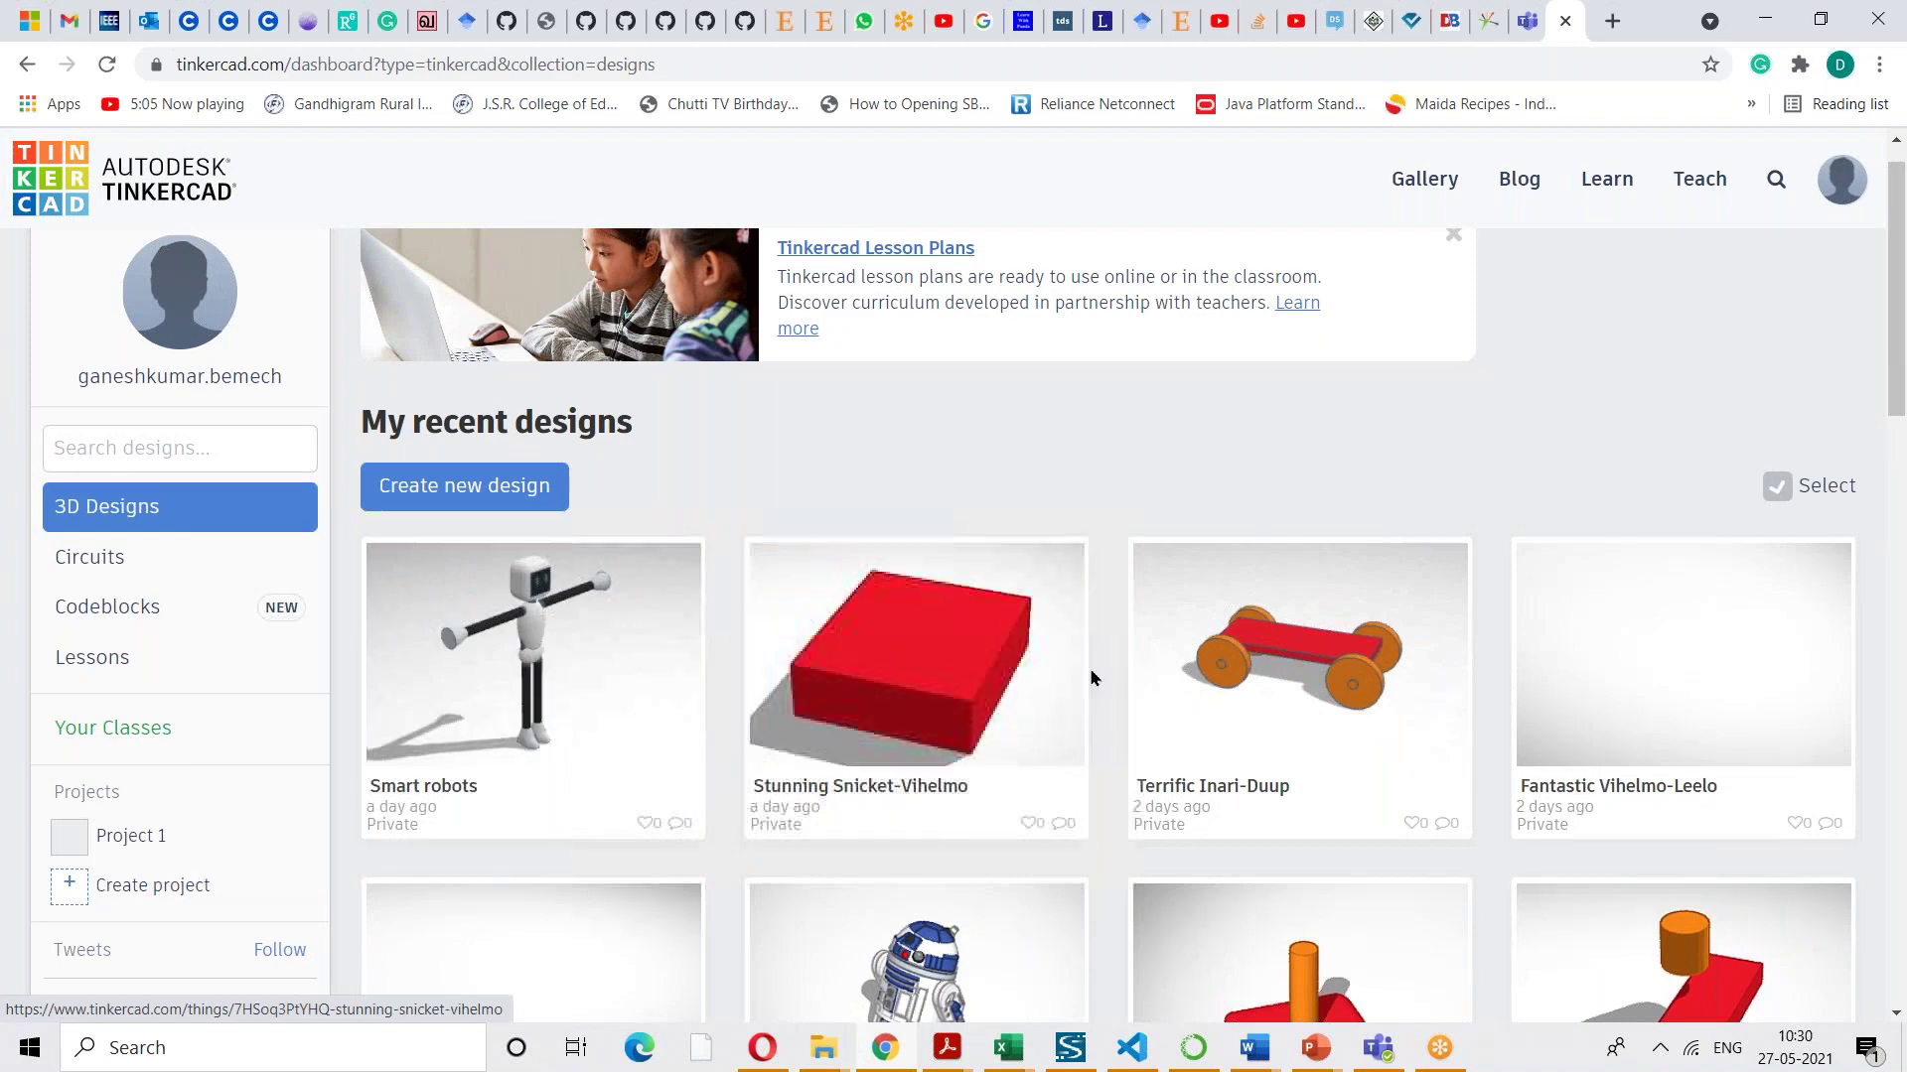
scroll(1430, 702, down, 3)
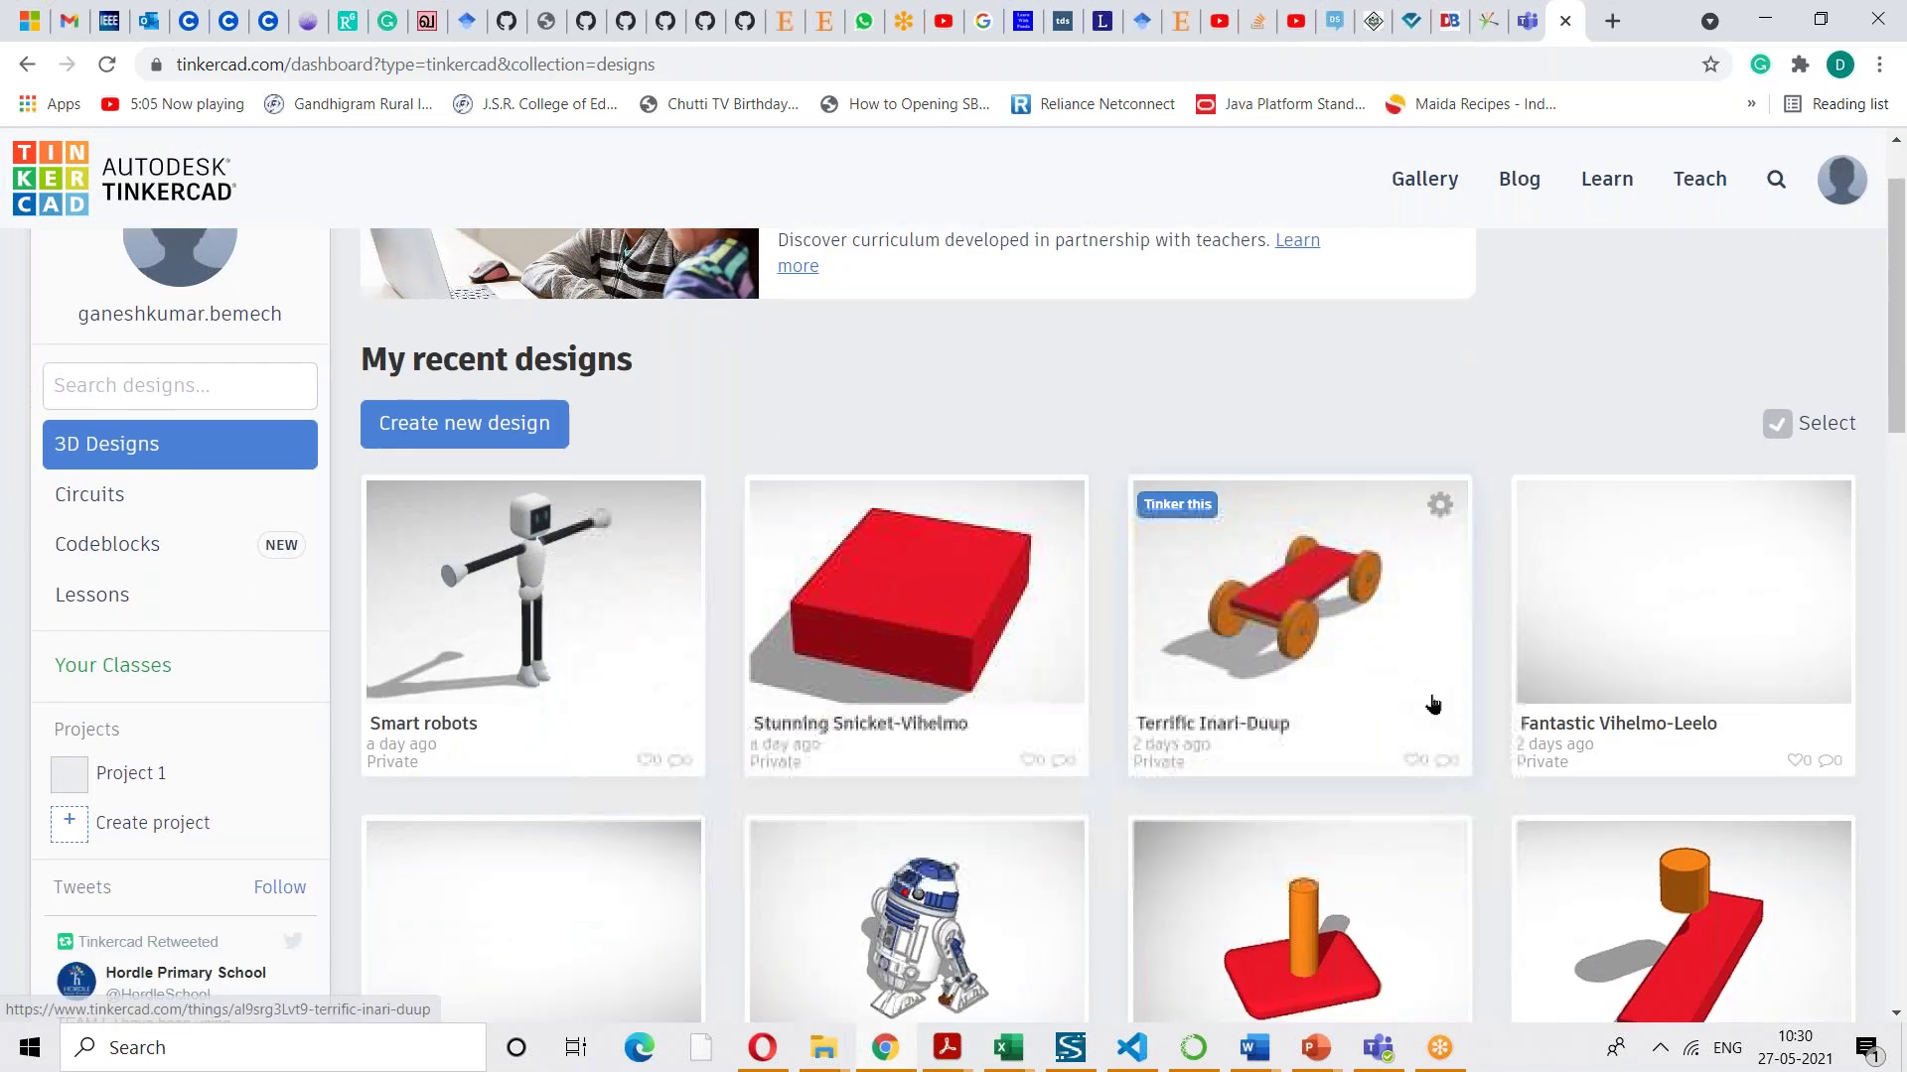
scroll(1431, 702, down, 1)
scroll(1435, 707, up, 3)
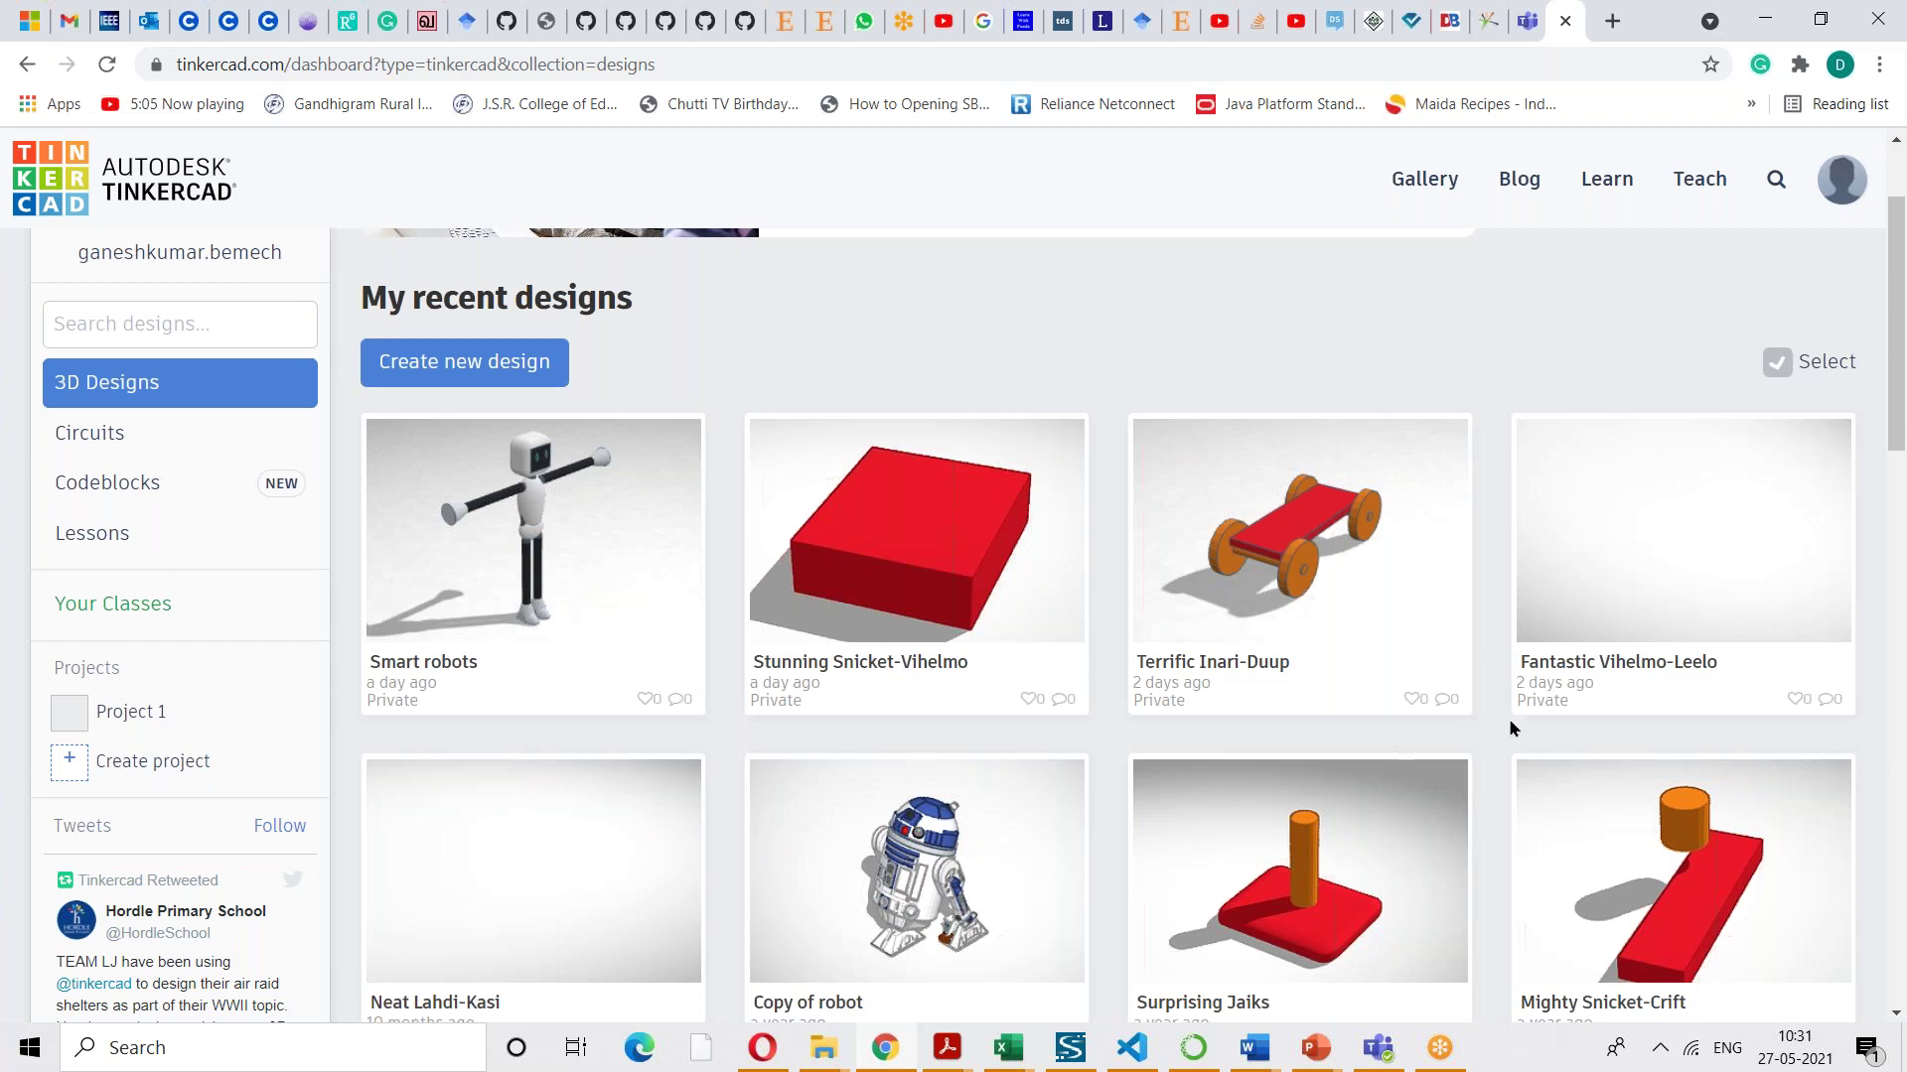
mouse_move(1395, 709)
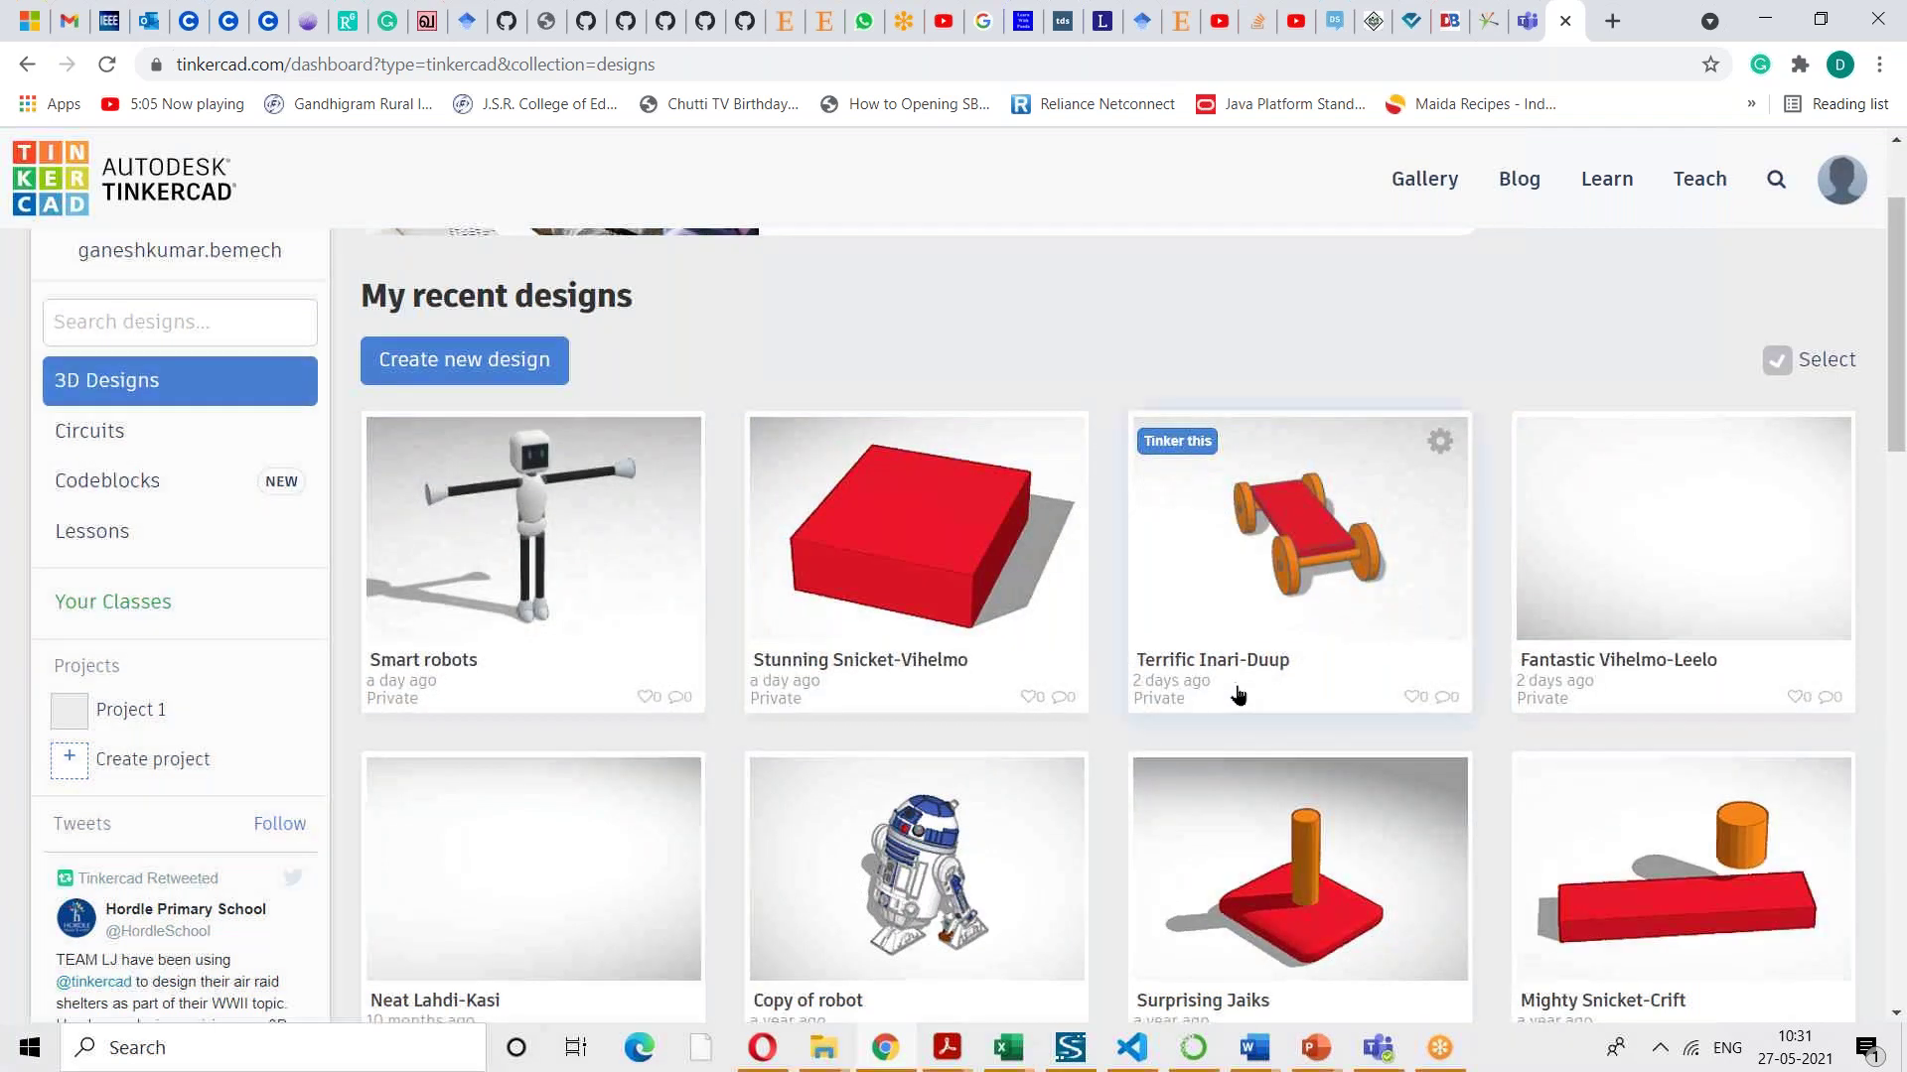
scroll(1238, 695, down, 2)
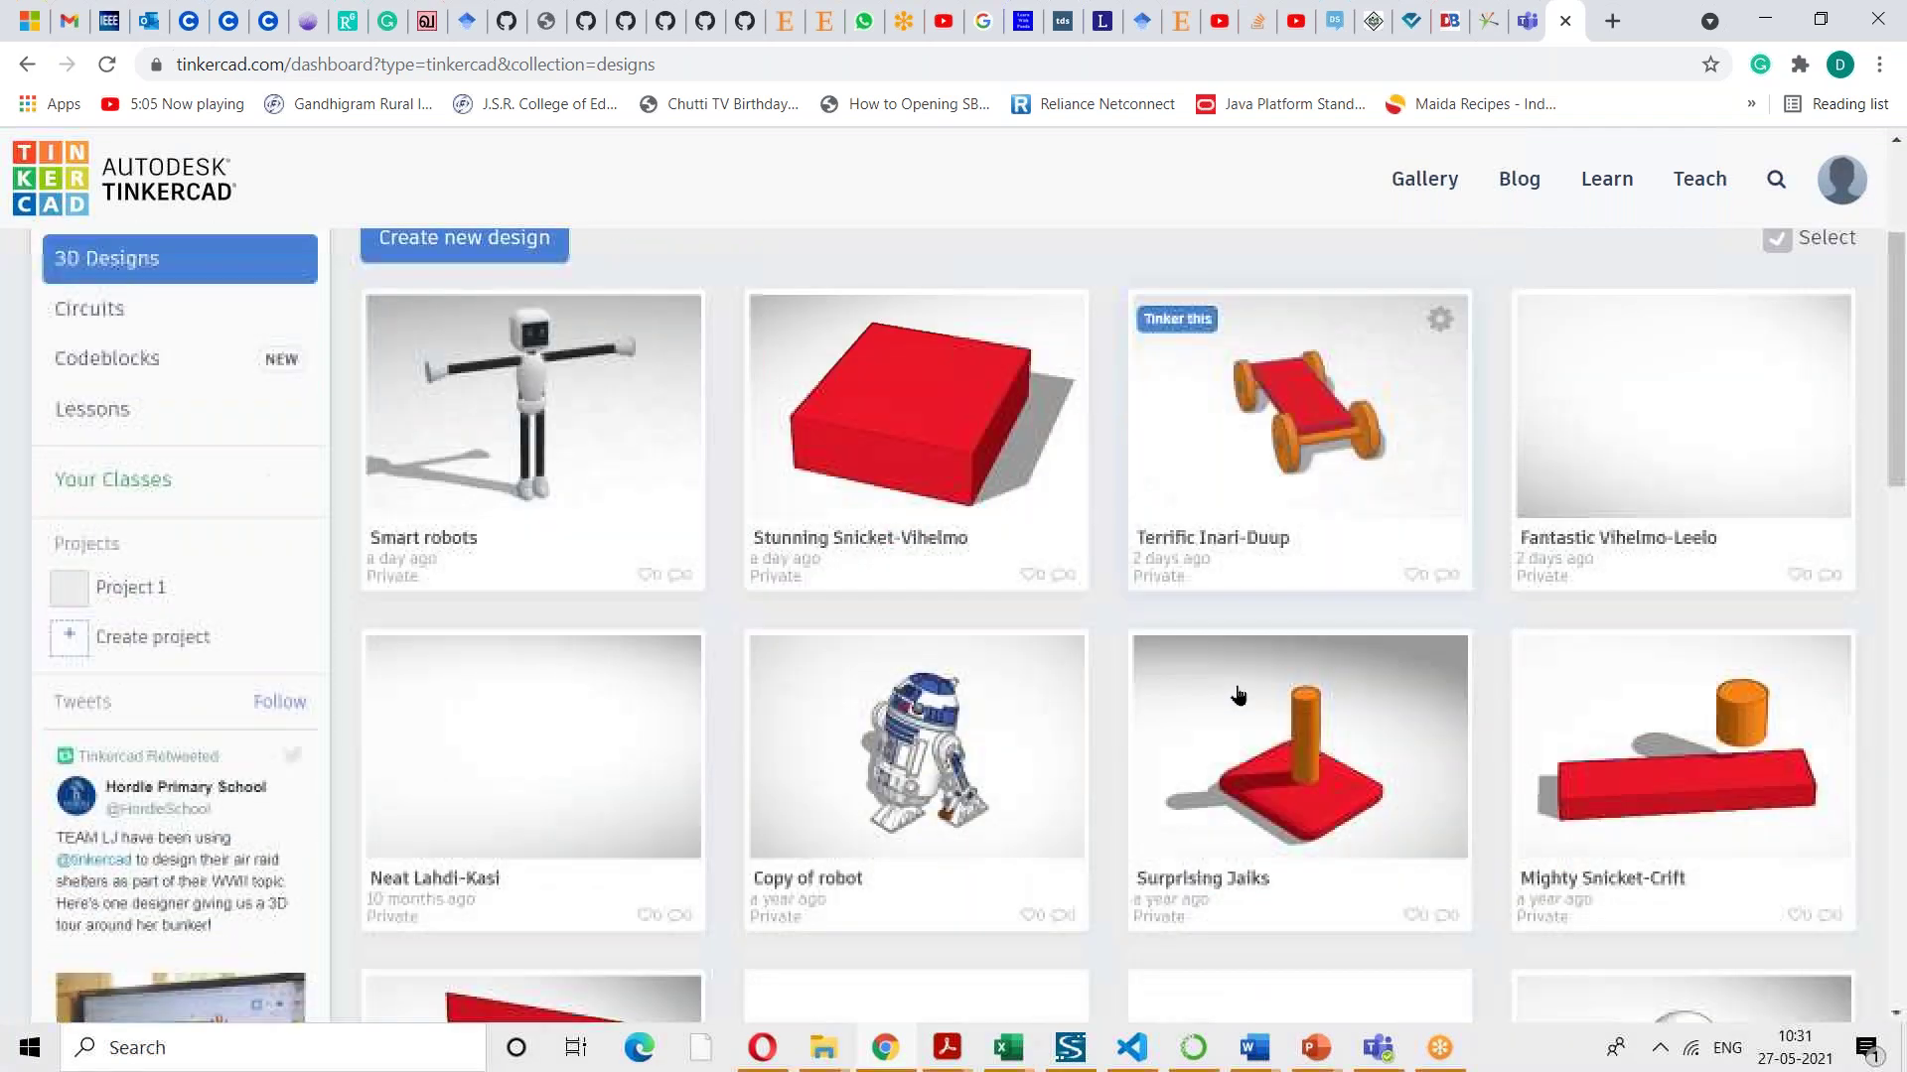
- Open the Circuits collection and look through the saved circuit projects, including Brave Hango-Fulffy
click(156, 311)
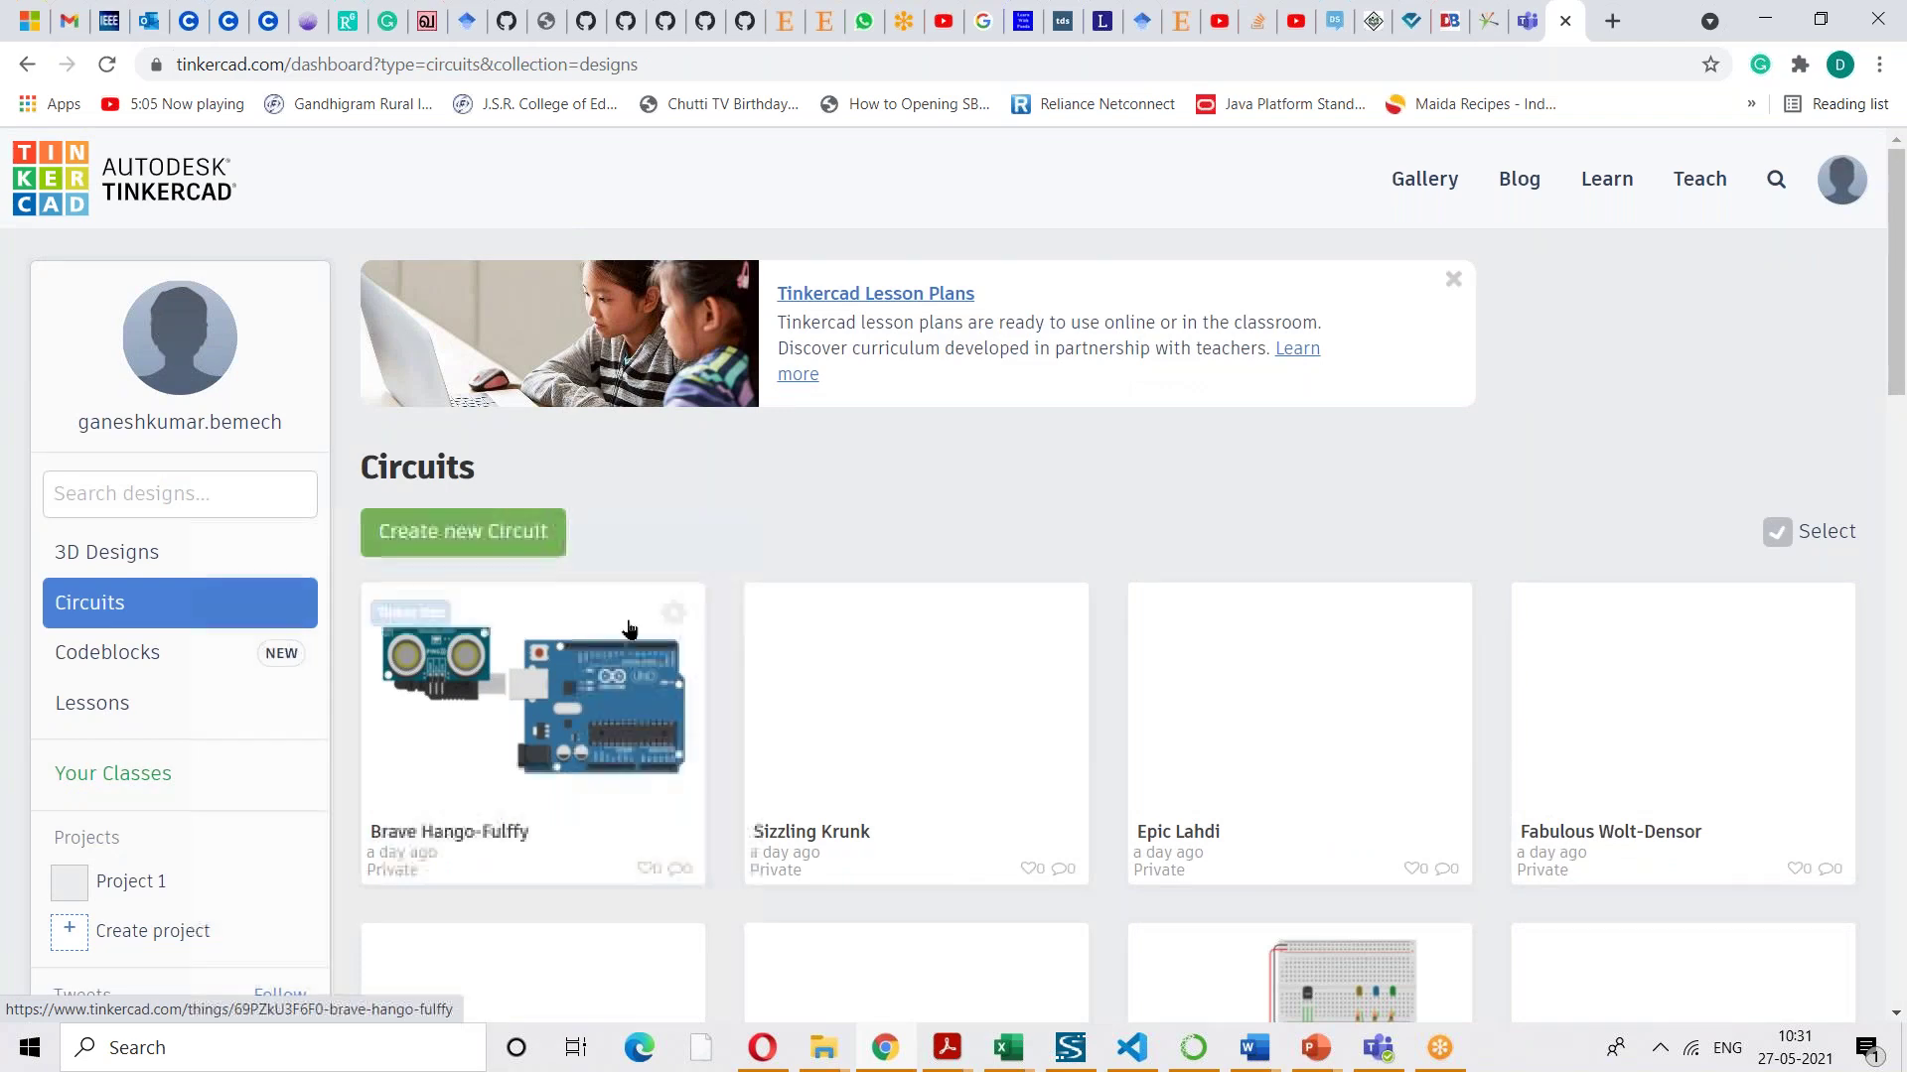
scroll(1080, 759, down, 3)
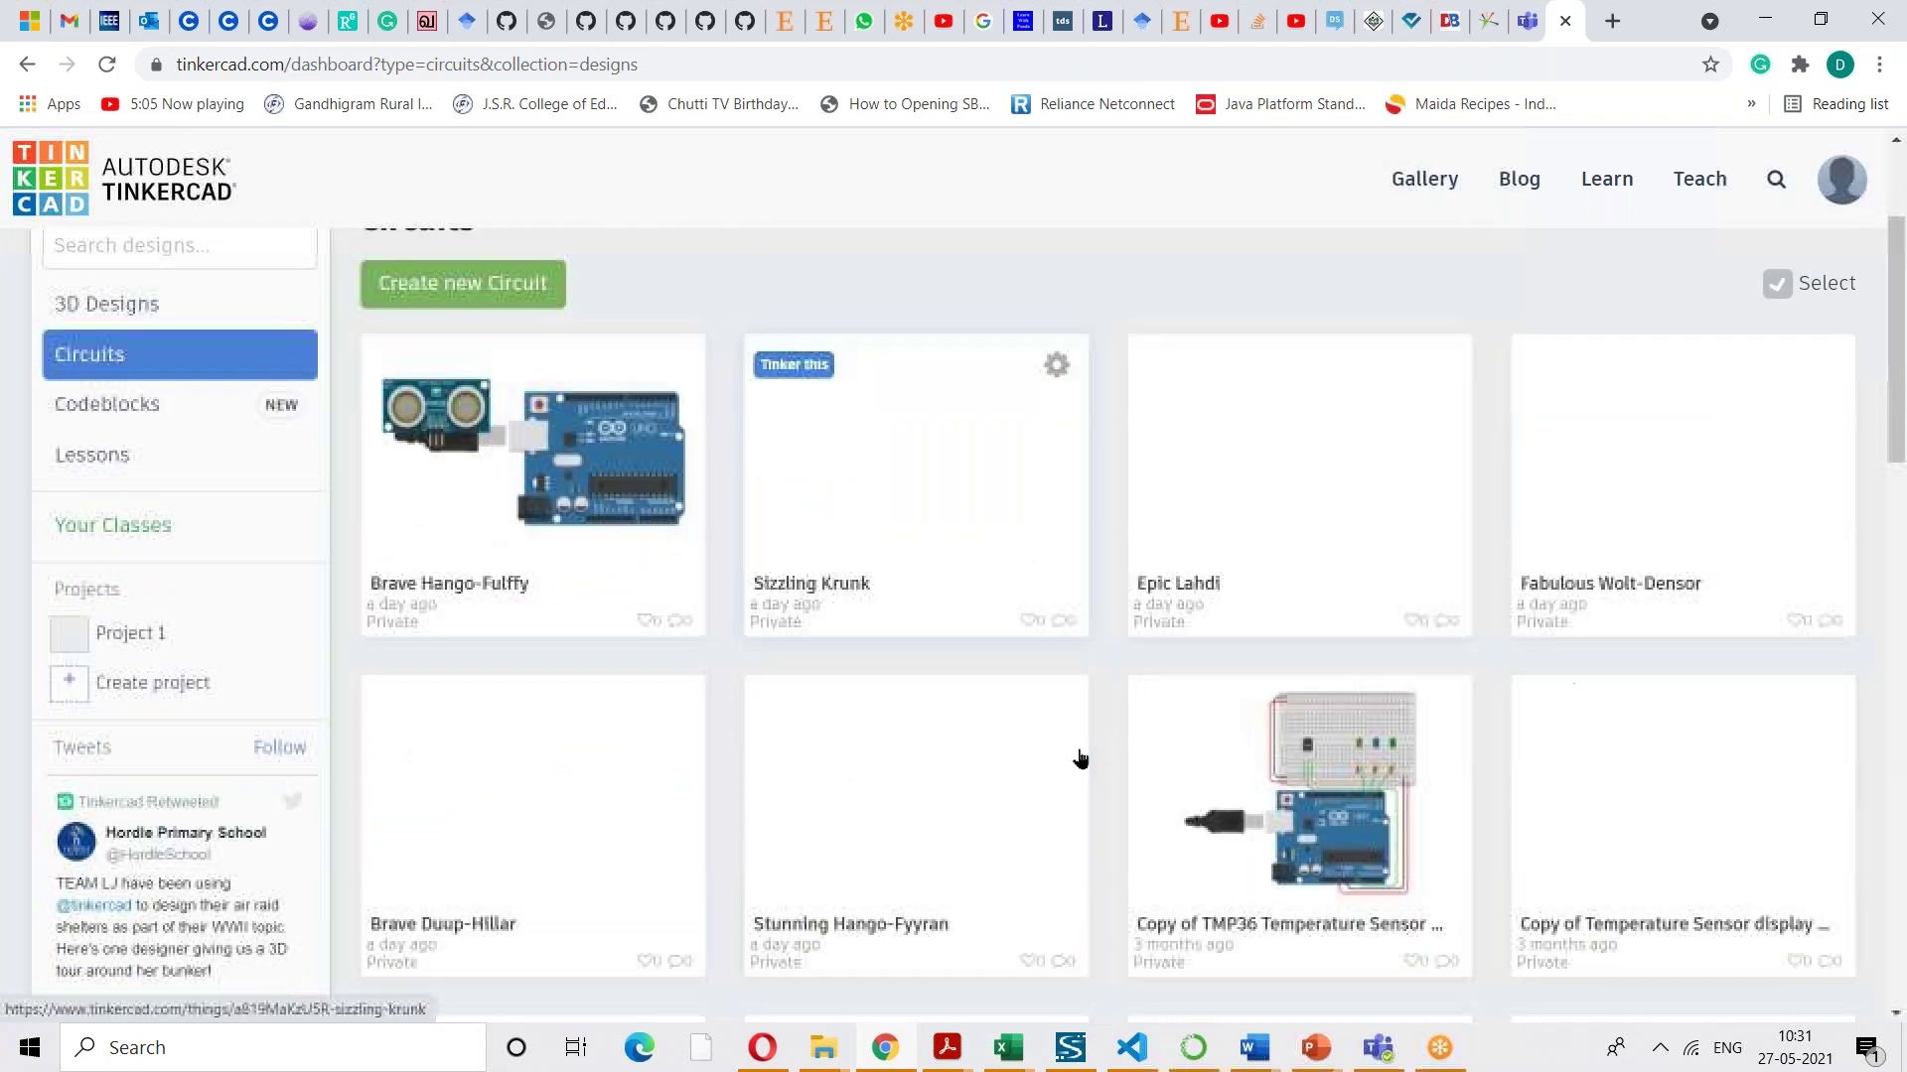
scroll(1080, 759, down, 8)
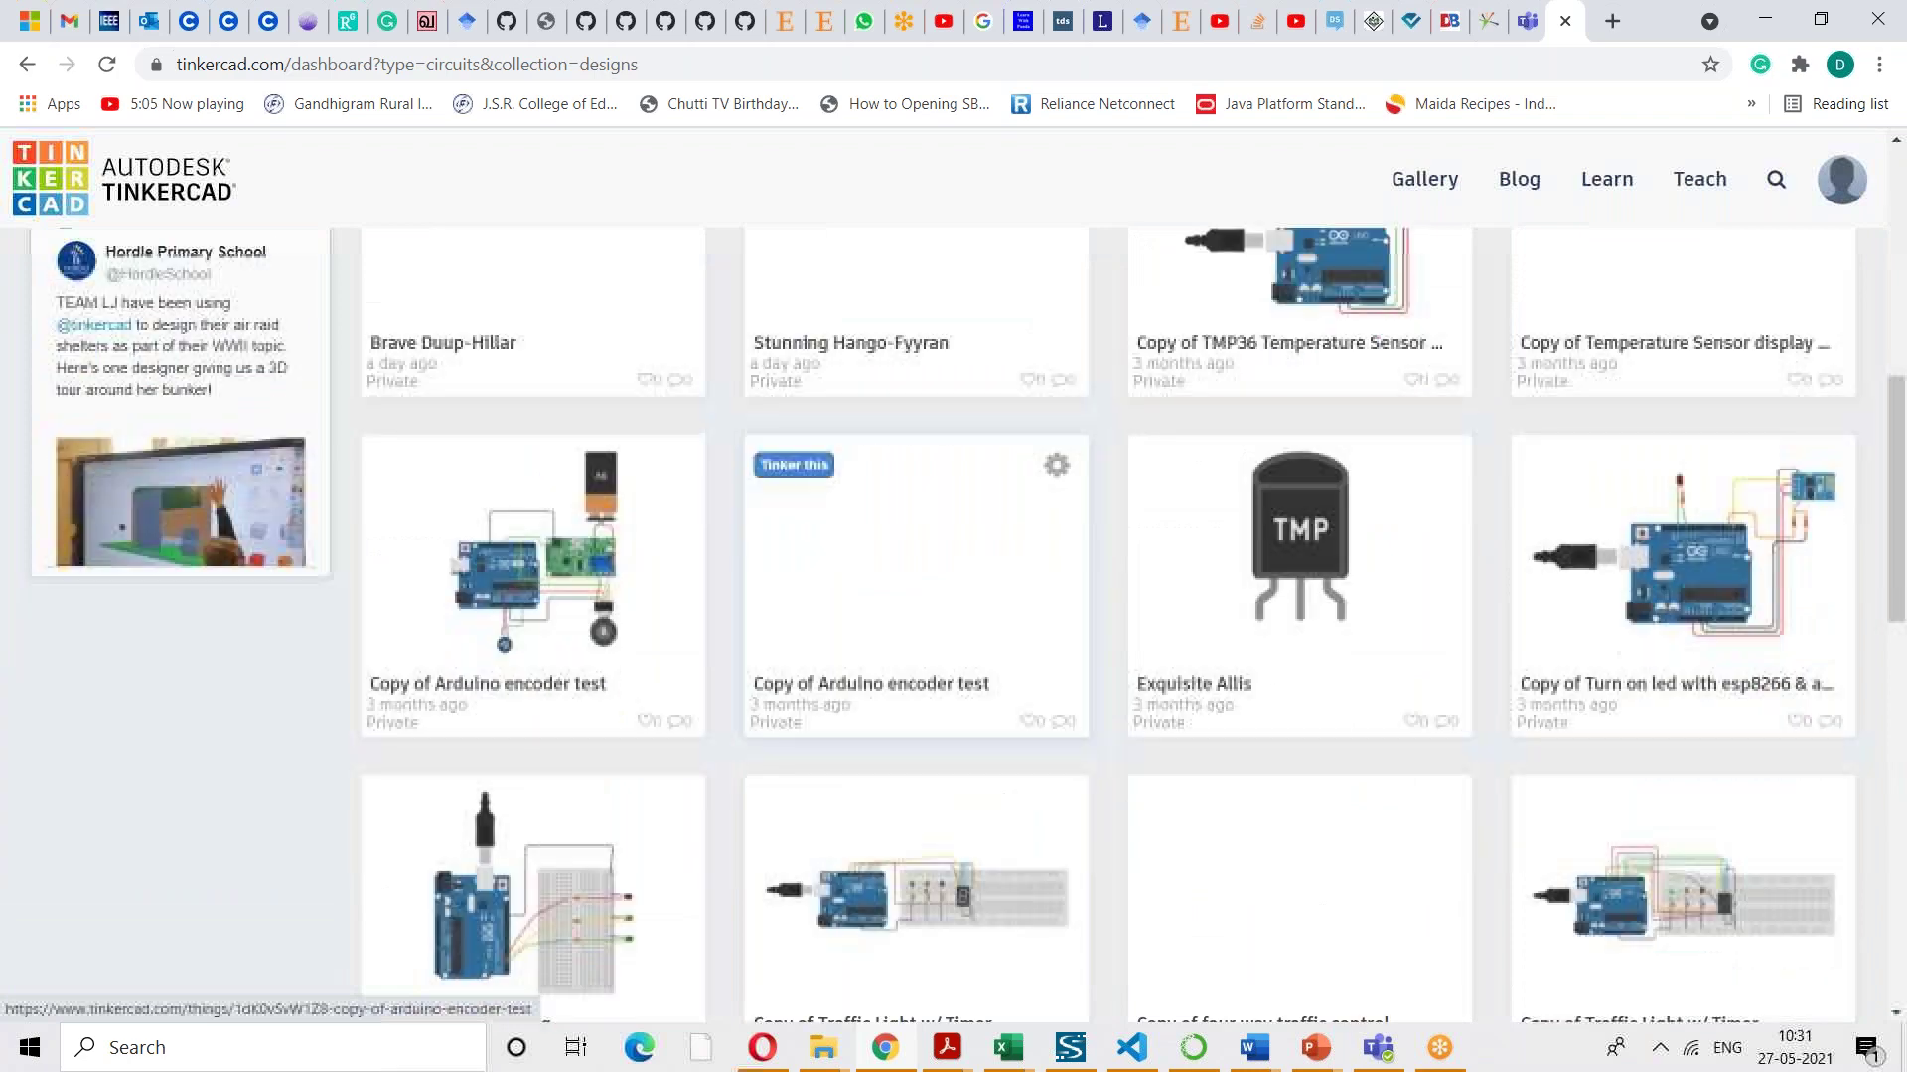
scroll(1081, 758, down, 5)
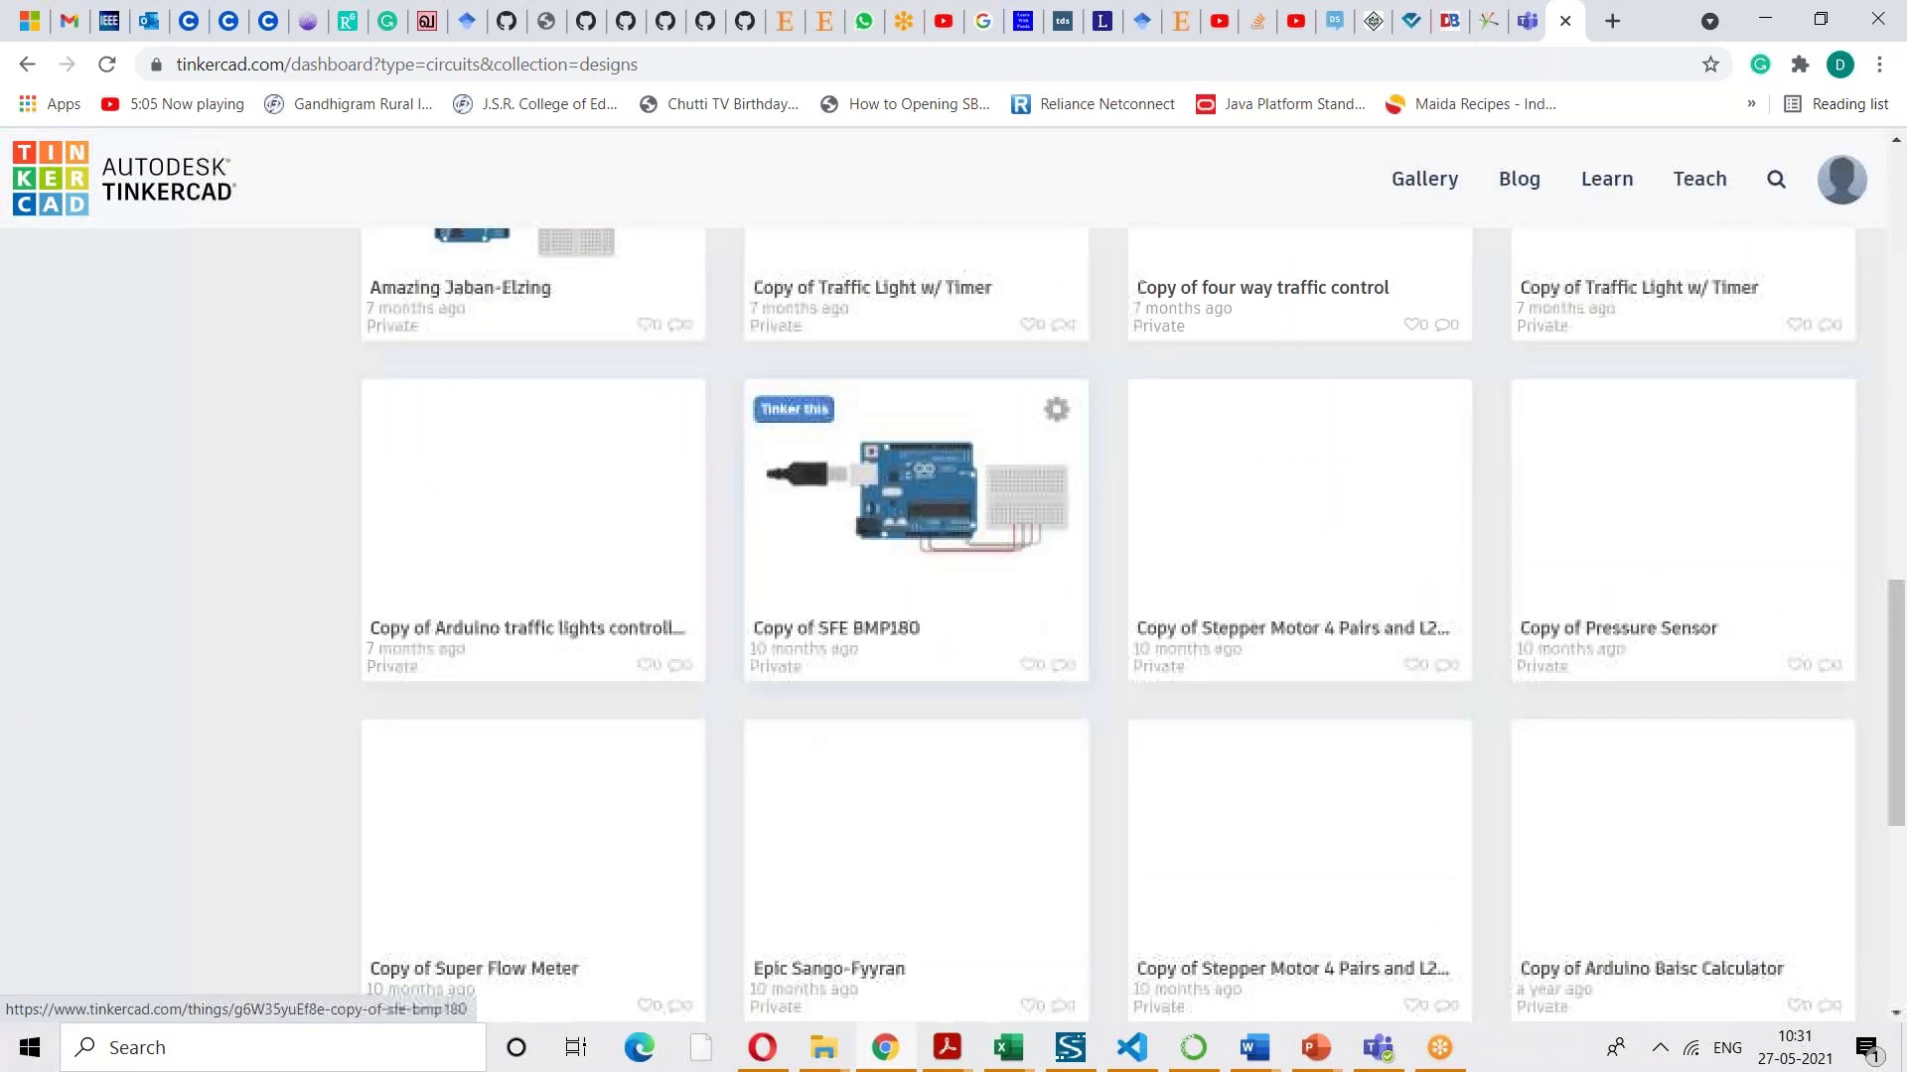
scroll(1067, 761, up, 12)
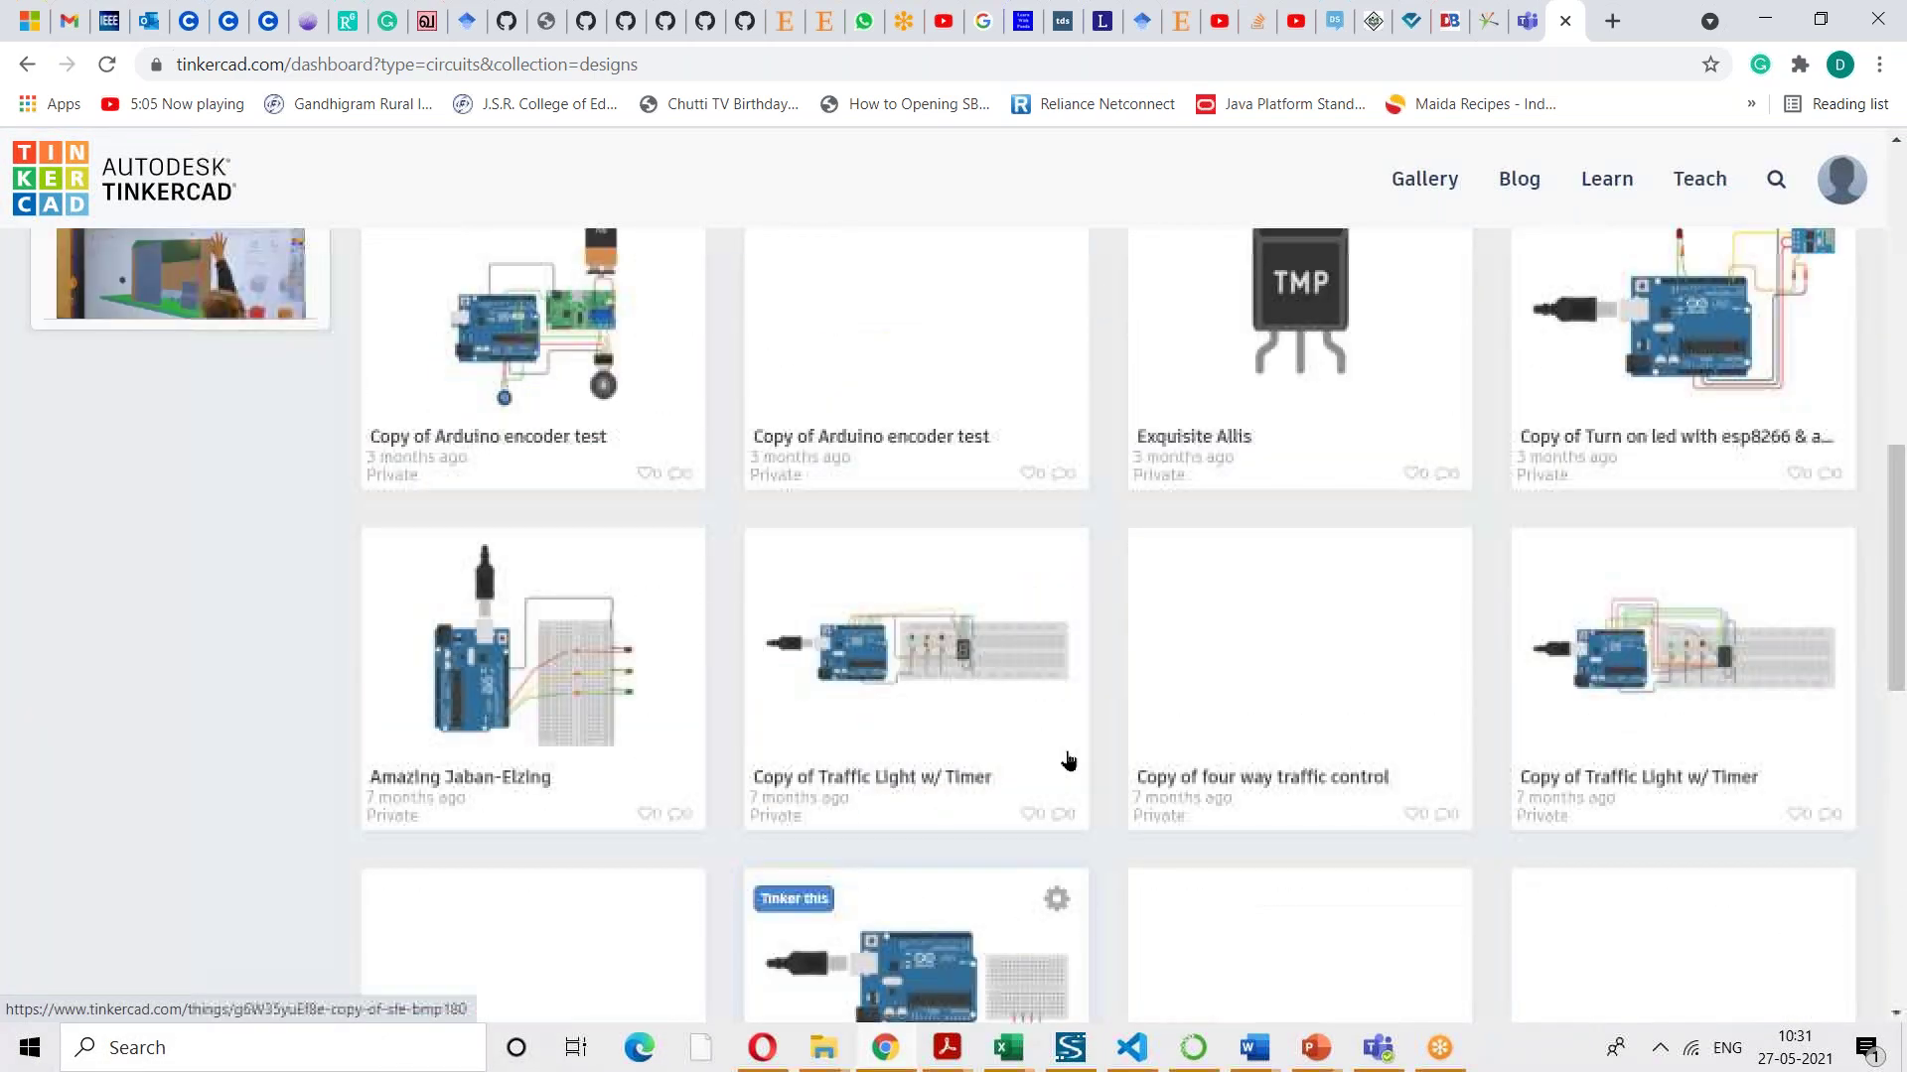
scroll(1067, 760, up, 4)
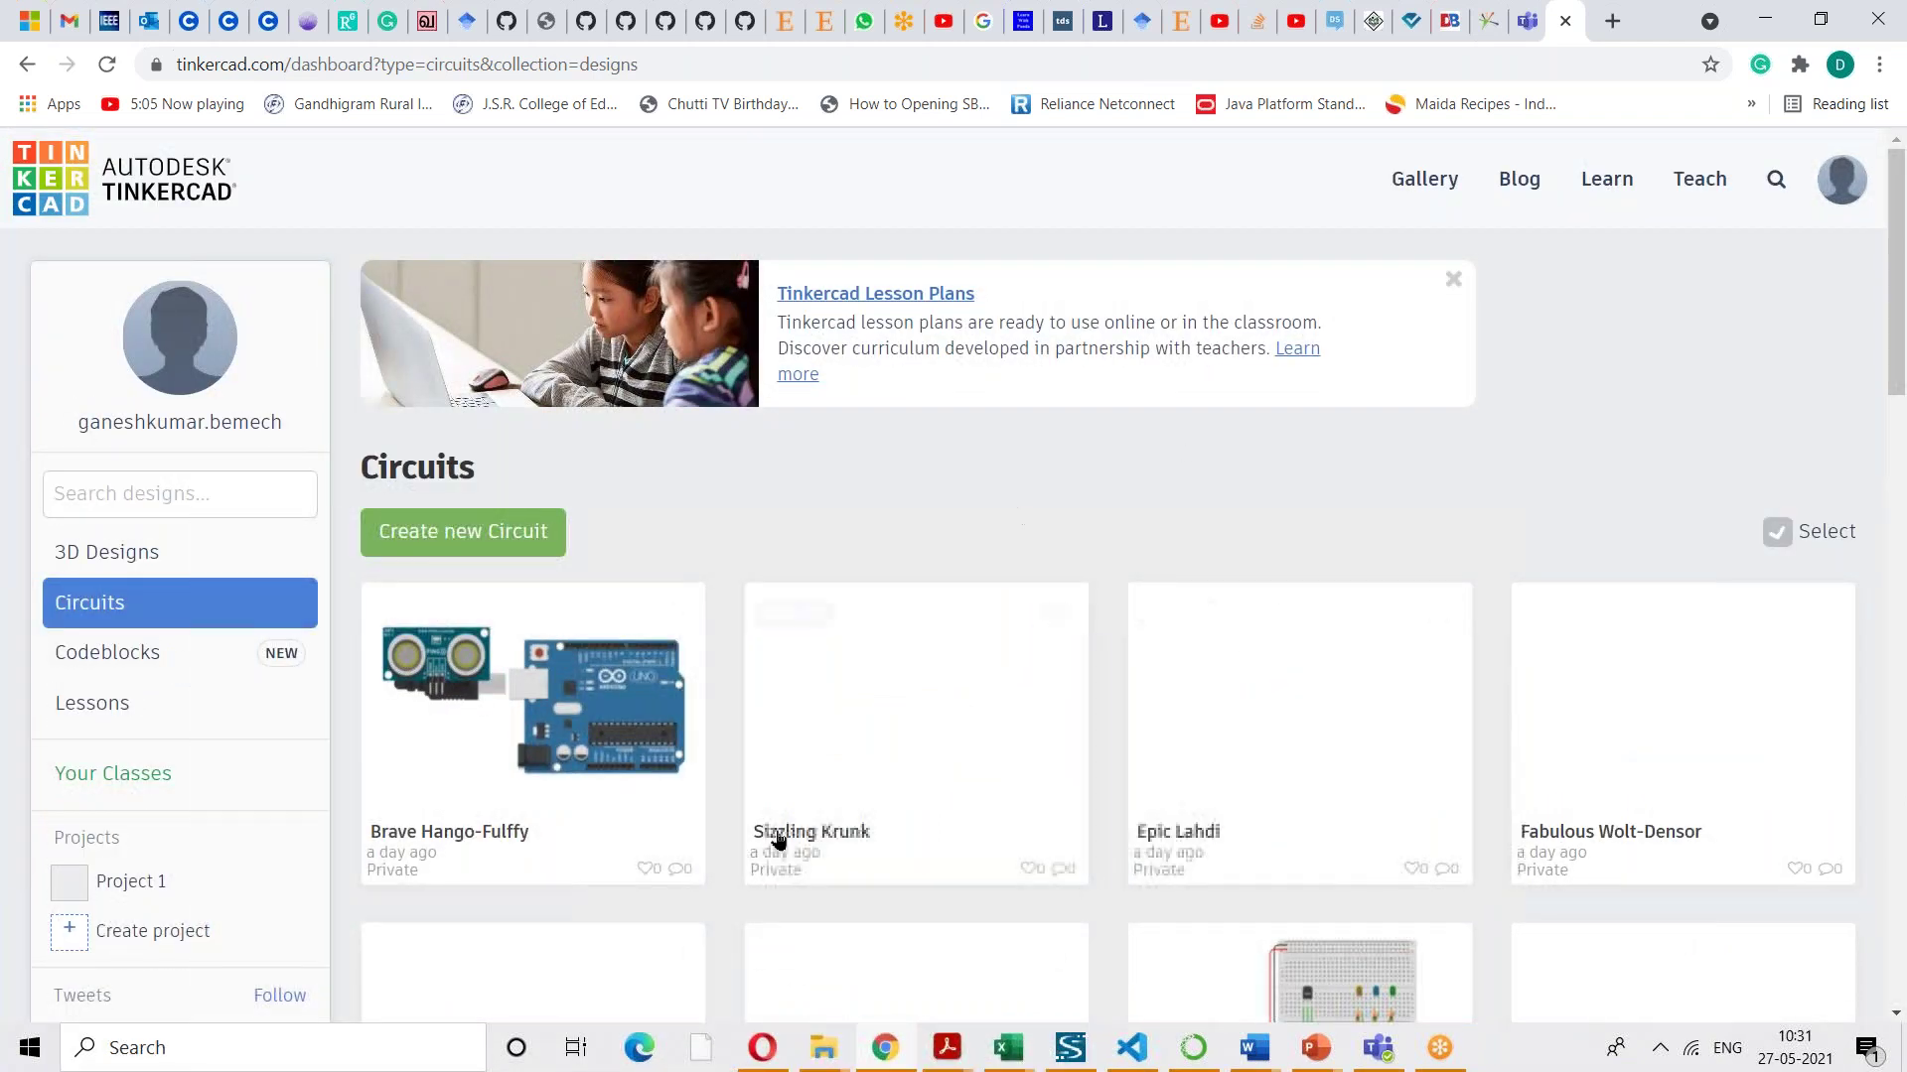
mouse_move(483, 721)
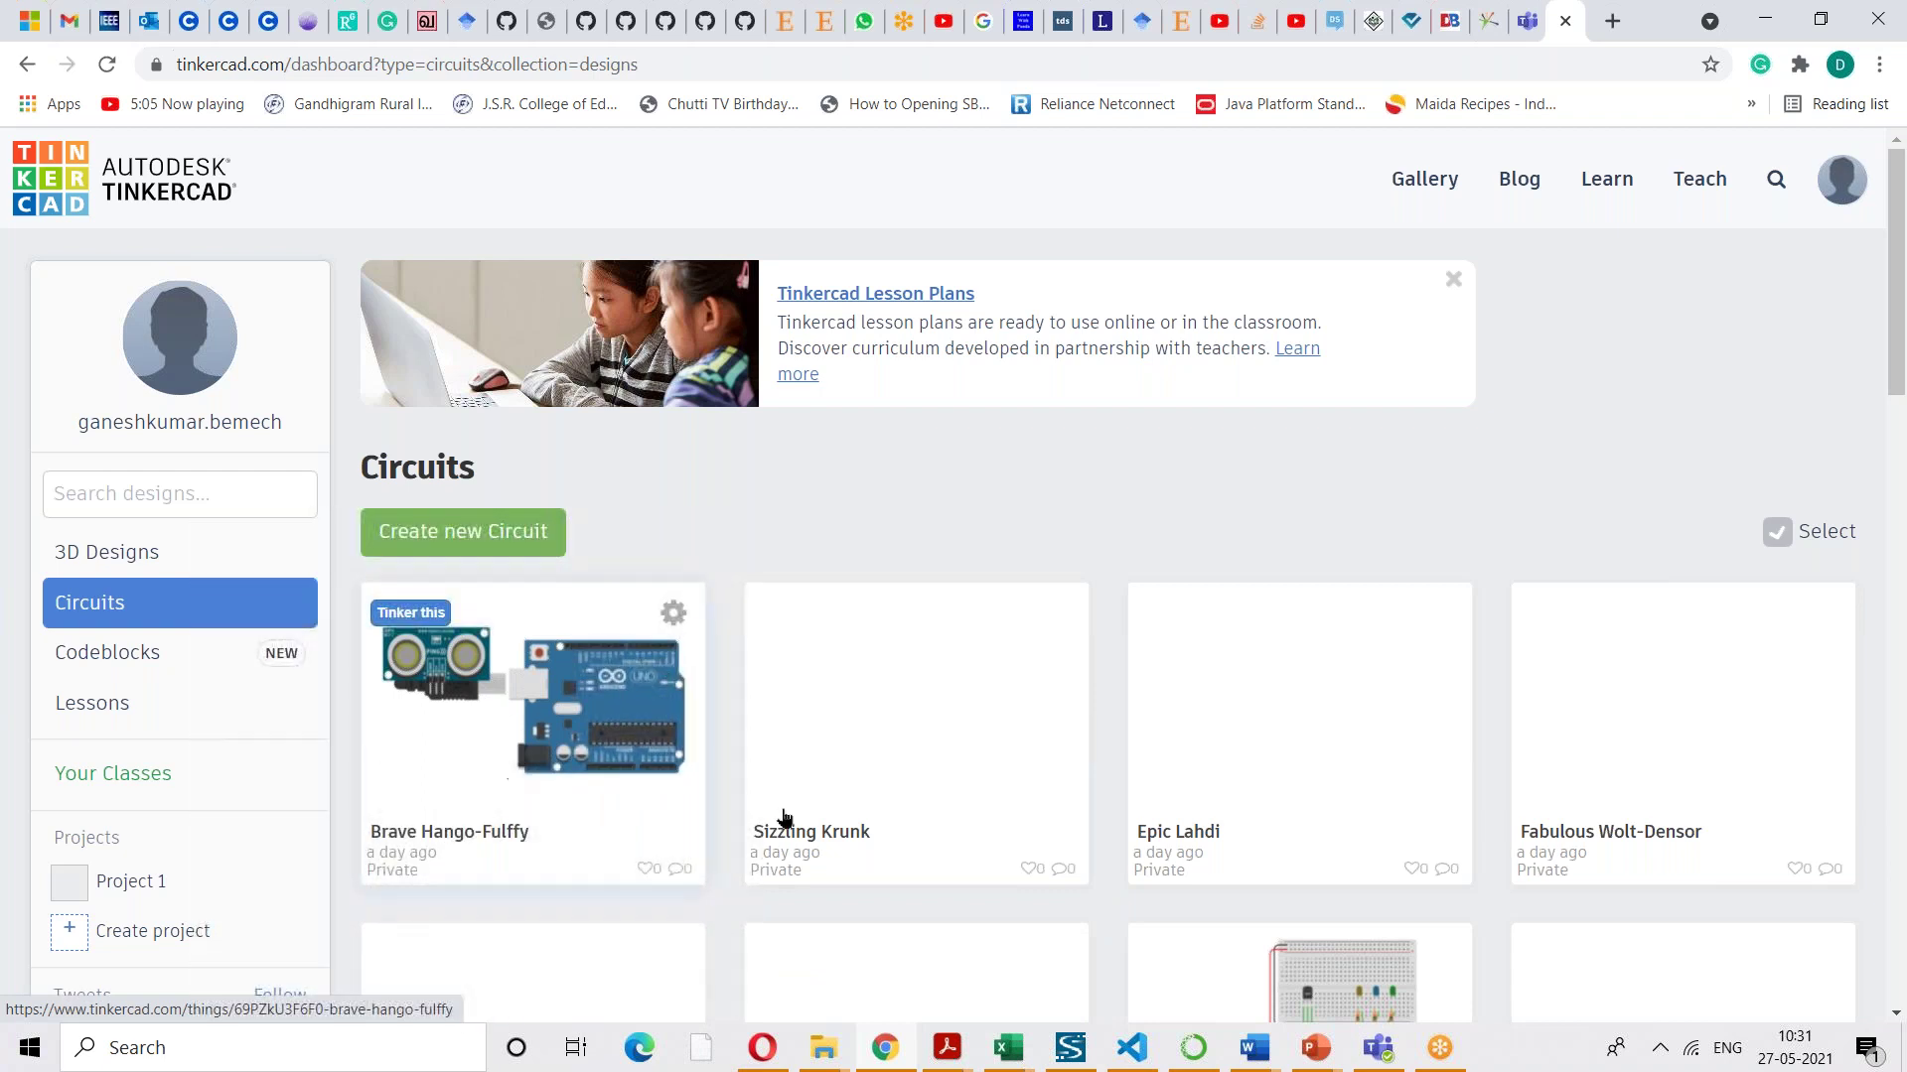
- Search Google for "arduino" in a new browser tab
click(883, 1058)
click(882, 1056)
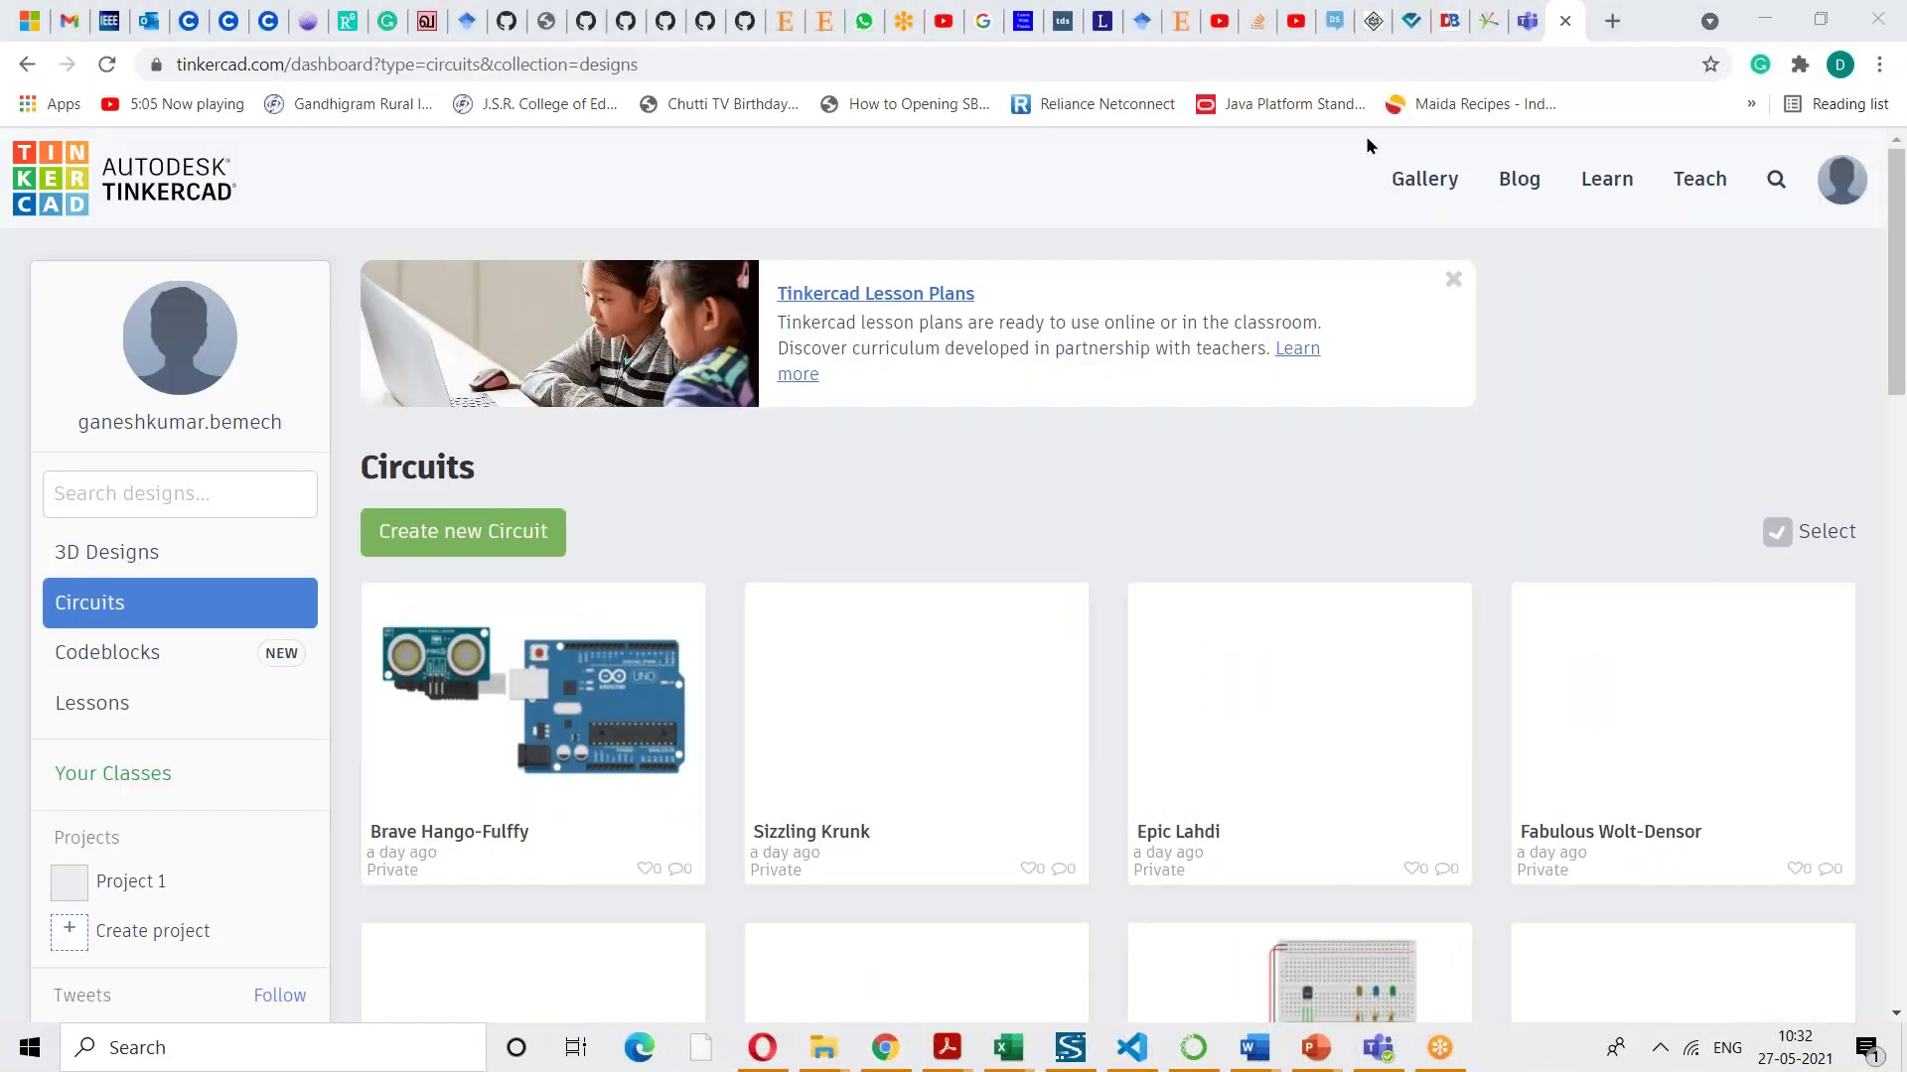
click(1612, 21)
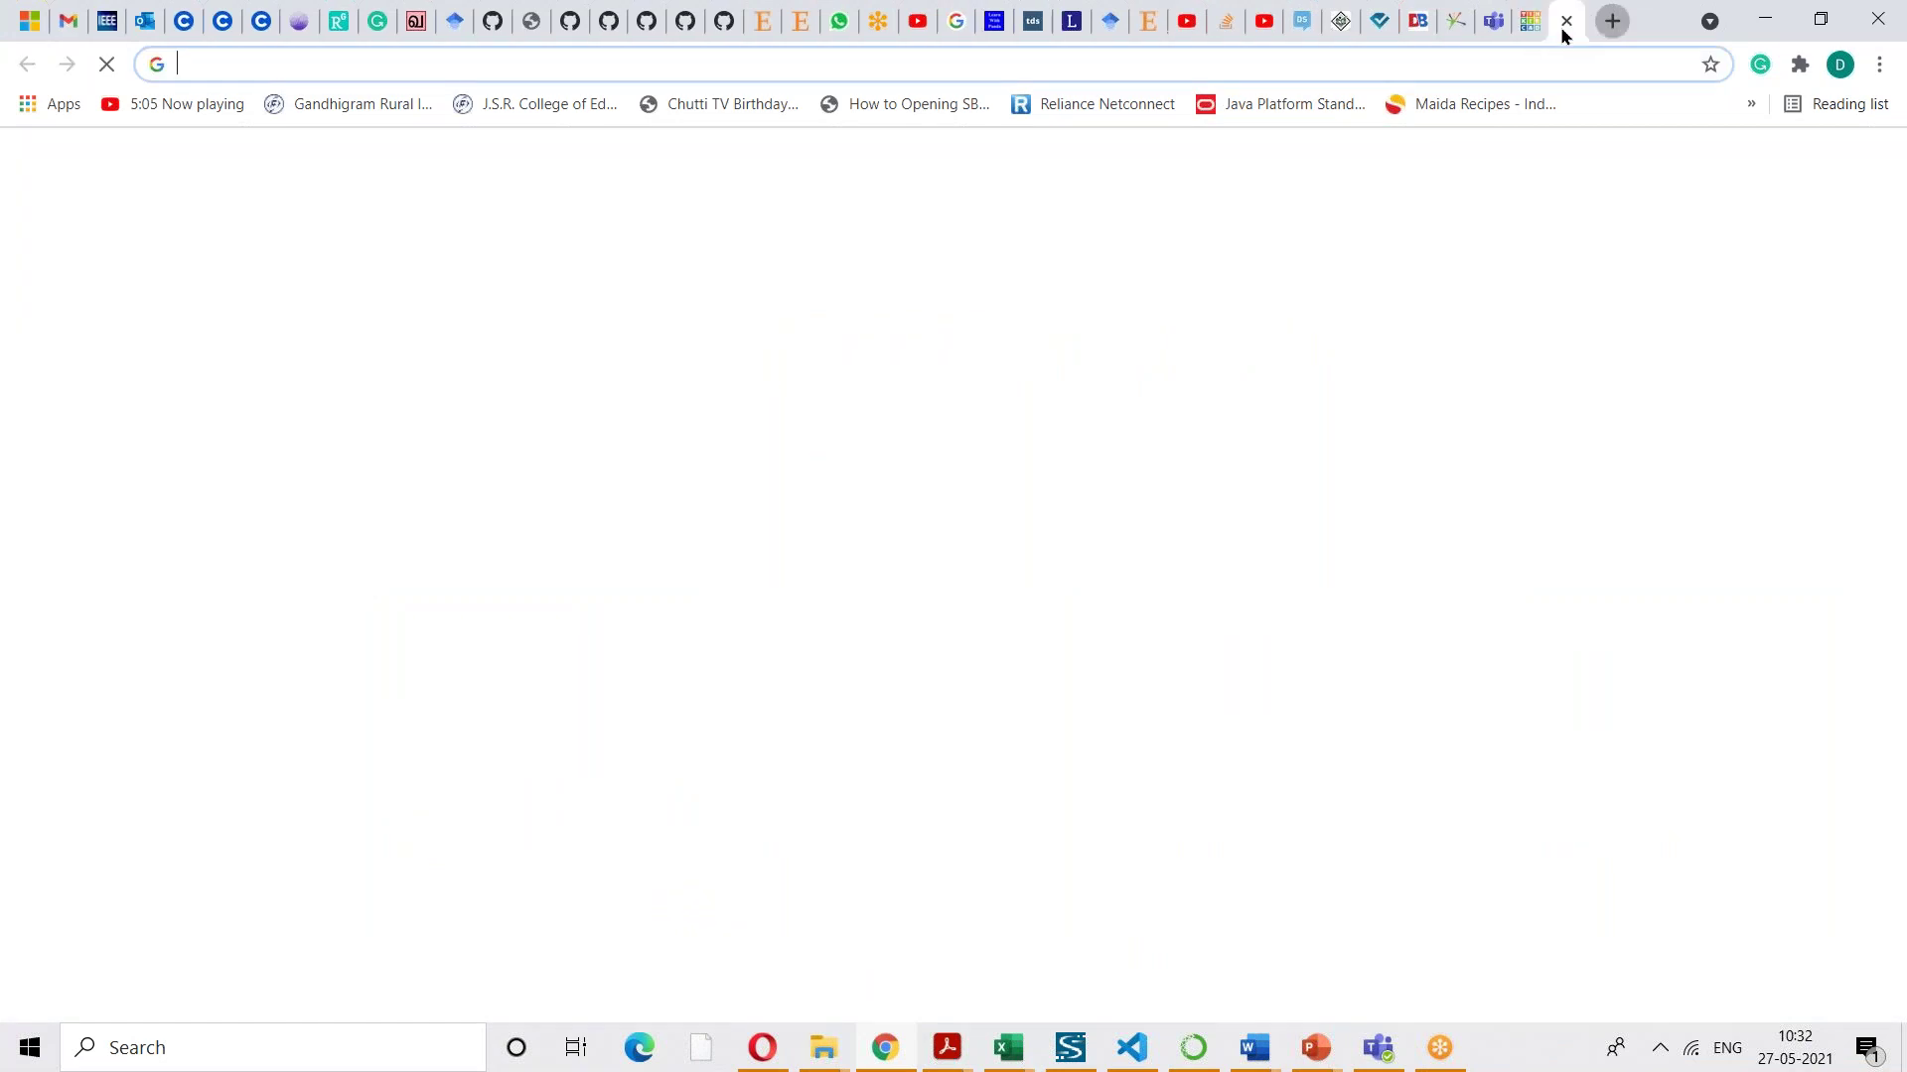
text(a)
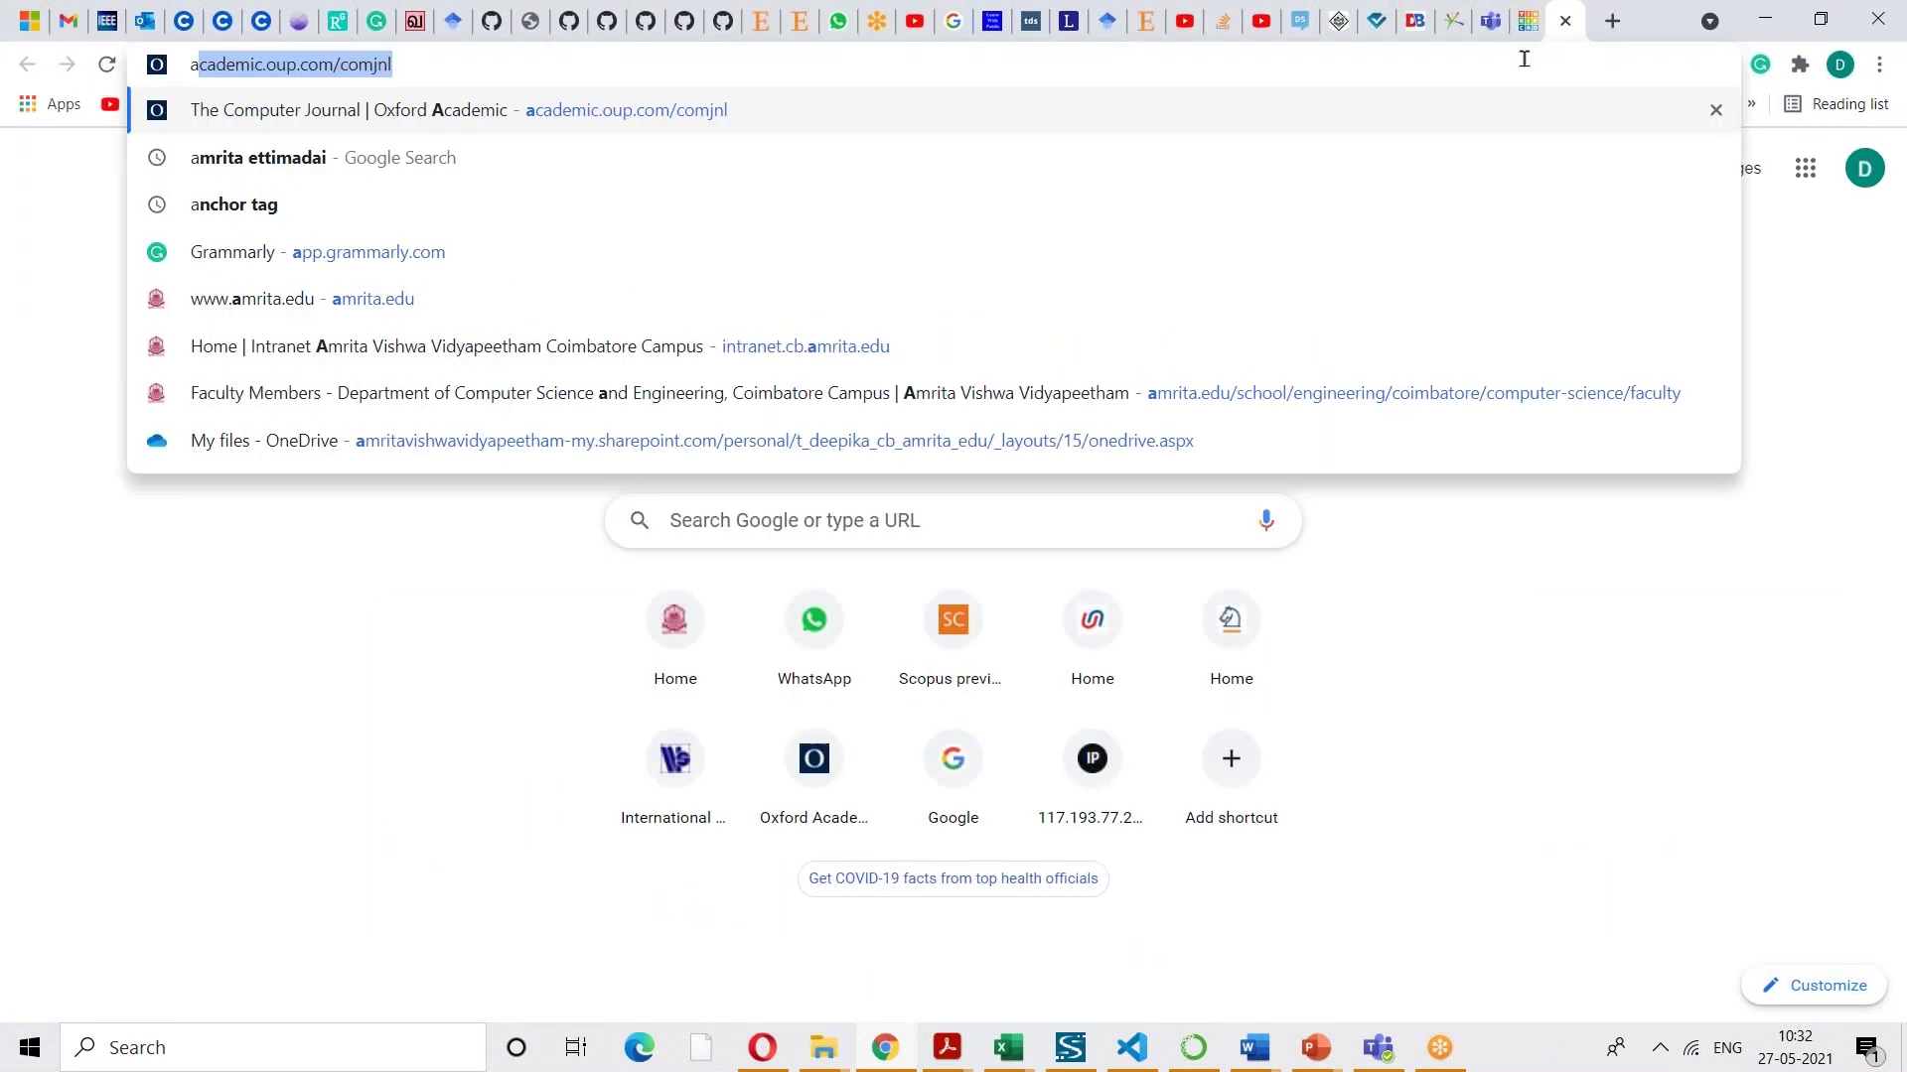
text(rdui)
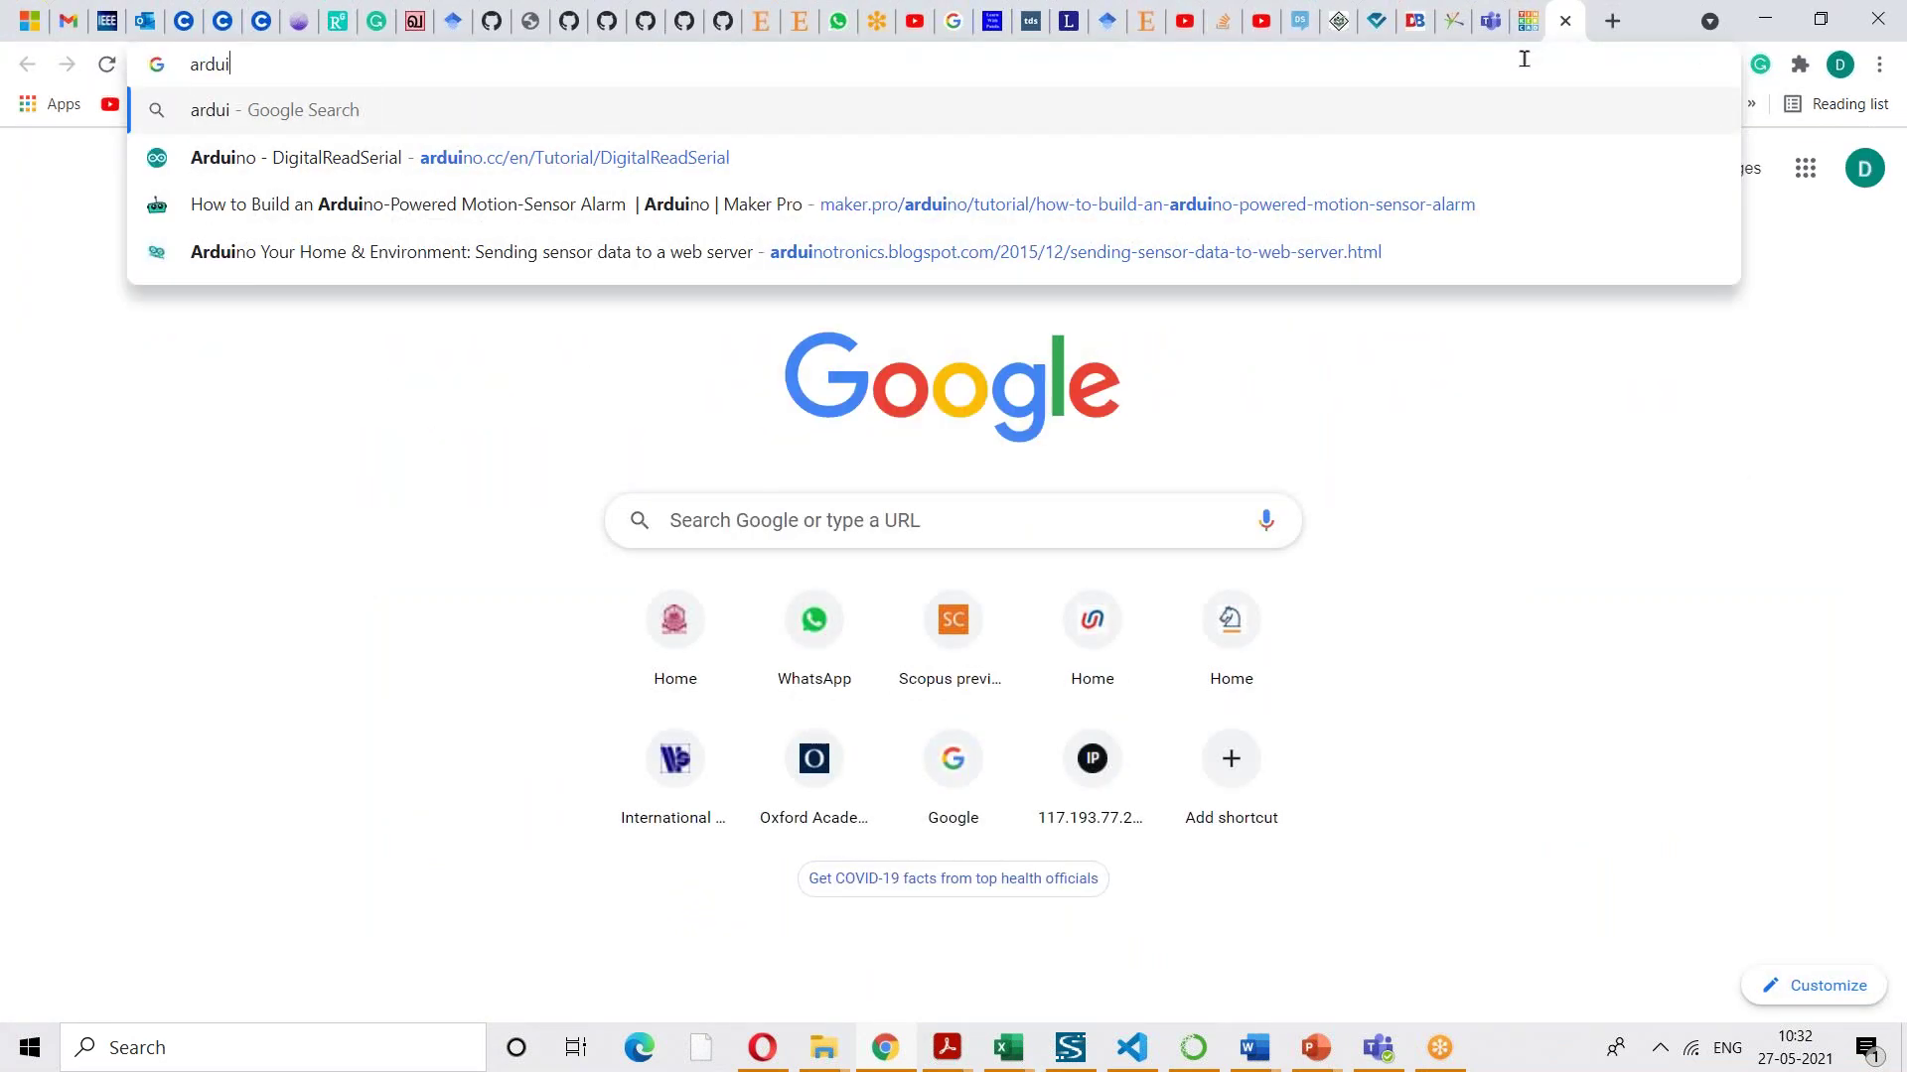
text(no)
key(Return)
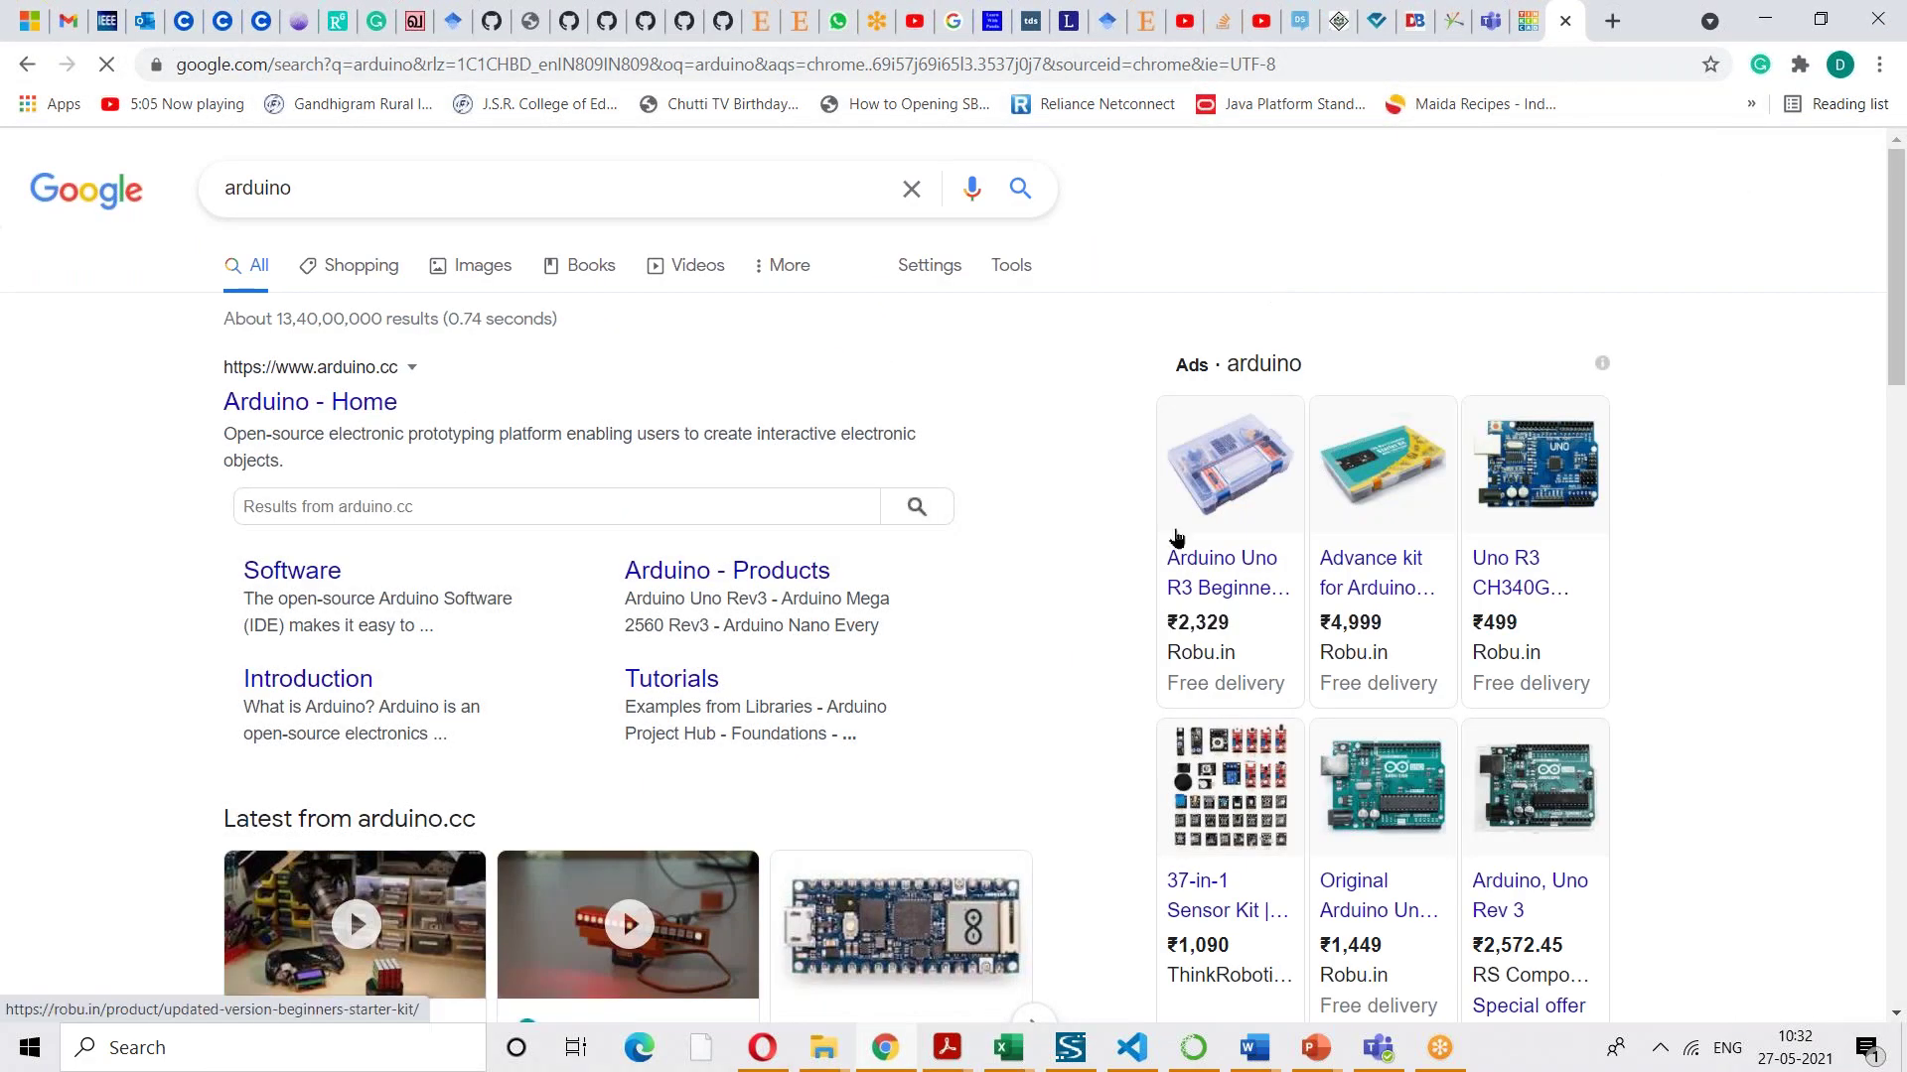
- Examine the Advance kit for Arduino Mega and Uno R3 CH340G board offers in the search results
mouse_move(1325, 616)
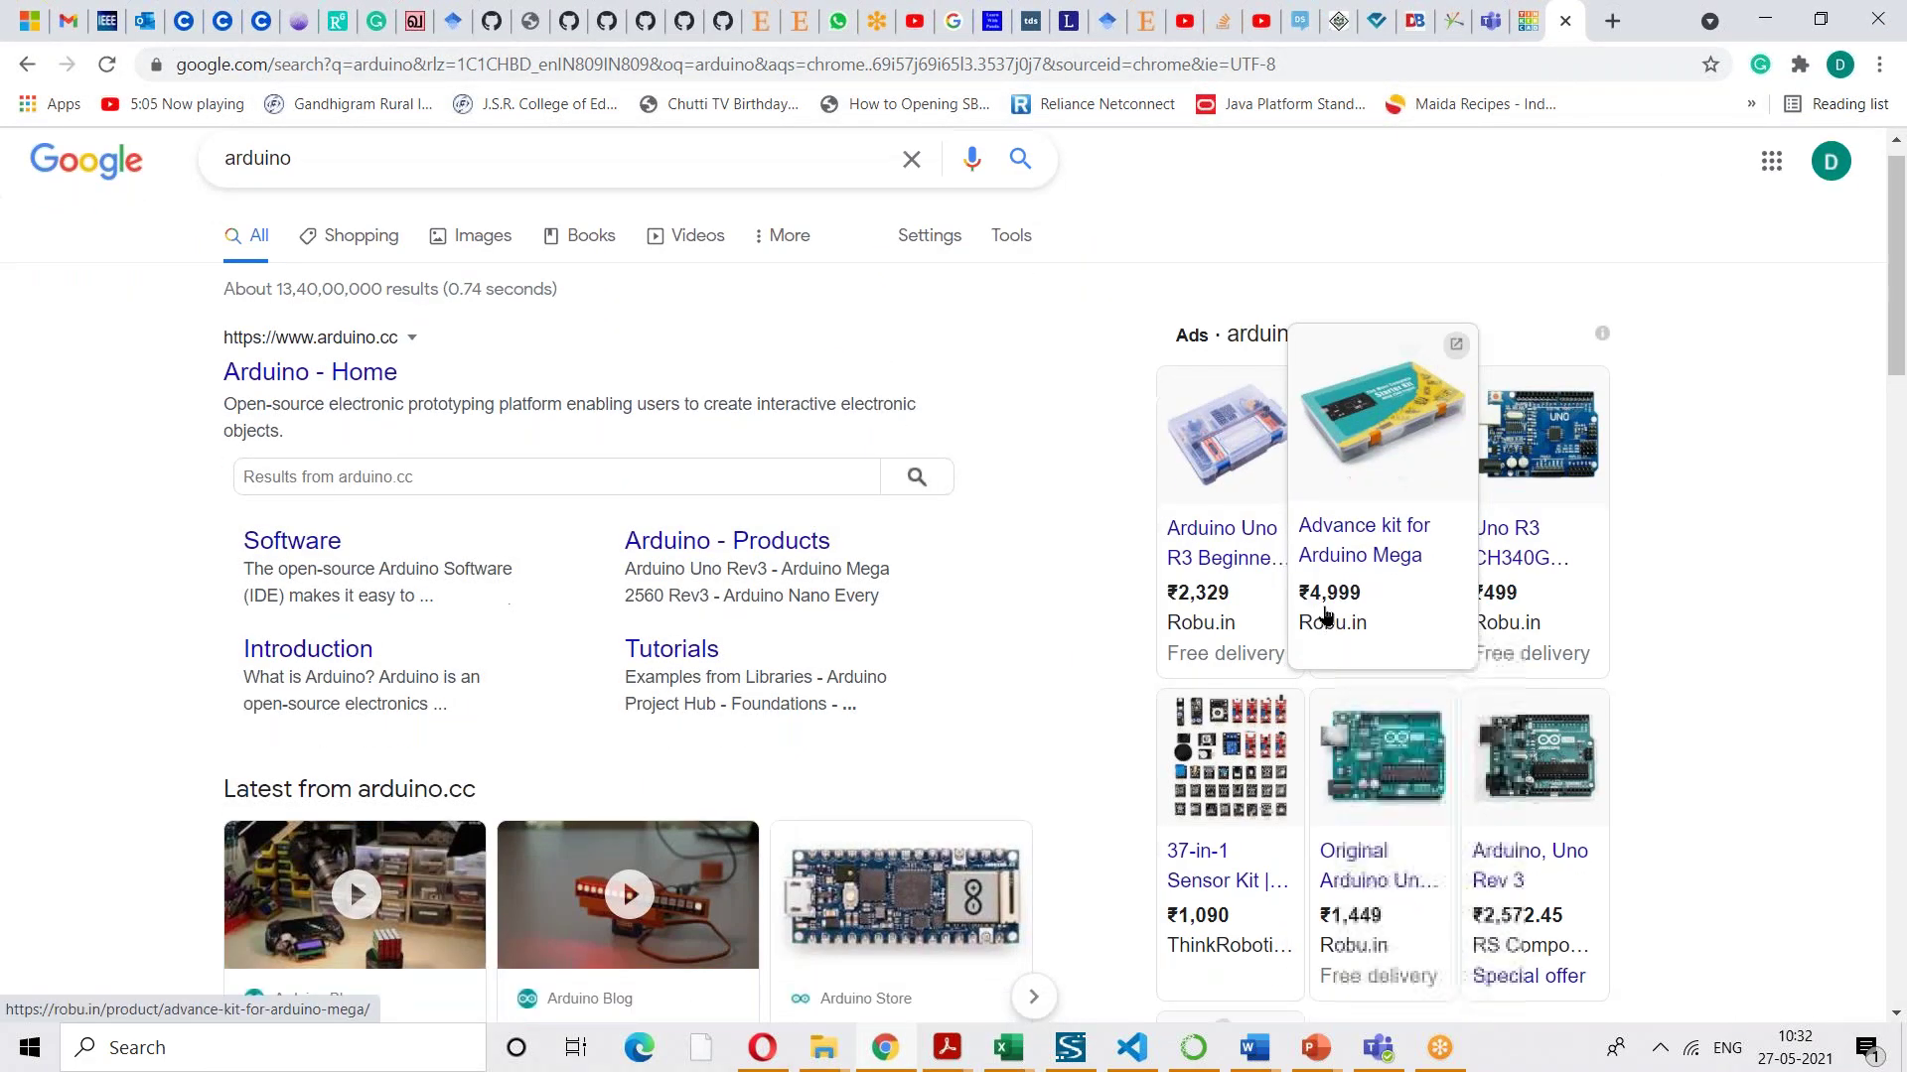
scroll(1325, 611, down, 1)
mouse_move(1484, 484)
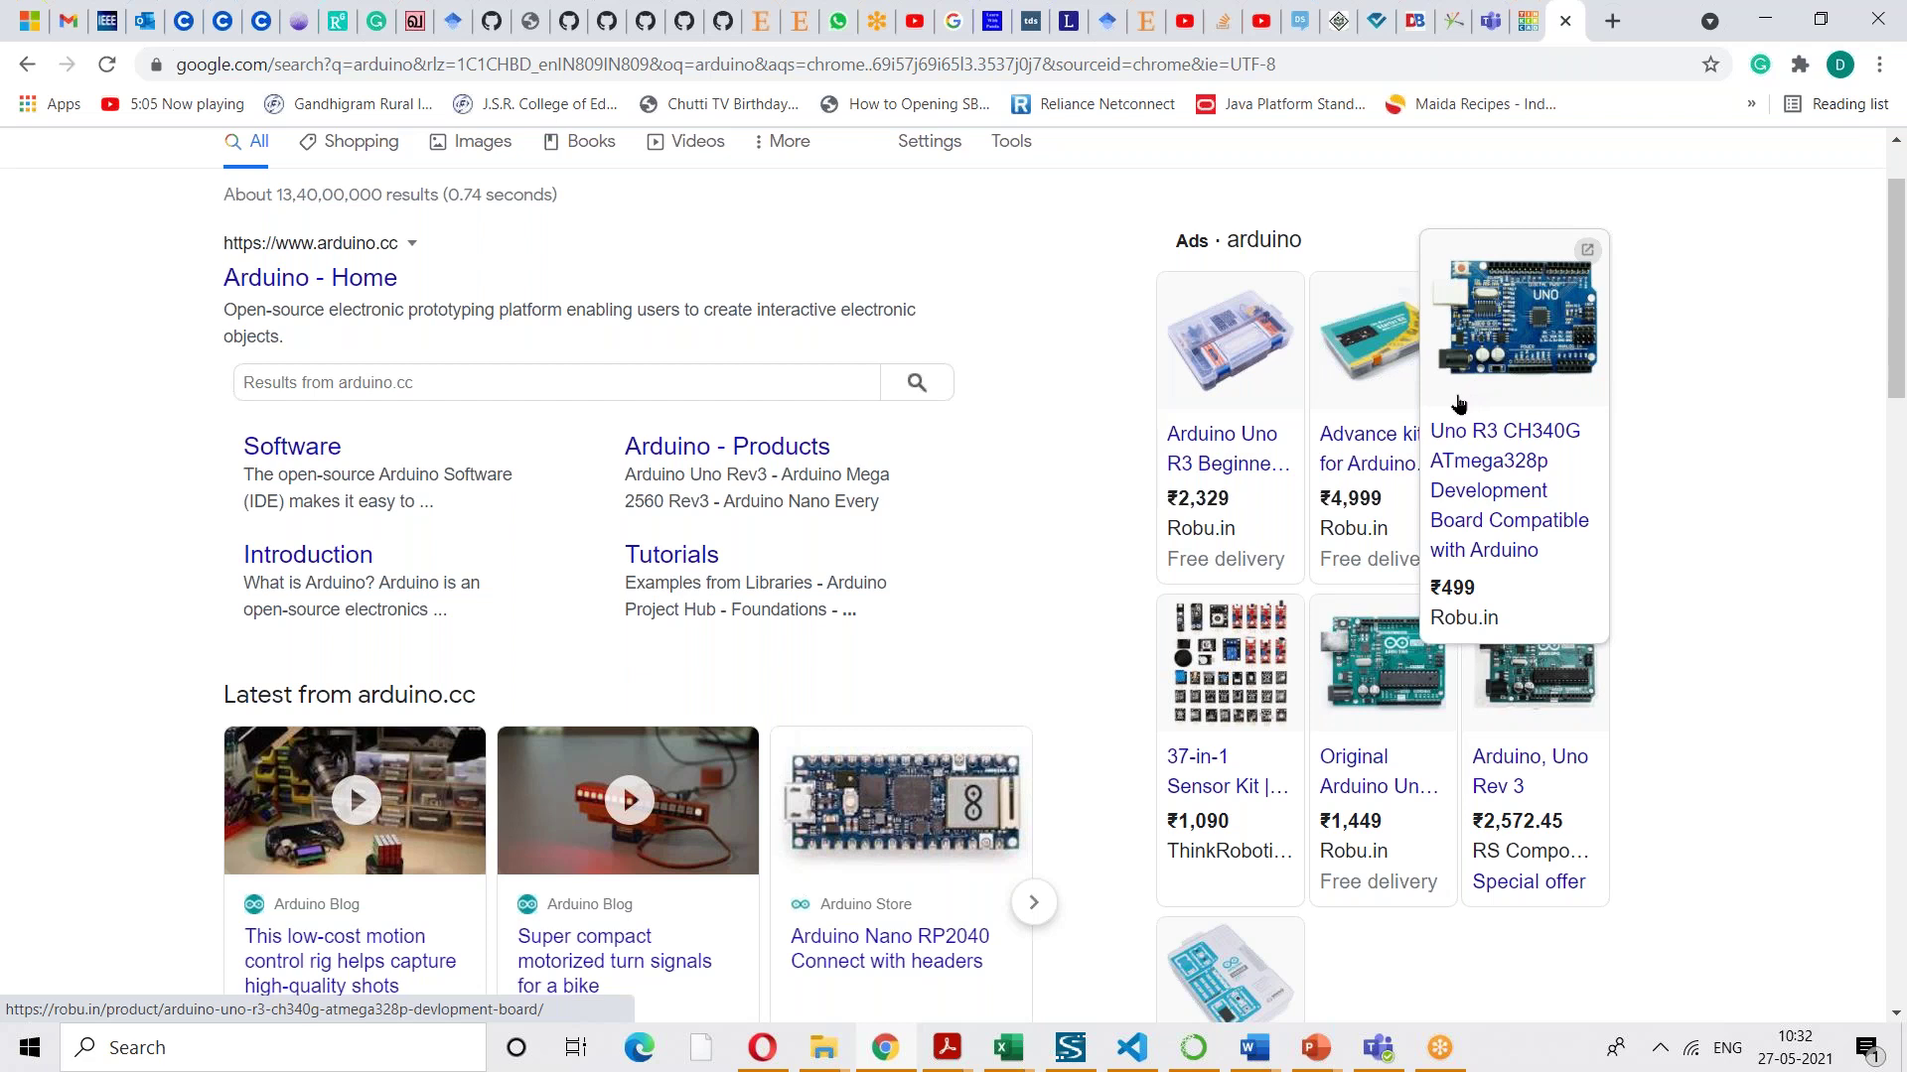
mouse_move(1398, 425)
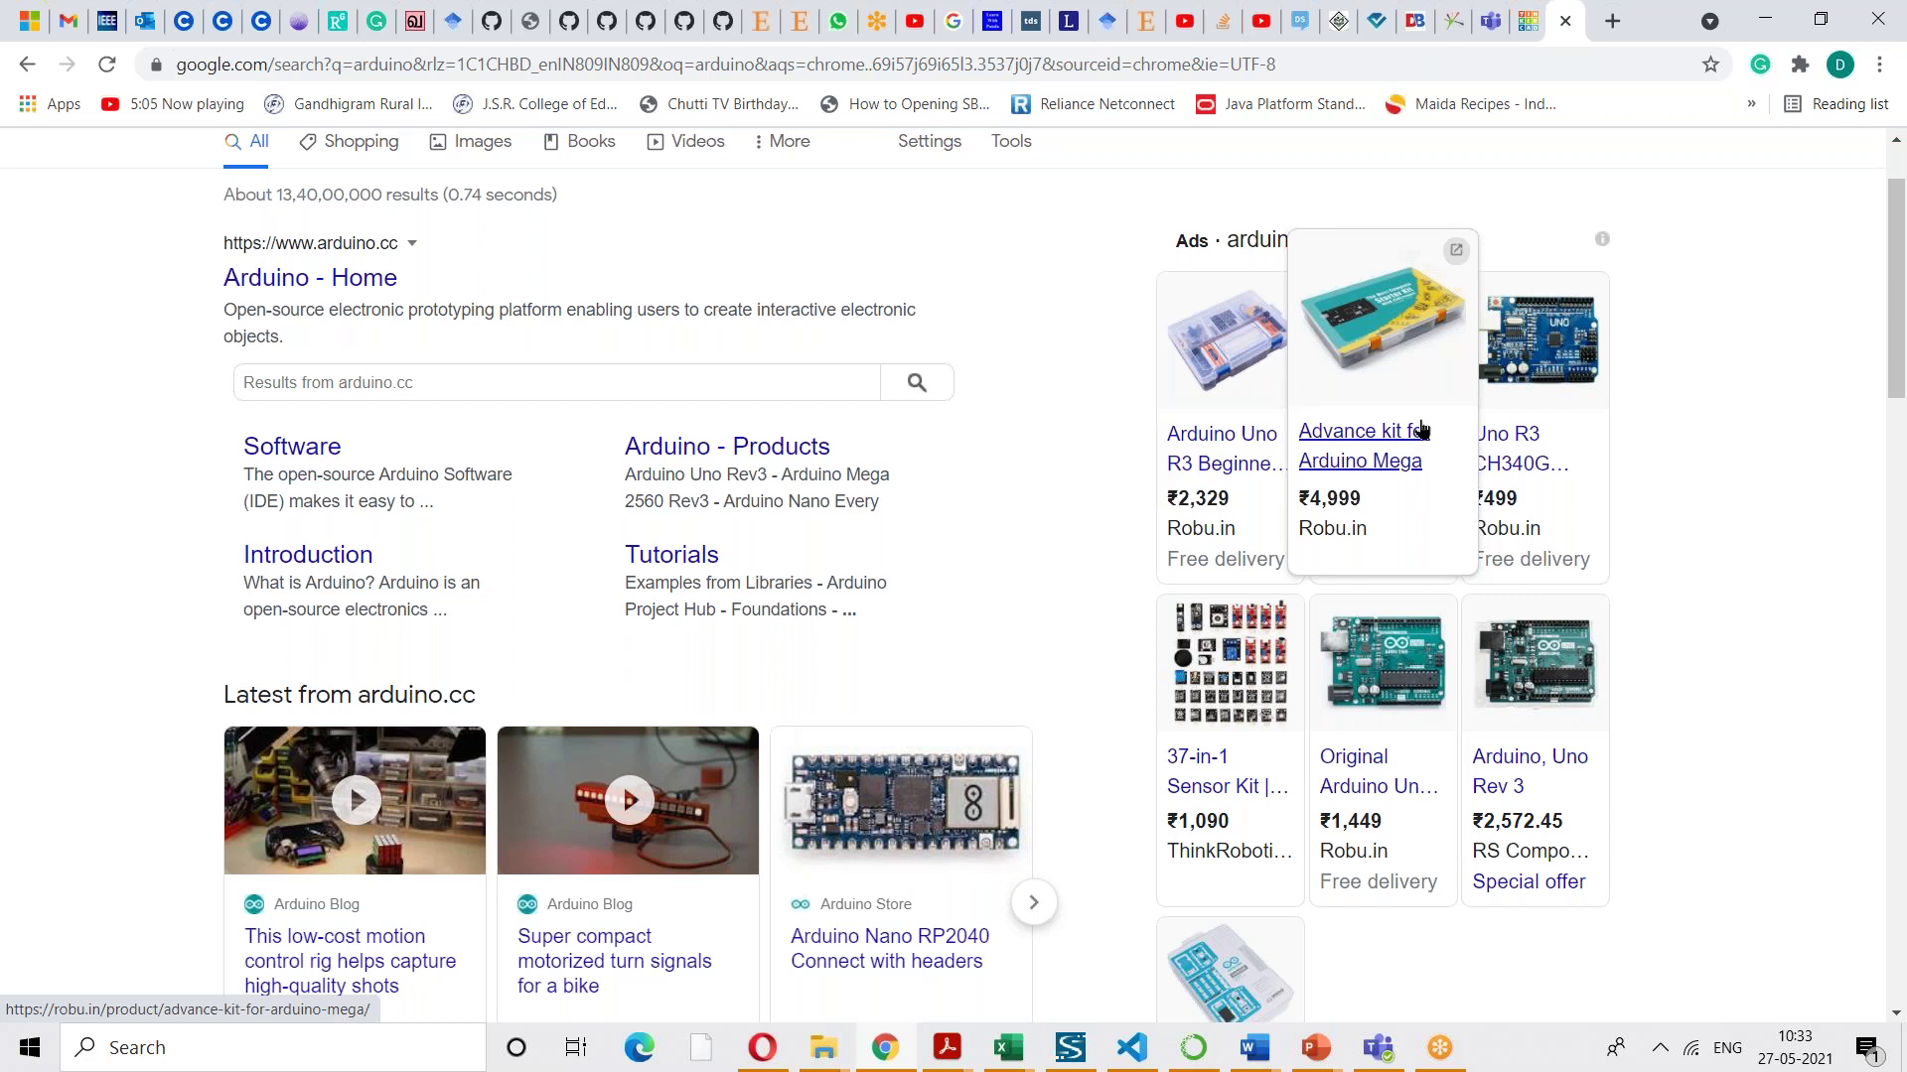
mouse_move(1489, 417)
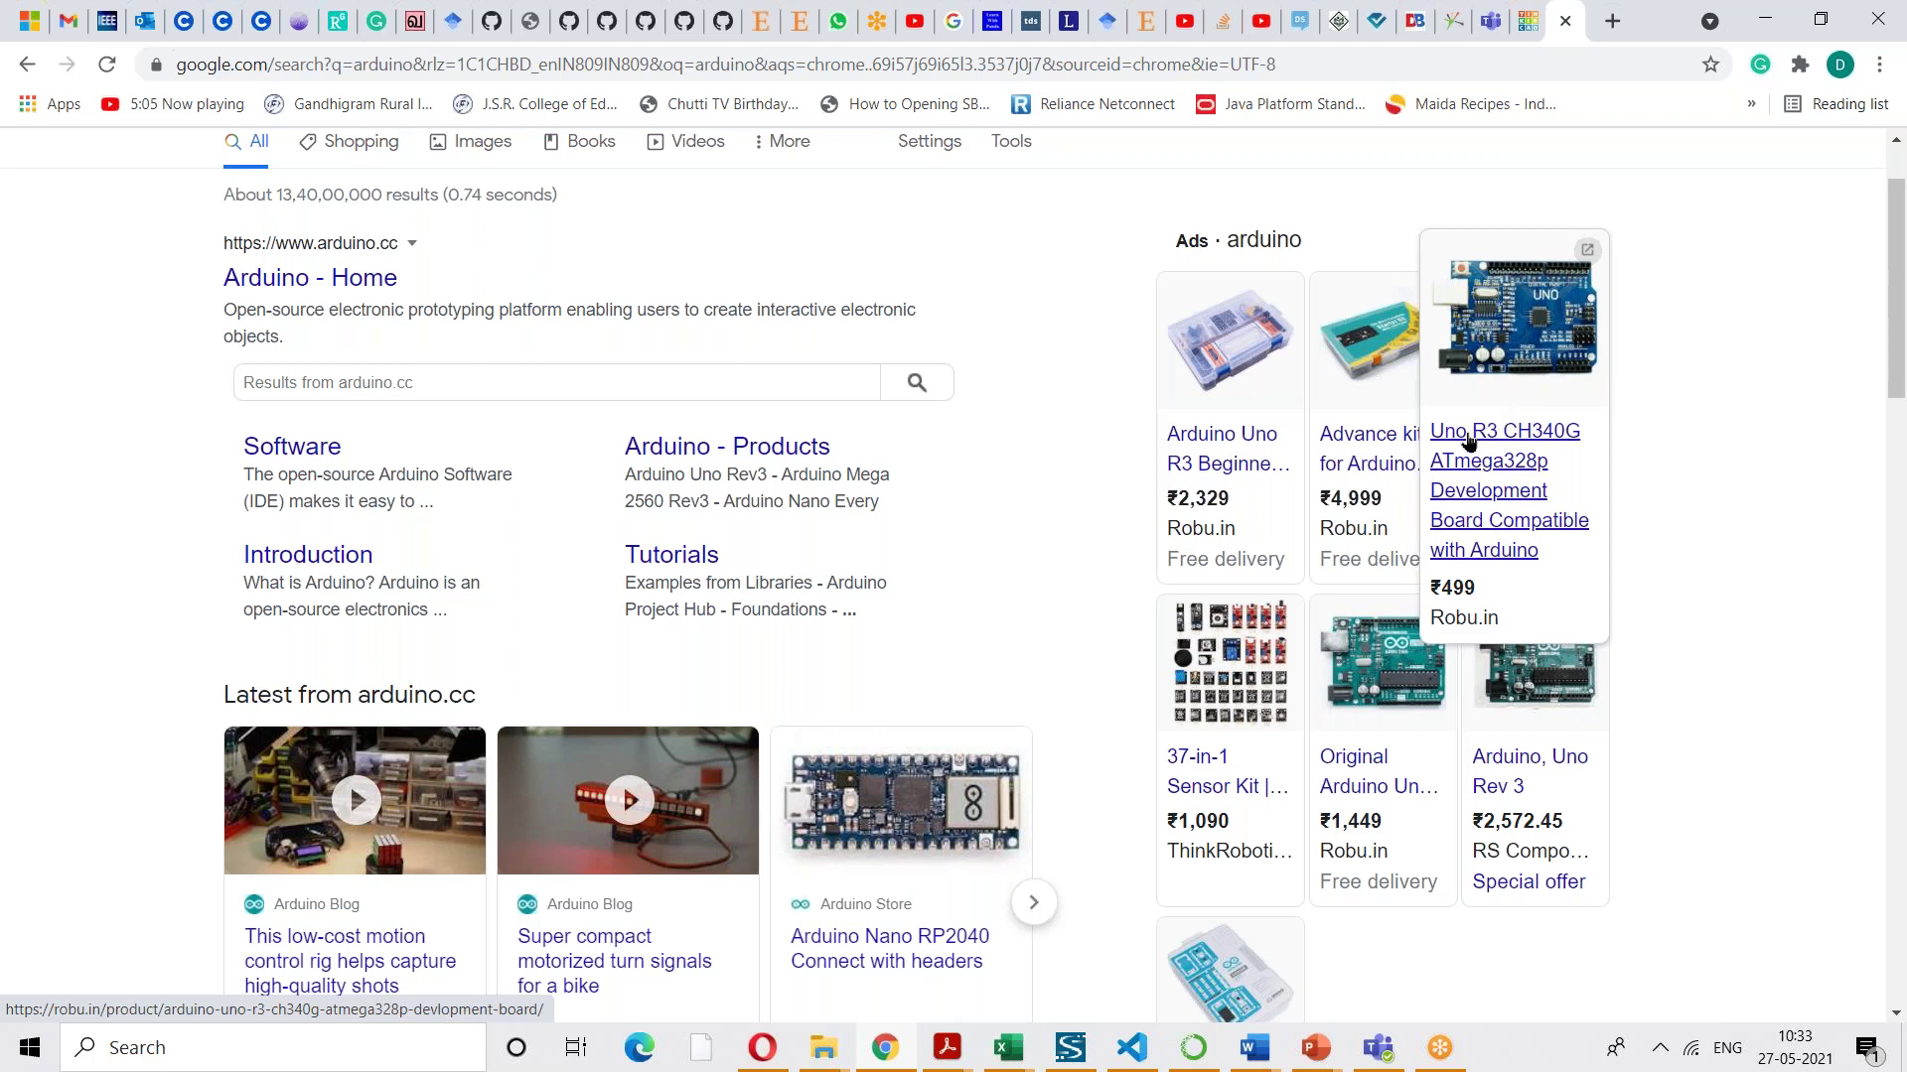
scroll(1460, 437, up, 1)
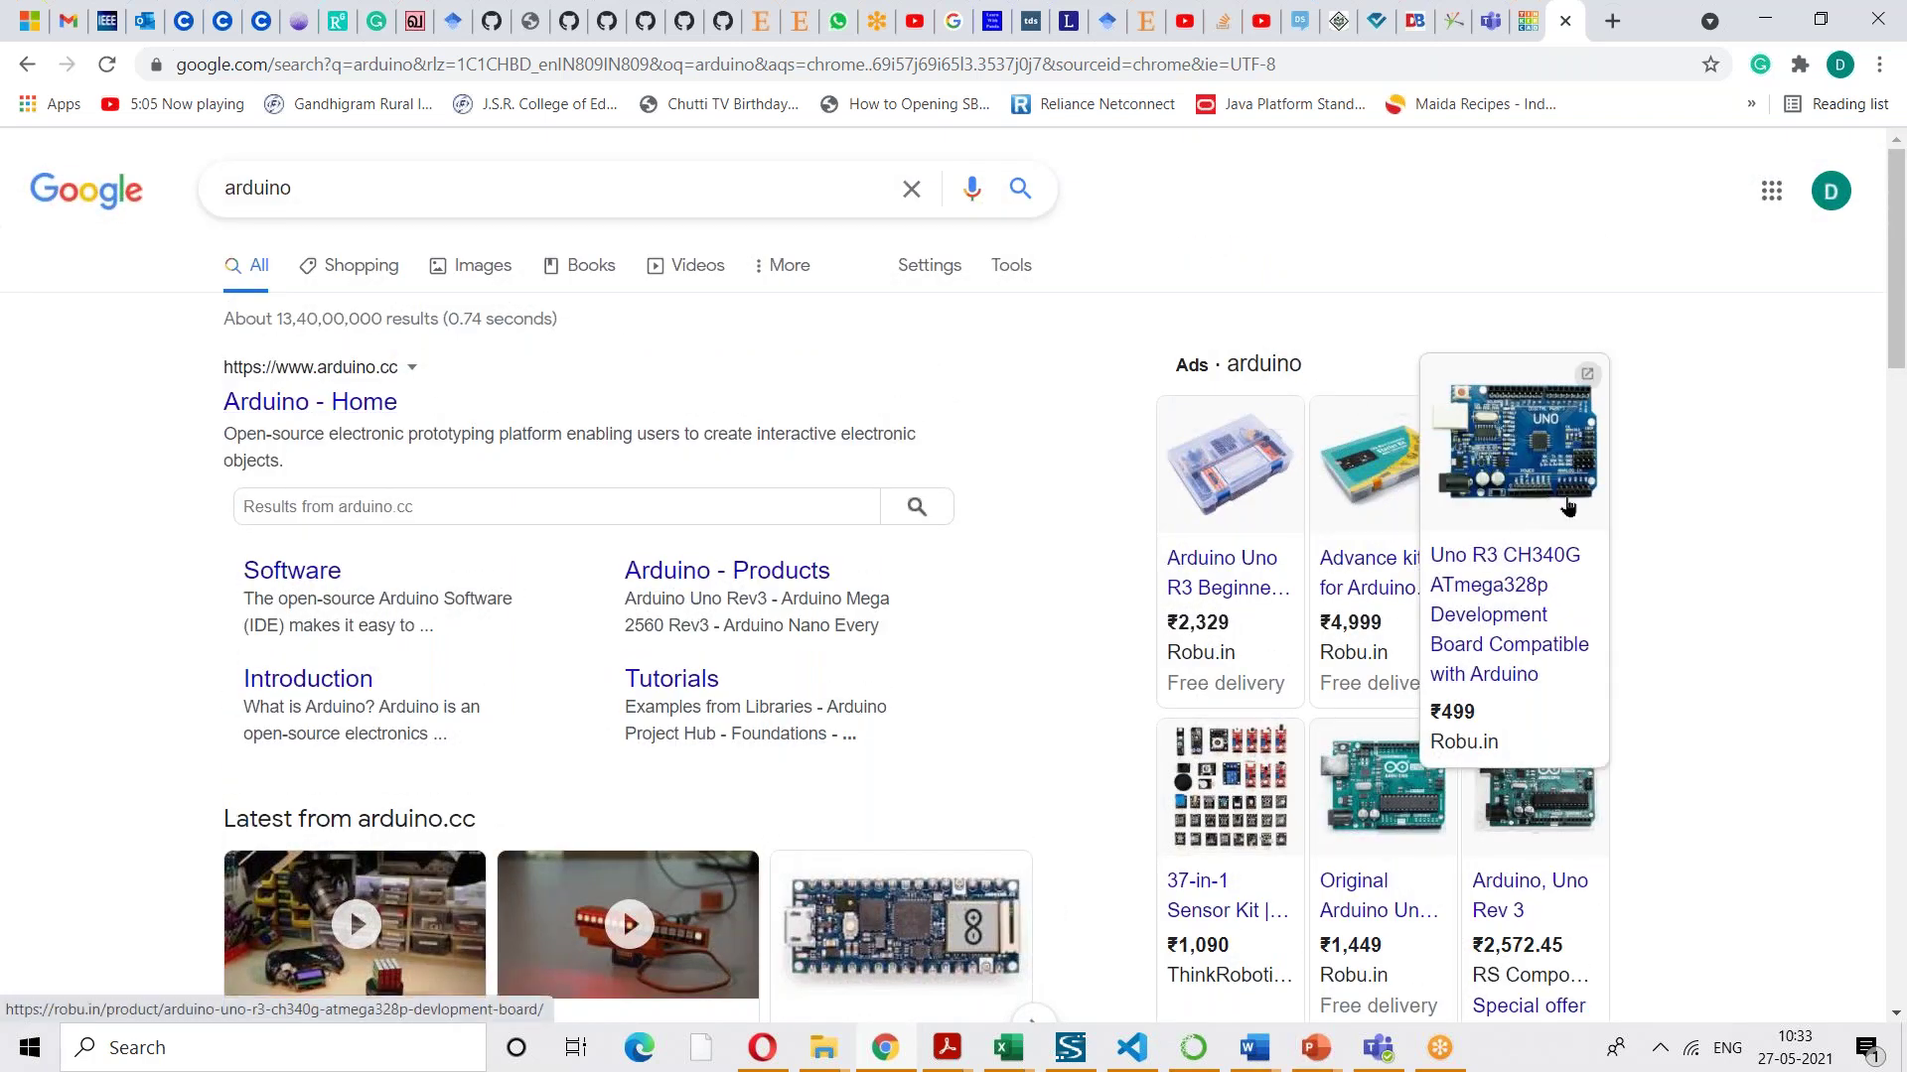
- Check the Tinkercad Circuits dashboard, and return to the arduino search results to examine the Uno R3 board listing
click(1526, 28)
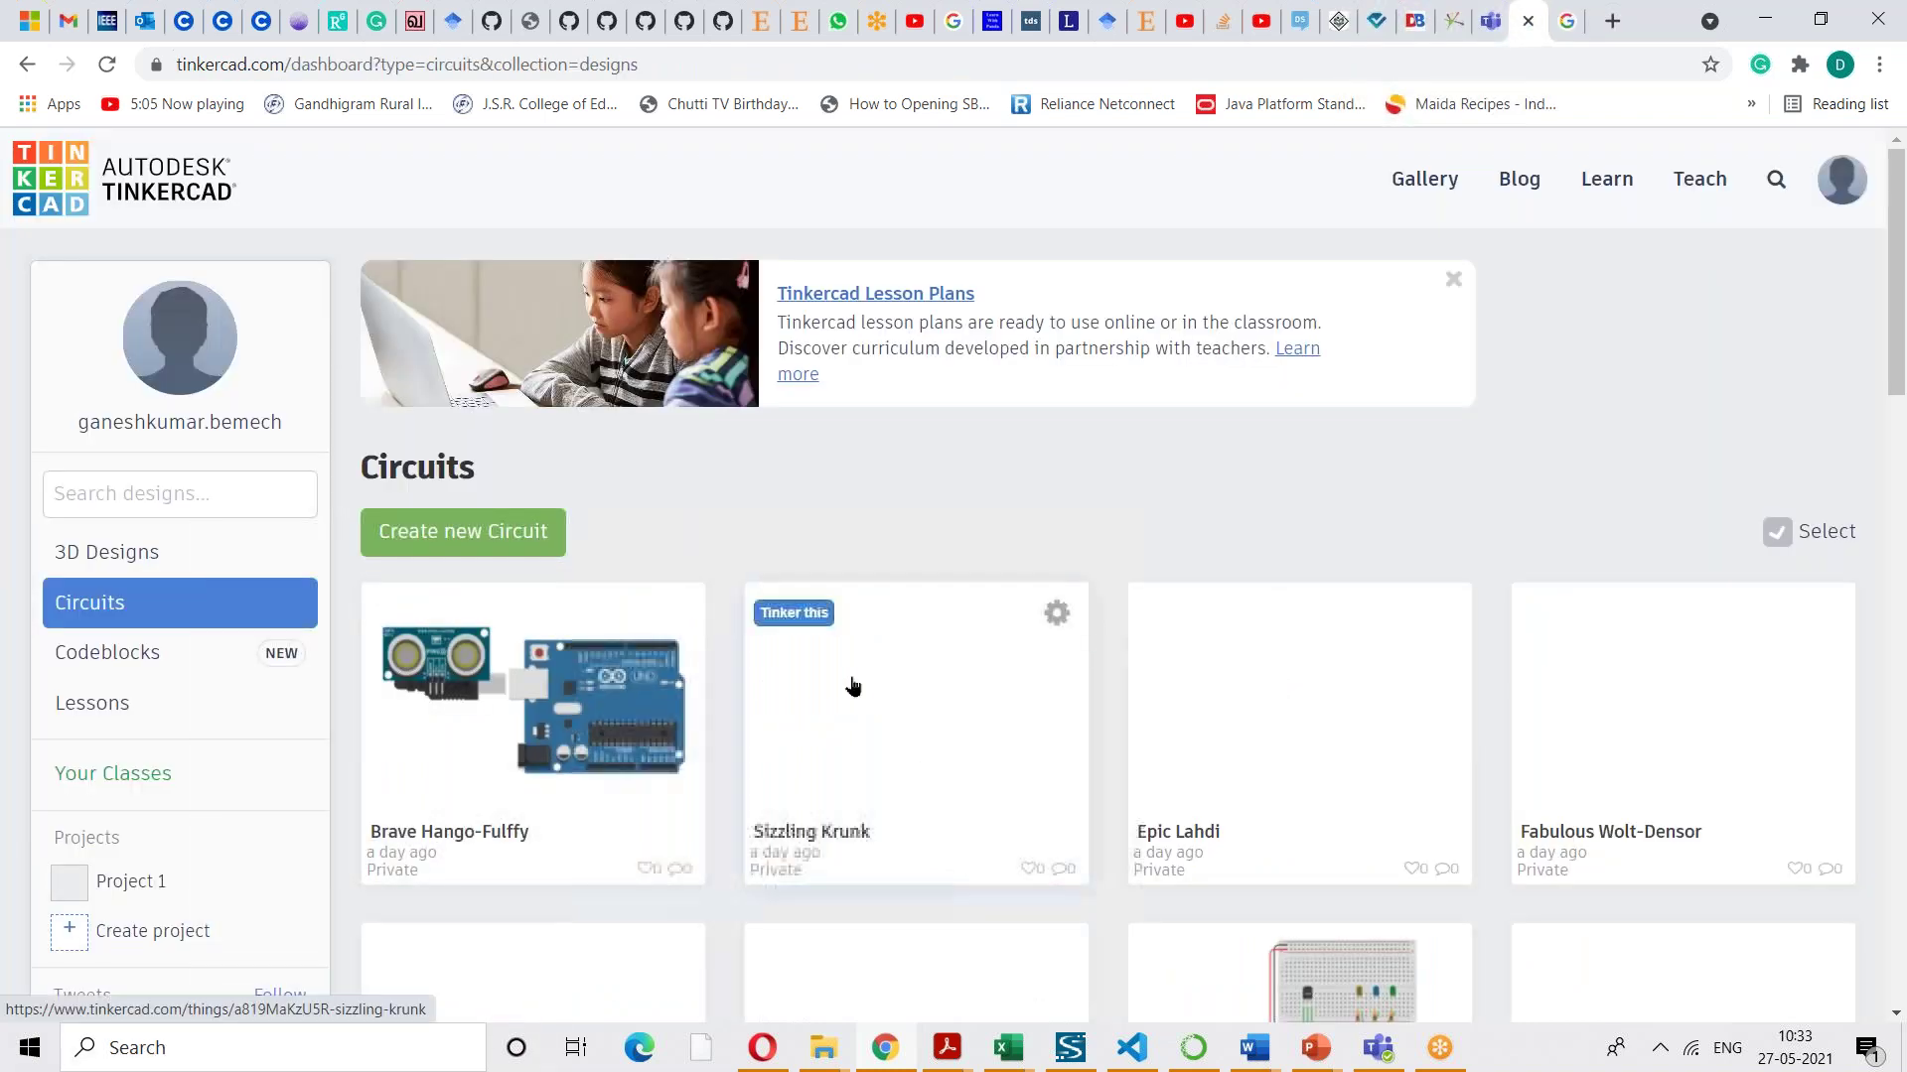
click(1565, 22)
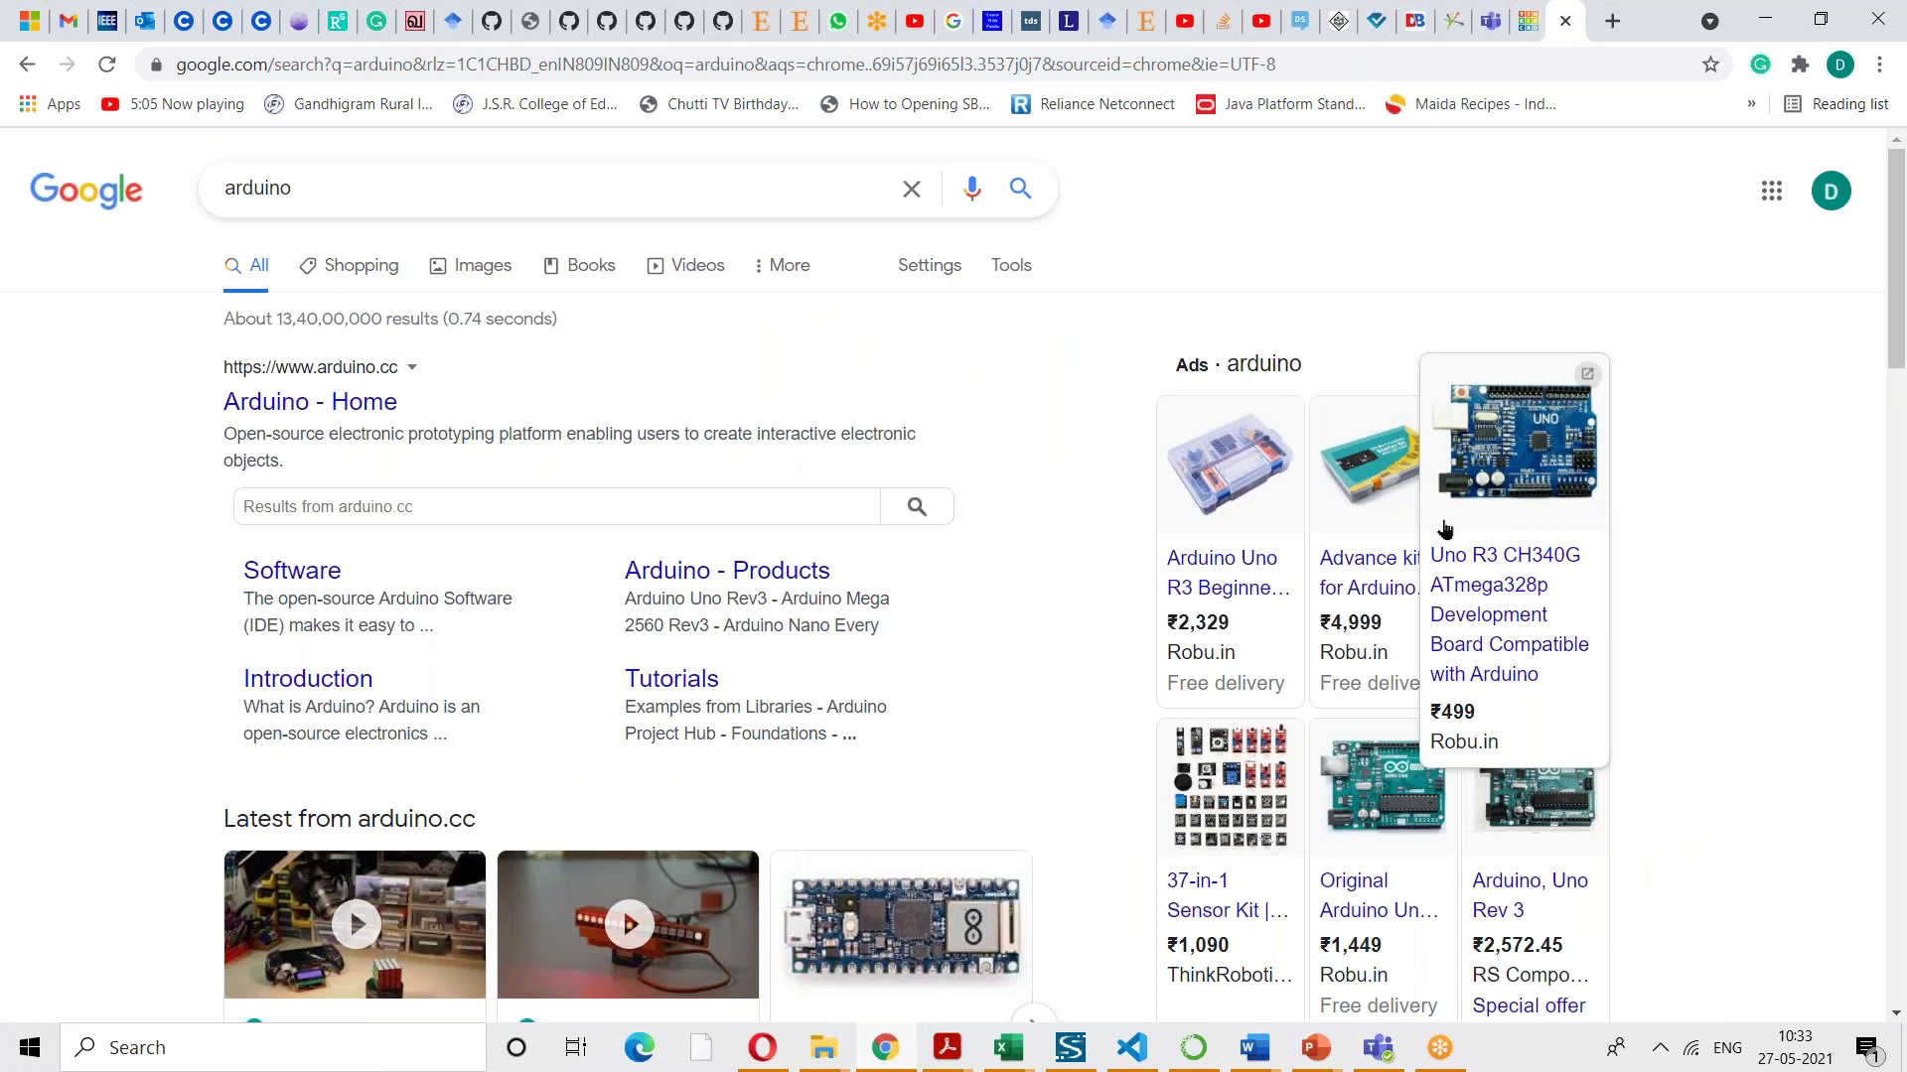
click(1520, 28)
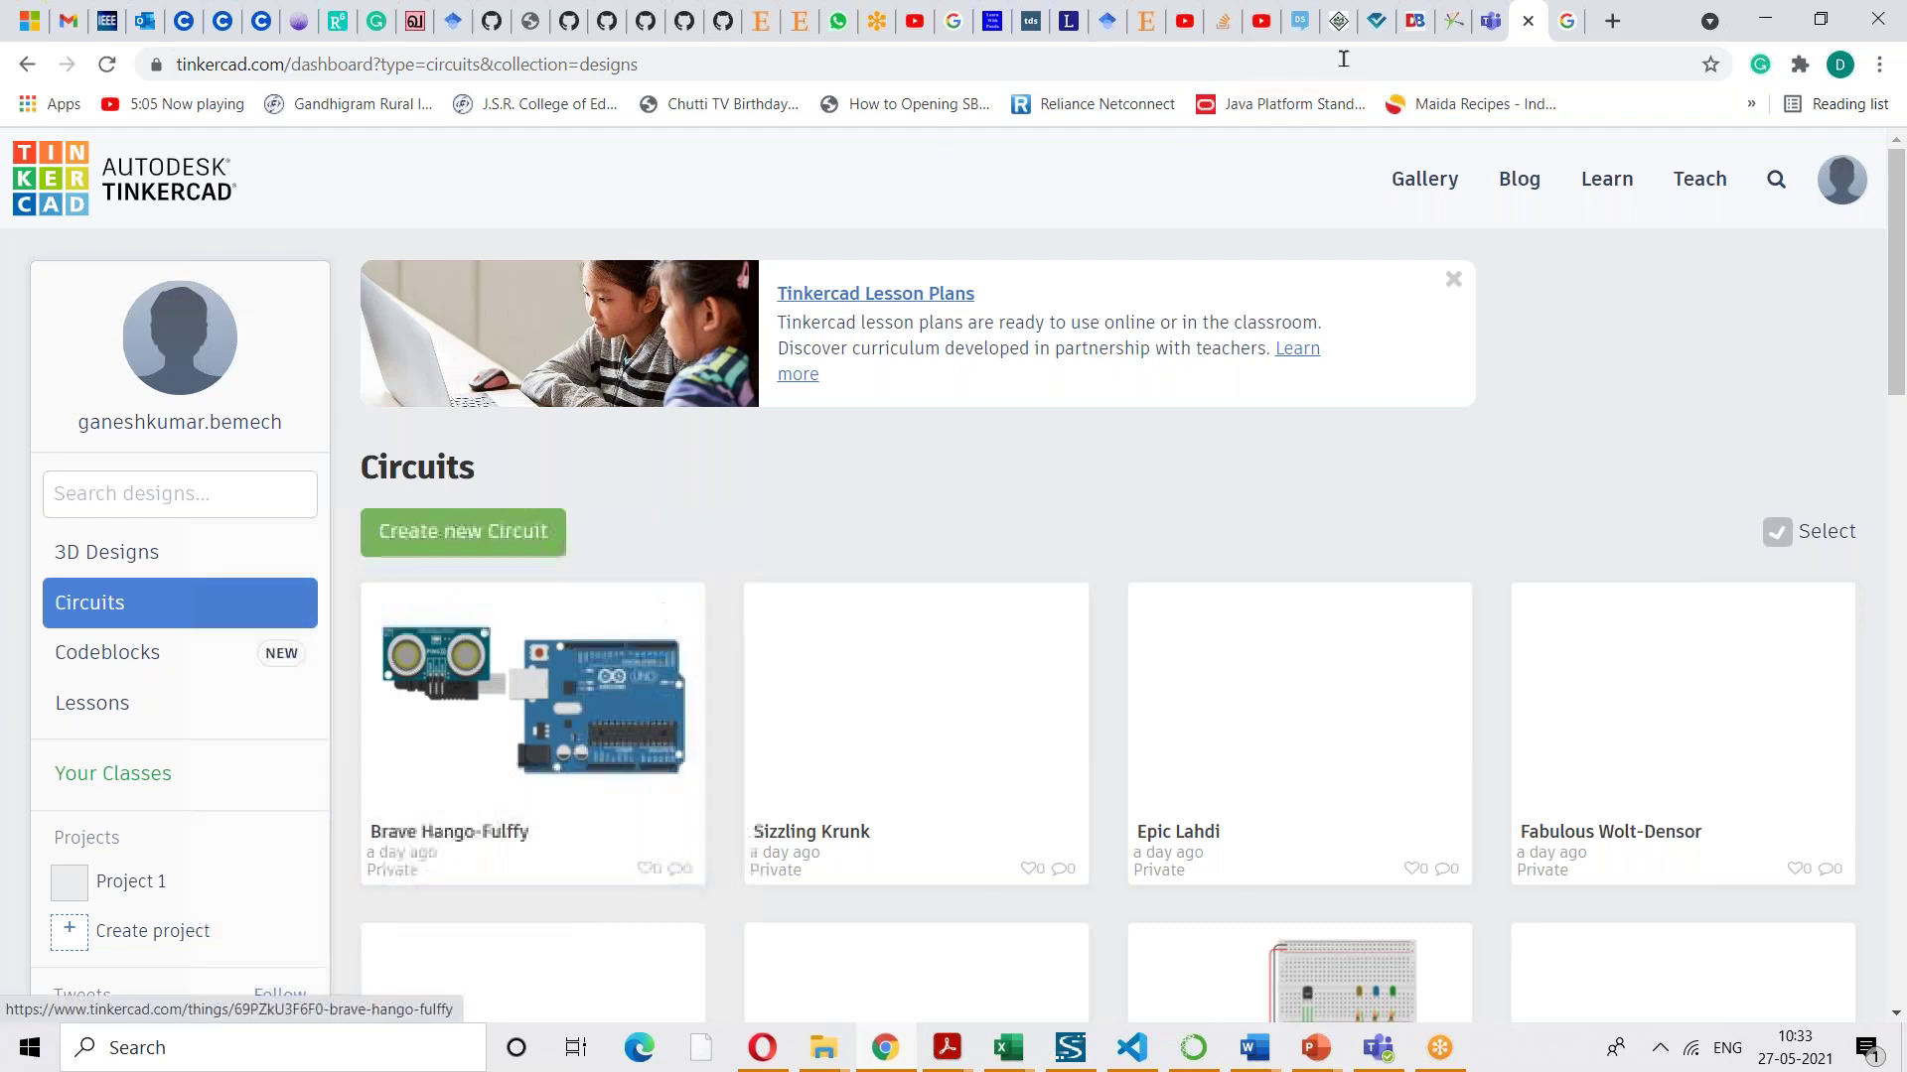
click(1567, 37)
mouse_move(1504, 608)
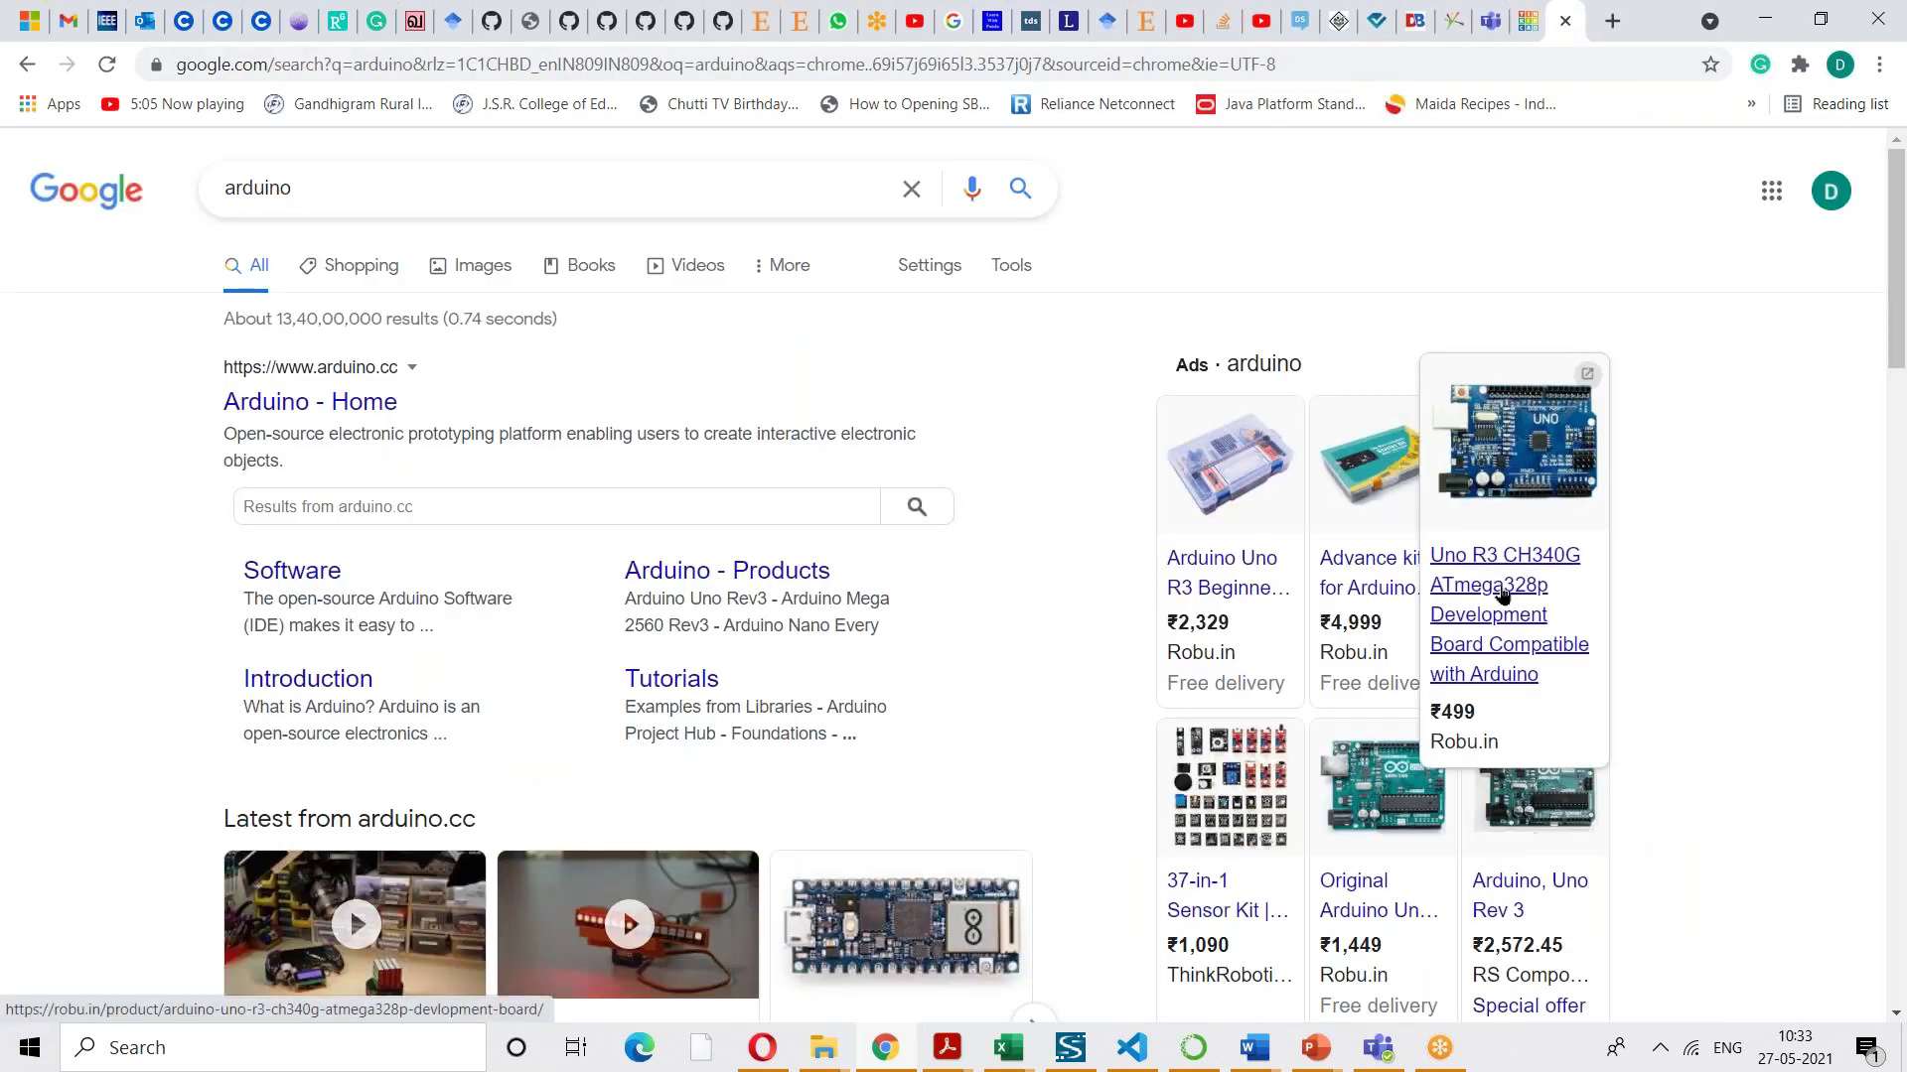
scroll(1514, 564, down, 1)
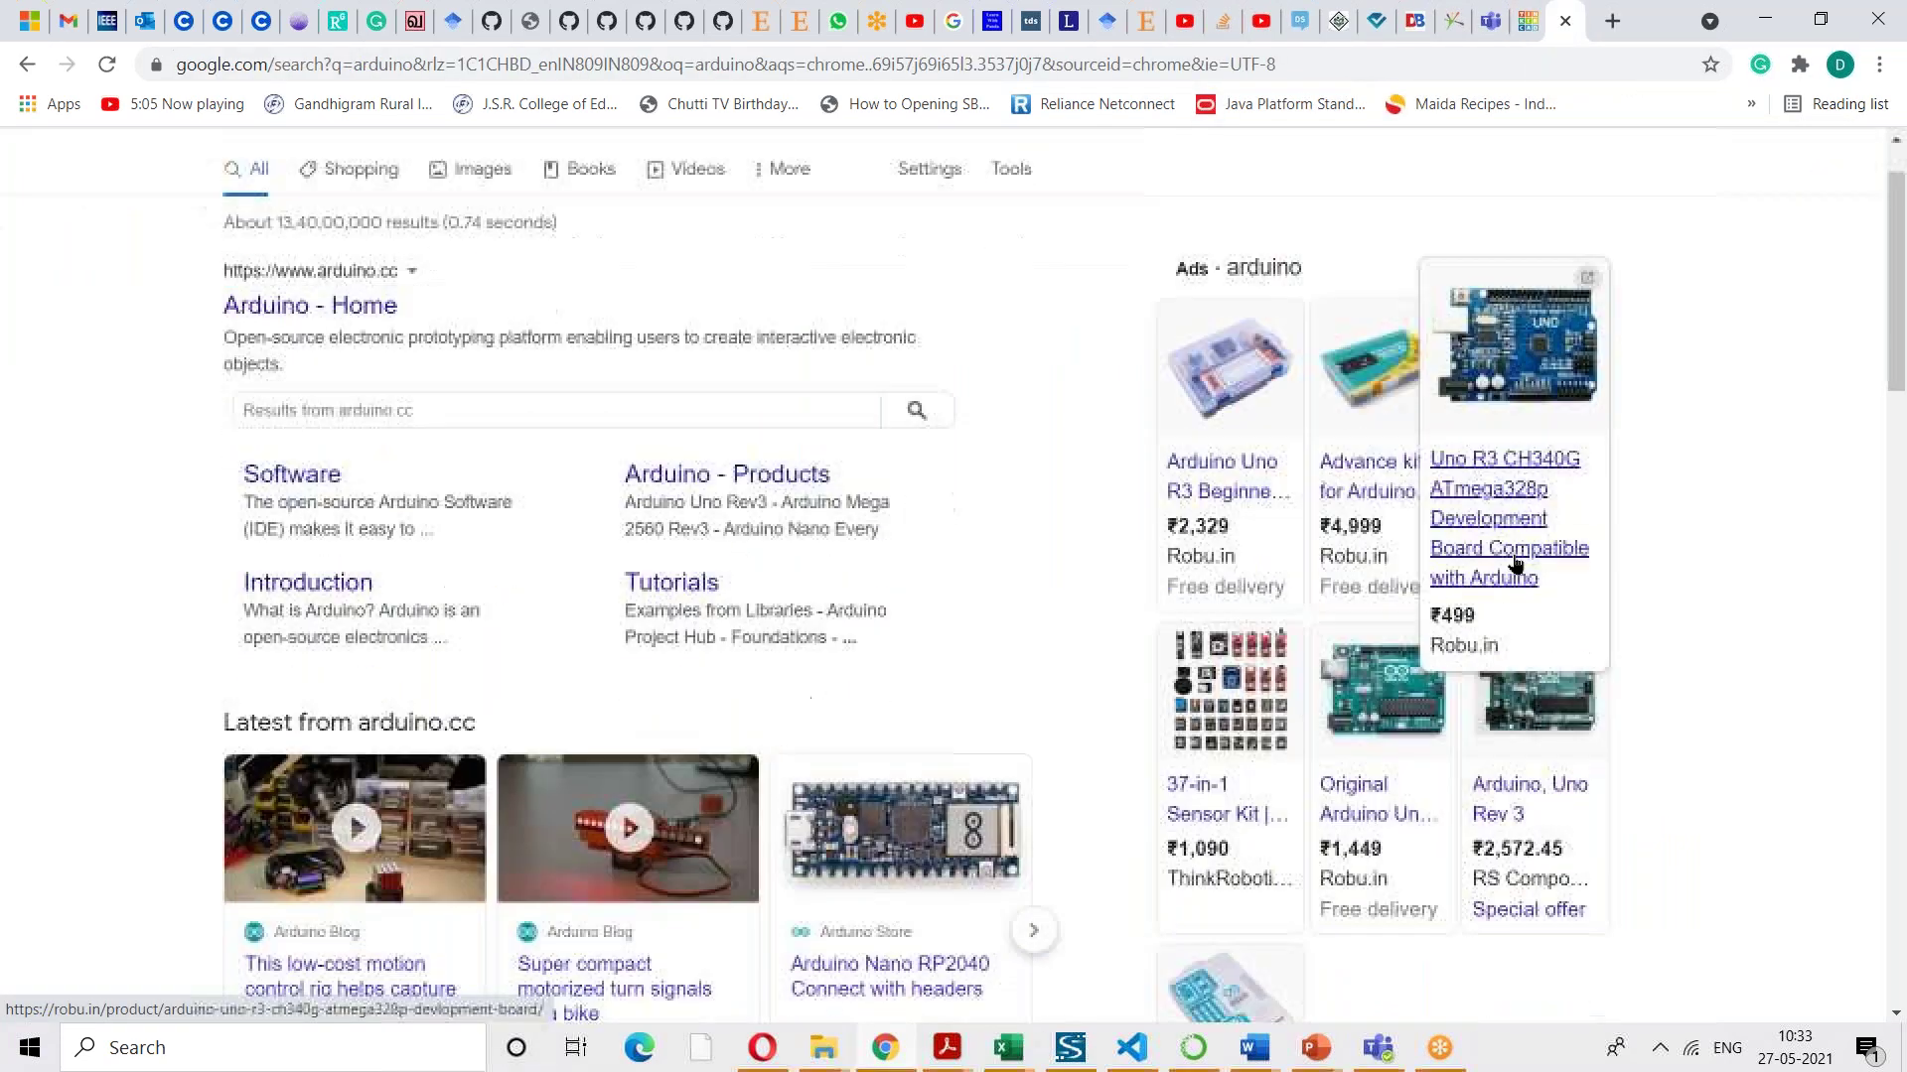
scroll(1694, 530, up, 1)
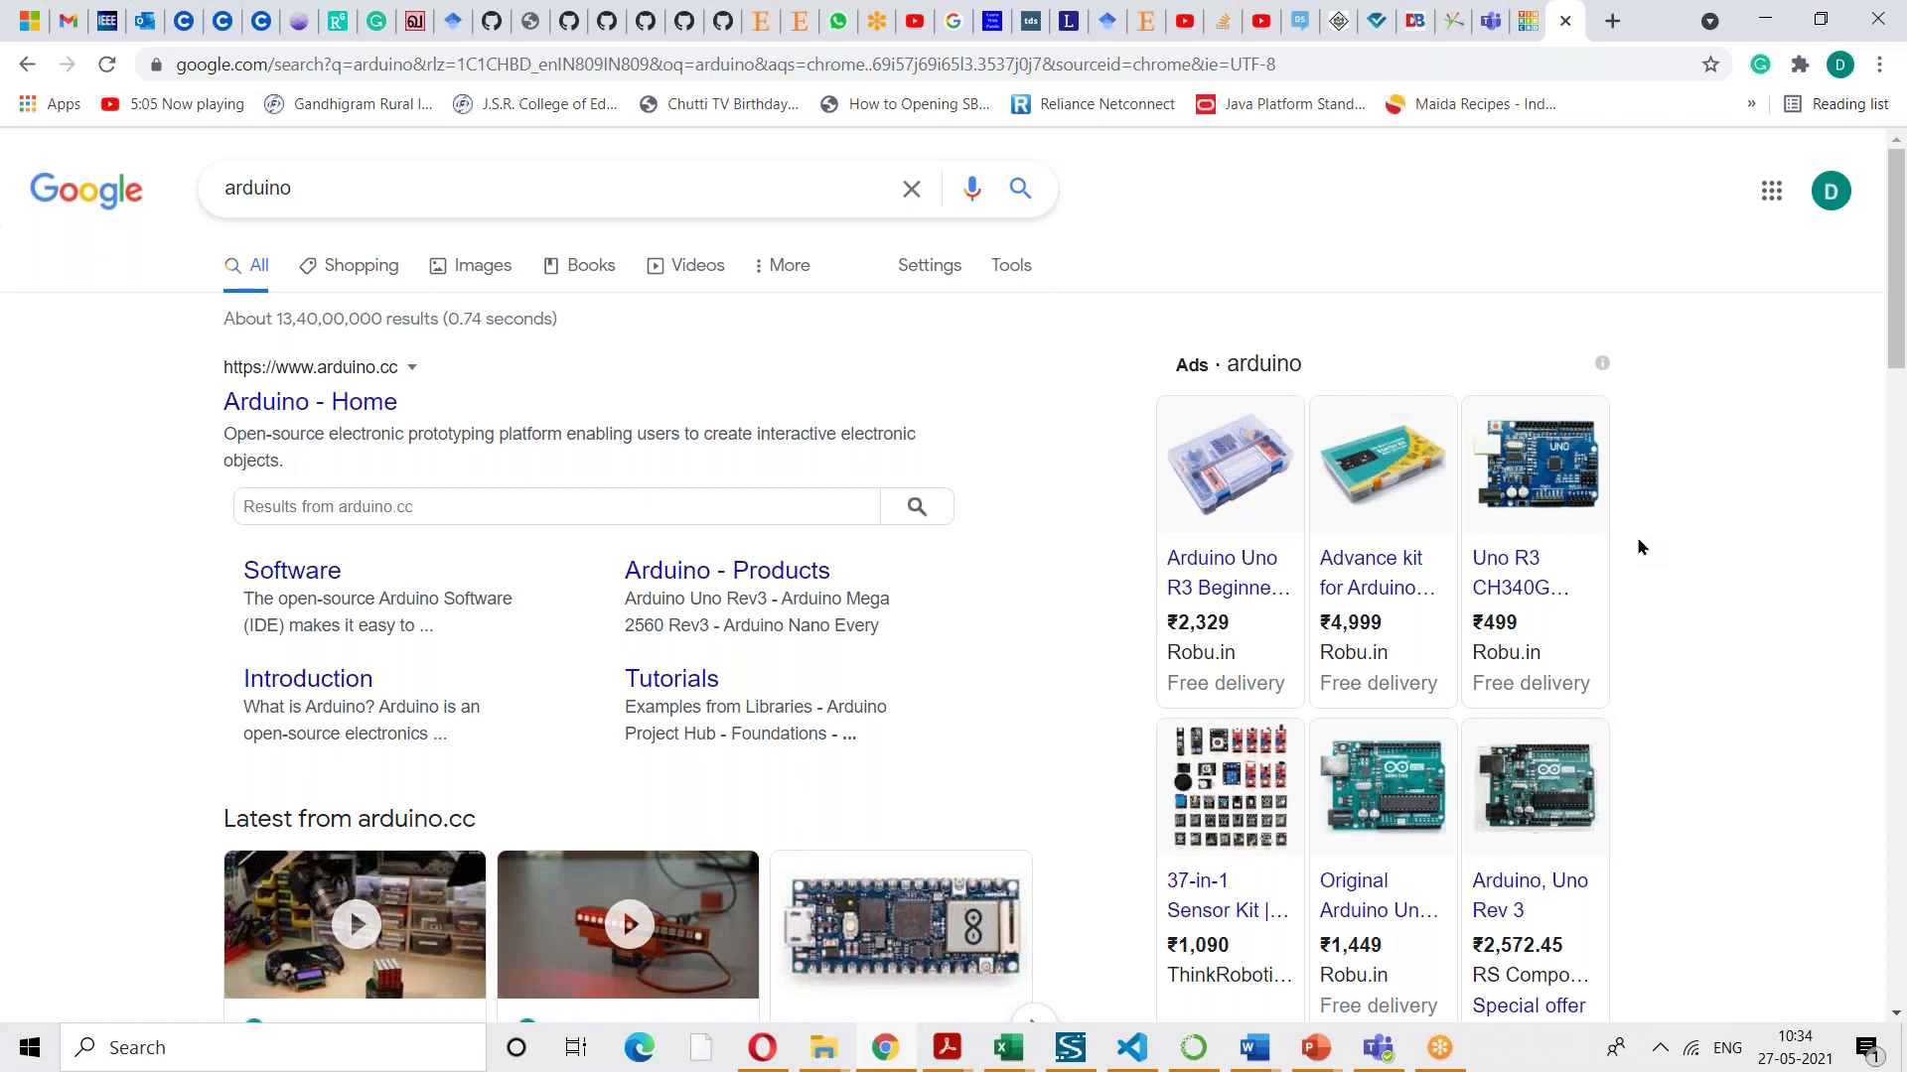
mouse_move(1549, 460)
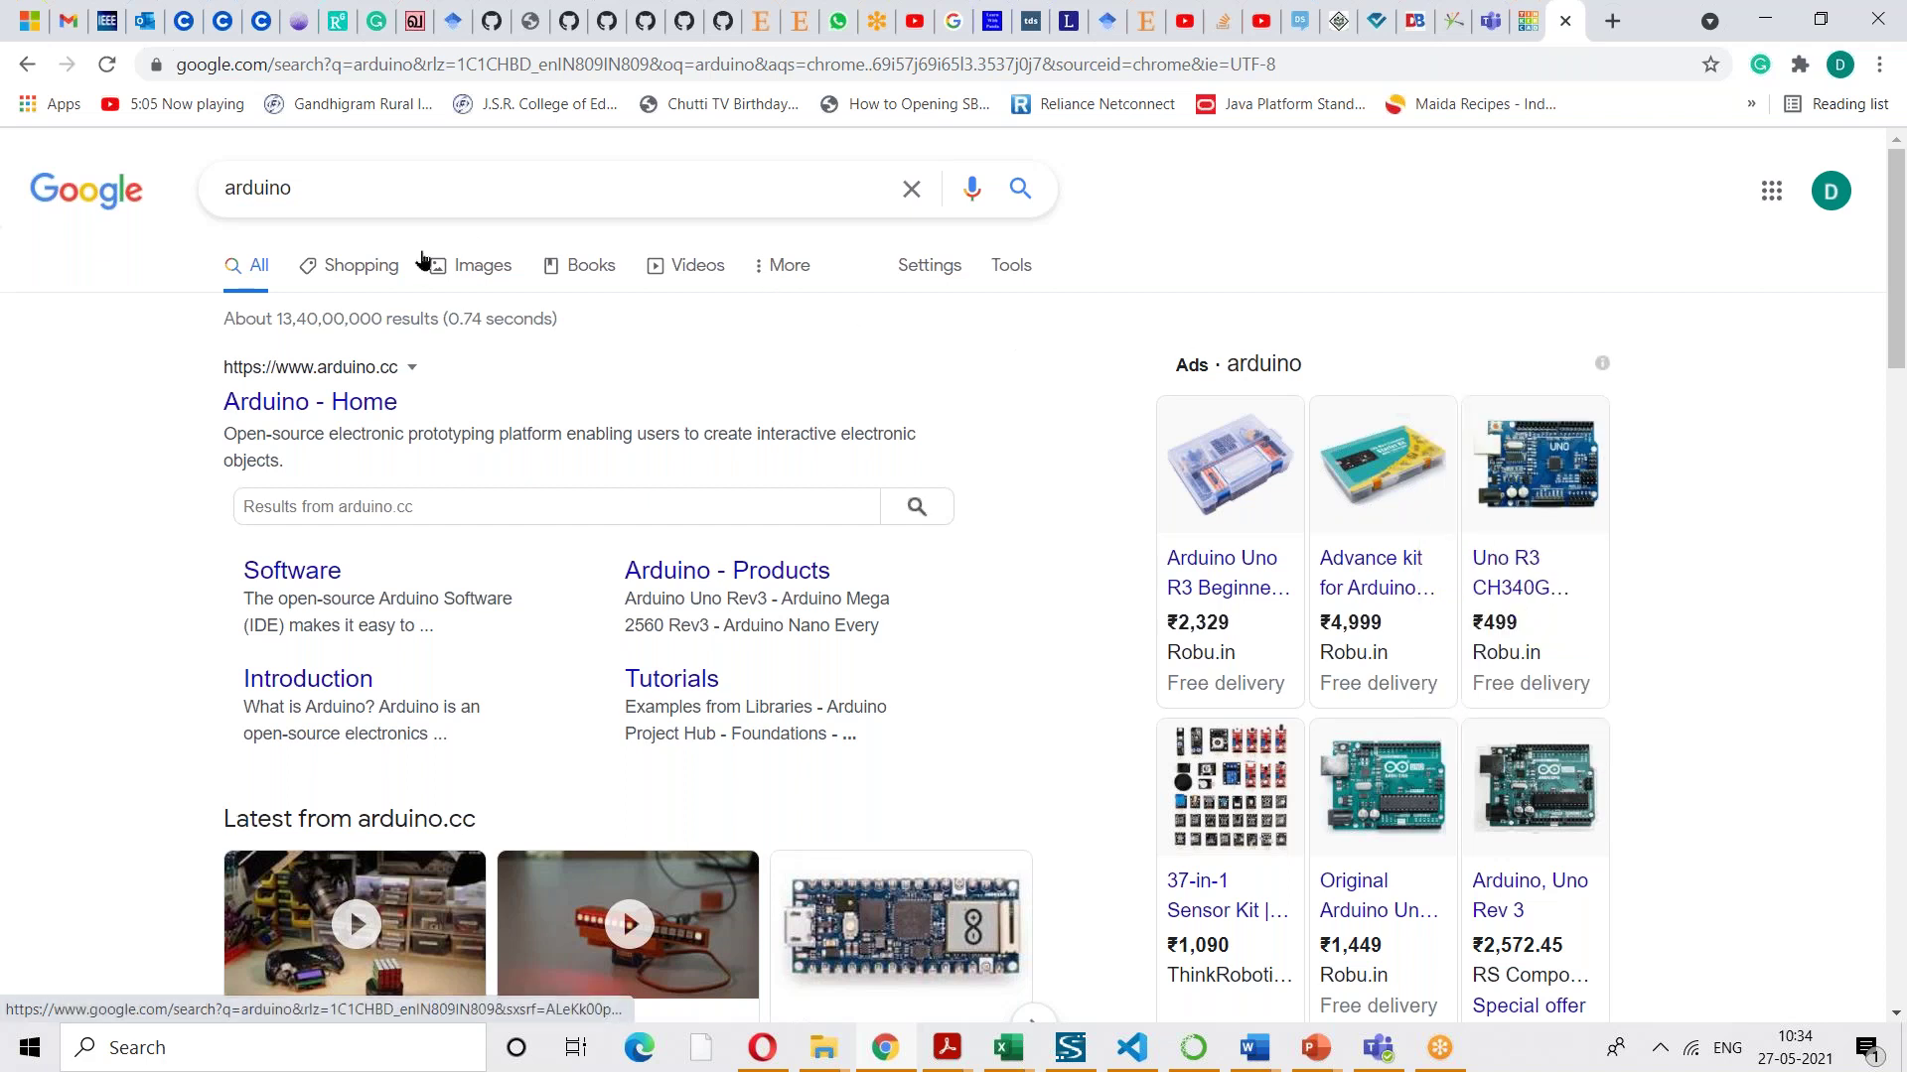
- Show the image results for arduino and enlarge the learn.sparkfun.com Arduino Uno picture to examine the board's pins and components
click(490, 268)
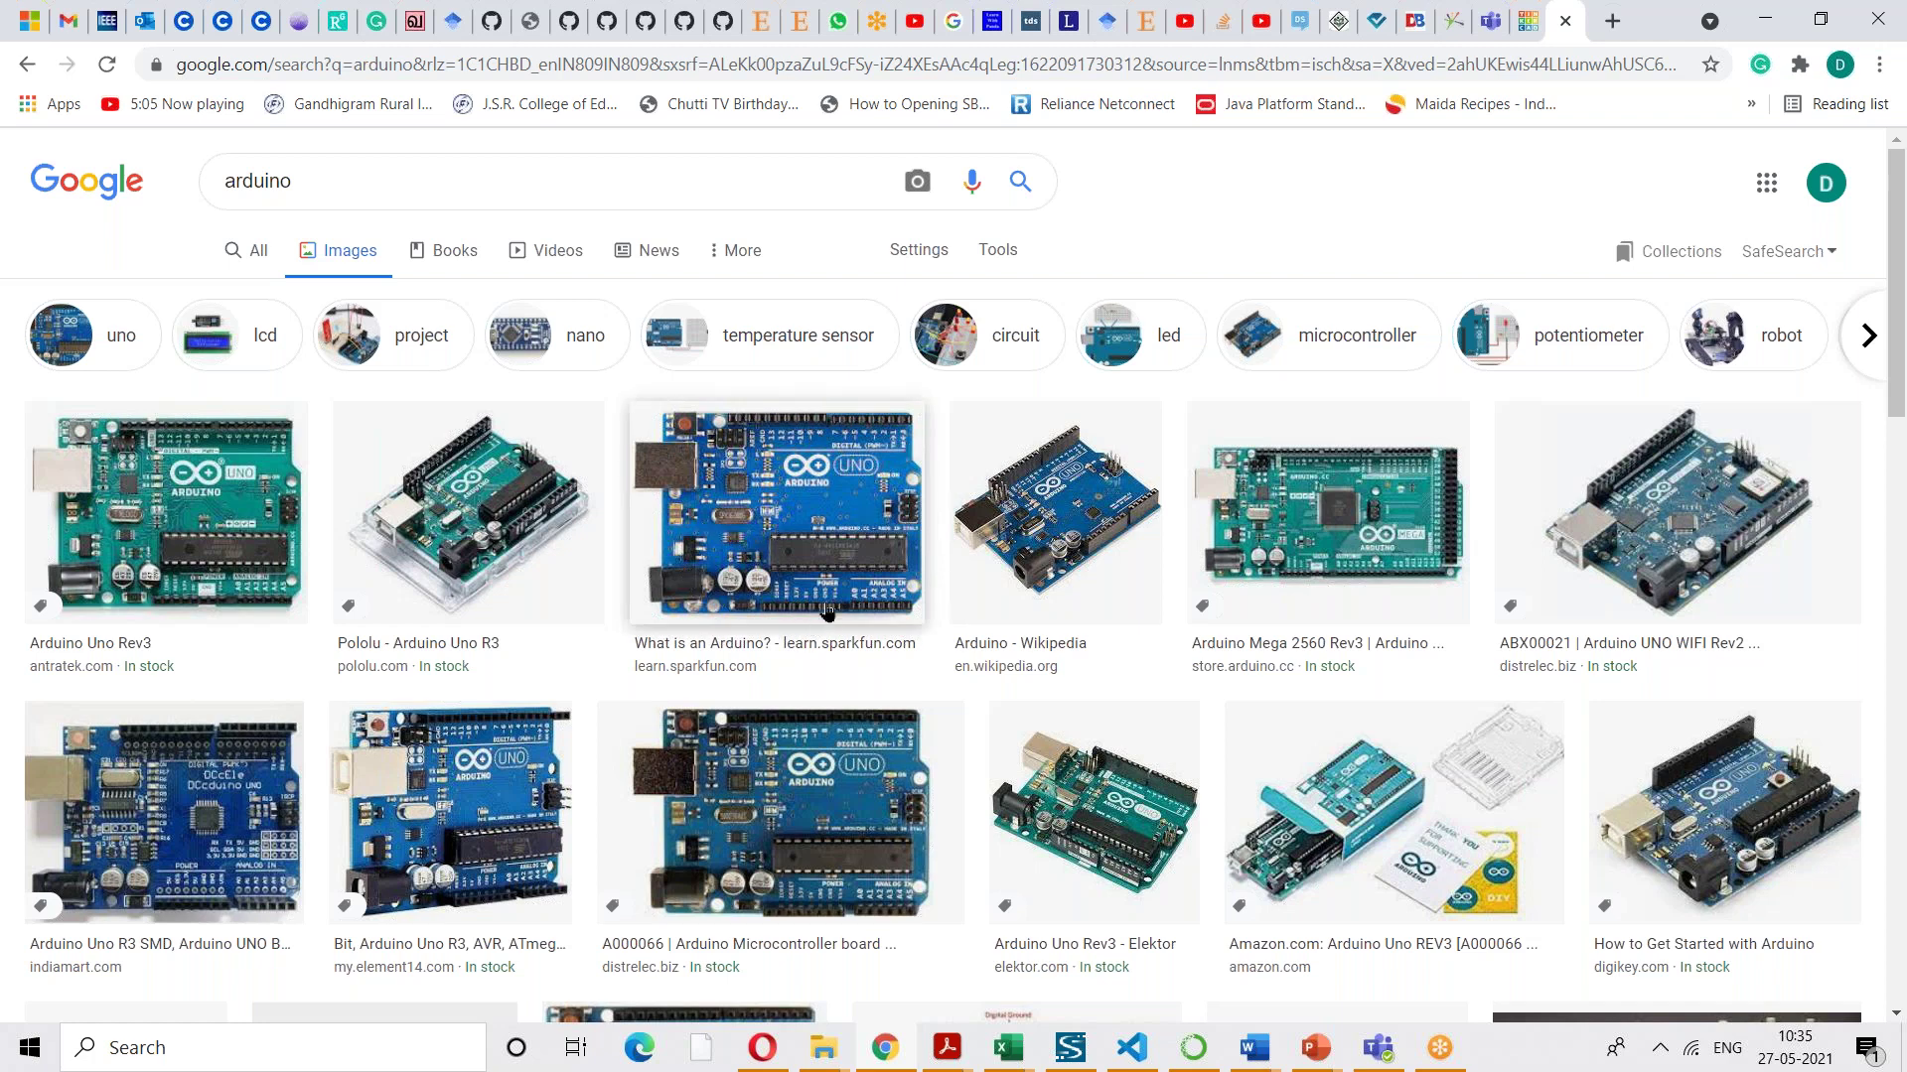
click(827, 536)
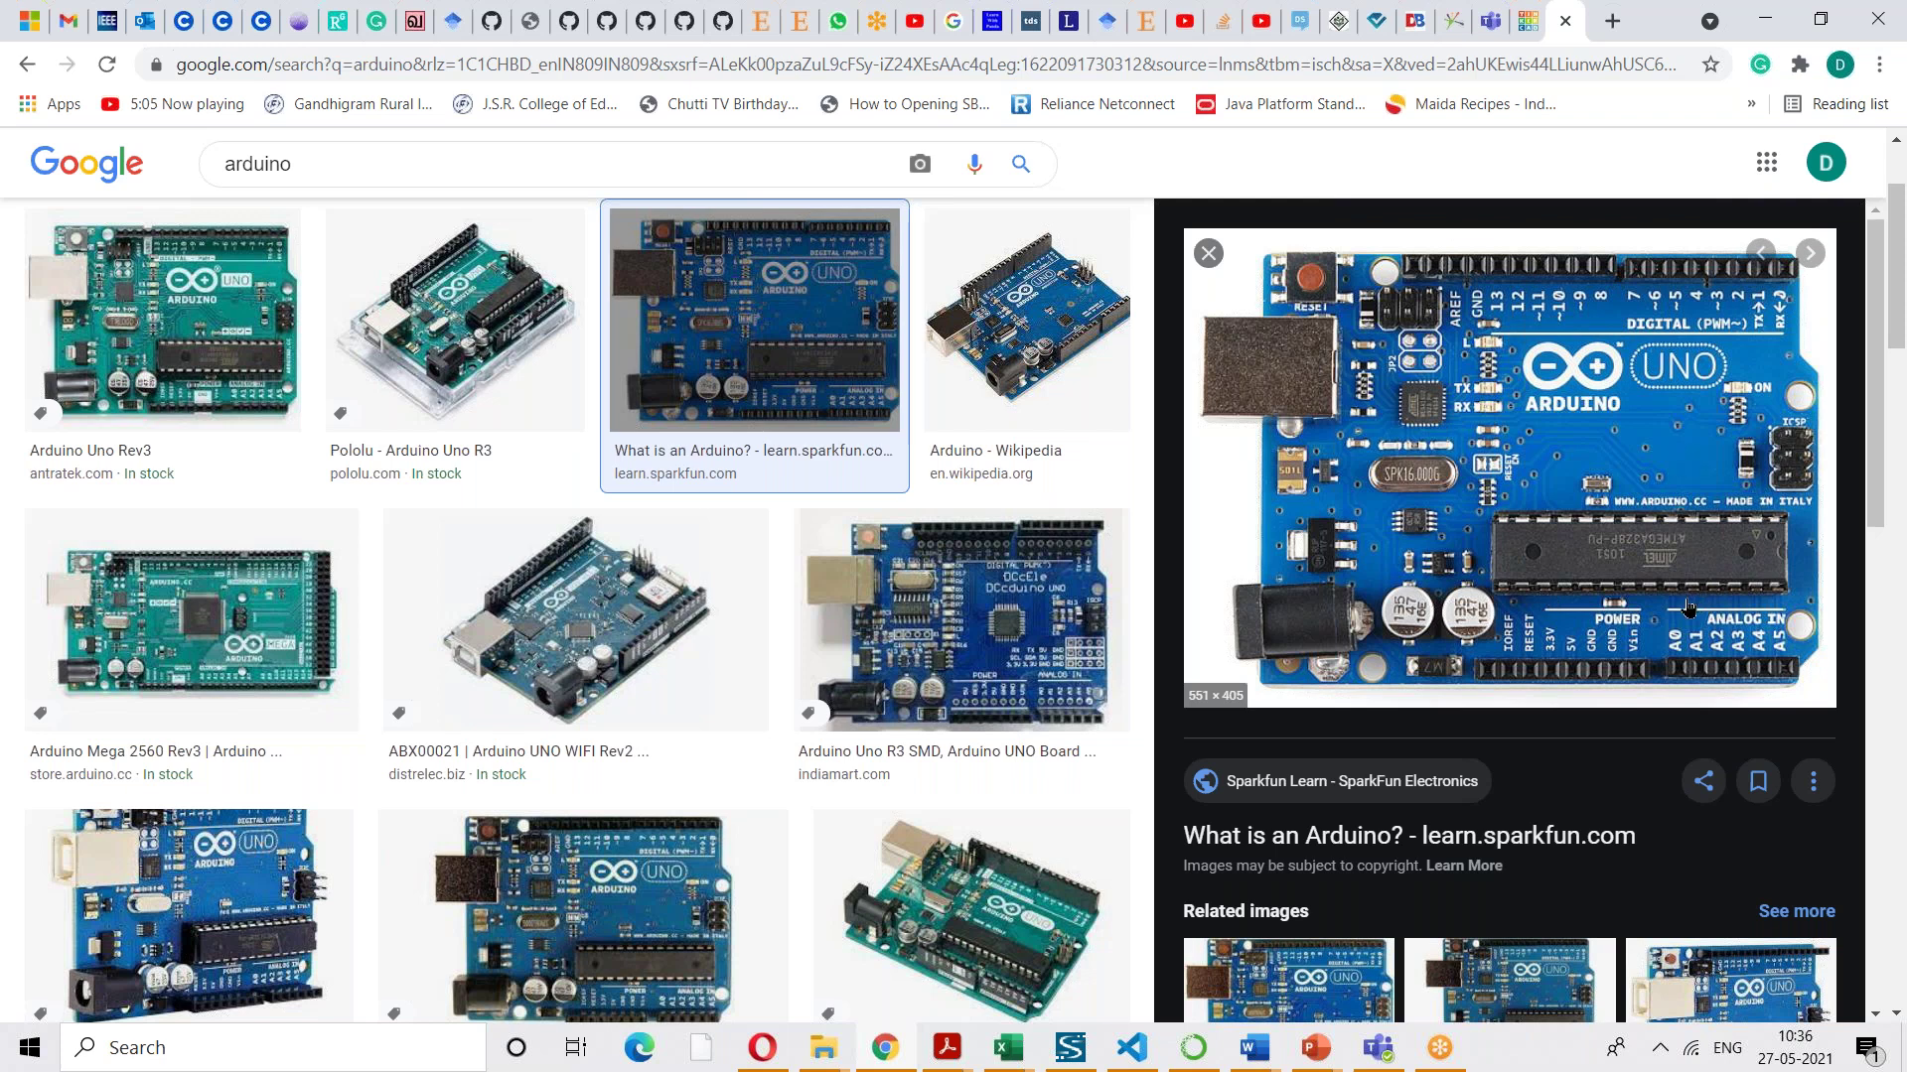
scroll(1688, 608, up, 2)
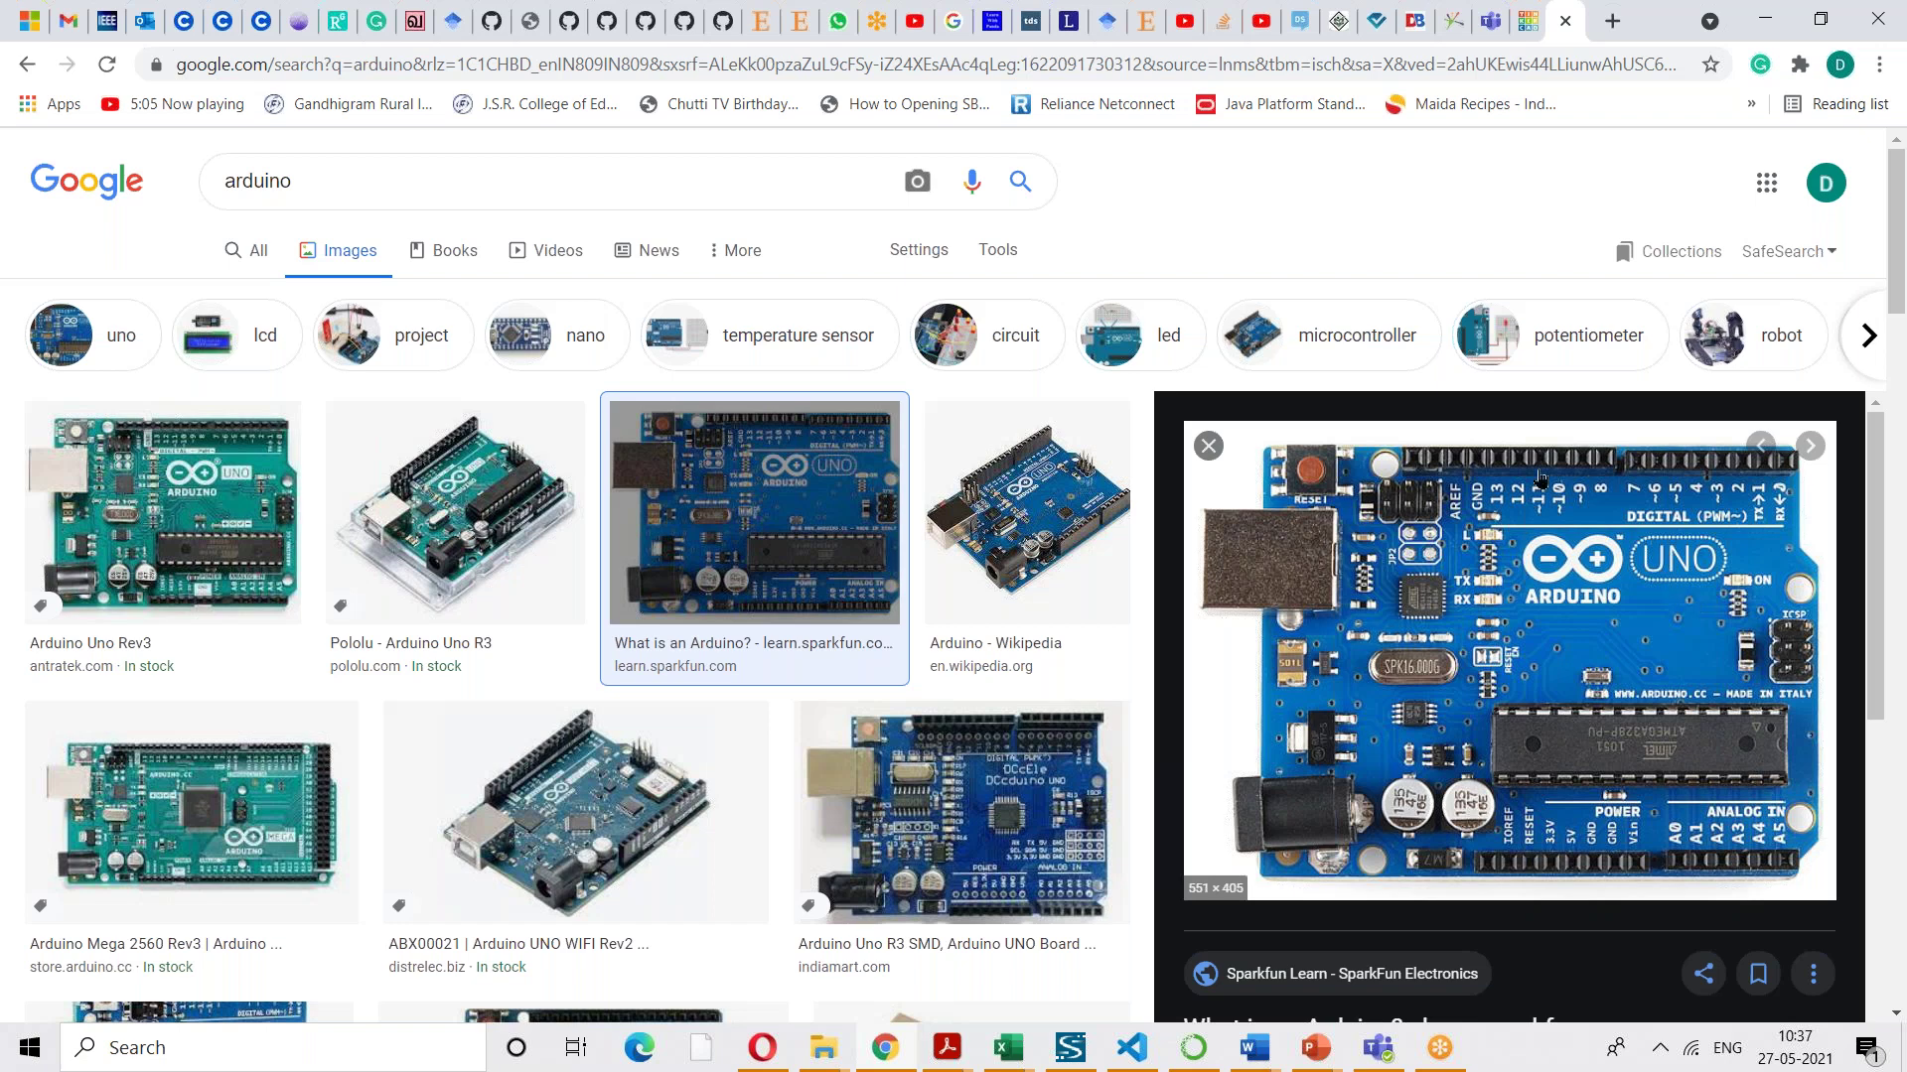
- Search the image results for "arduino lilly"
click(395, 187)
text(l)
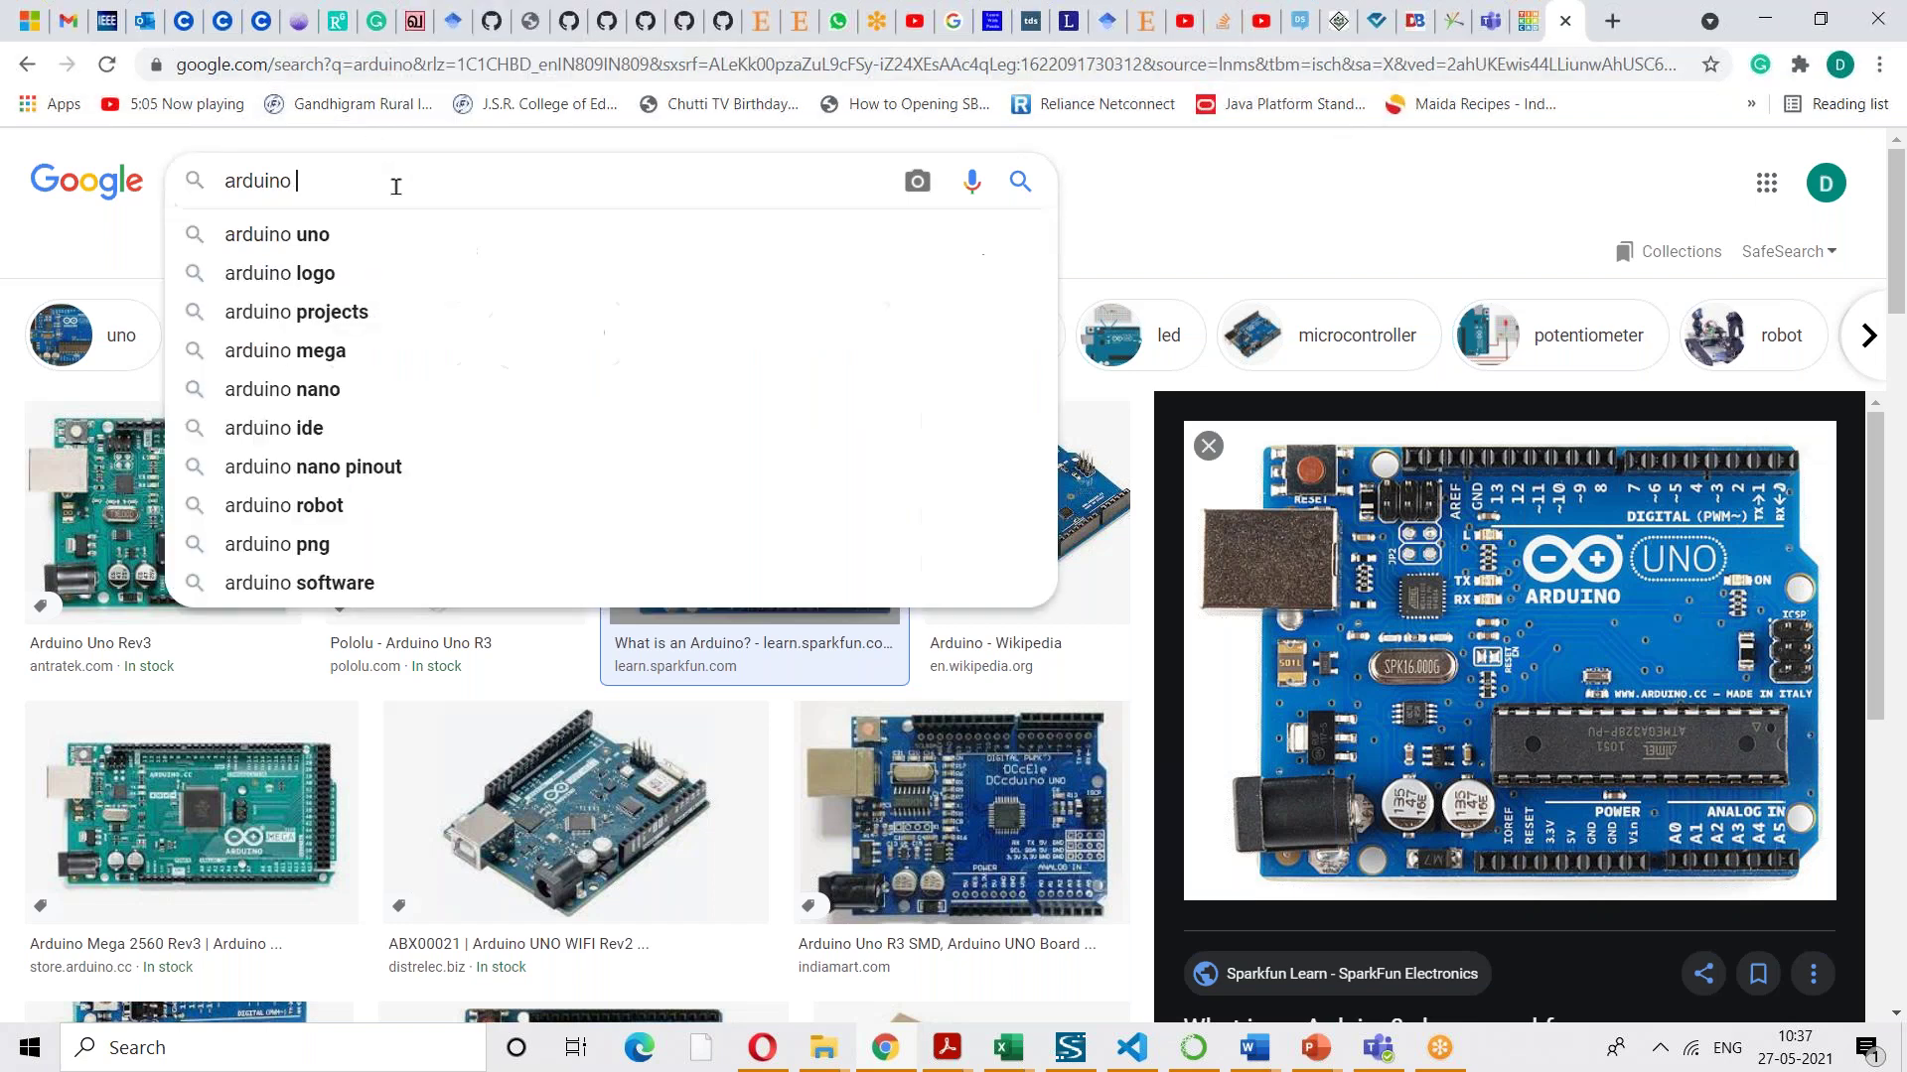
text(illy)
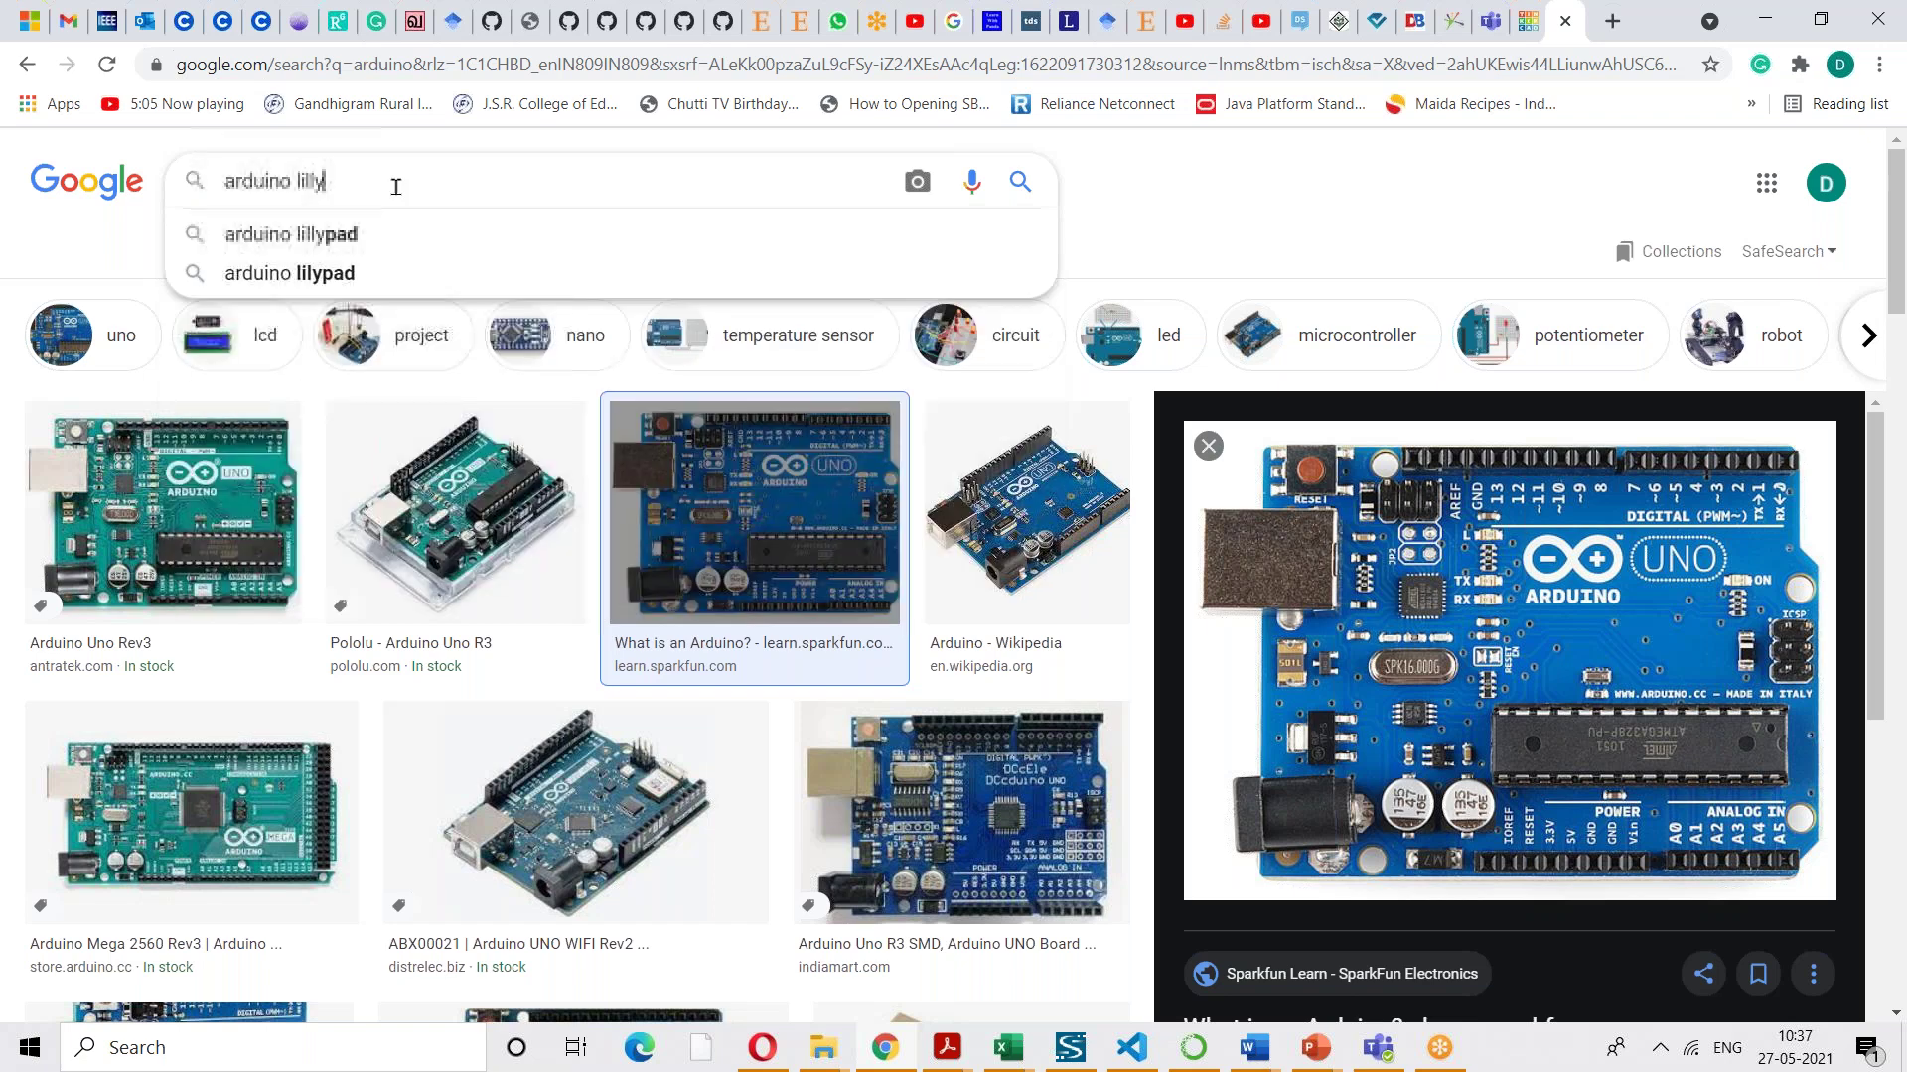
key(Return)
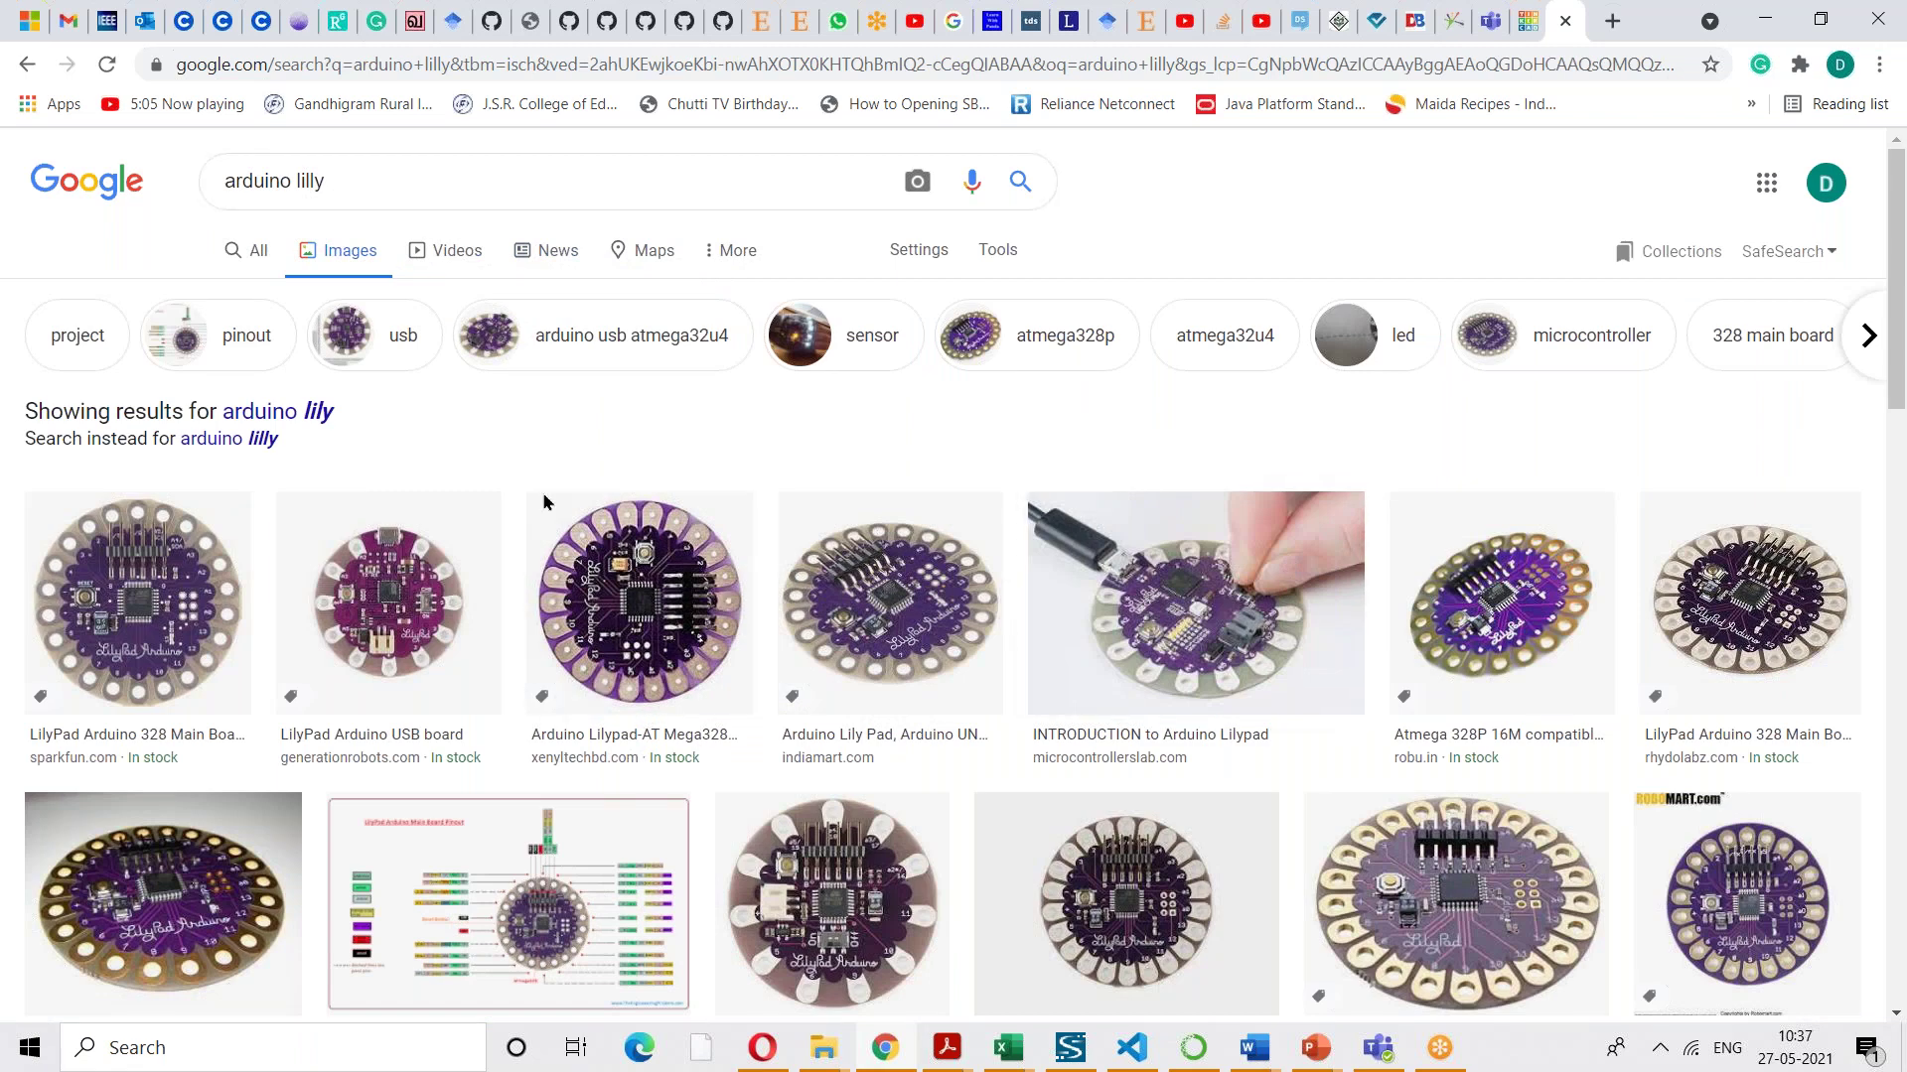
- Look through the LilyPad board pictures in the image results for "arduino lilly"
scroll(1093, 641, down, 1)
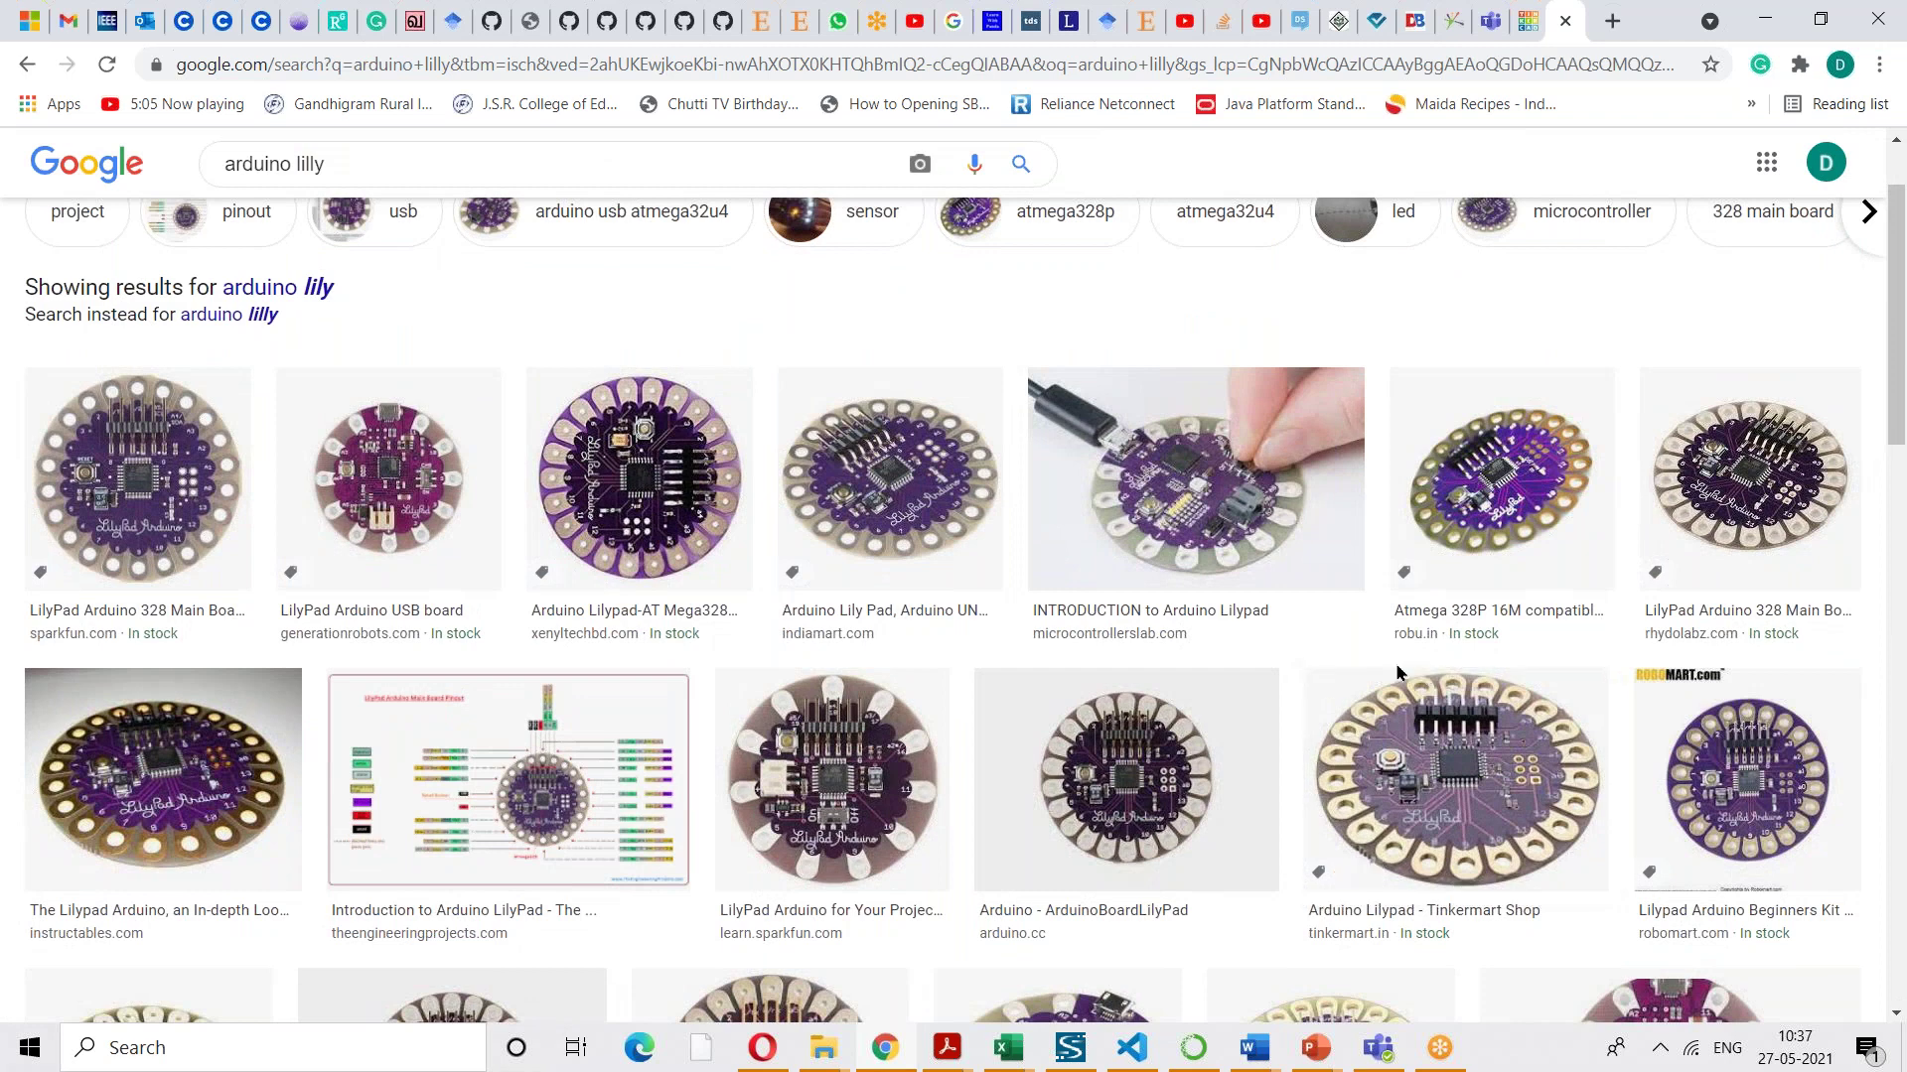
scroll(1439, 755, down, 1)
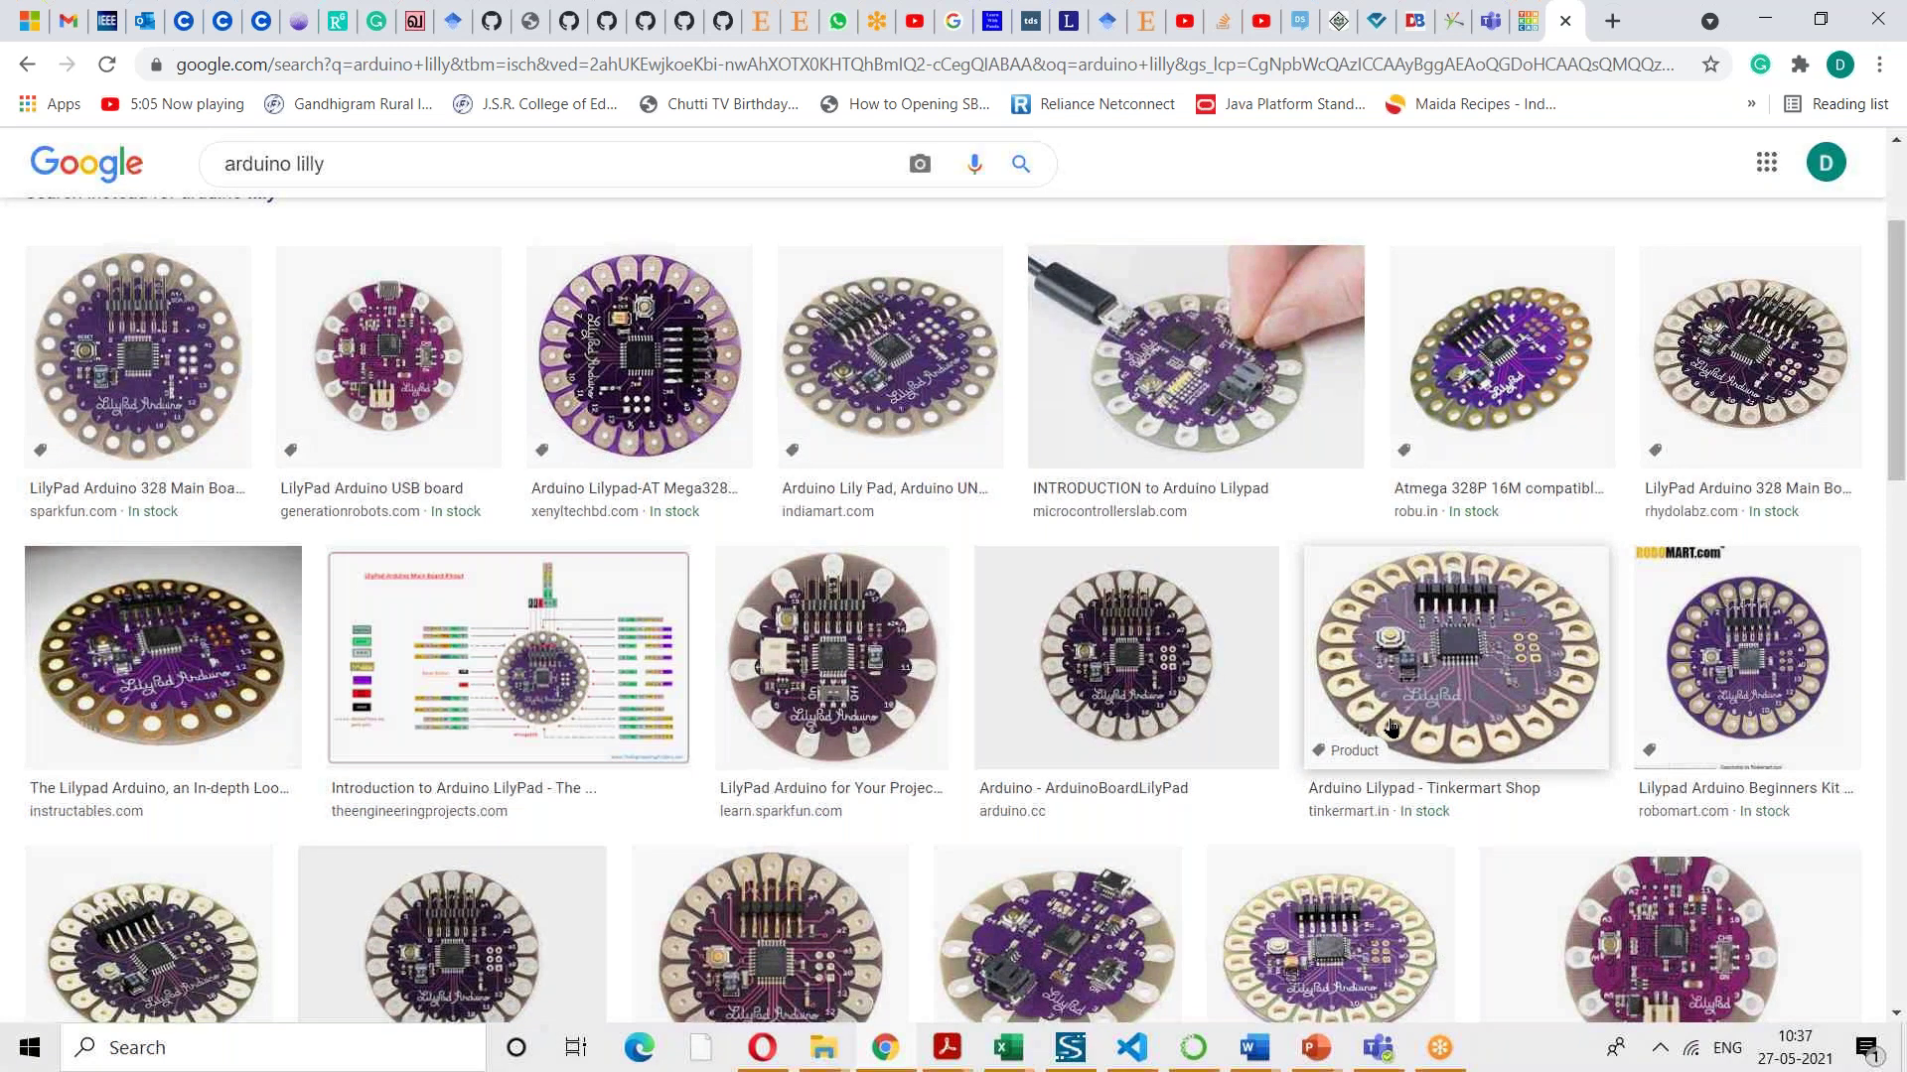
scroll(358, 194, up, 3)
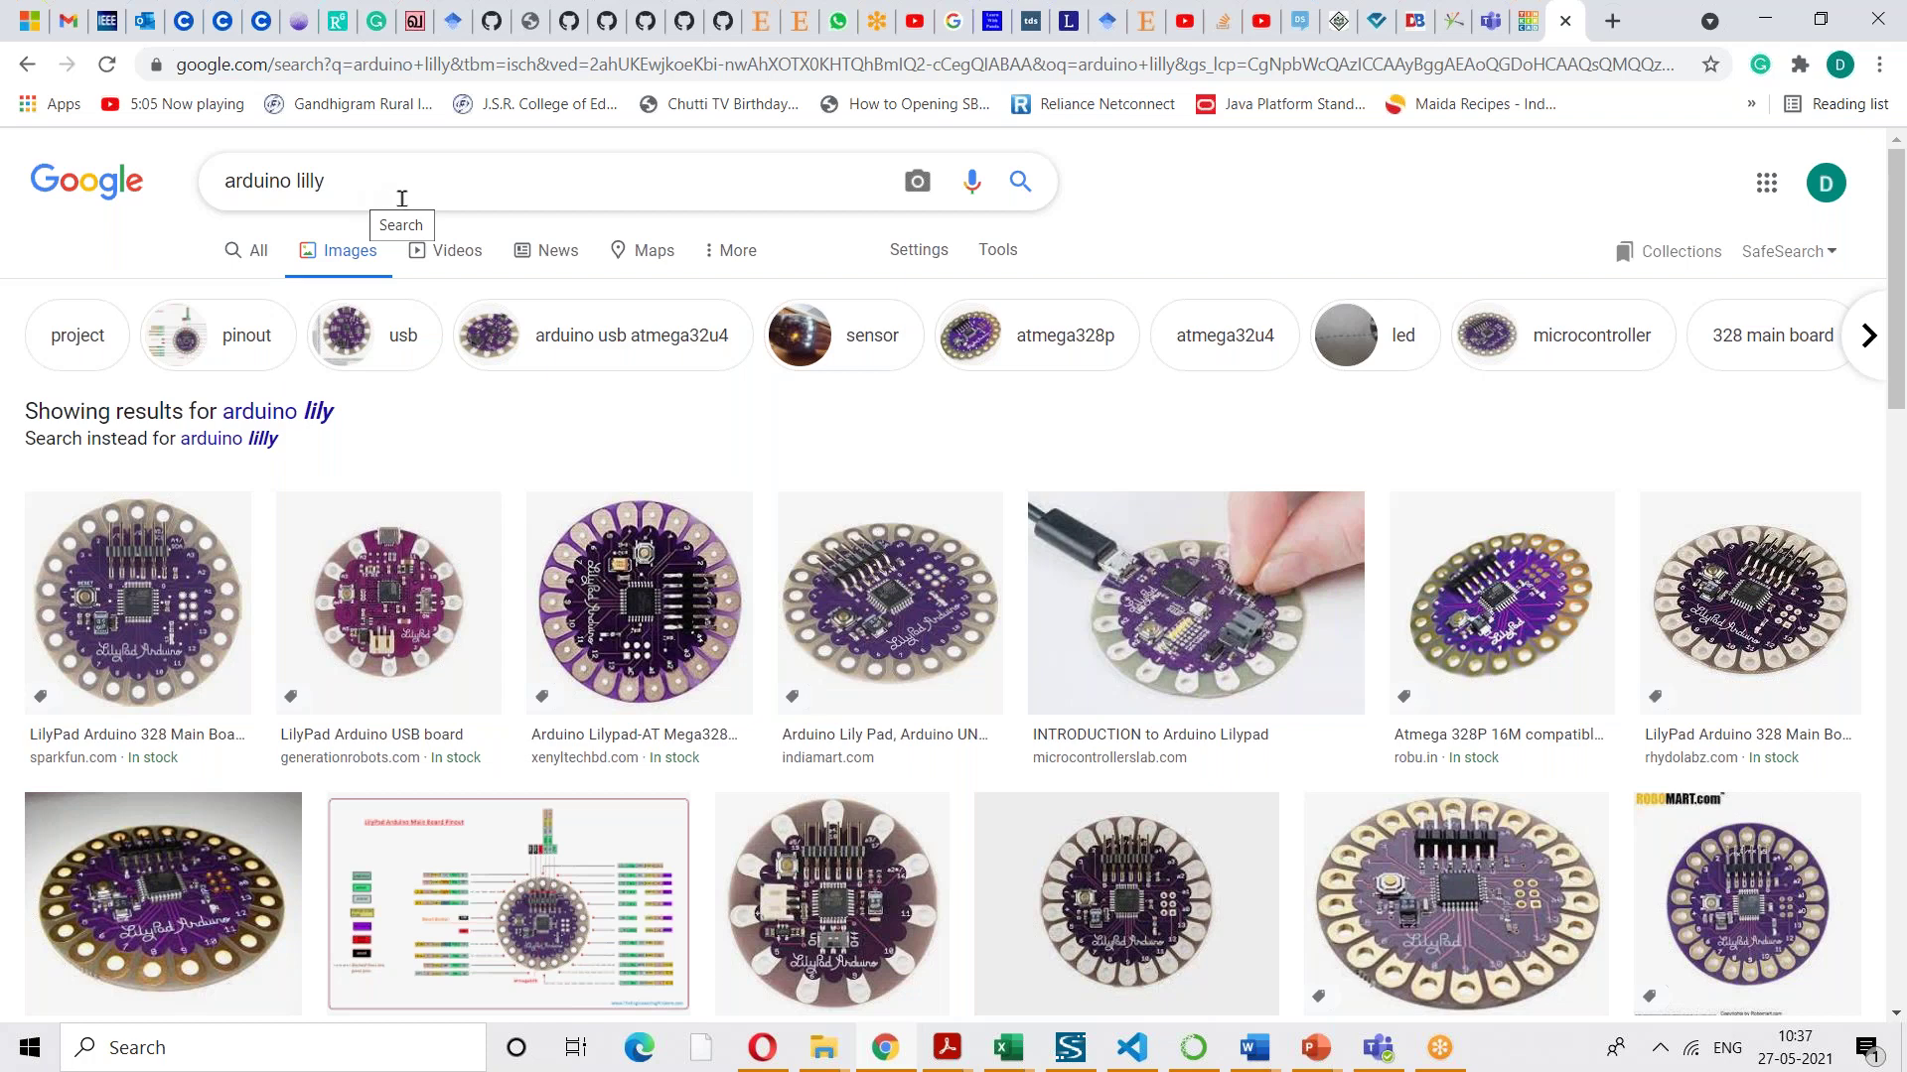
- Replace the image search query with "texaslaunch pad" and run the search
drag(338, 181, 148, 184)
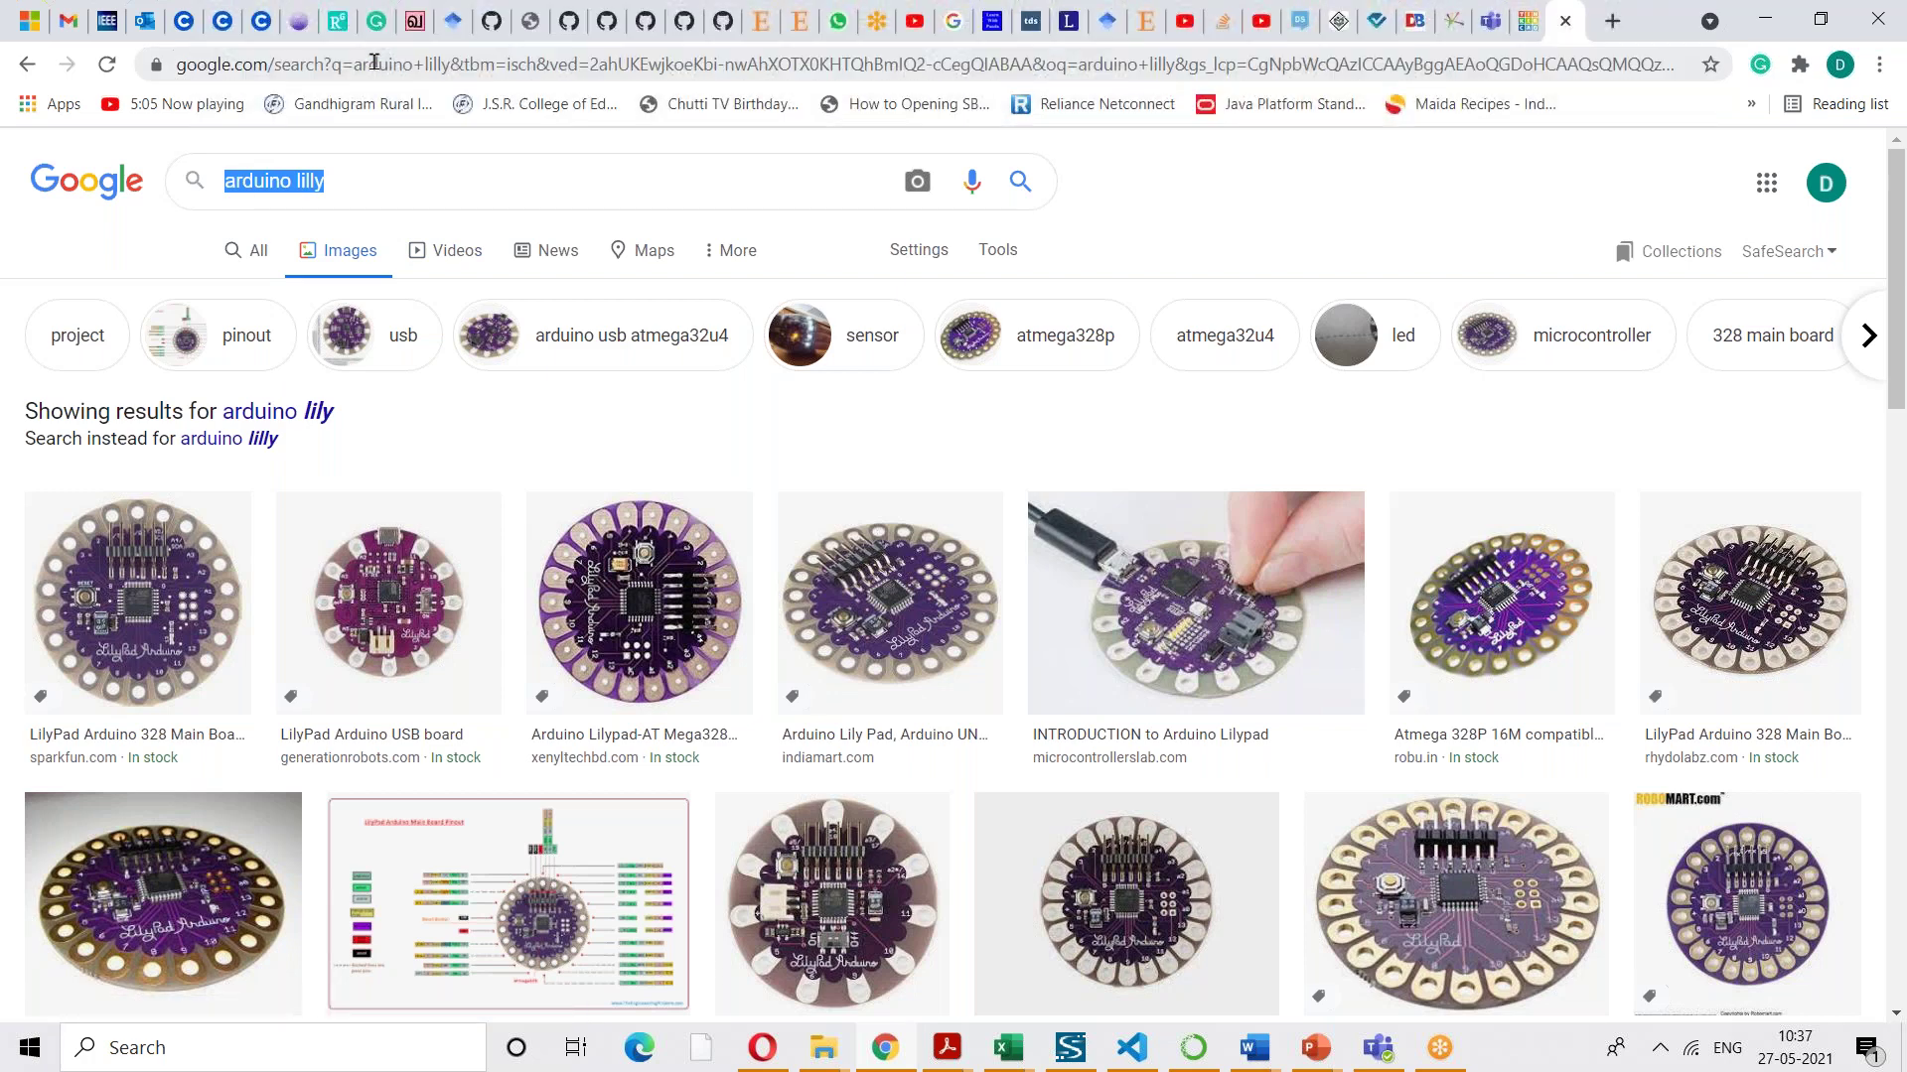
key(BackSpace)
text(te)
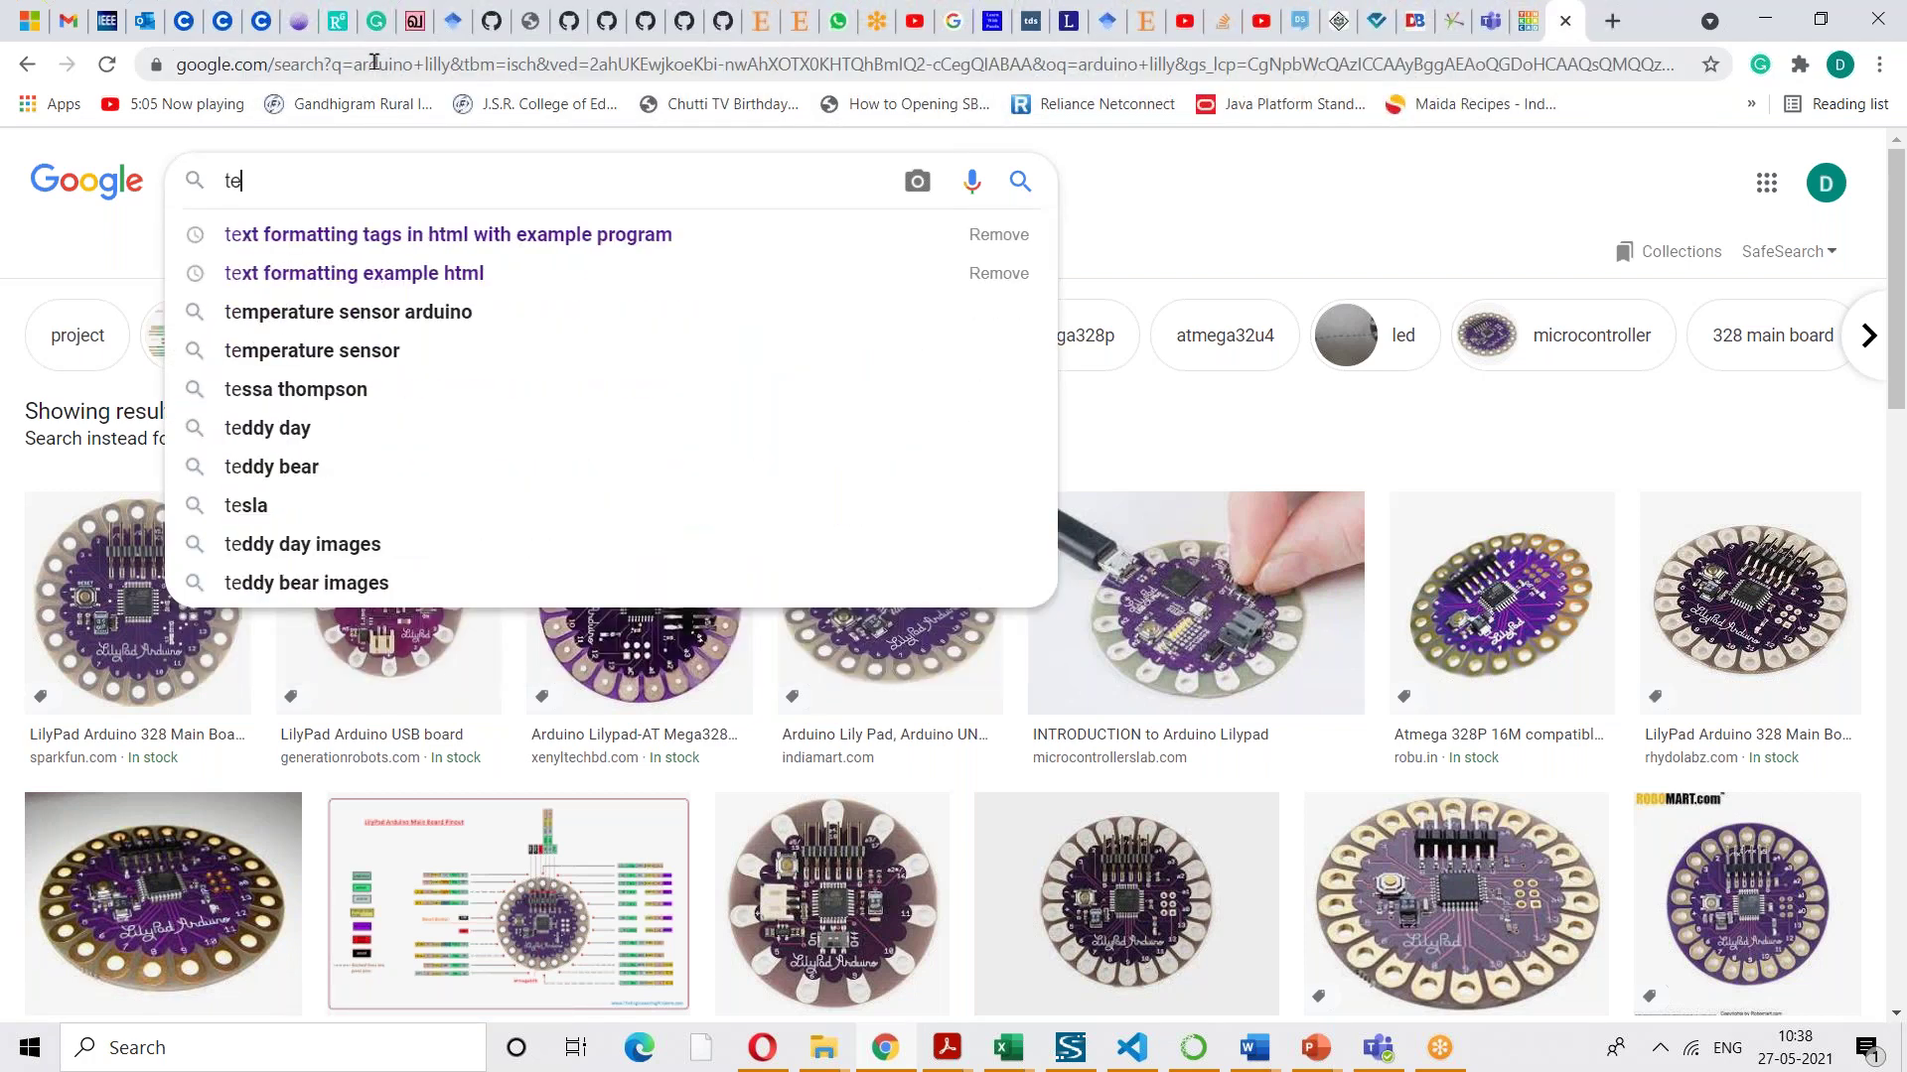
text(xas)
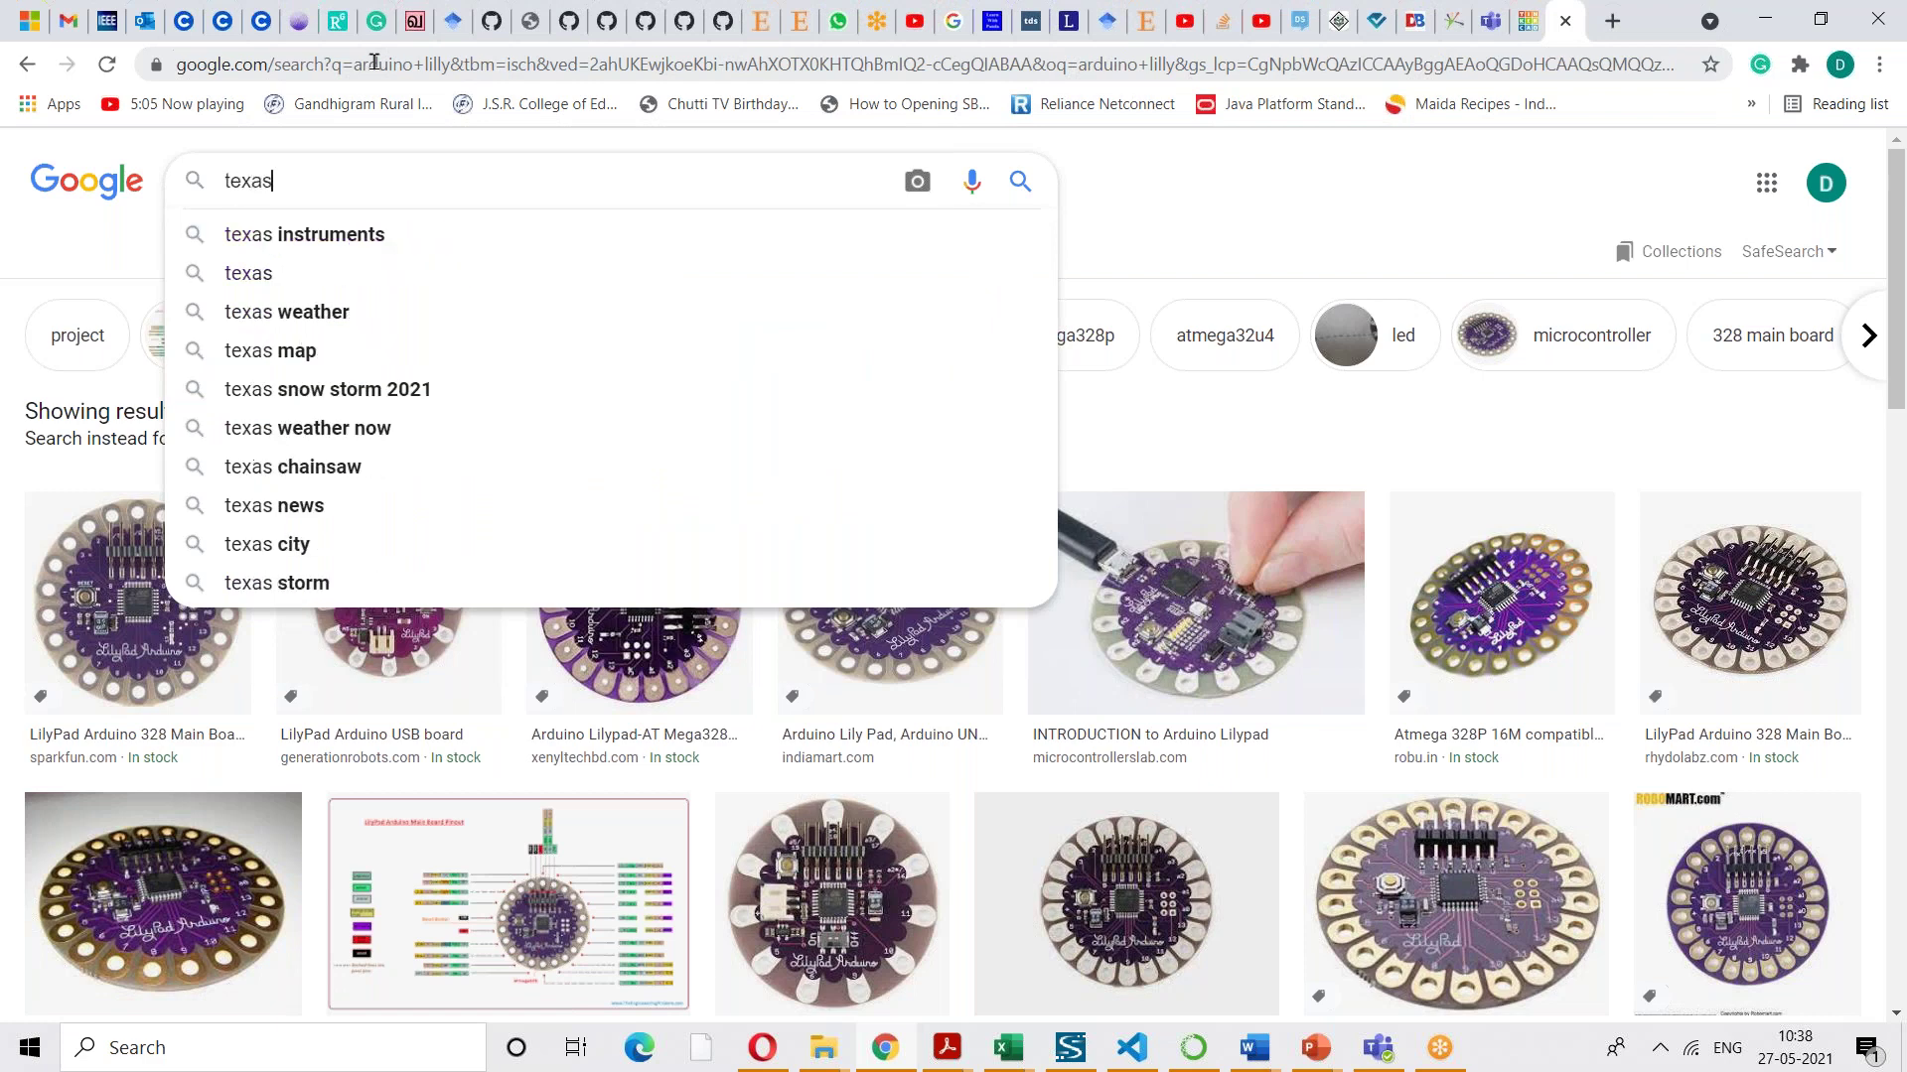
text(launch pad)
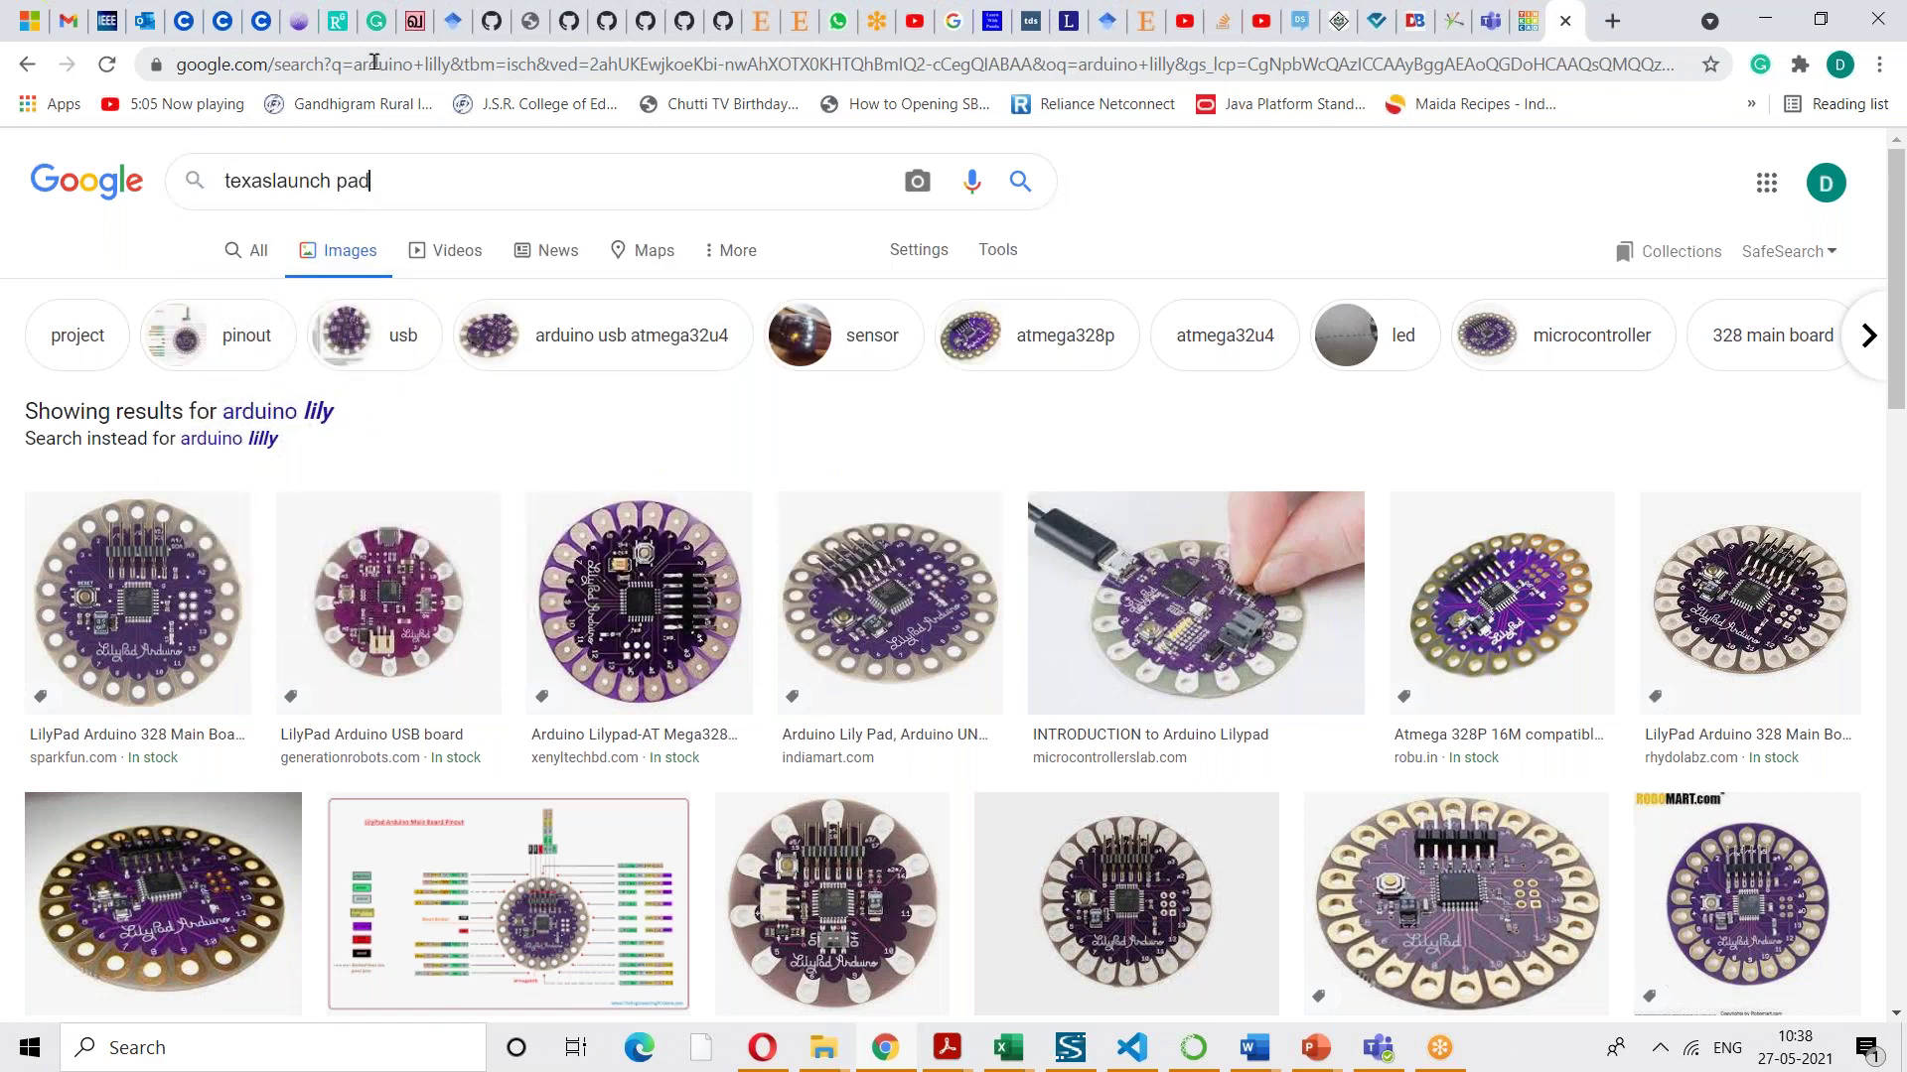
key(Return)
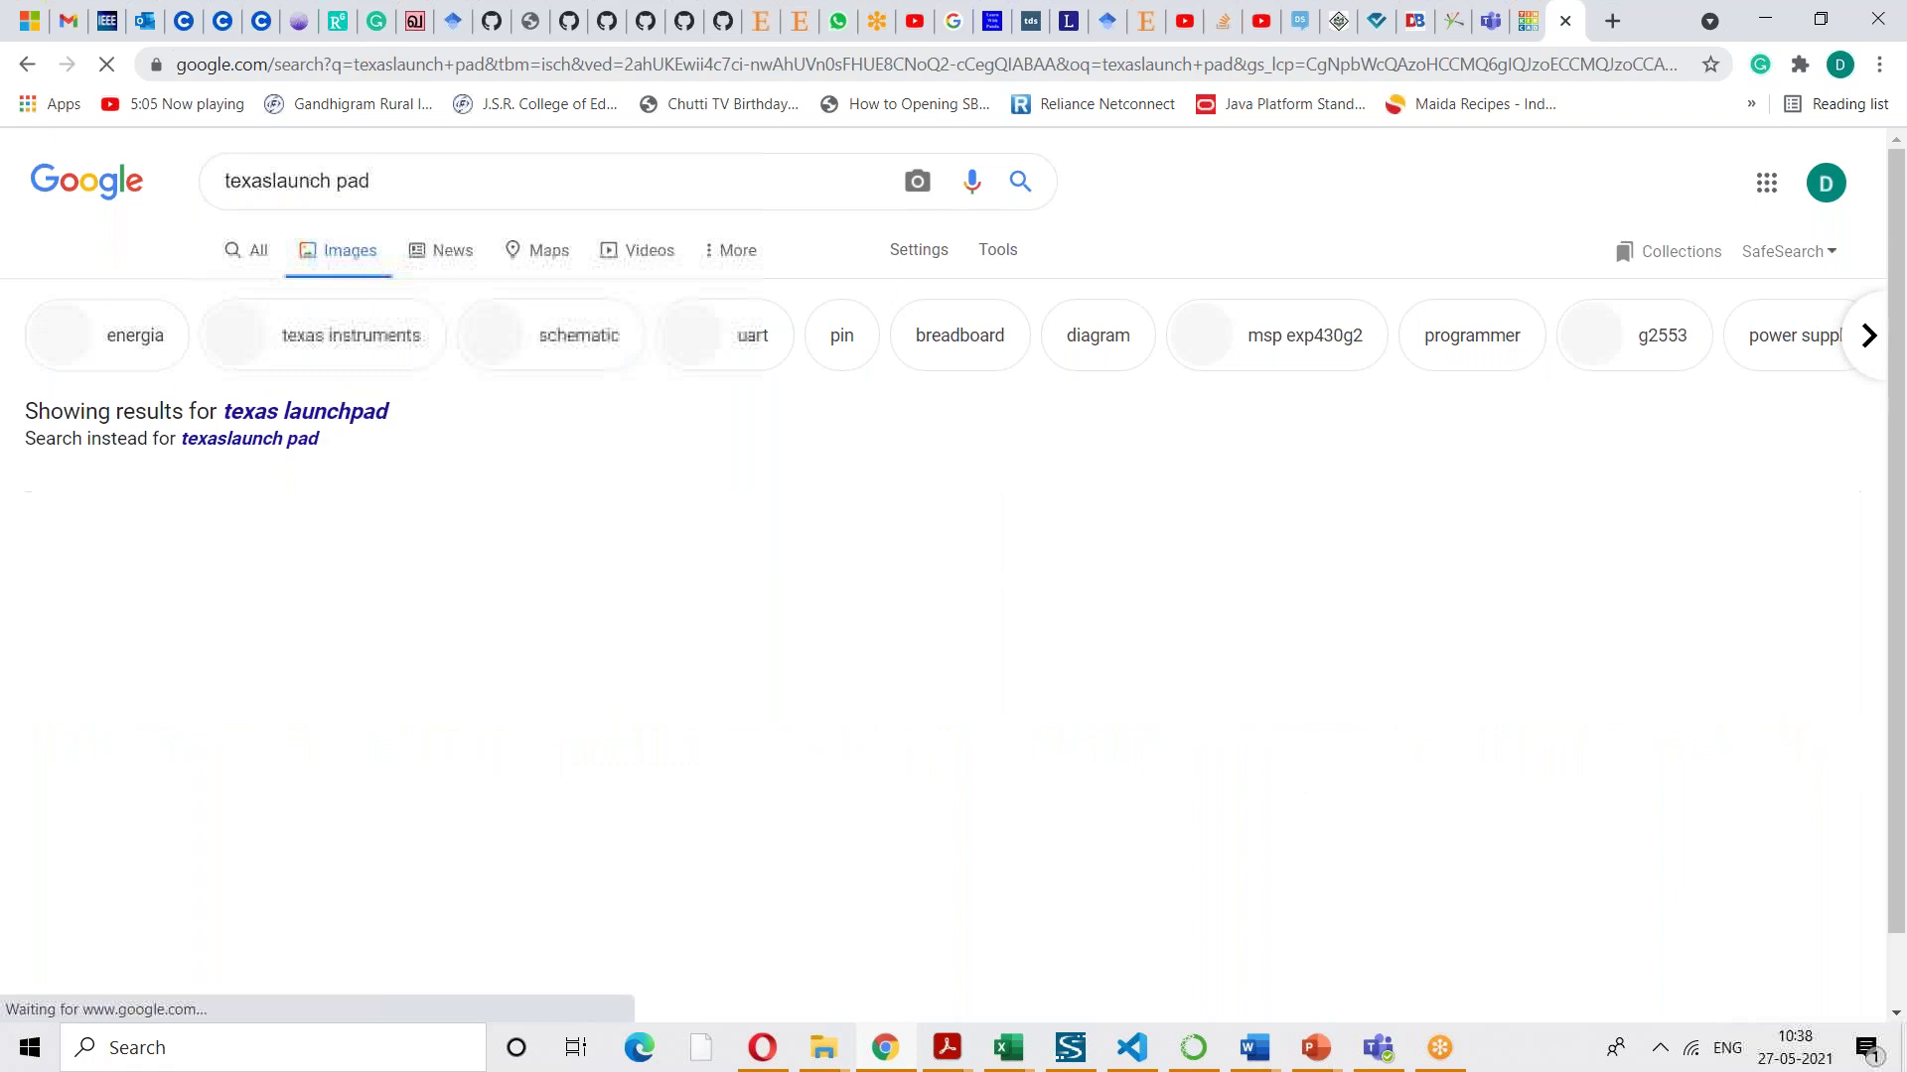
- Examine the Texas Instruments LaunchPad board pictures in the image results
scroll(1132, 647, down, 3)
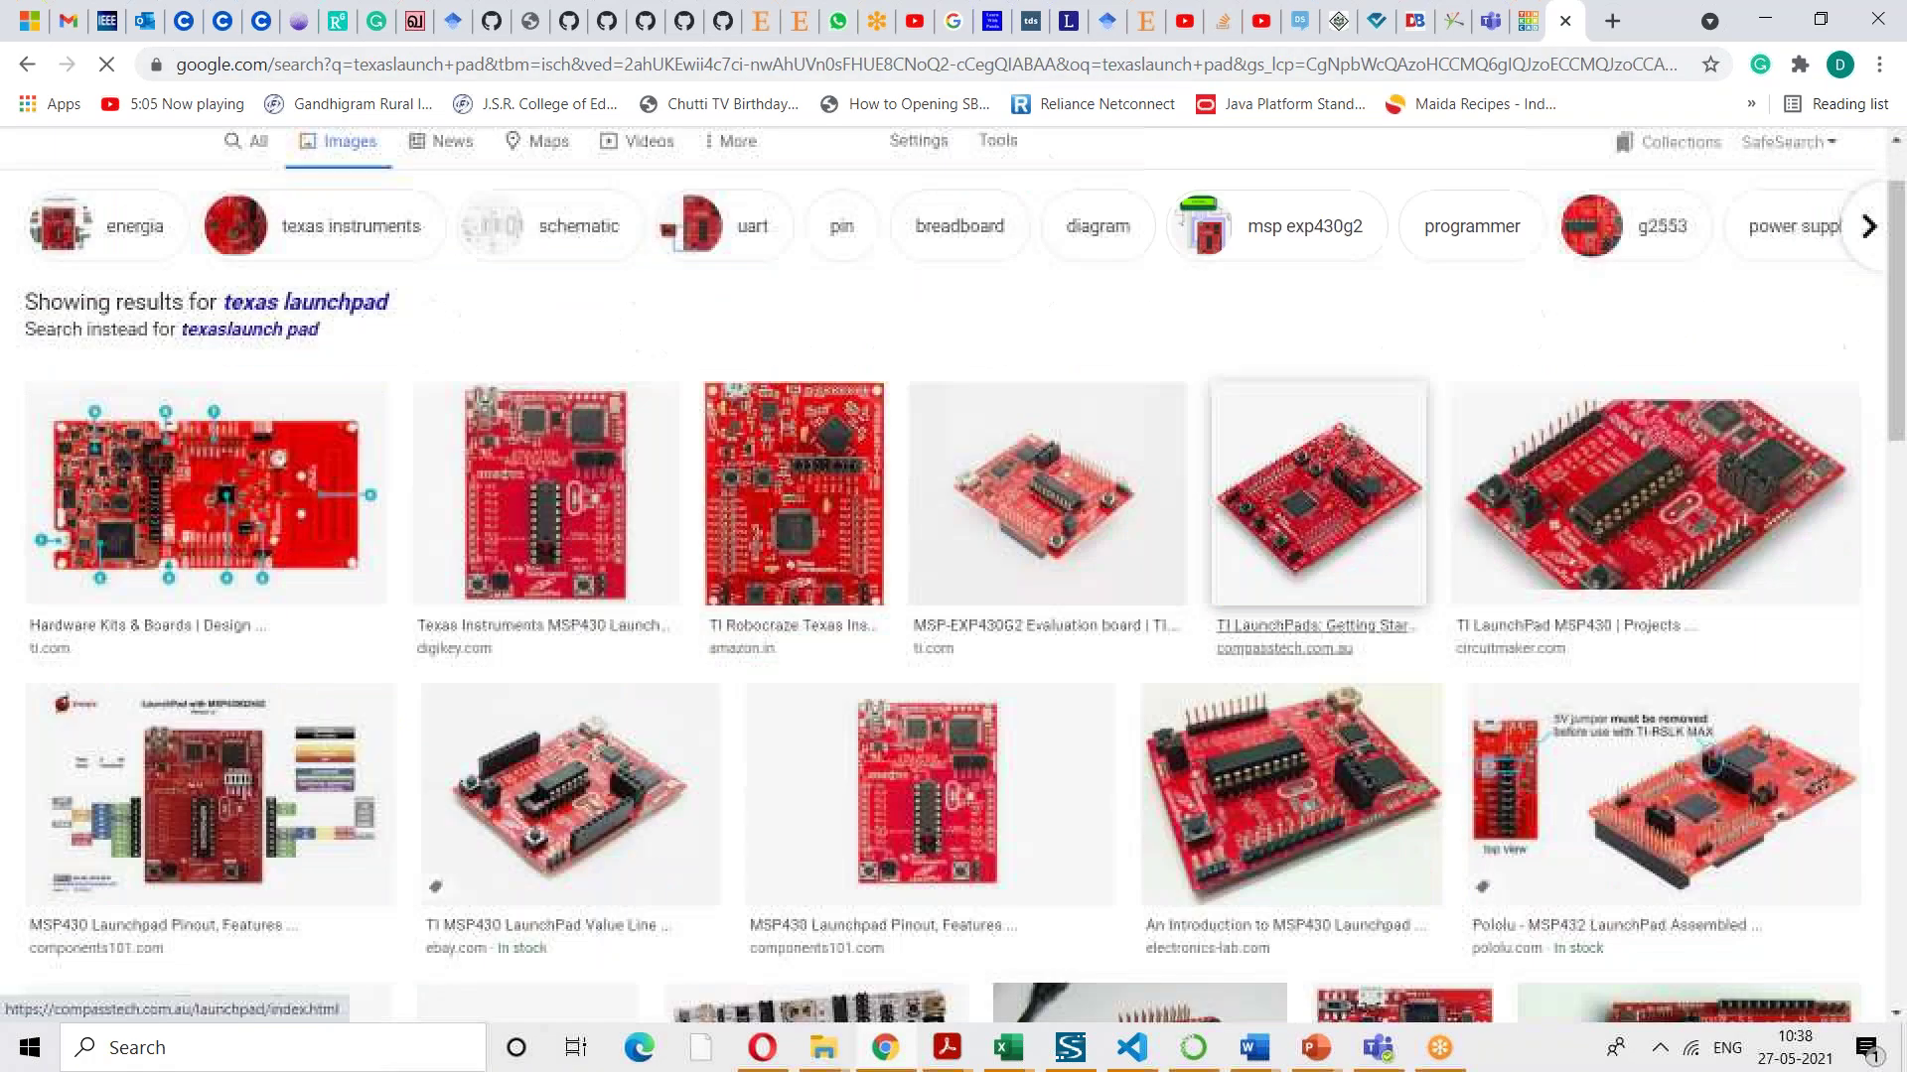
scroll(1132, 648, down, 1)
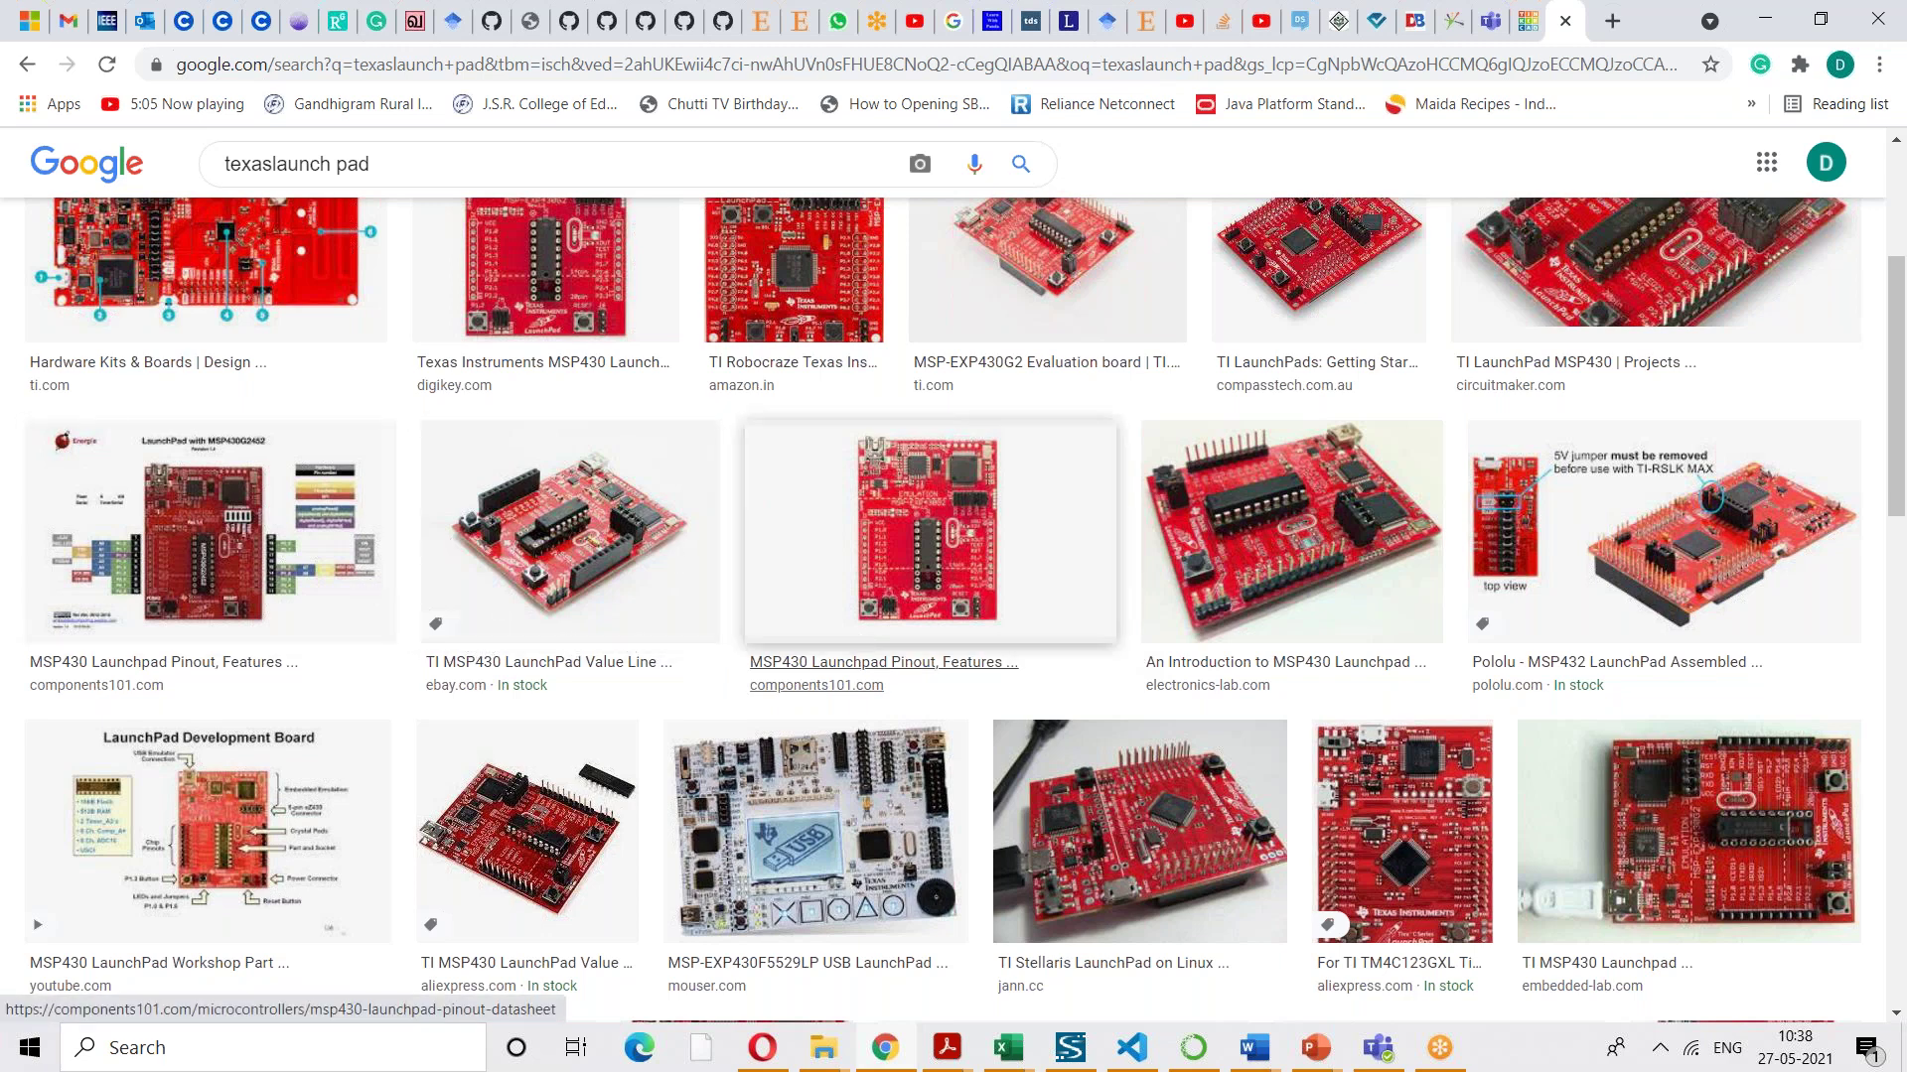
scroll(1044, 664, up, 1)
scroll(1045, 664, up, 2)
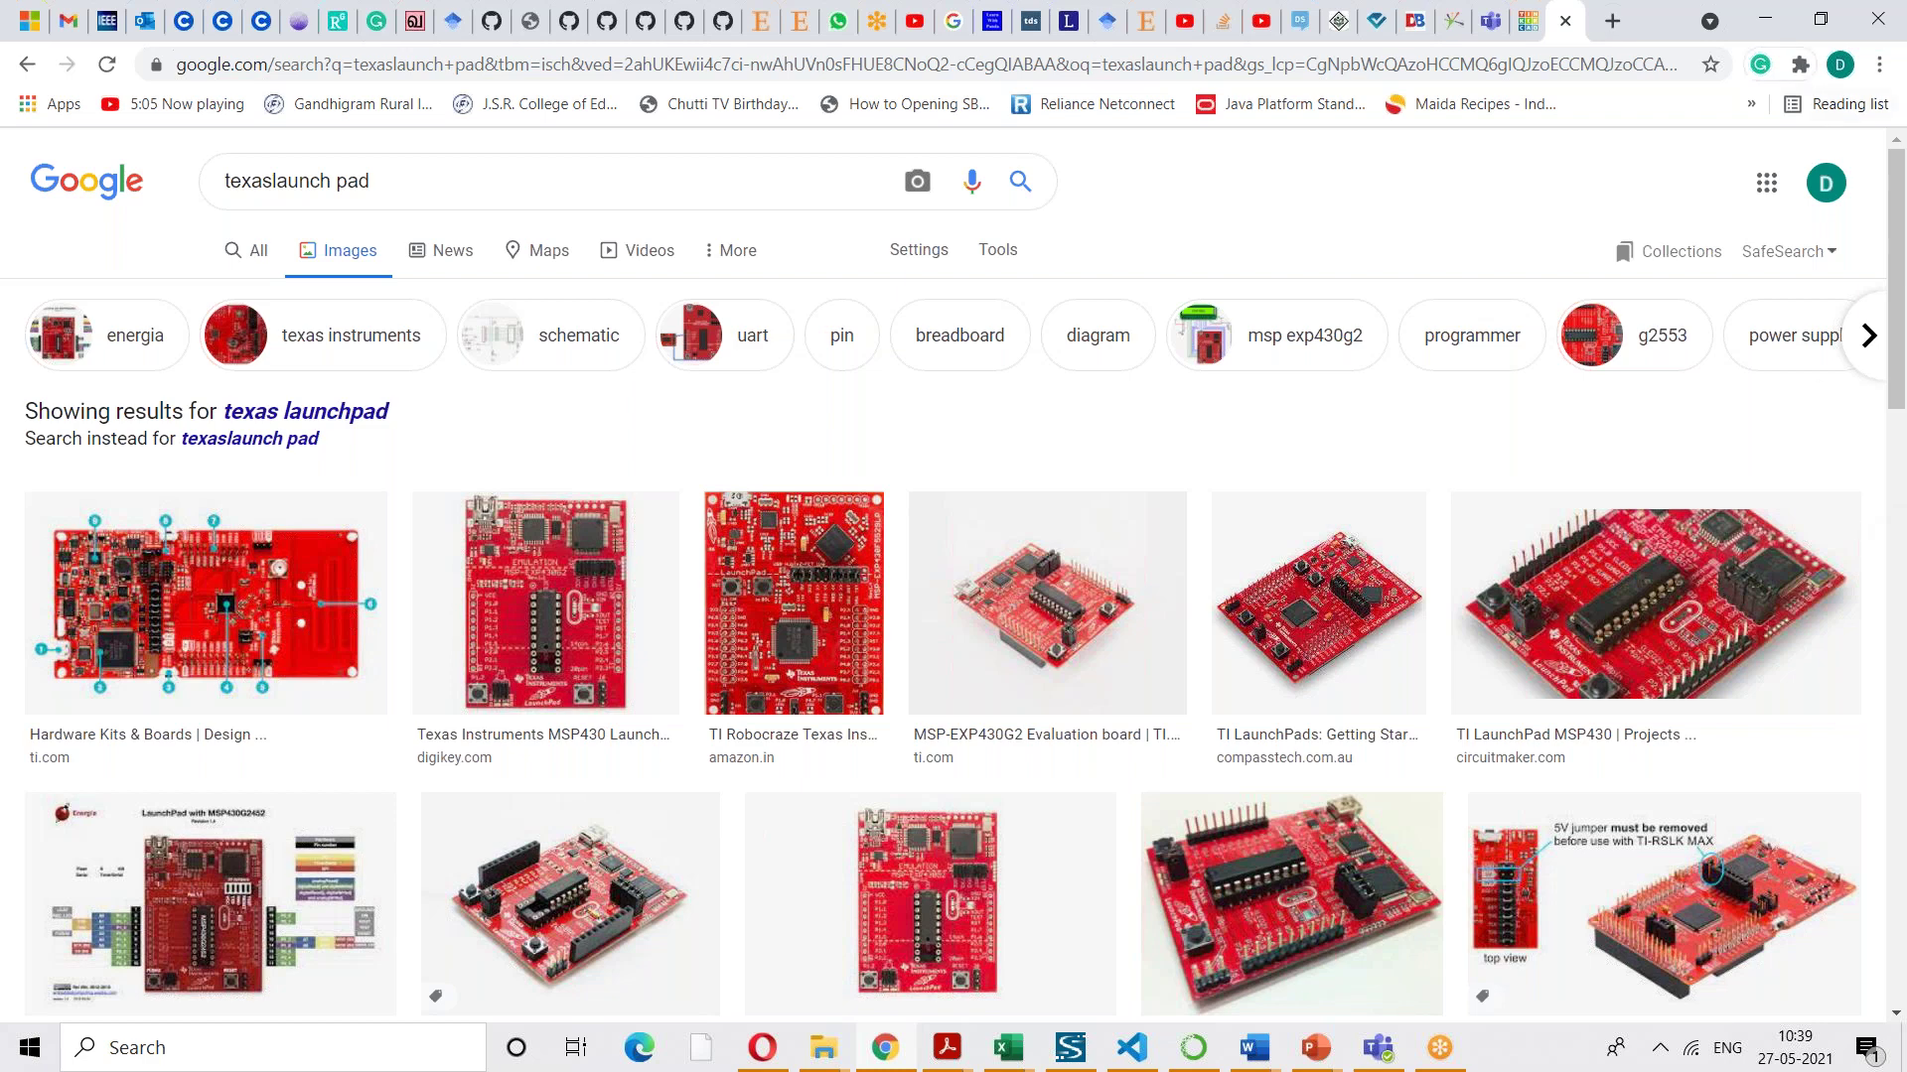
- Check the Tinkercad Circuits dashboard, and return to the LaunchPad image results to review the MSP430 board pictures
click(1527, 20)
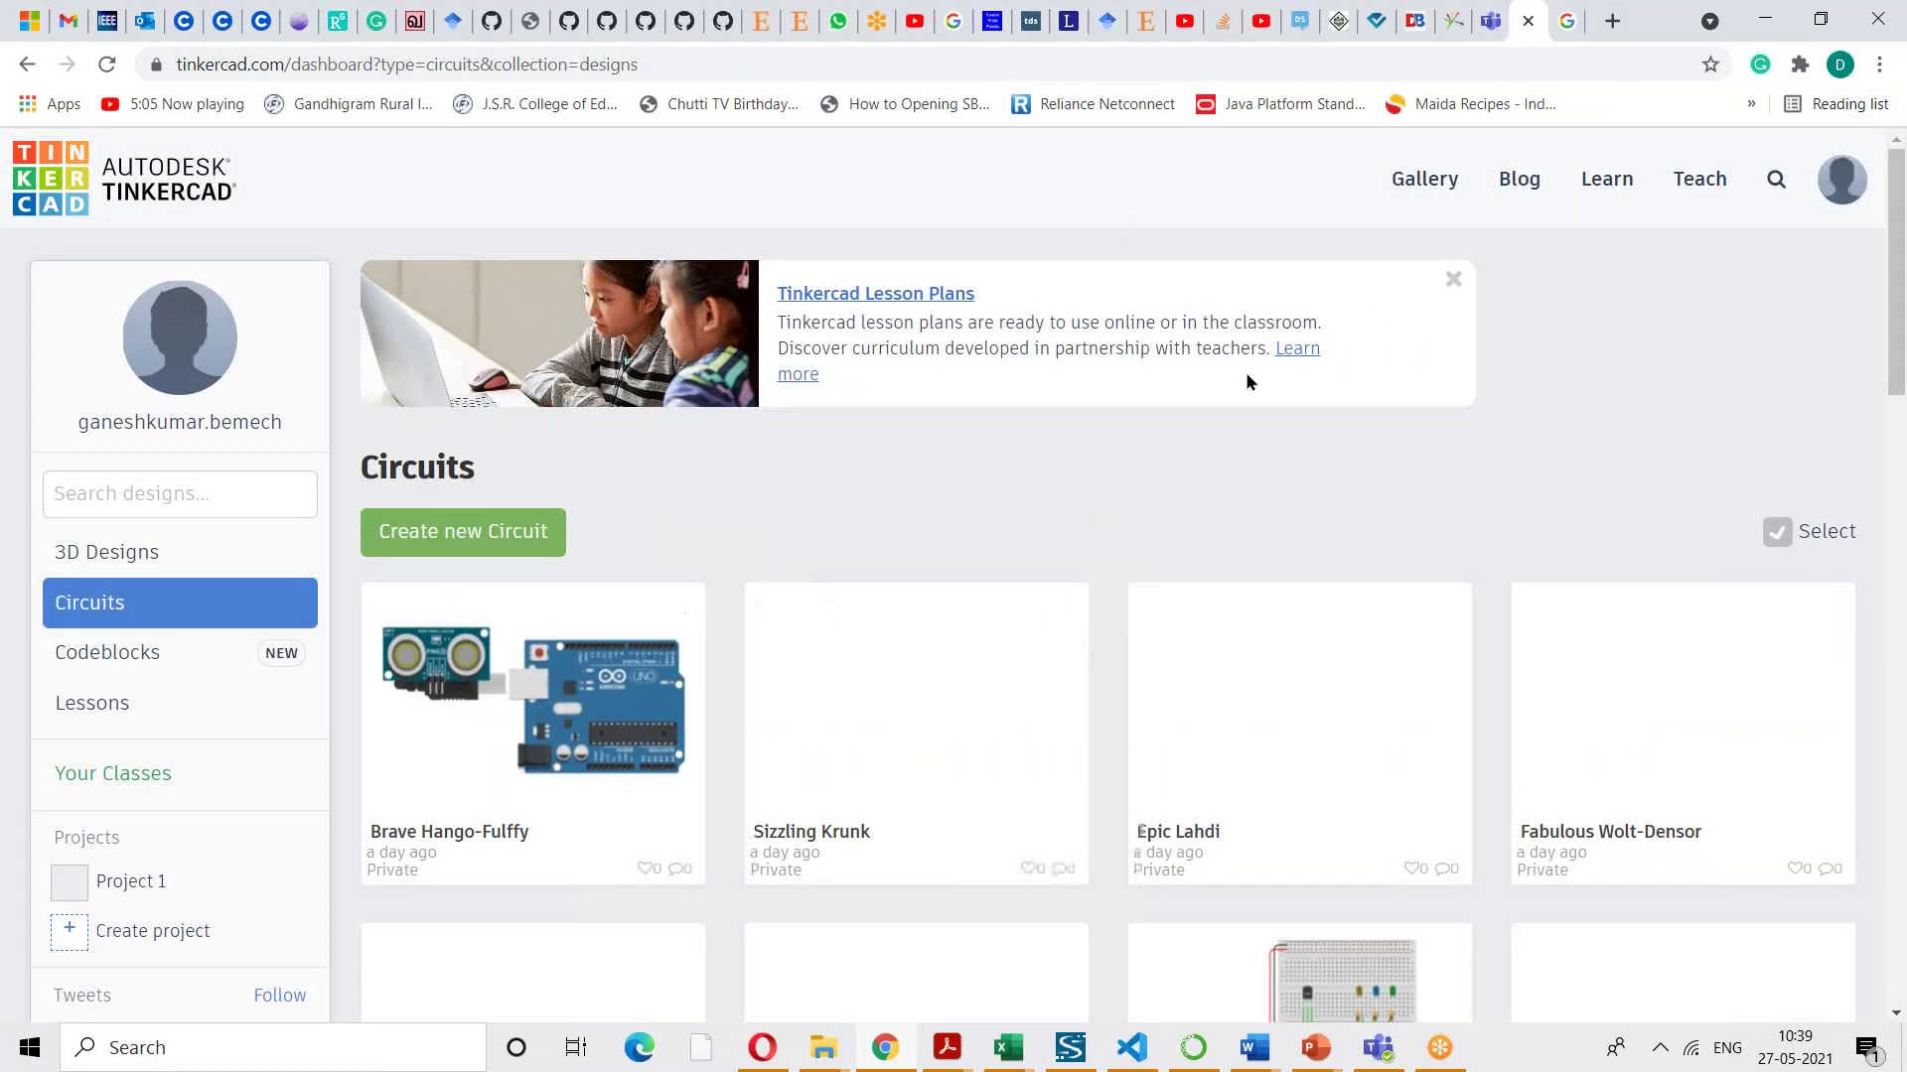
click(1567, 22)
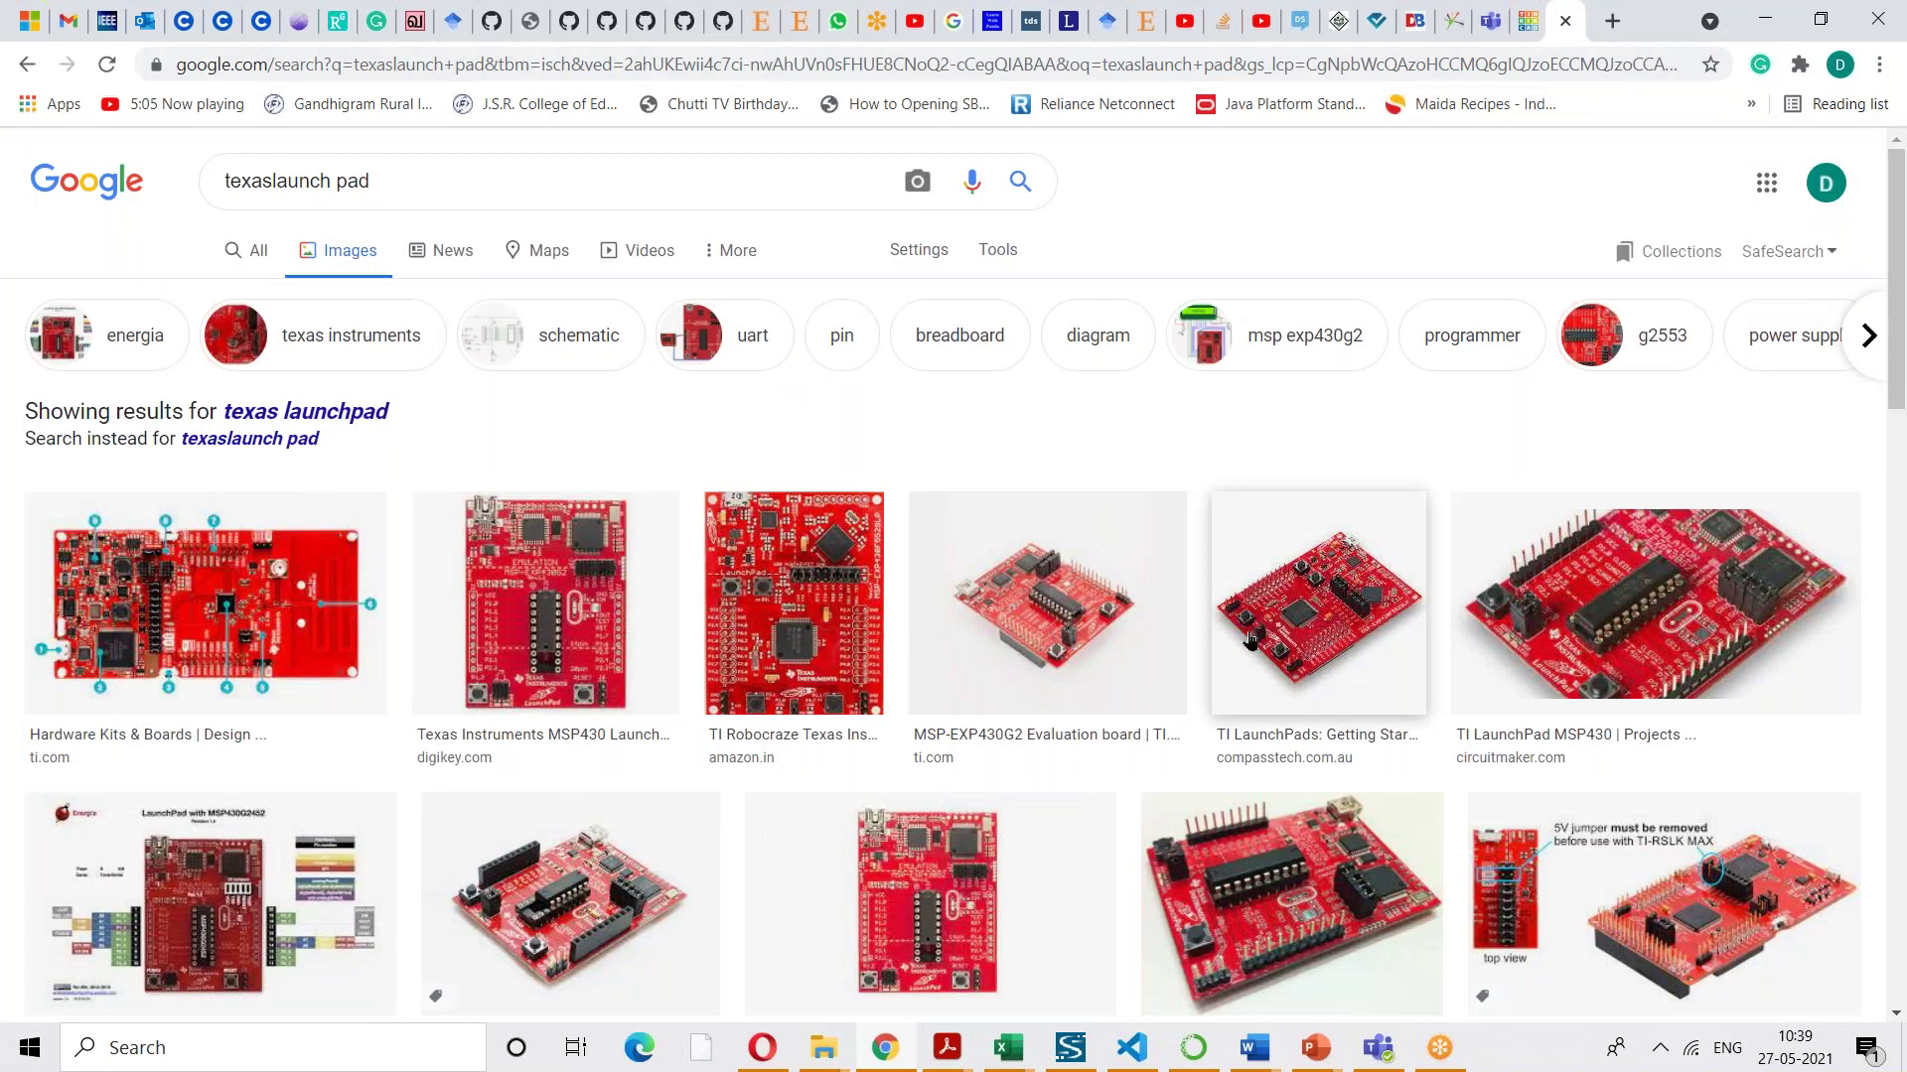
scroll(1249, 641, down, 1)
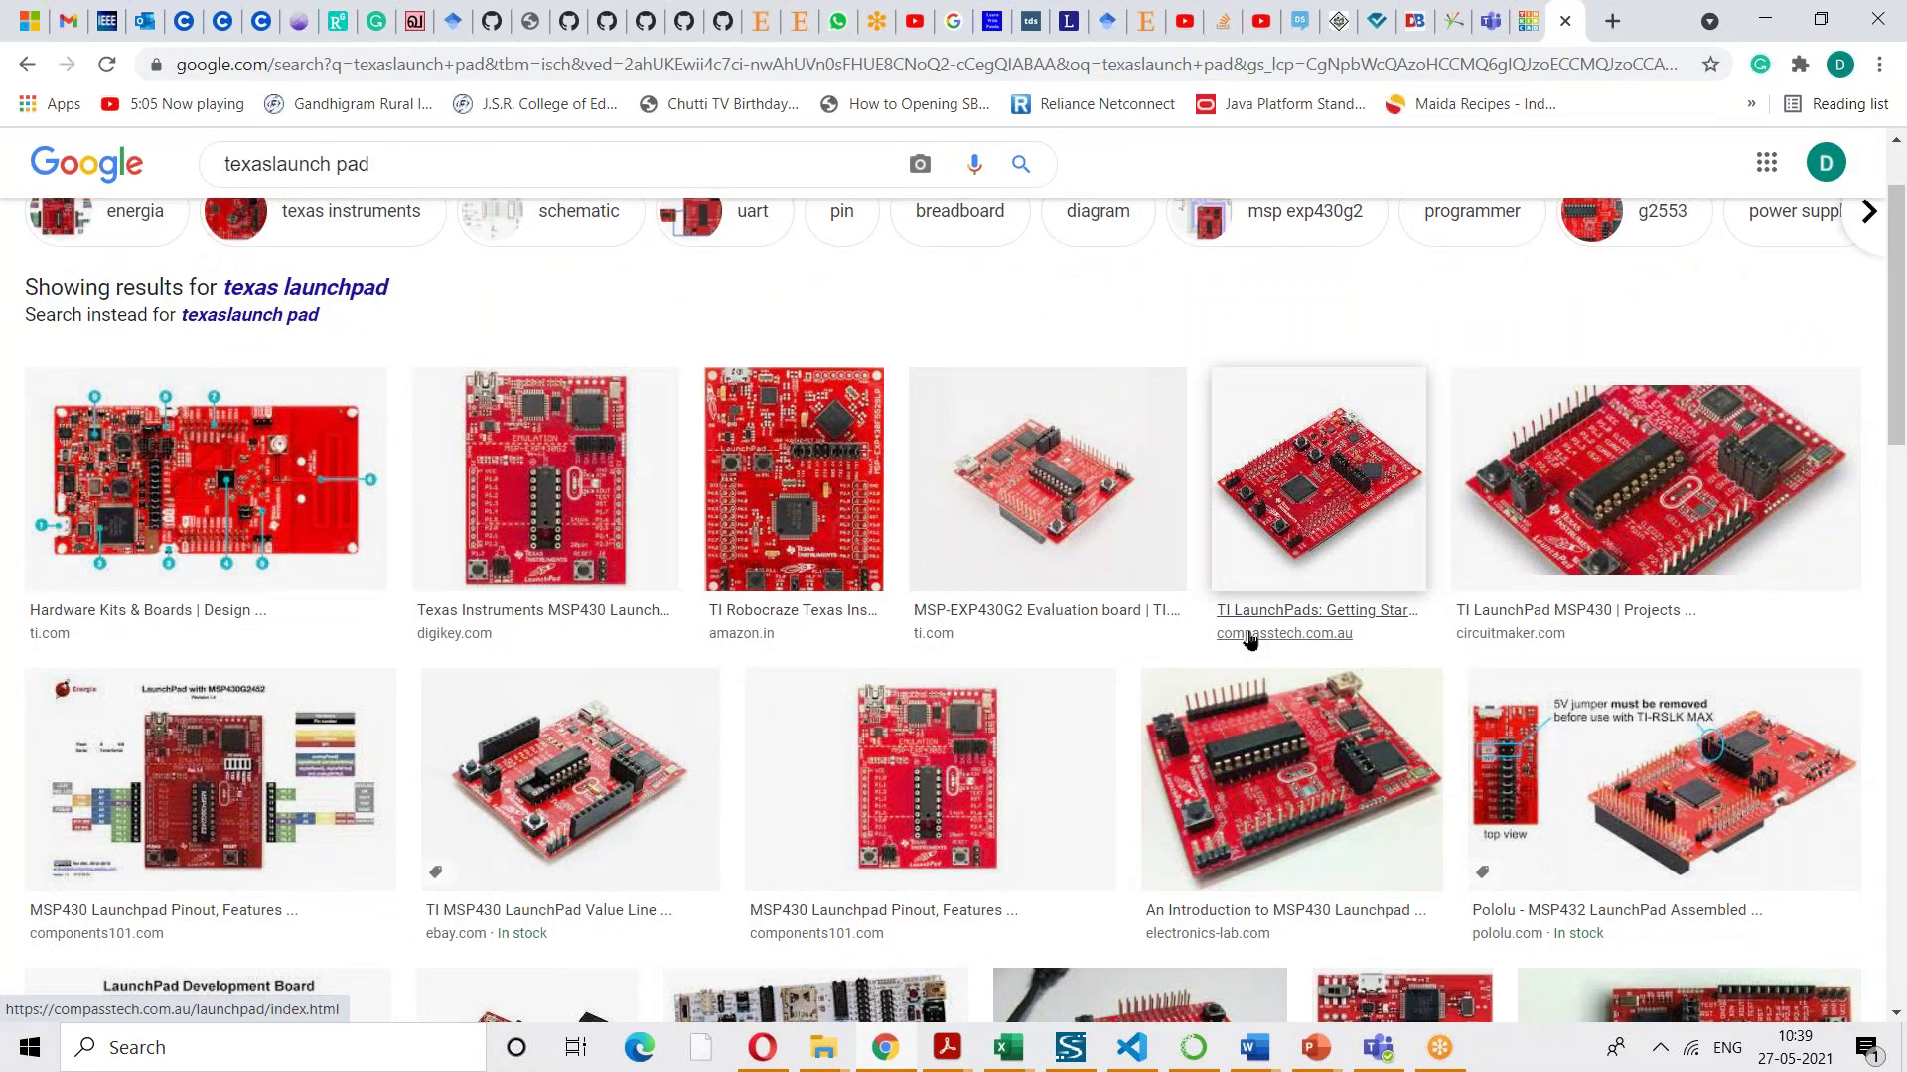
scroll(1249, 640, down, 2)
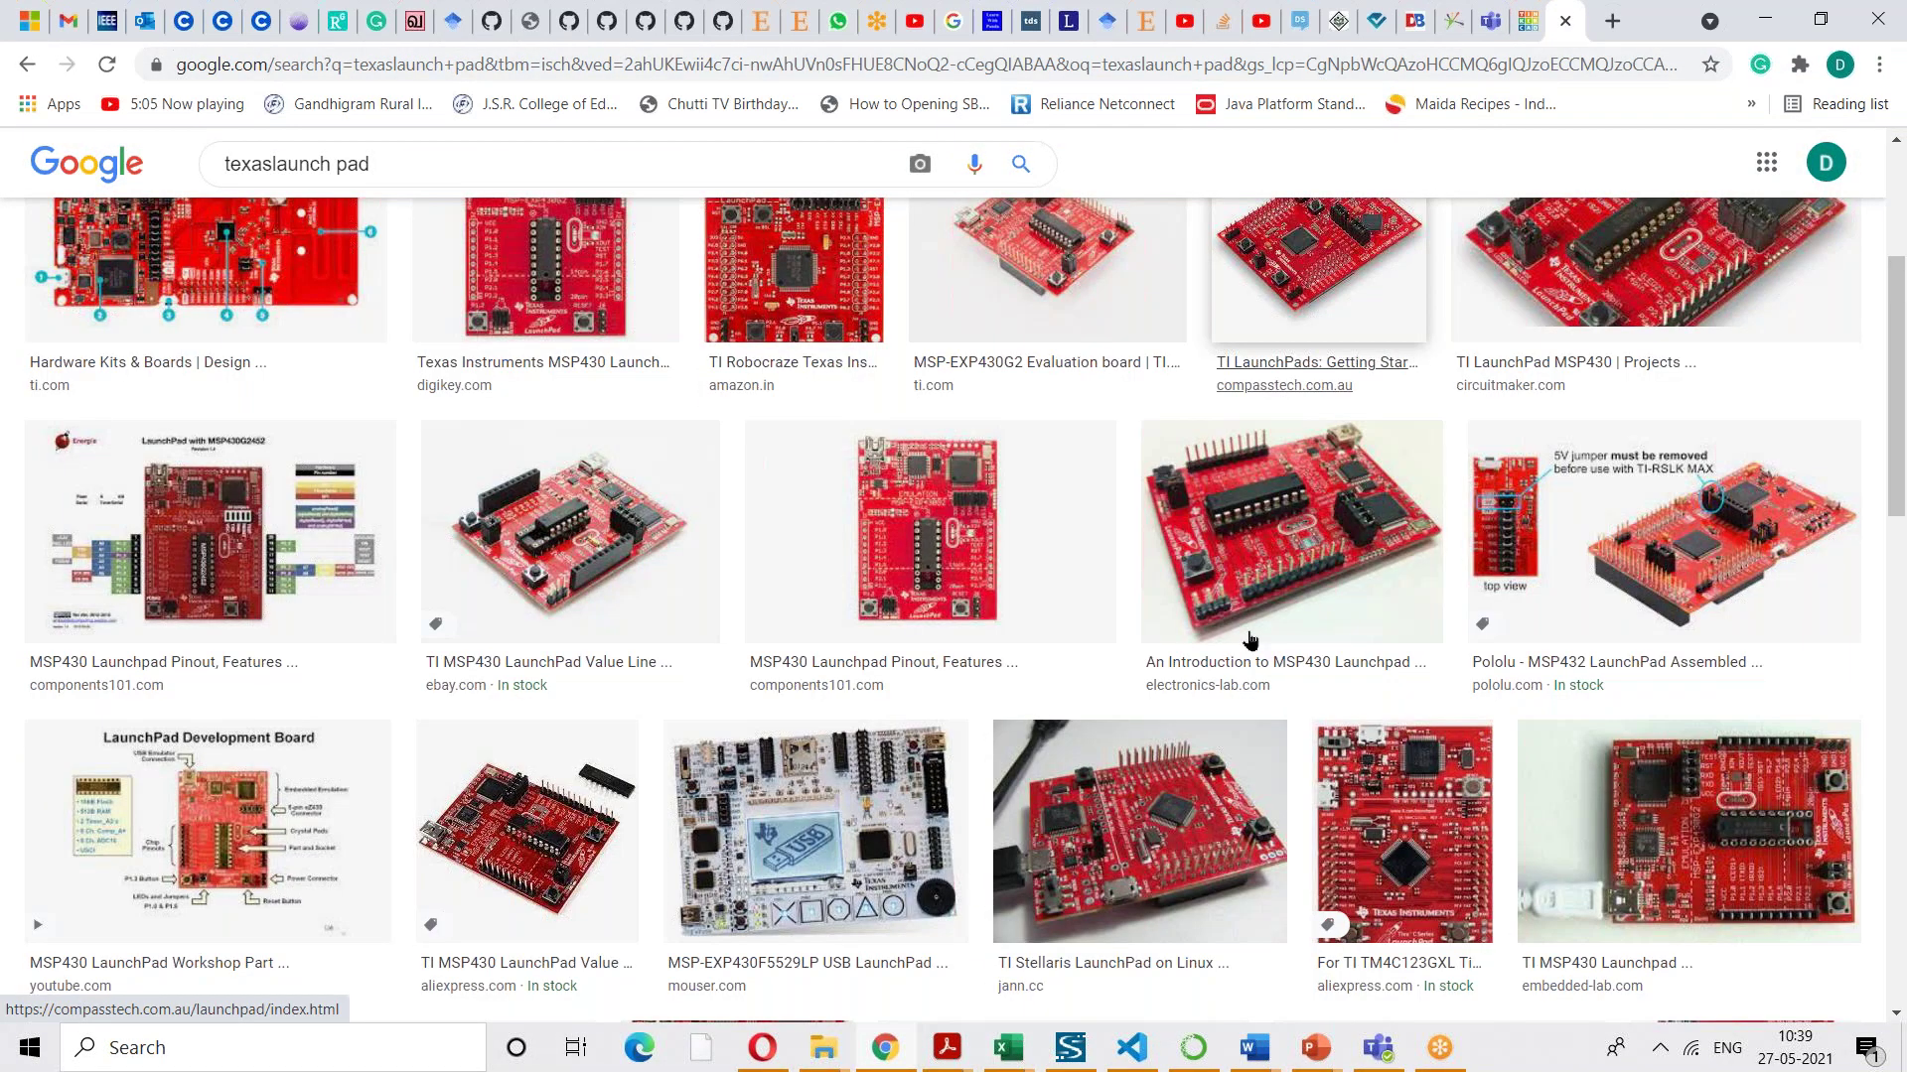
scroll(1250, 640, up, 1)
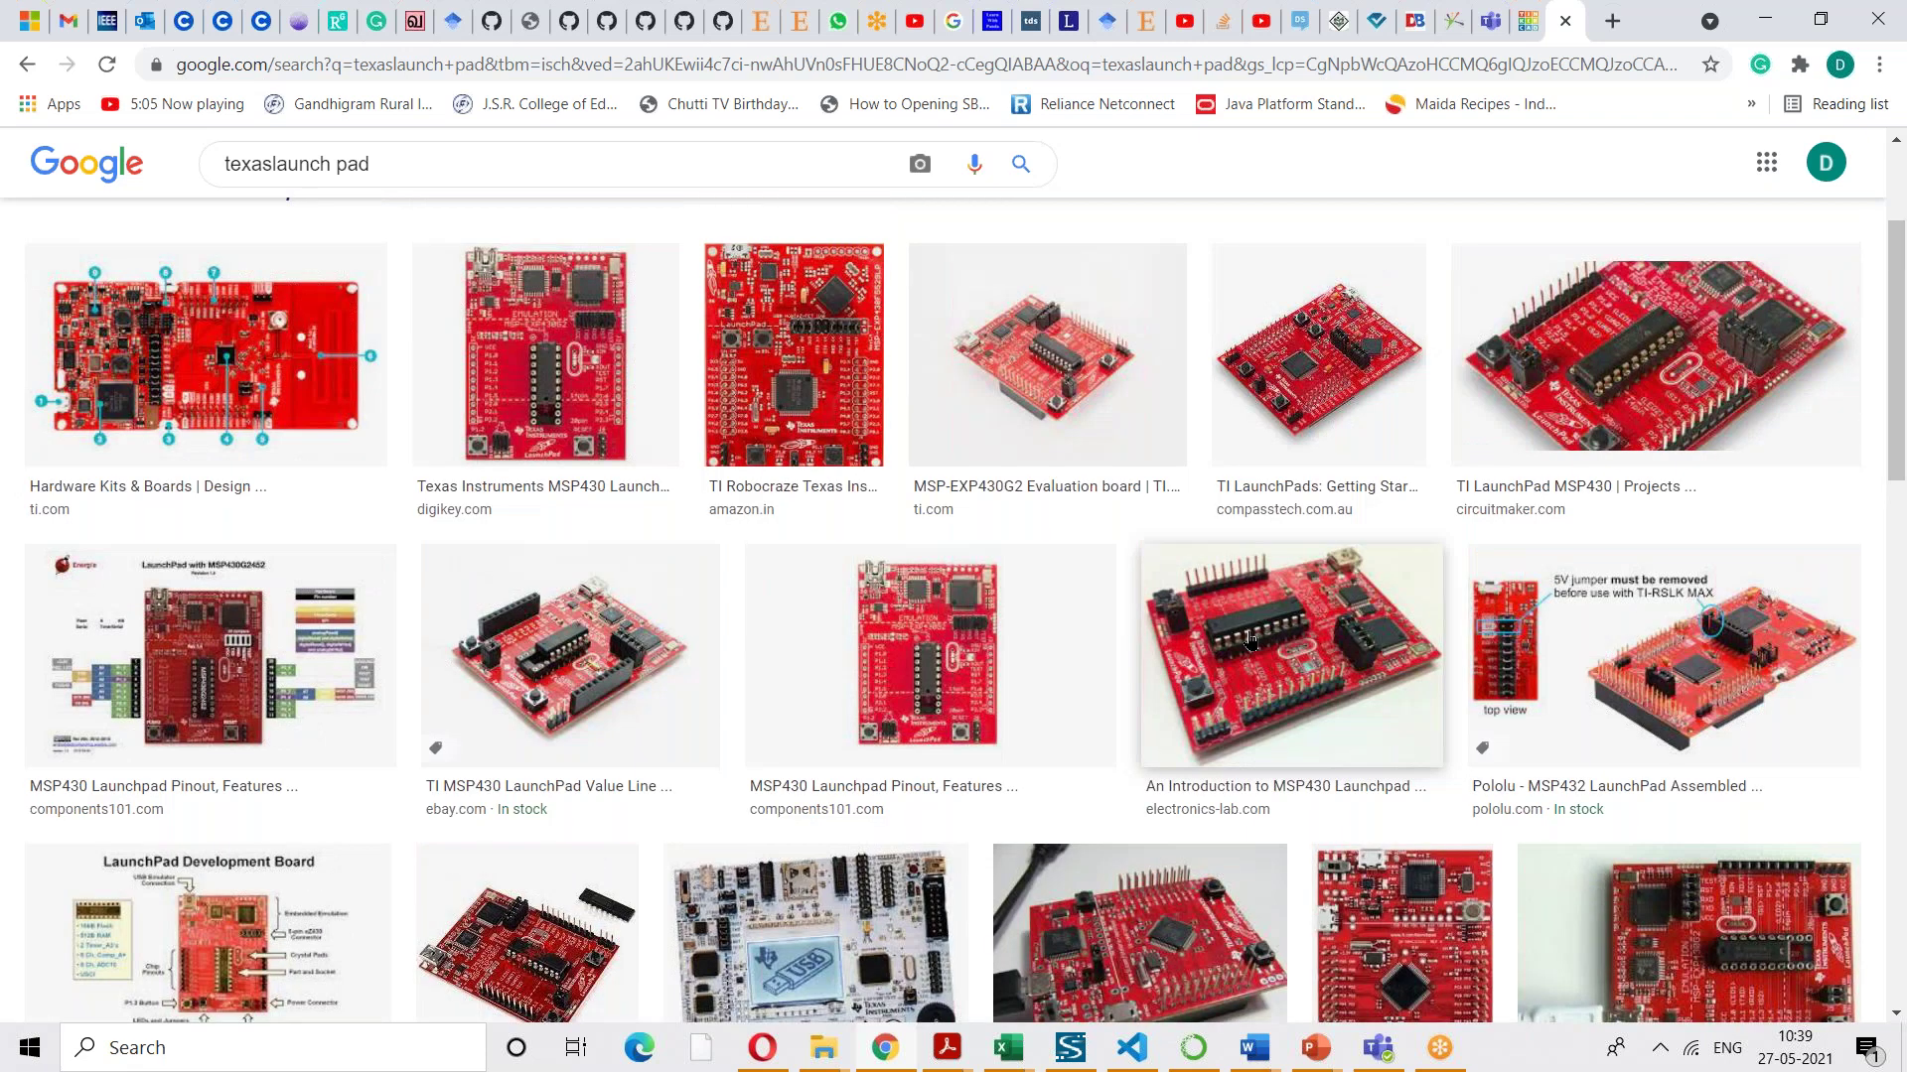
scroll(1249, 641, up, 2)
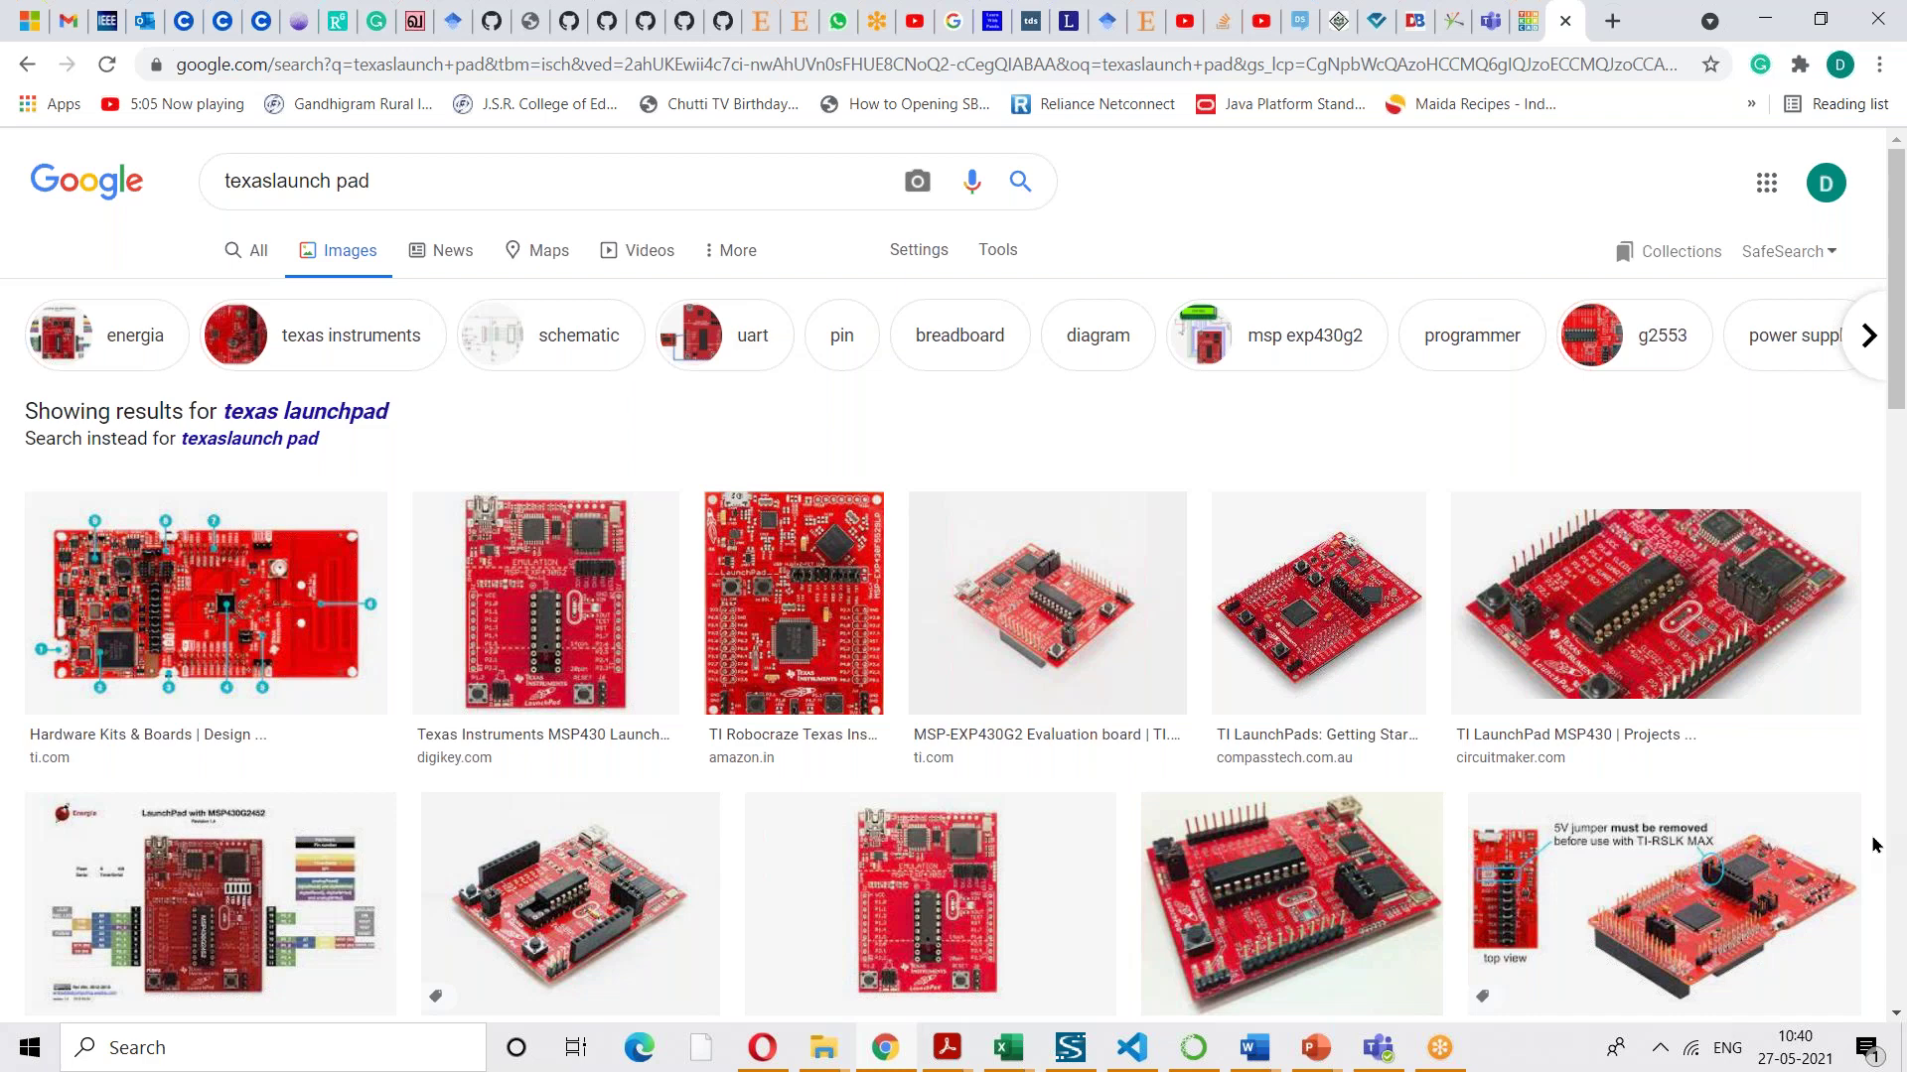
- Search the image results for "arduino" and look through the pictures of the different Arduino boards
drag(446, 183, 154, 178)
text(arduino)
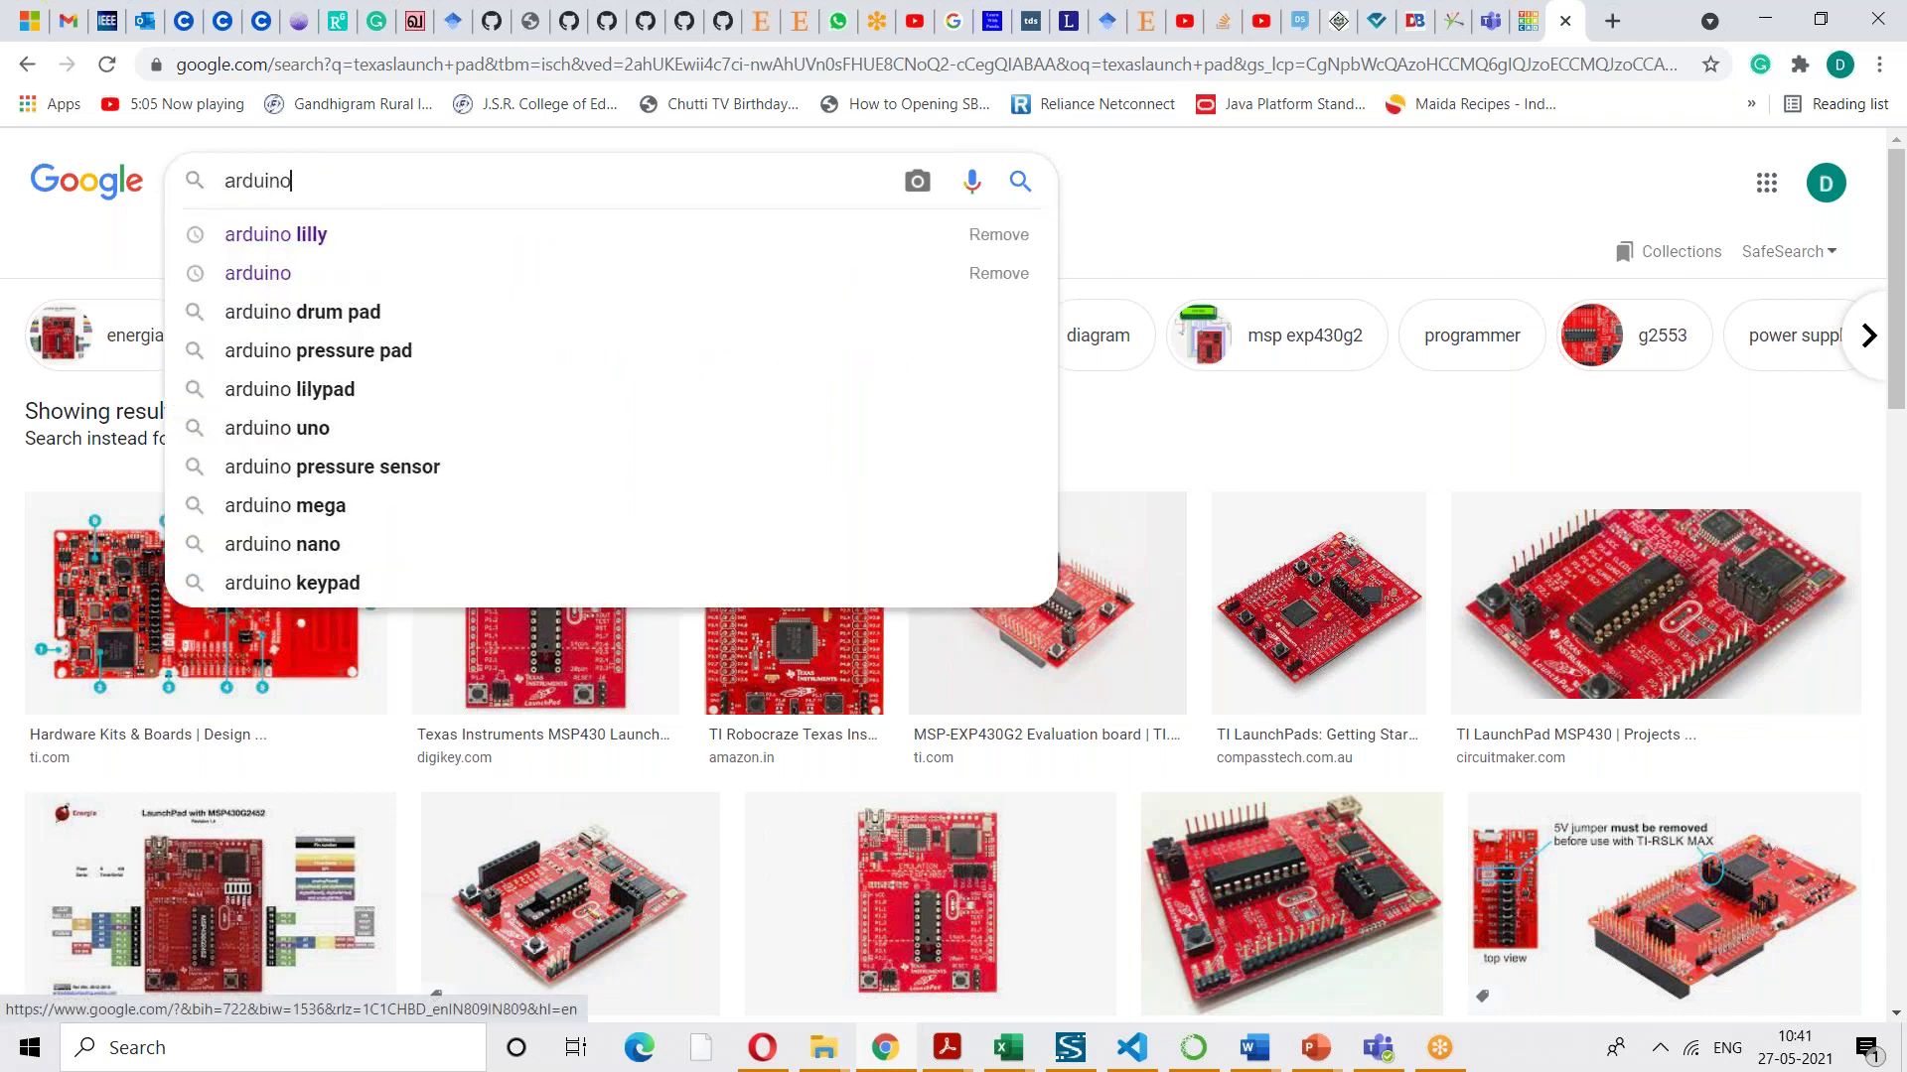
key(Return)
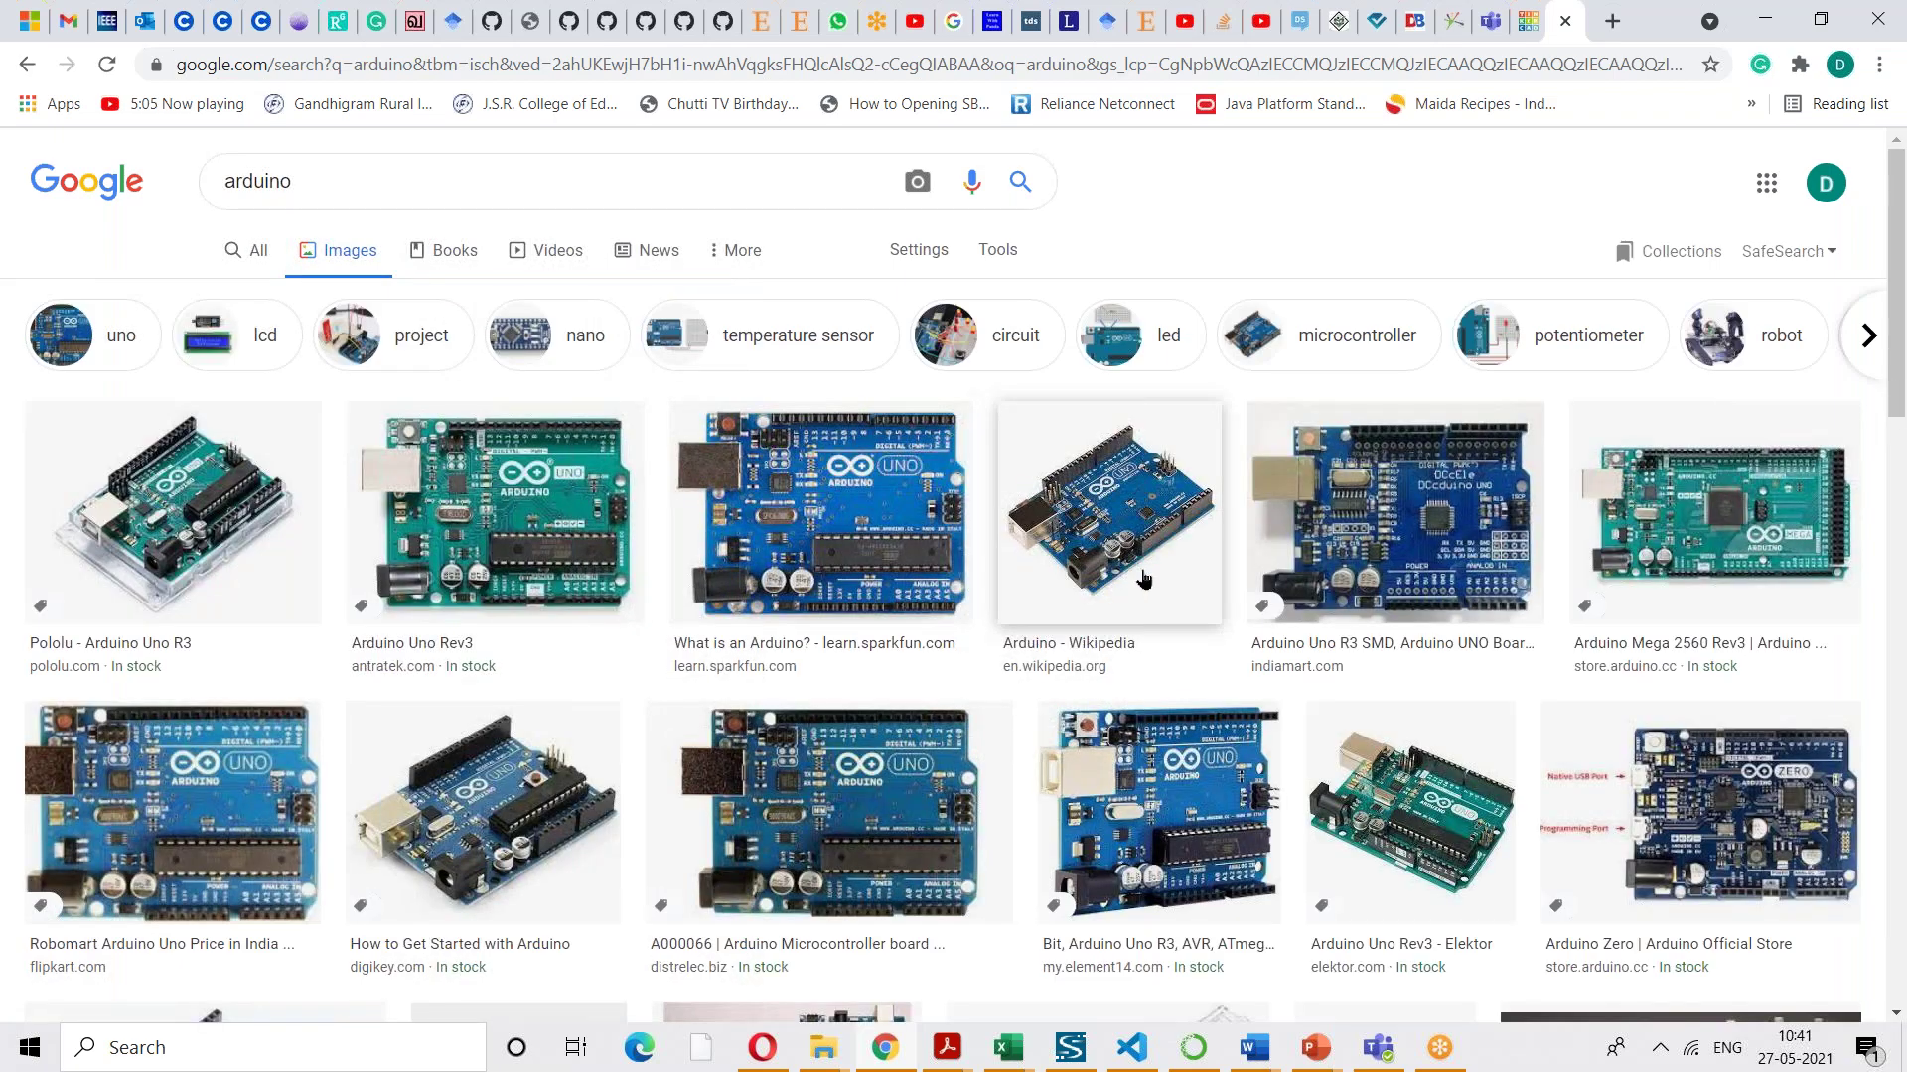
scroll(1141, 575, down, 1)
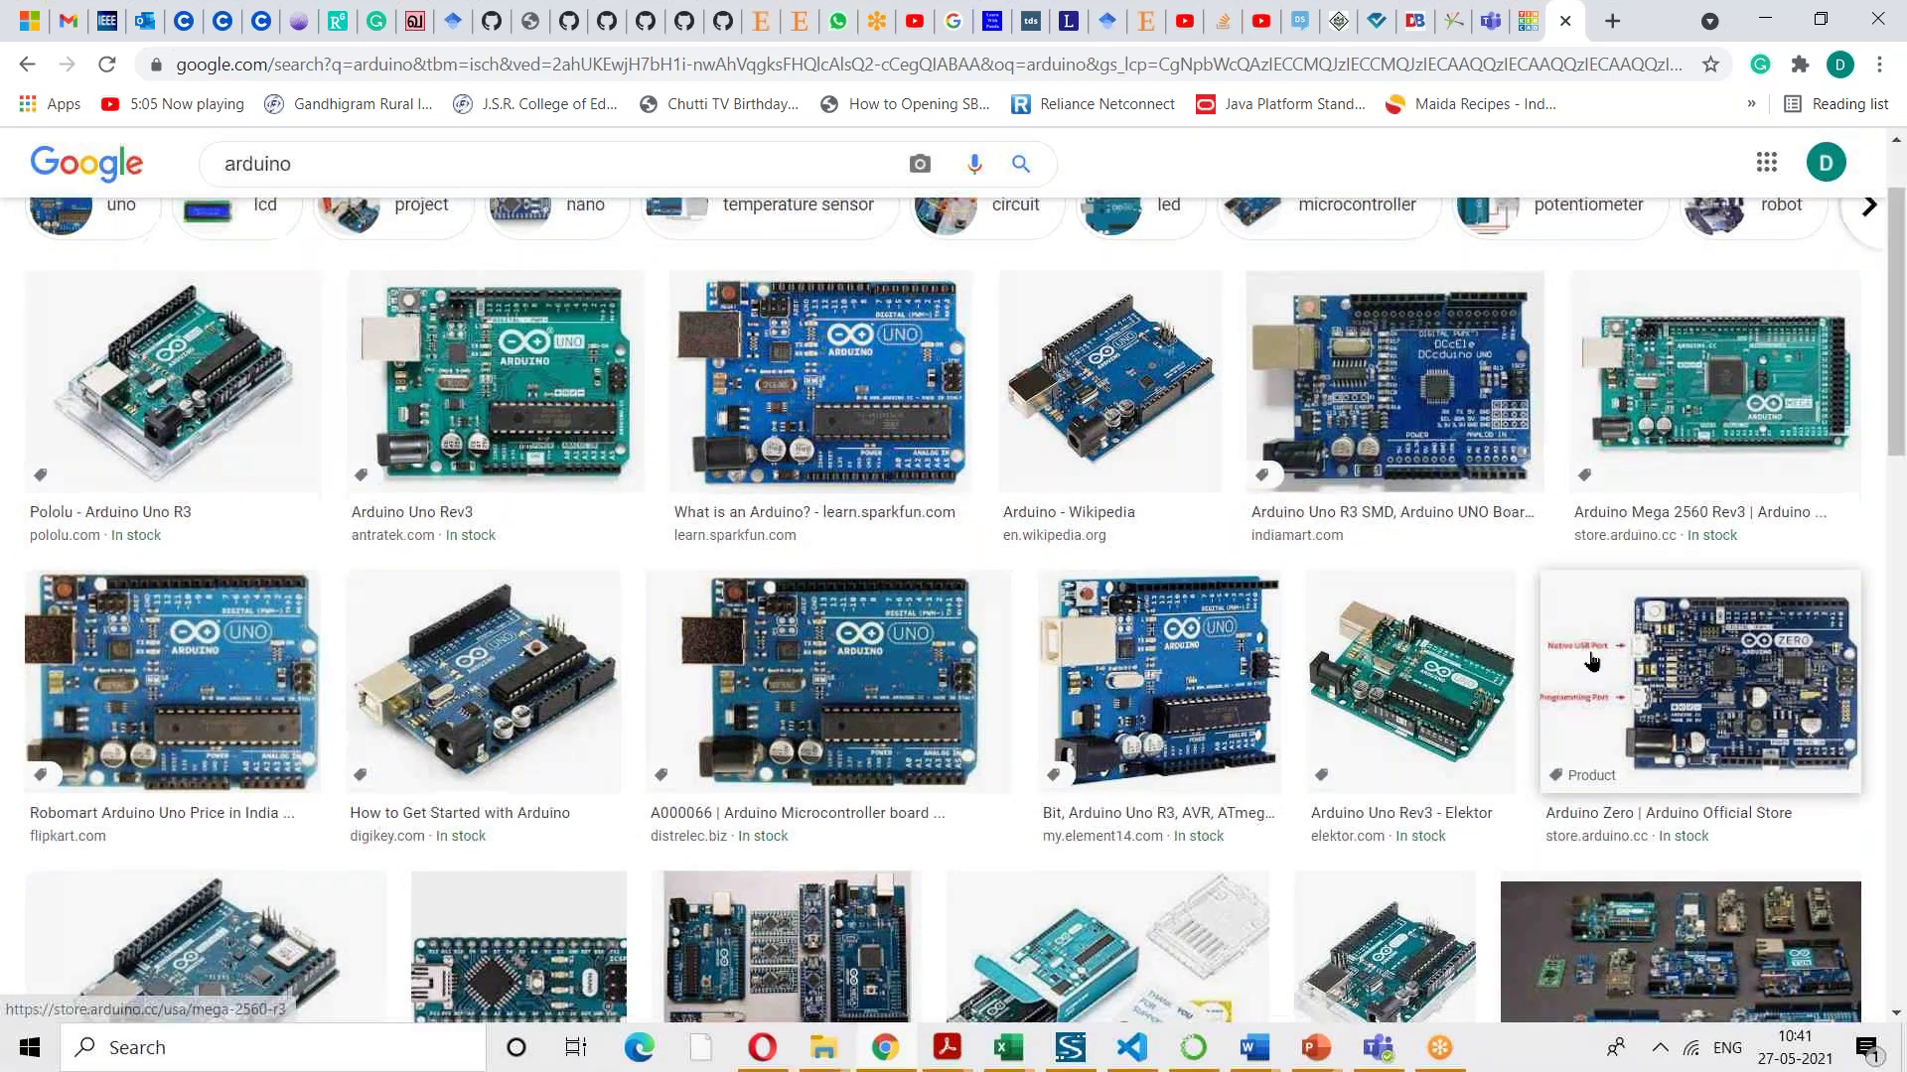
scroll(1688, 696, down, 2)
scroll(831, 735, down, 2)
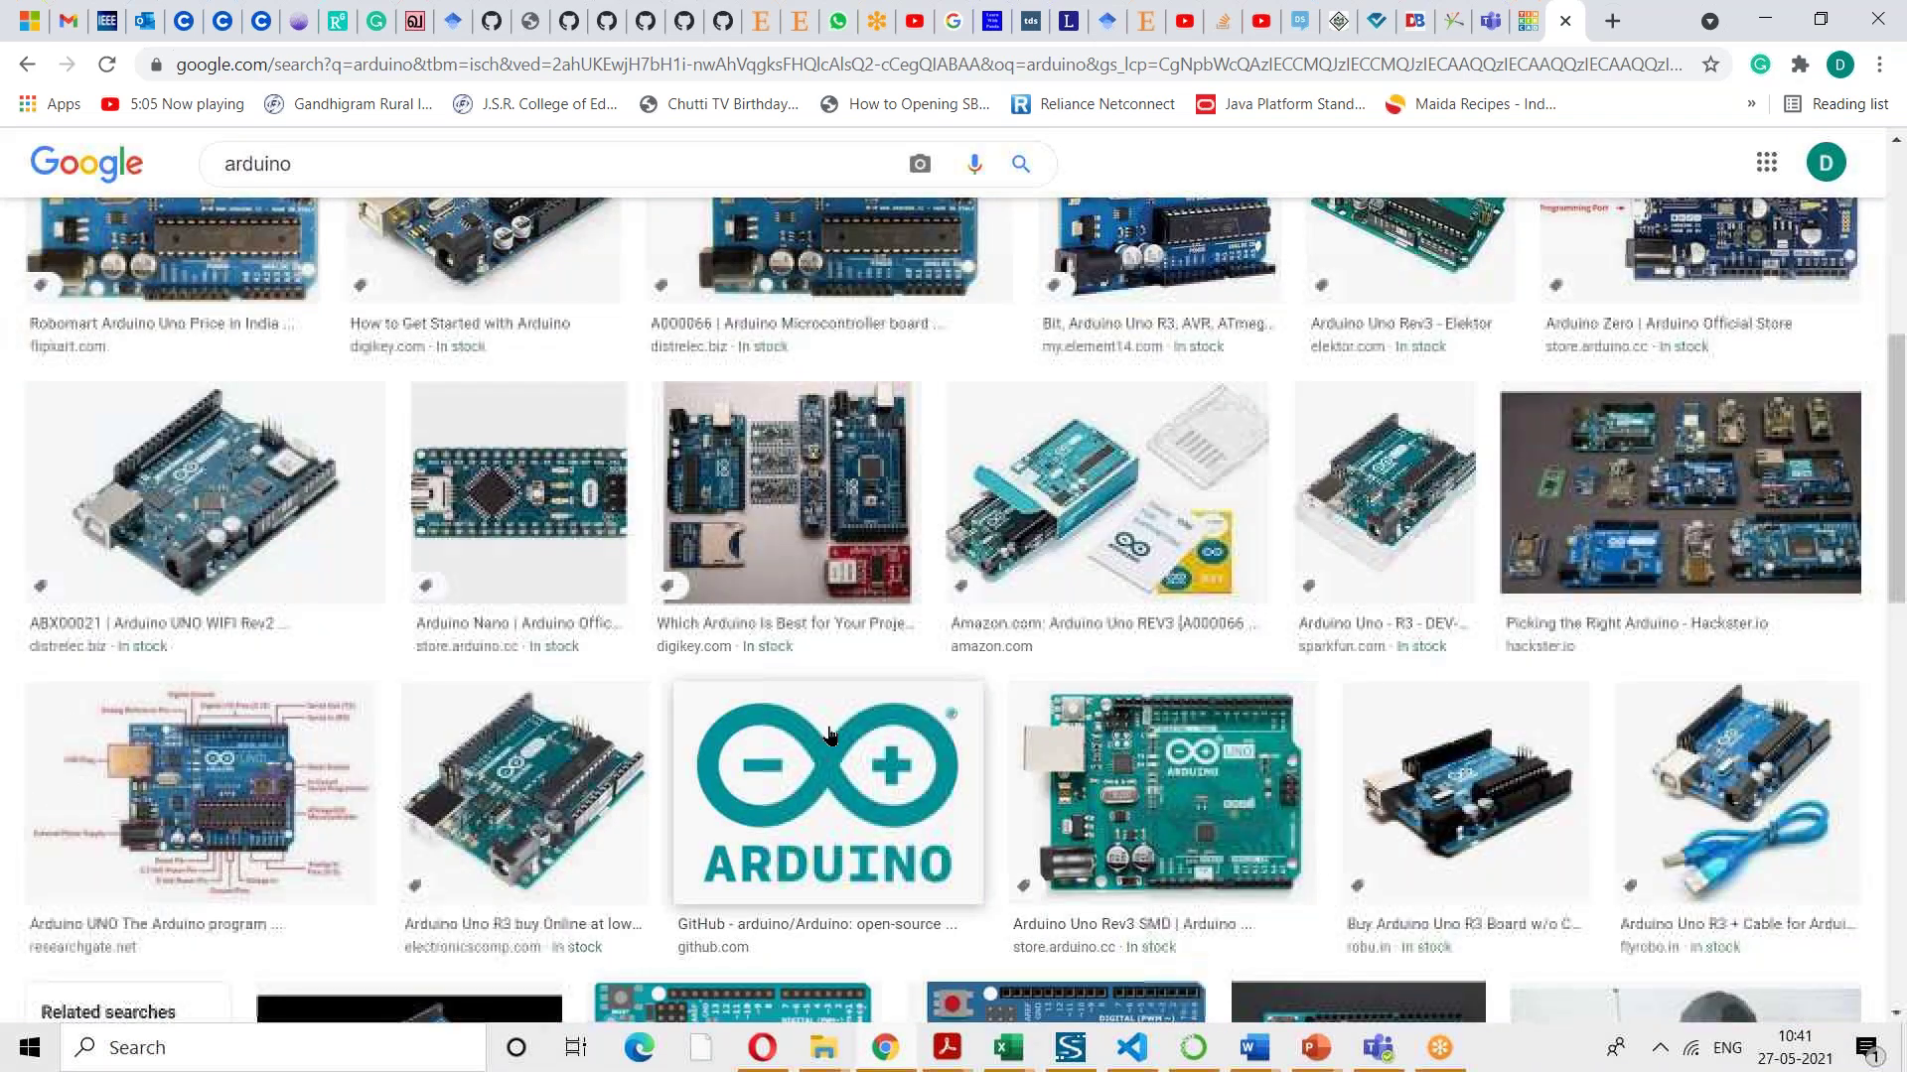
- Show the web results for arduino, open the official Arduino home page and accept all cookies
click(298, 164)
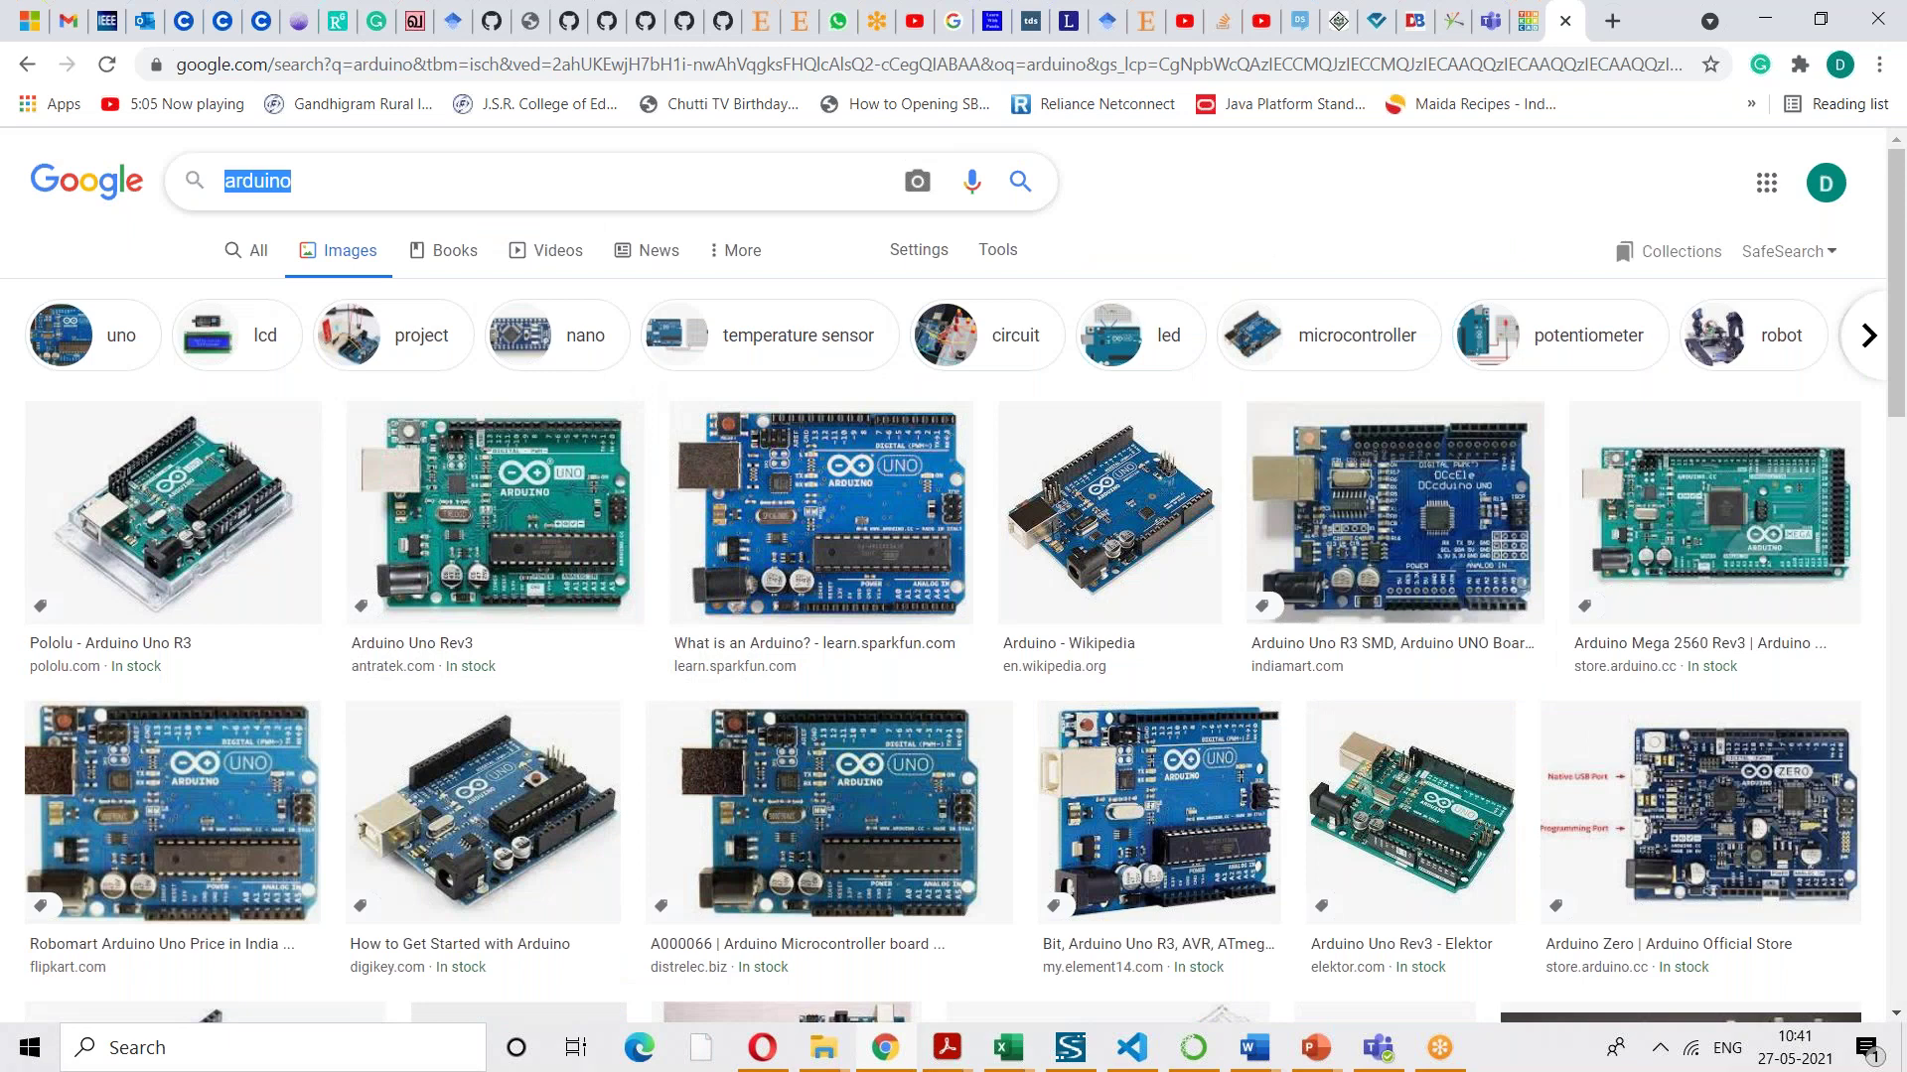
click(263, 248)
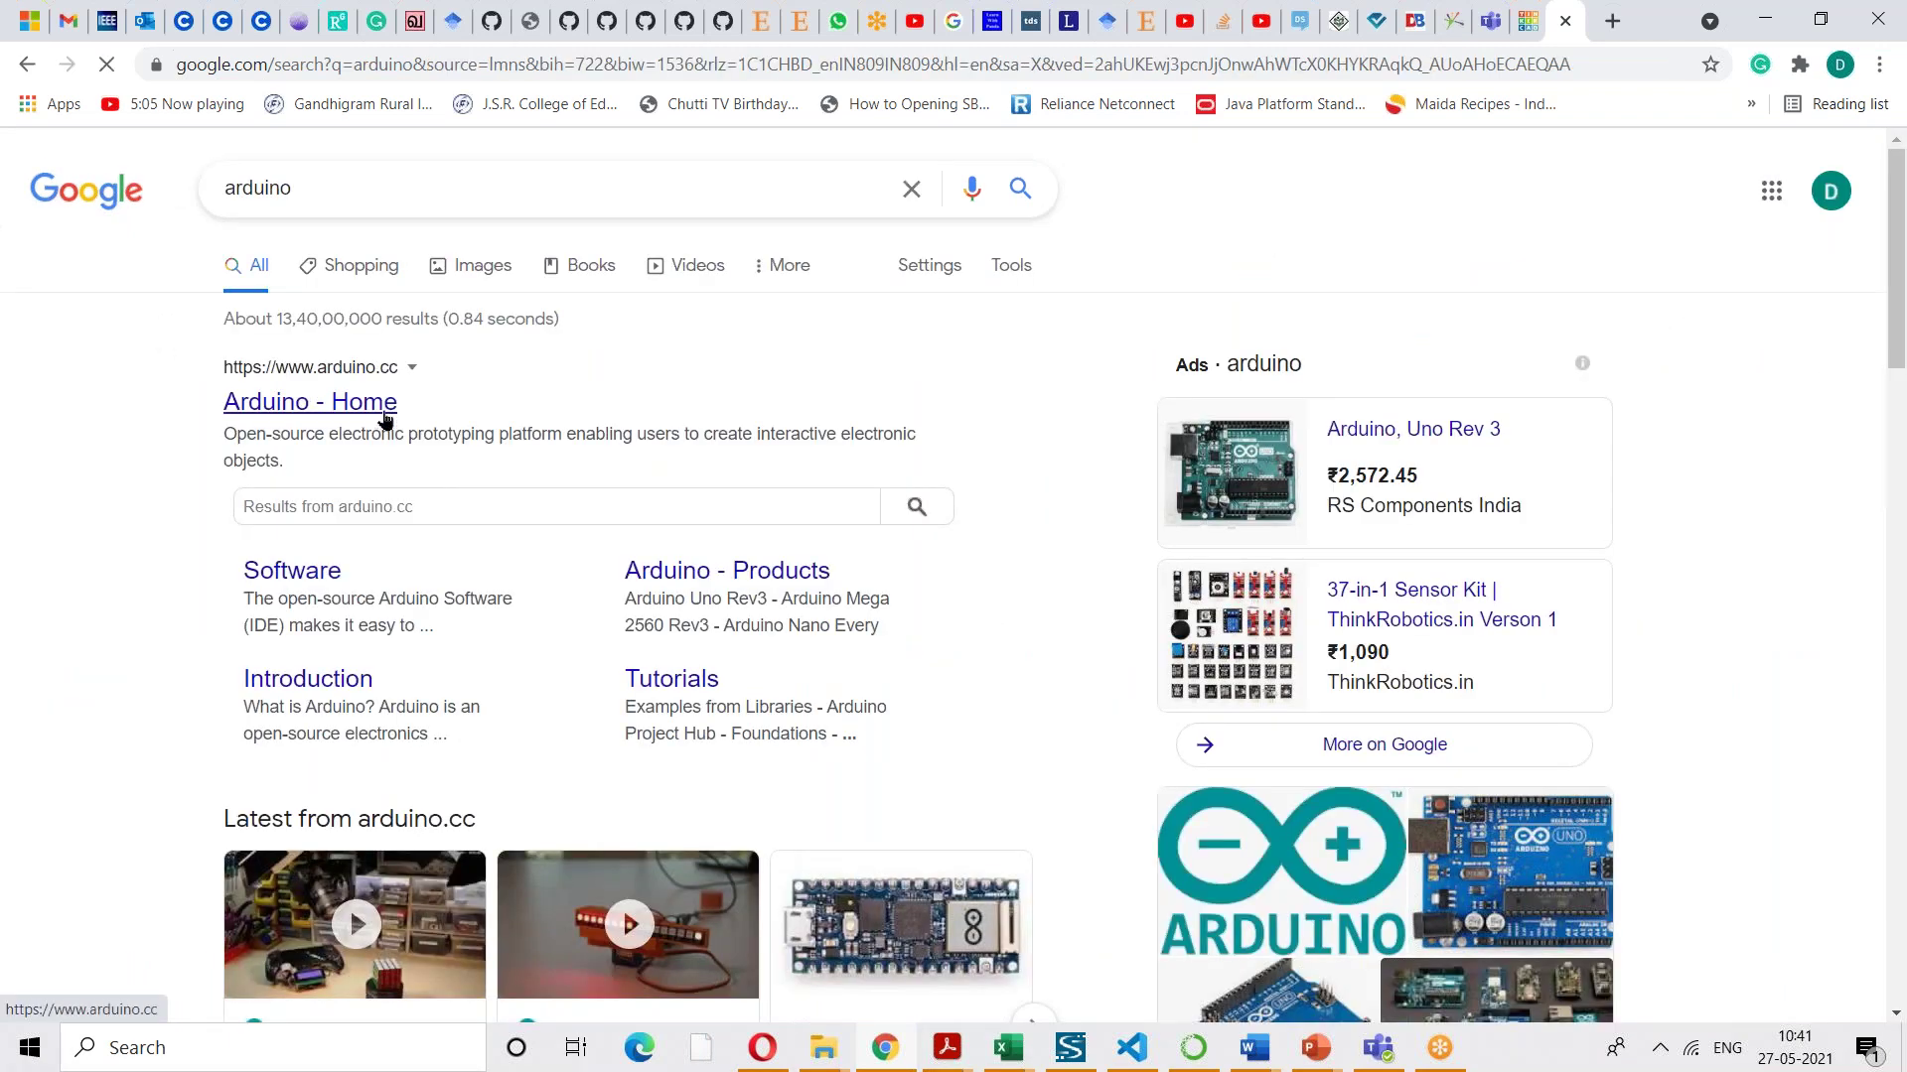
click(386, 415)
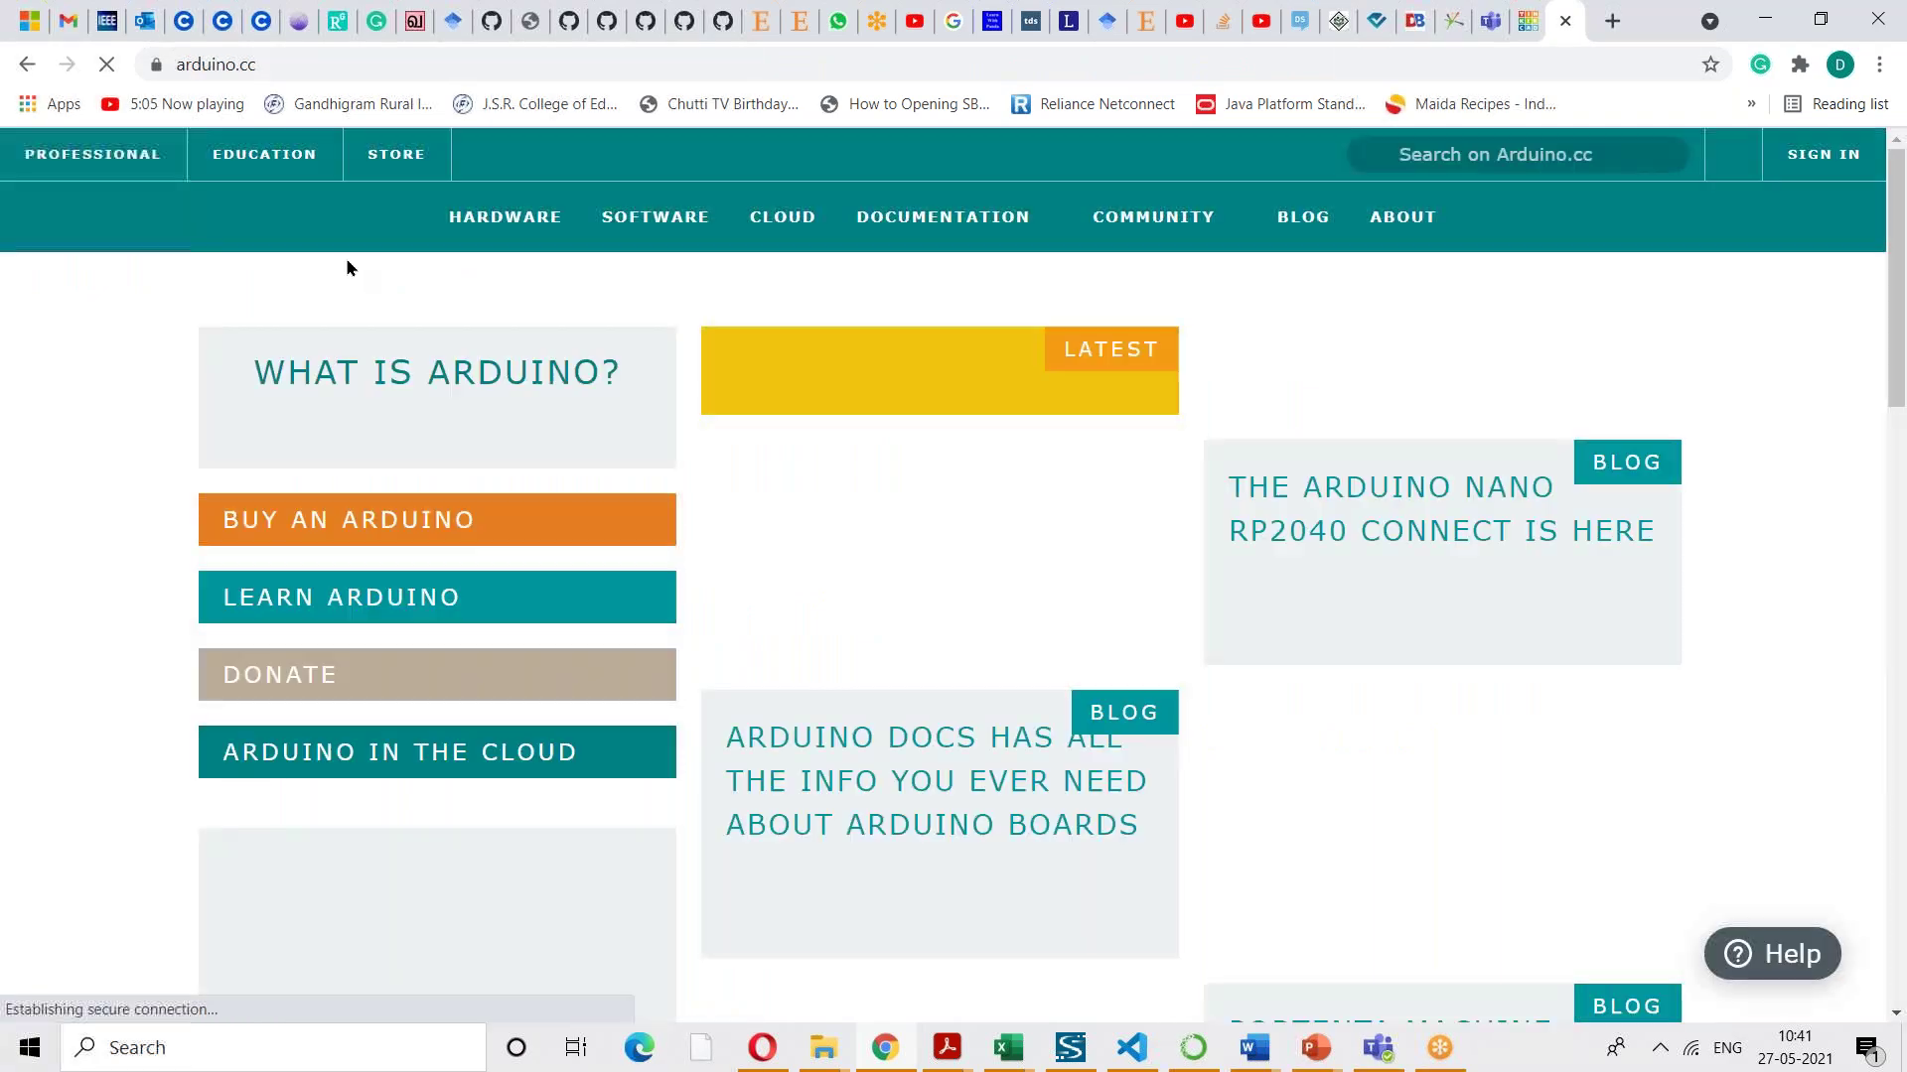
scroll(994, 593, down, 2)
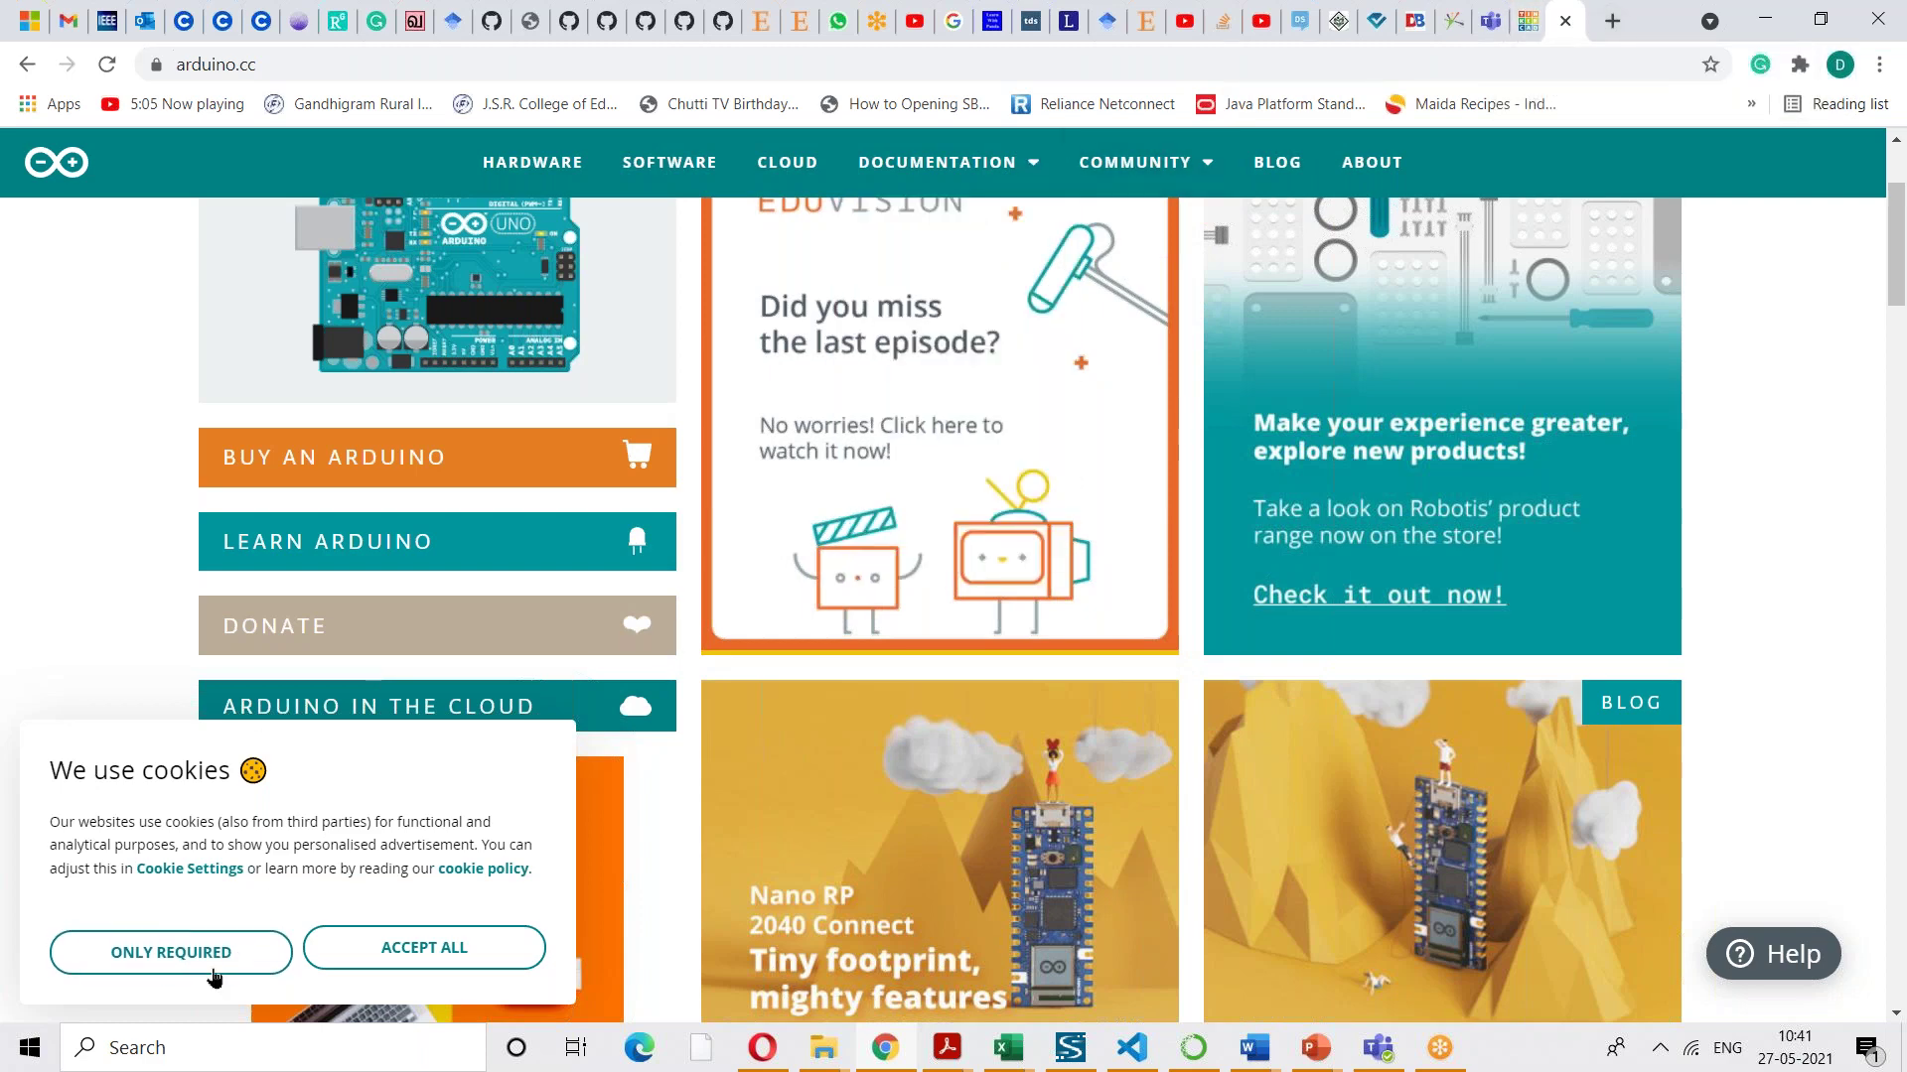
click(369, 955)
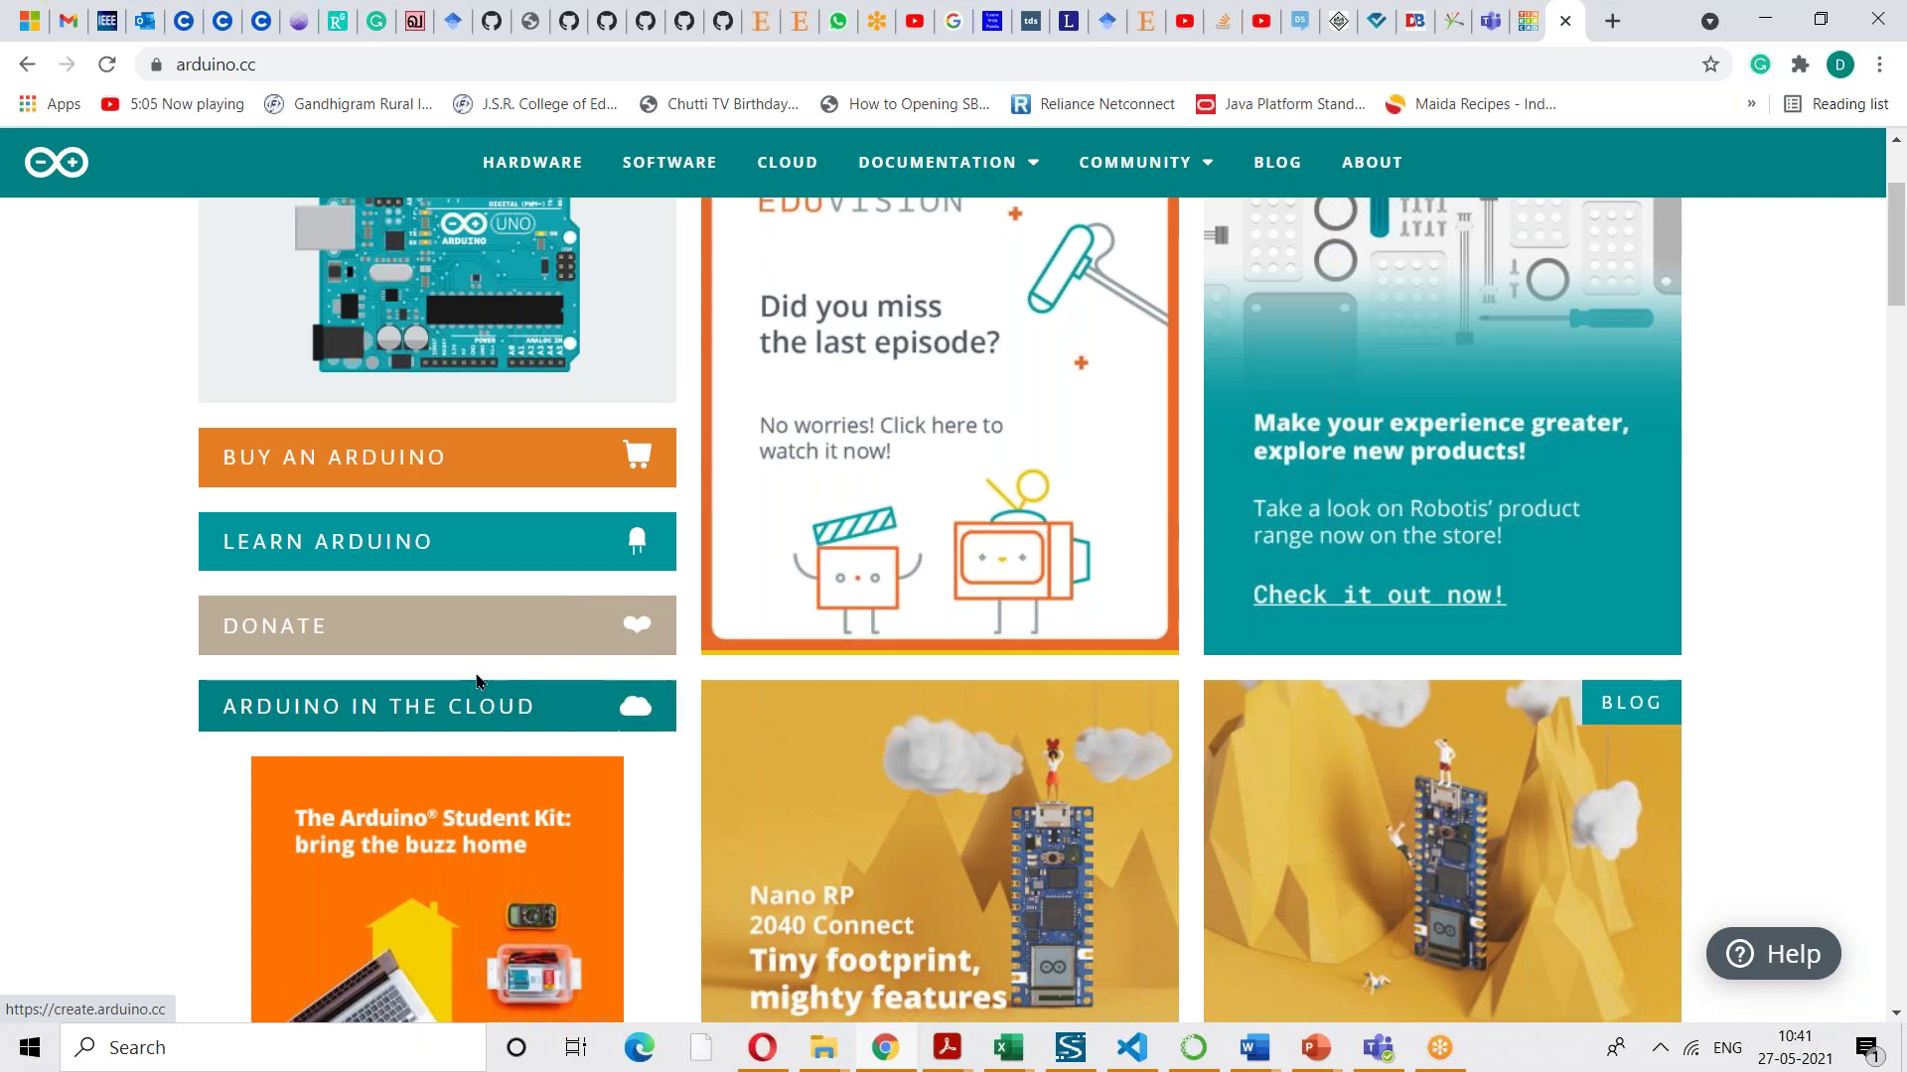
- Look through the Arduino home page, including its Cloud, Education and Sensor Kit sections
scroll(564, 715, down, 2)
scroll(870, 709, down, 7)
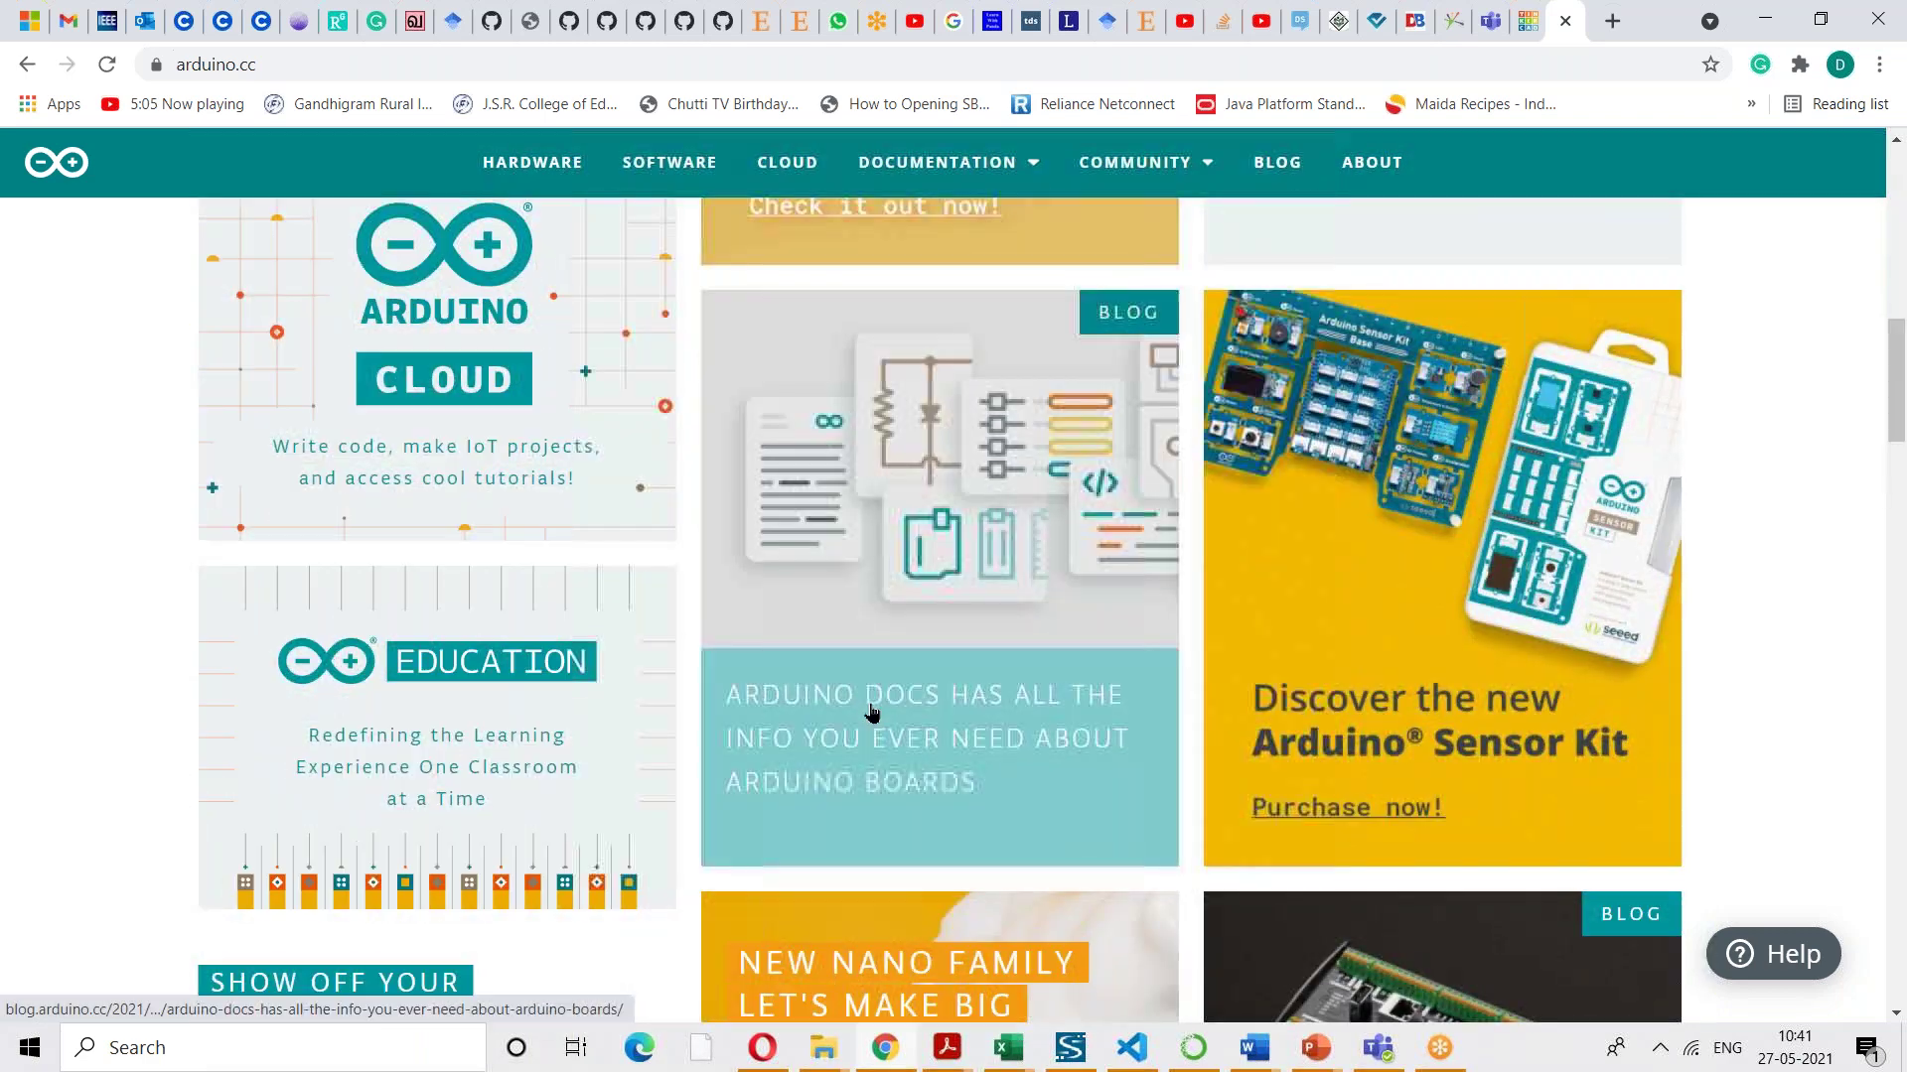
scroll(870, 709, up, 10)
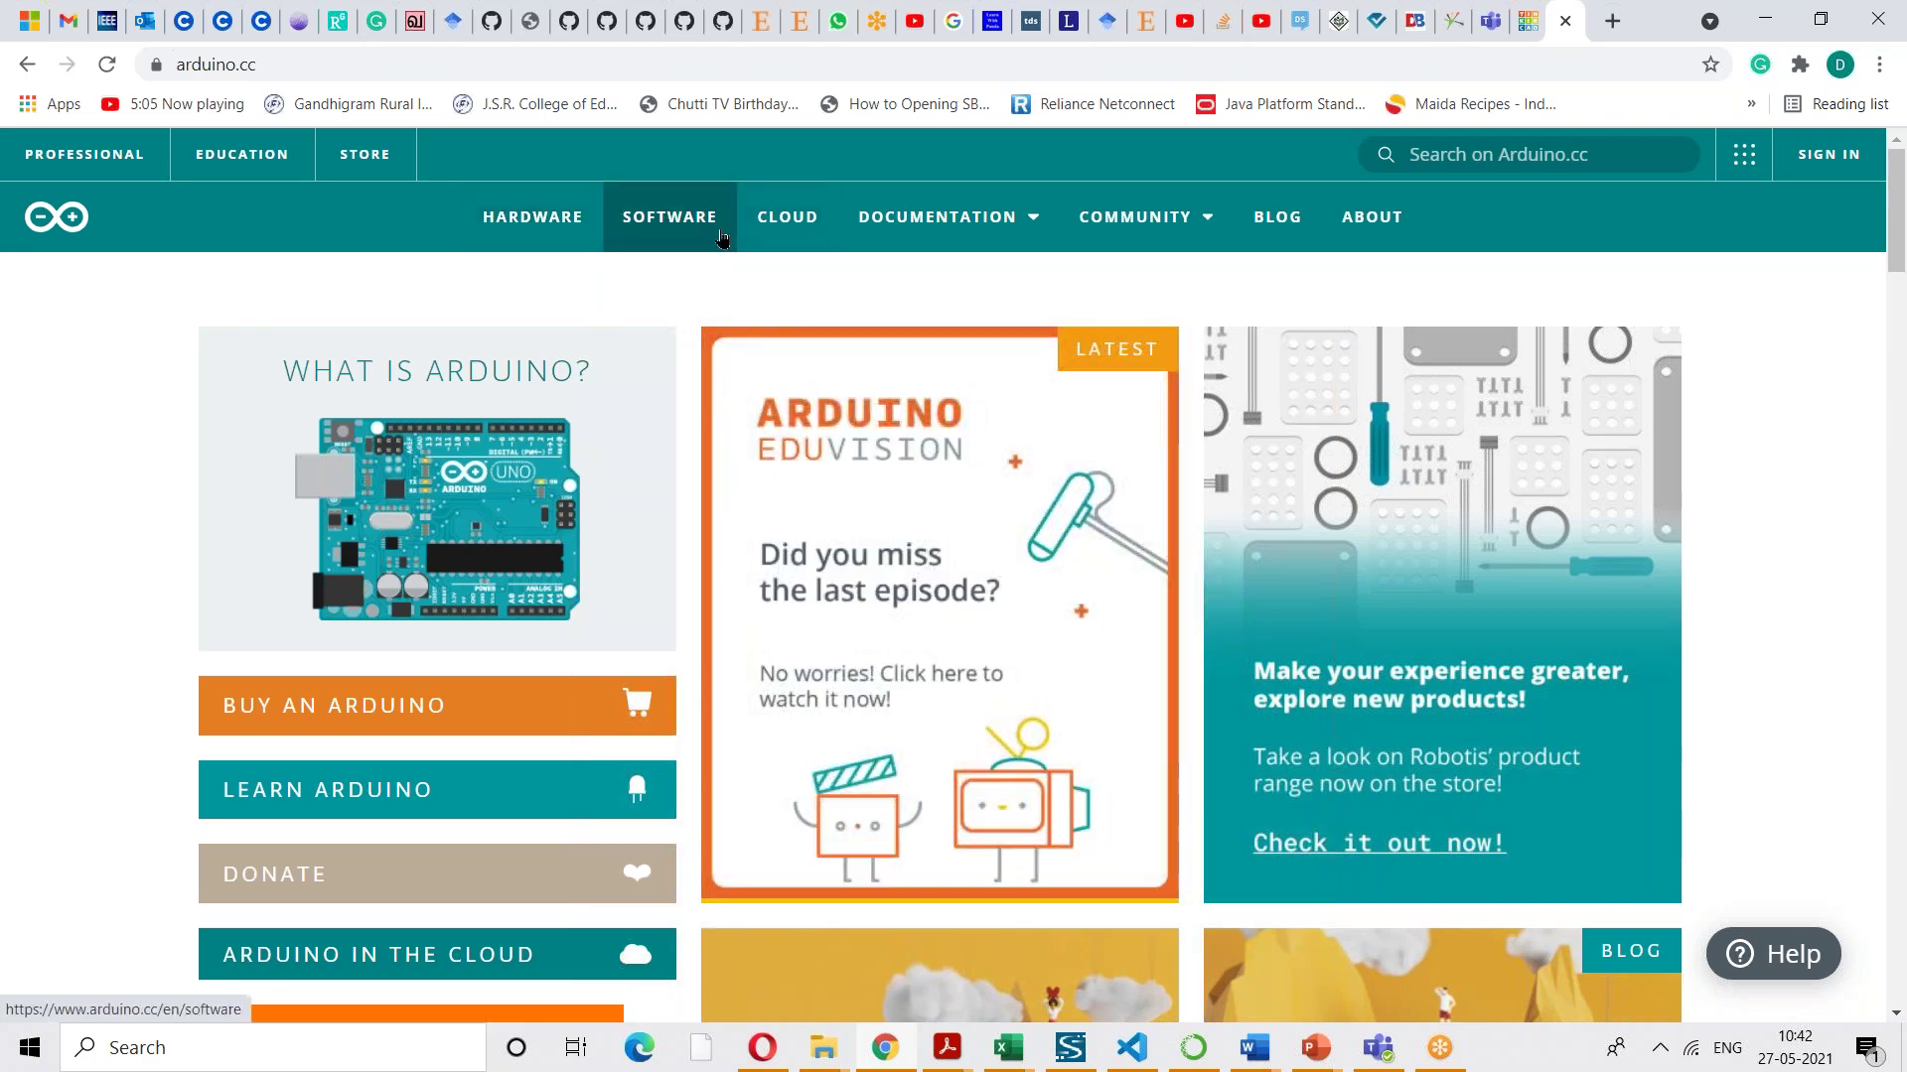
- Open the Arduino Software page and examine the Arduino IDE 1.8.15 download options, hourly builds and previous releases
click(673, 219)
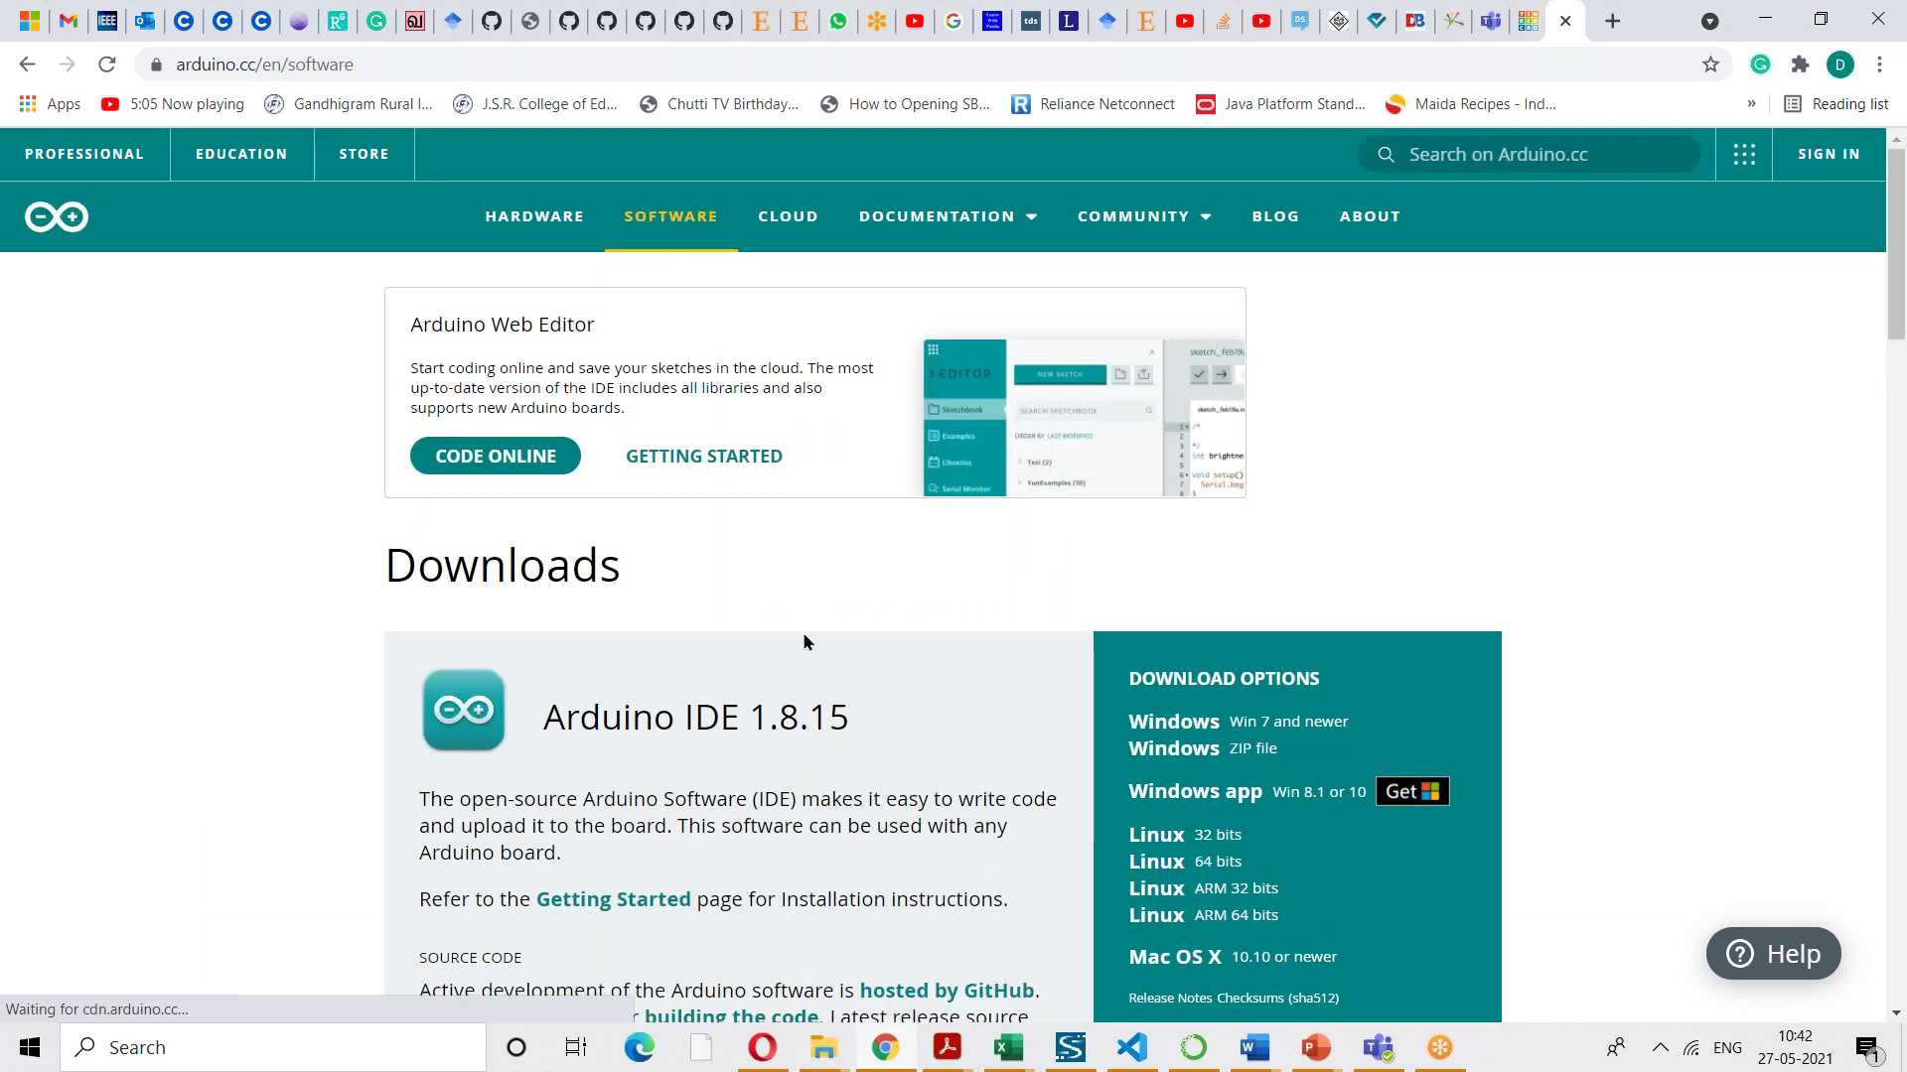
scroll(803, 638, down, 1)
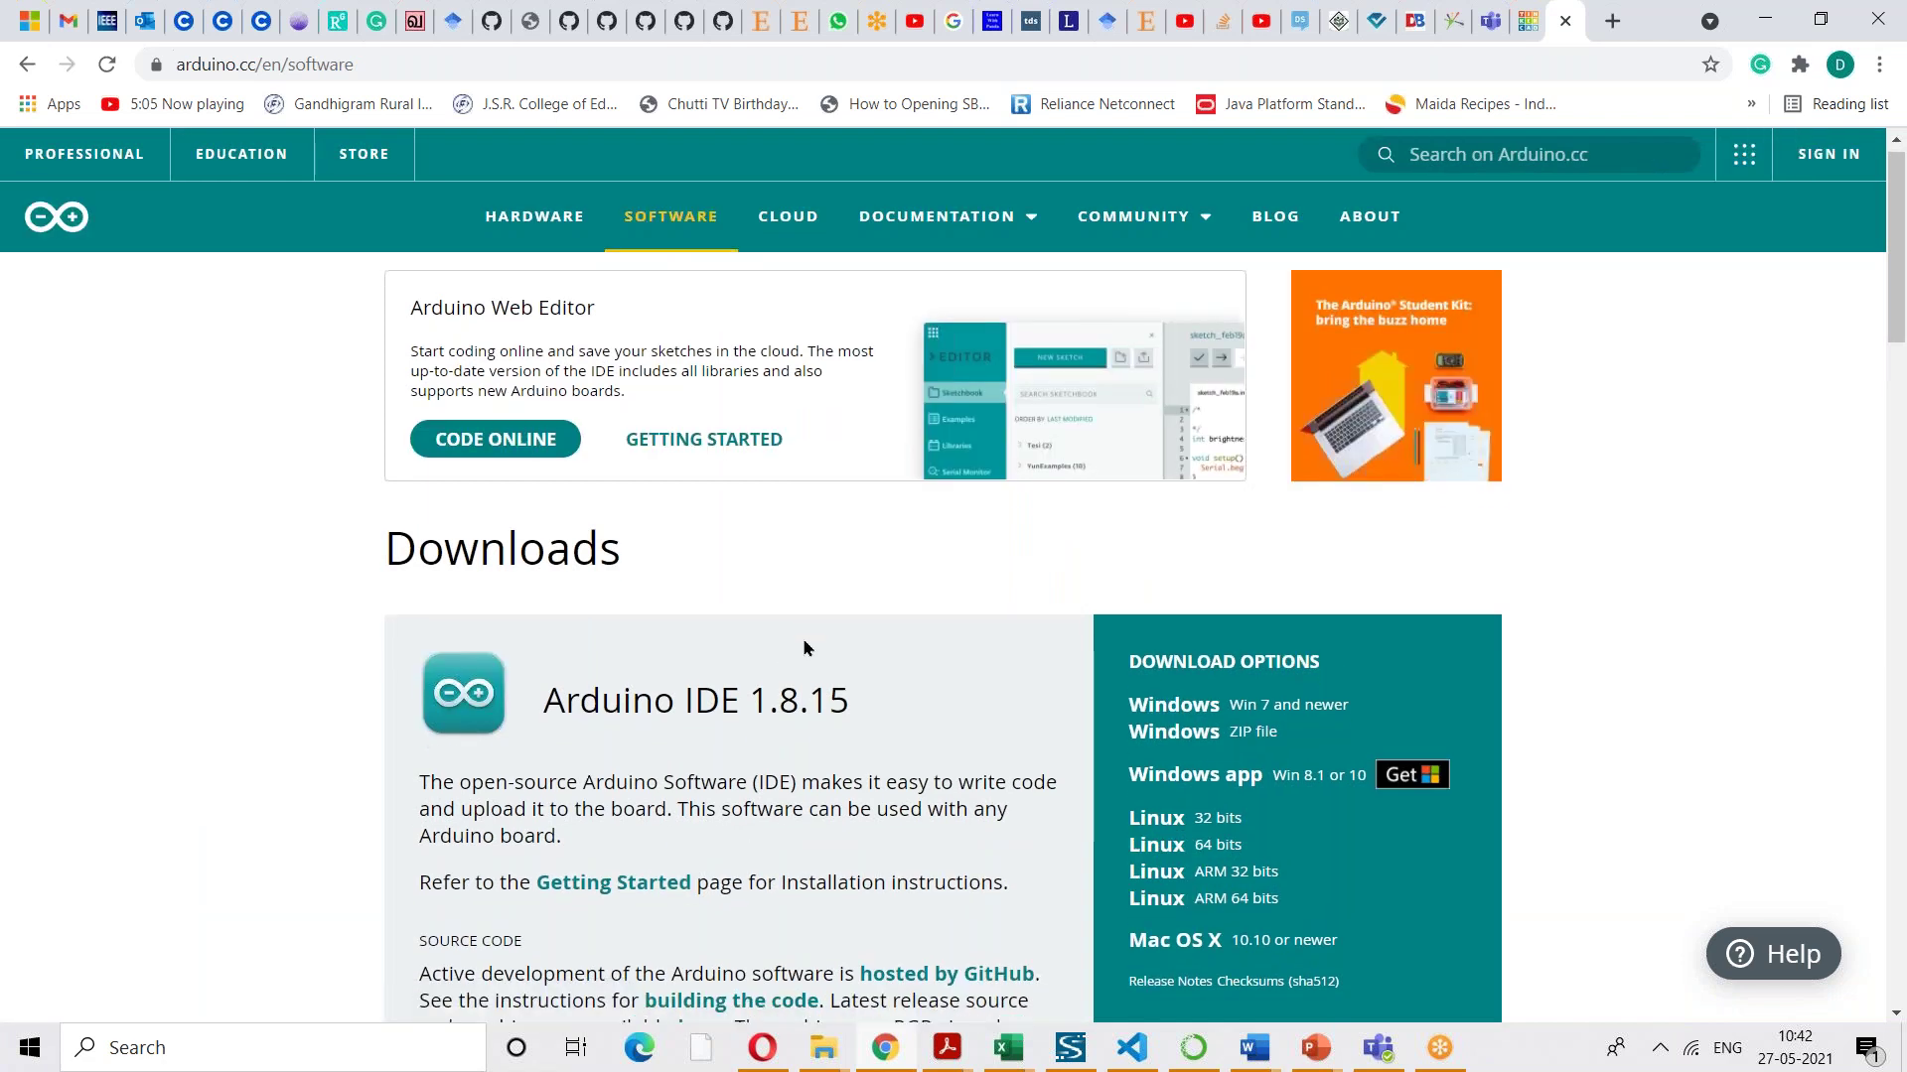
scroll(804, 647, down, 1)
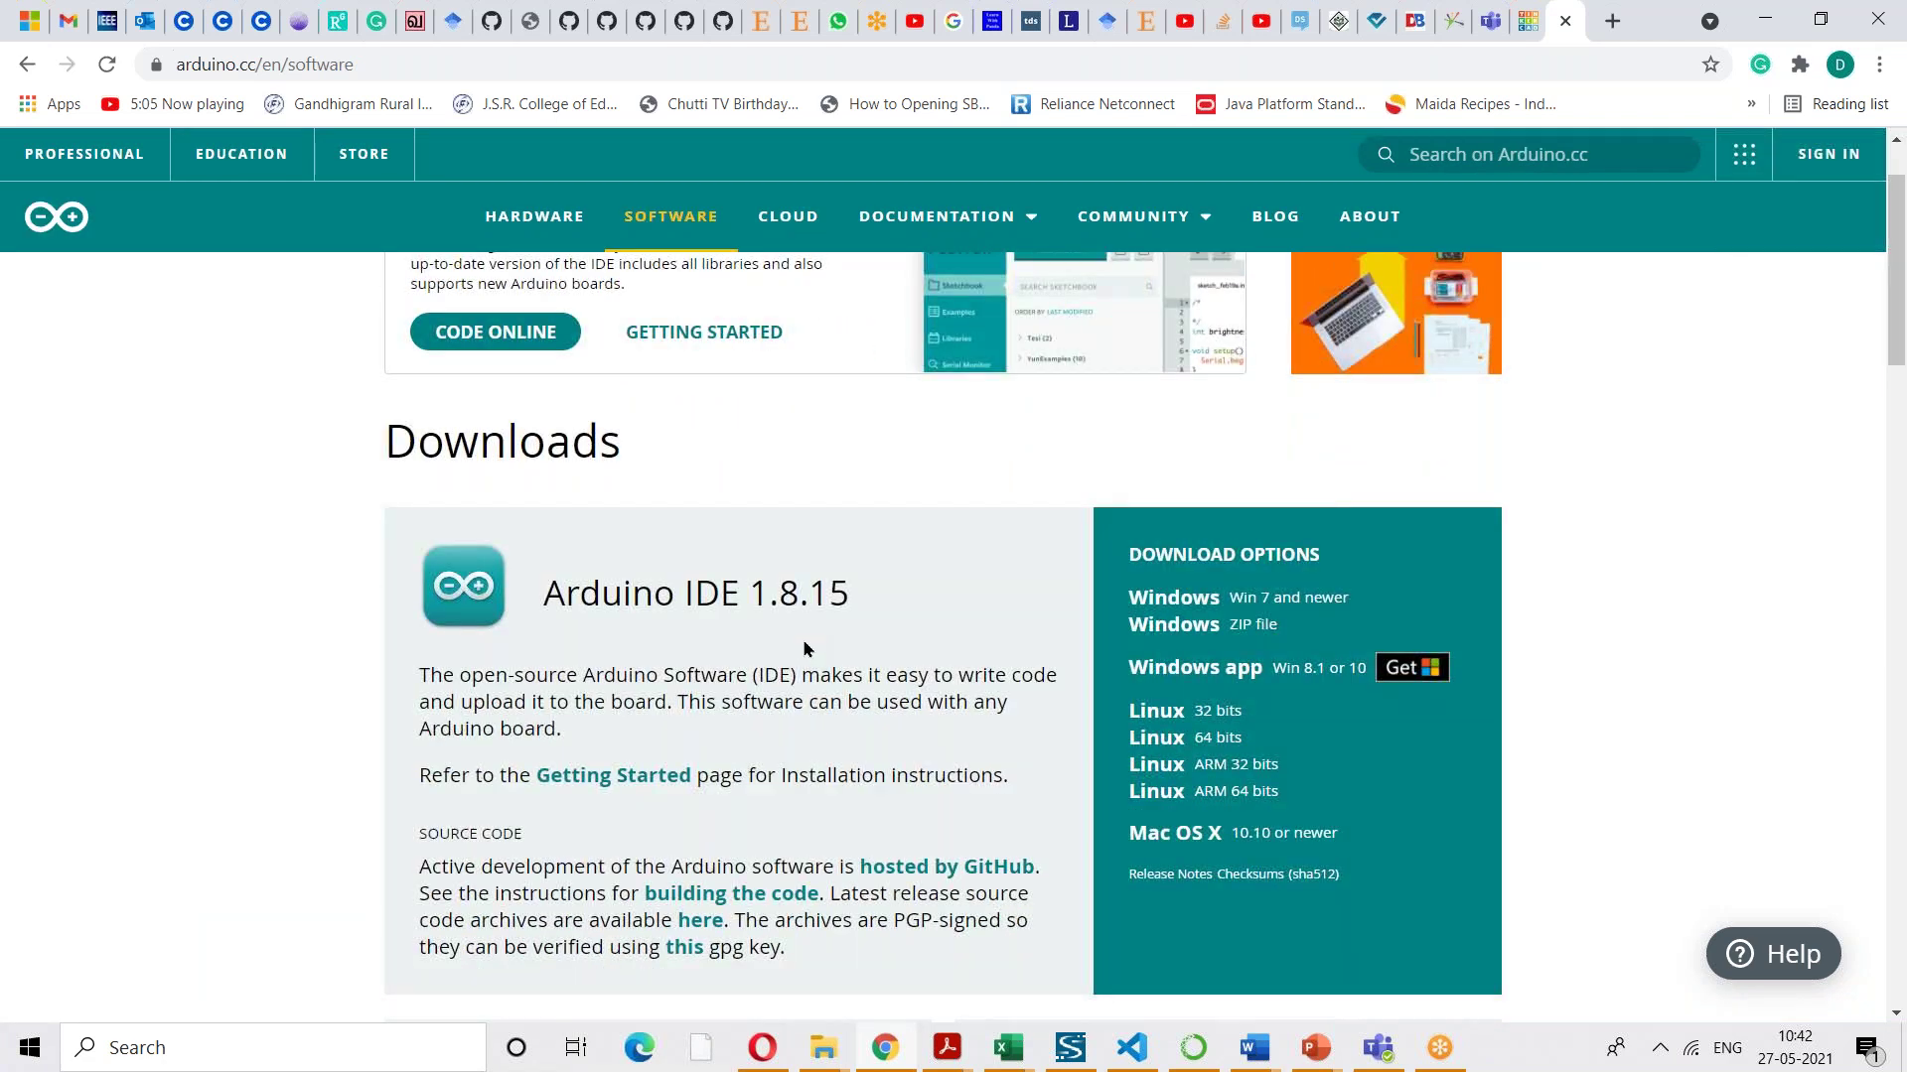
scroll(804, 647, down, 2)
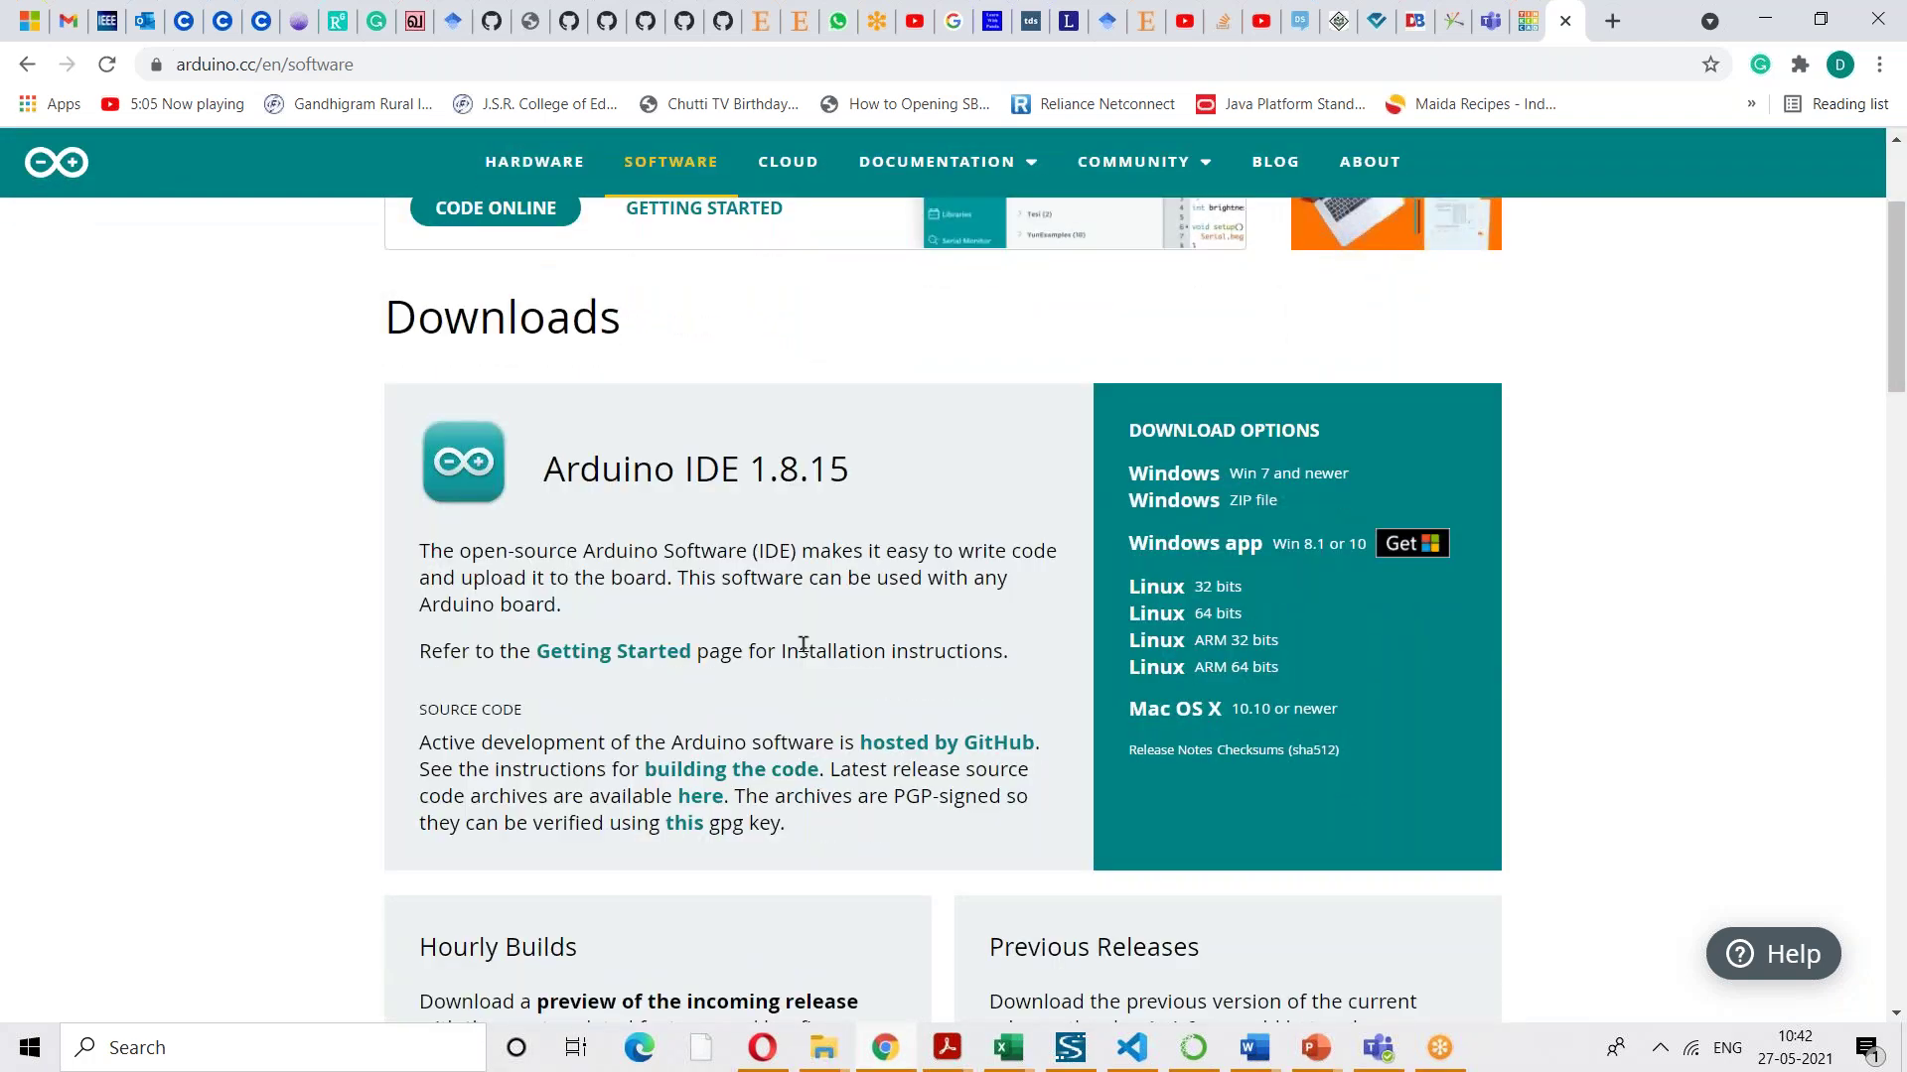
scroll(803, 643, down, 5)
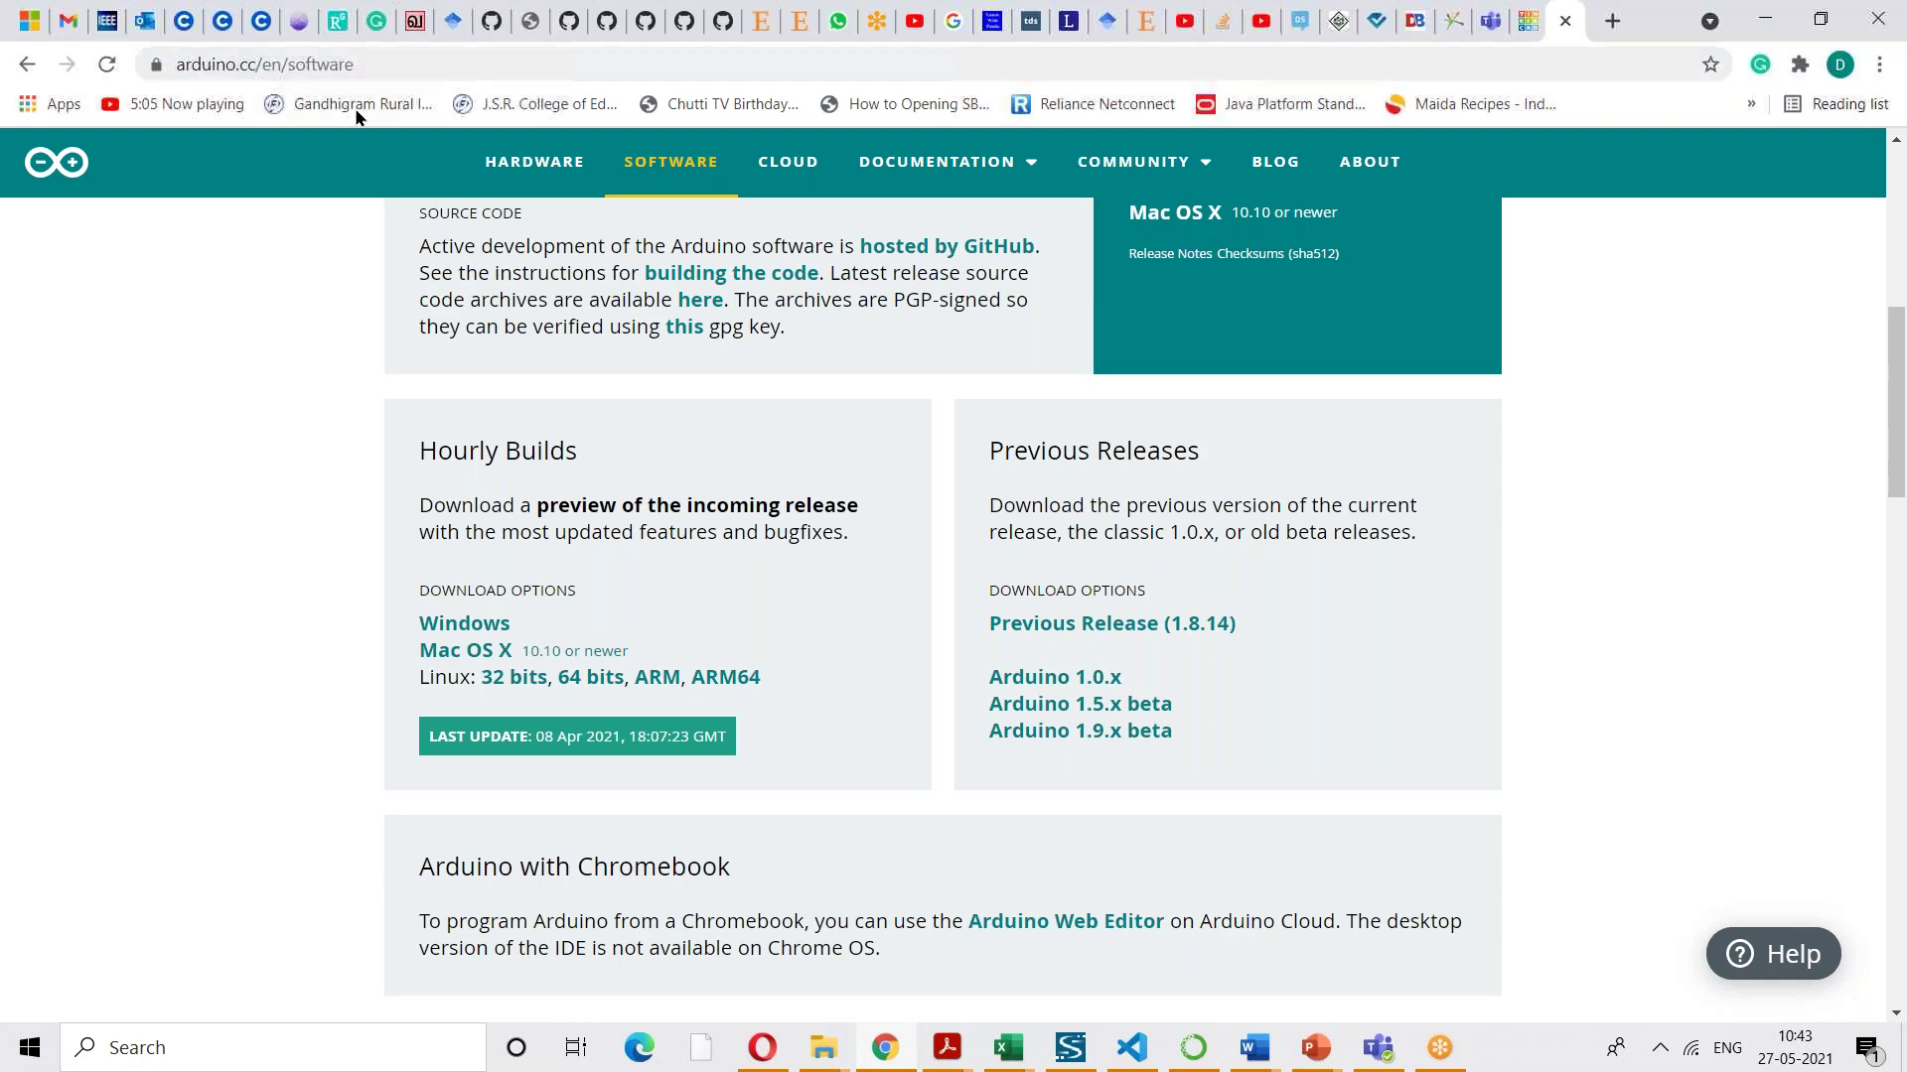
scroll(942, 590, up, 8)
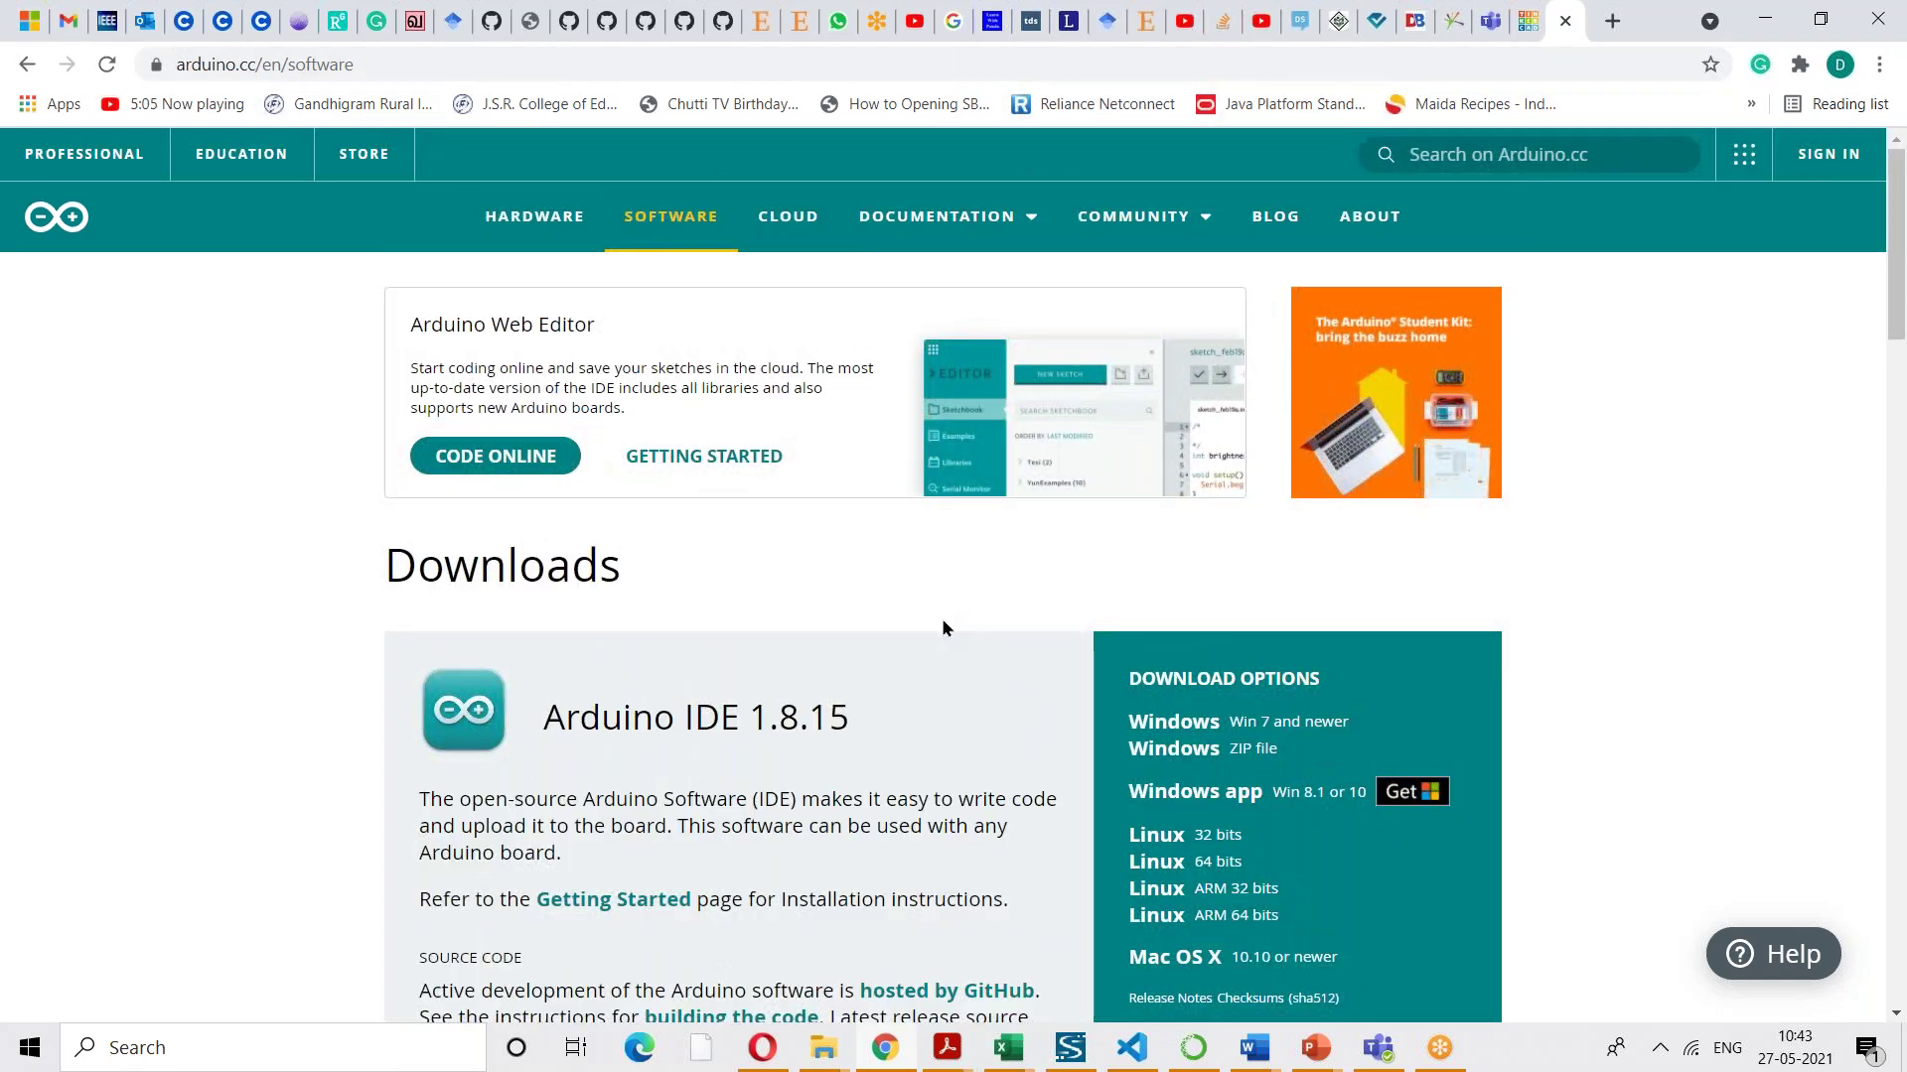
scroll(942, 617, down, 5)
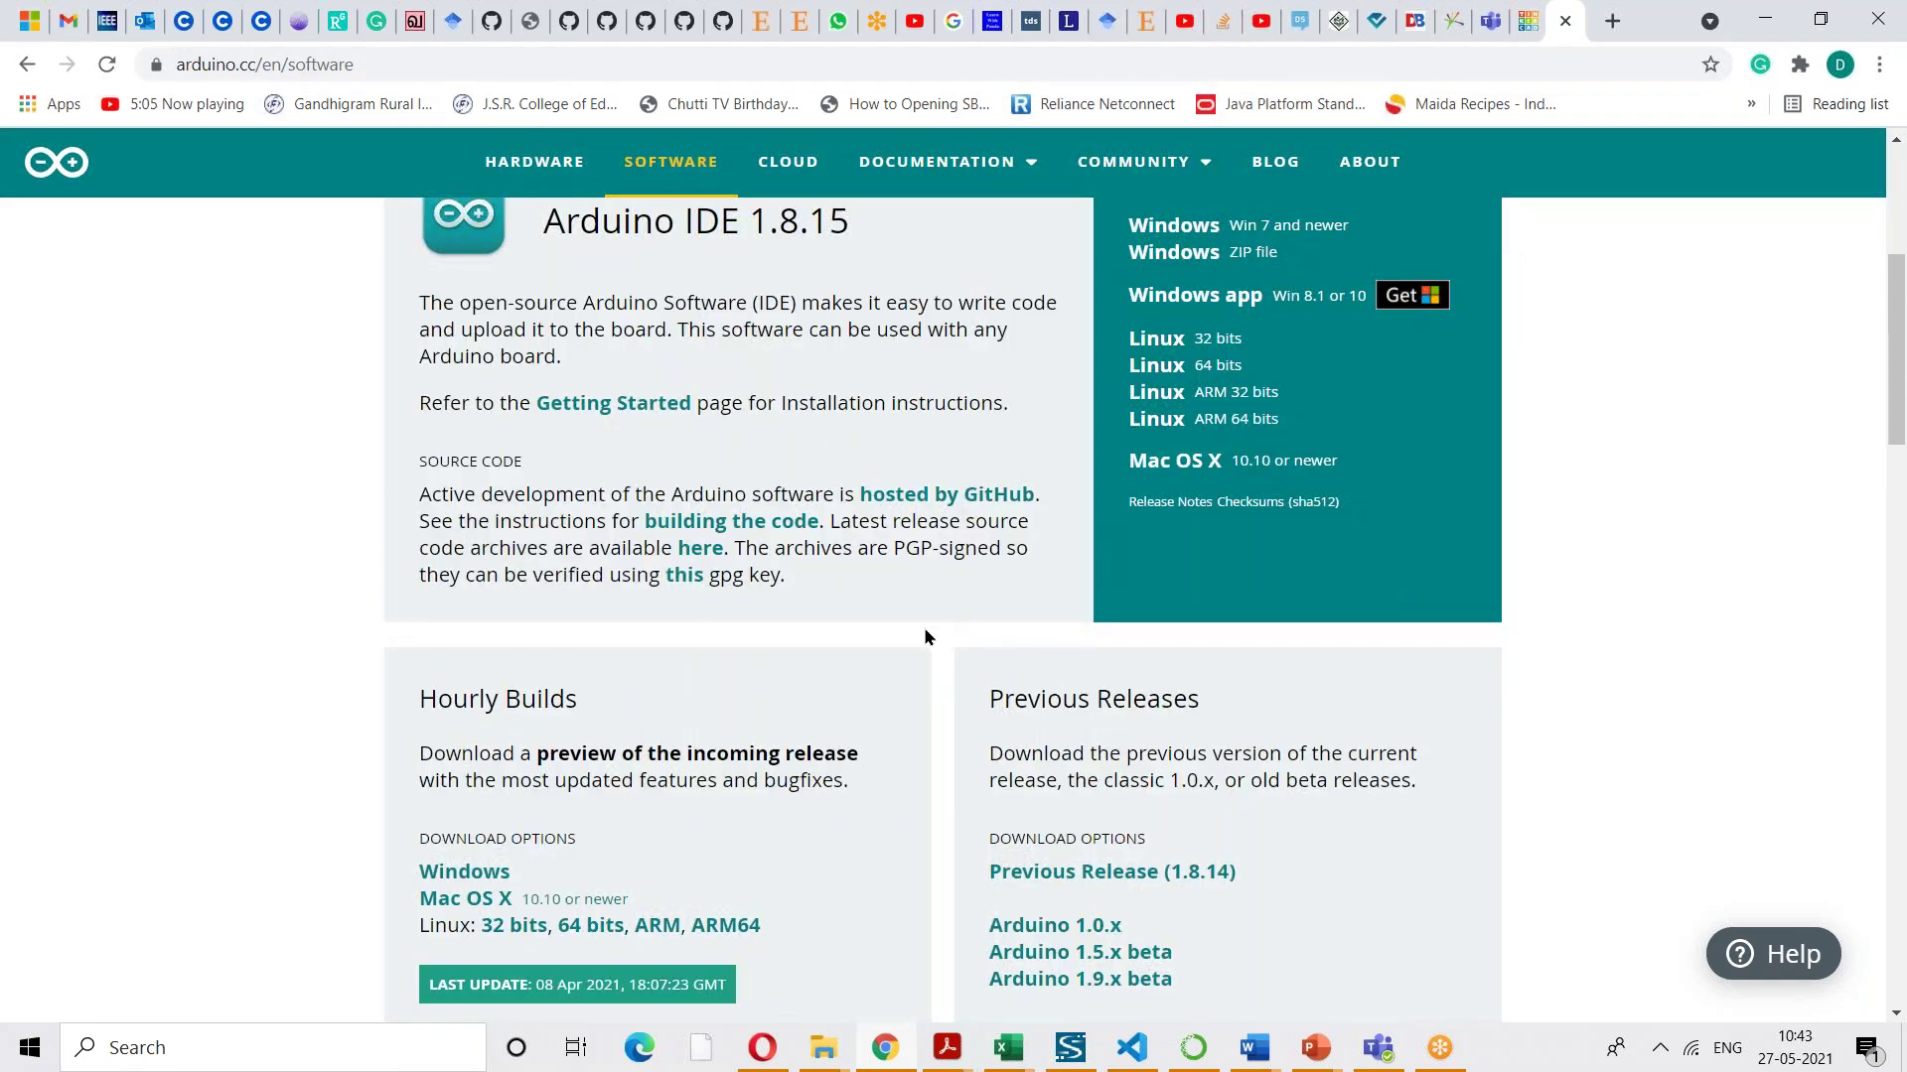
- Return to the Tinkercad circuits dashboard, look over the saved circuits and create a new circuit
scroll(924, 627, up, 4)
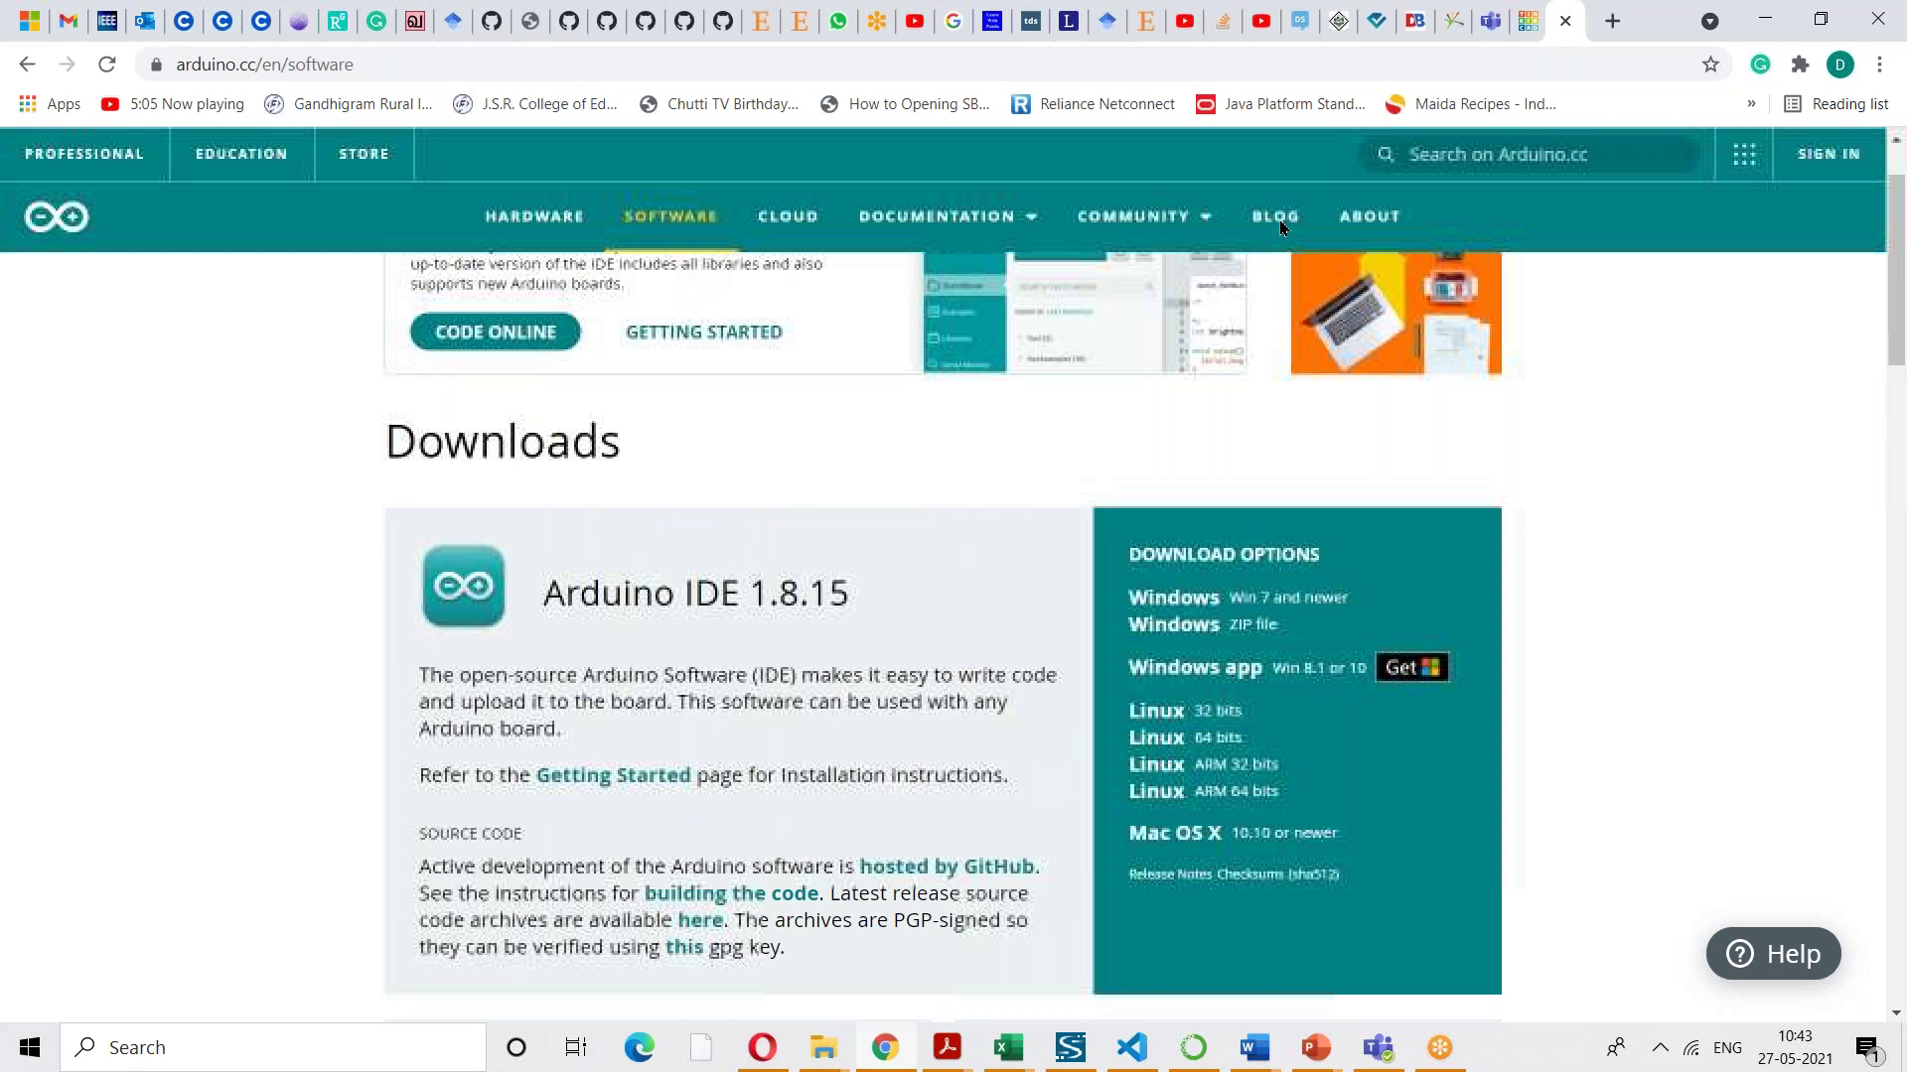
click(1527, 13)
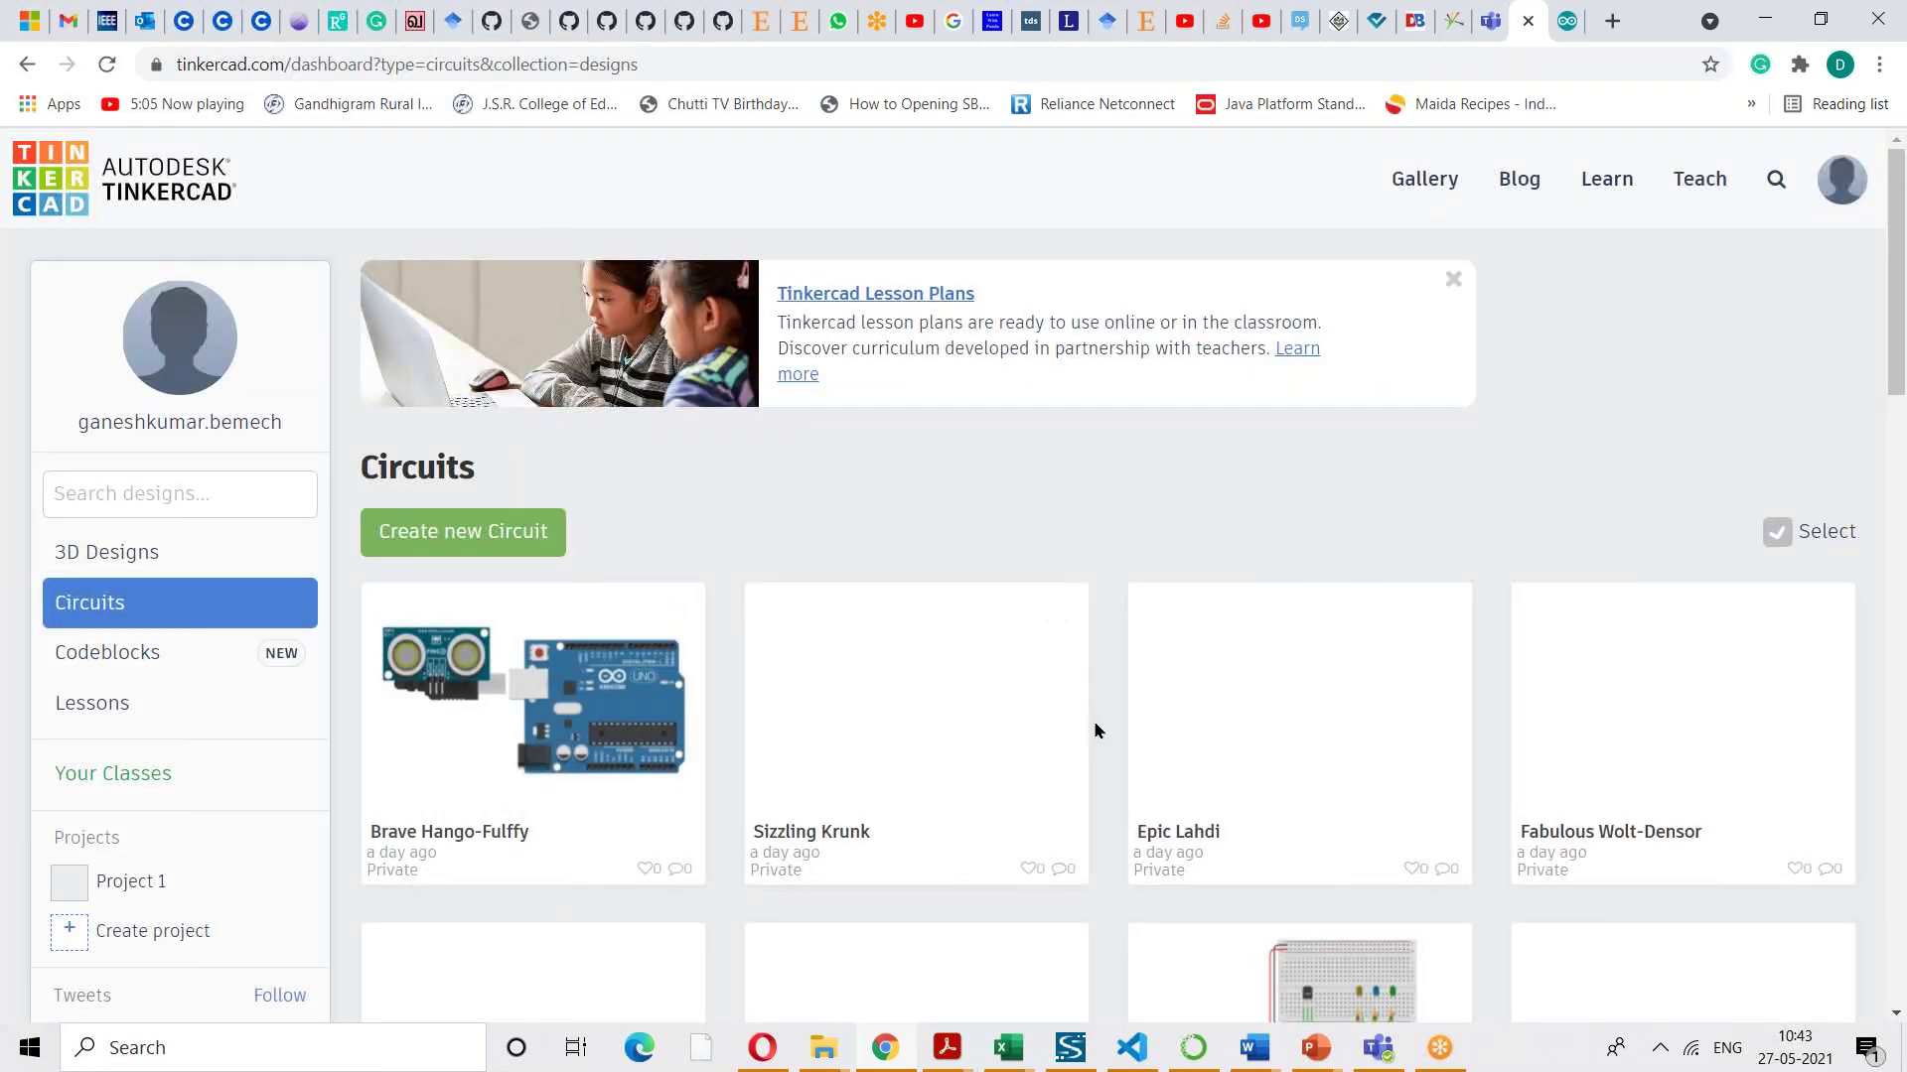
scroll(1095, 731, down, 1)
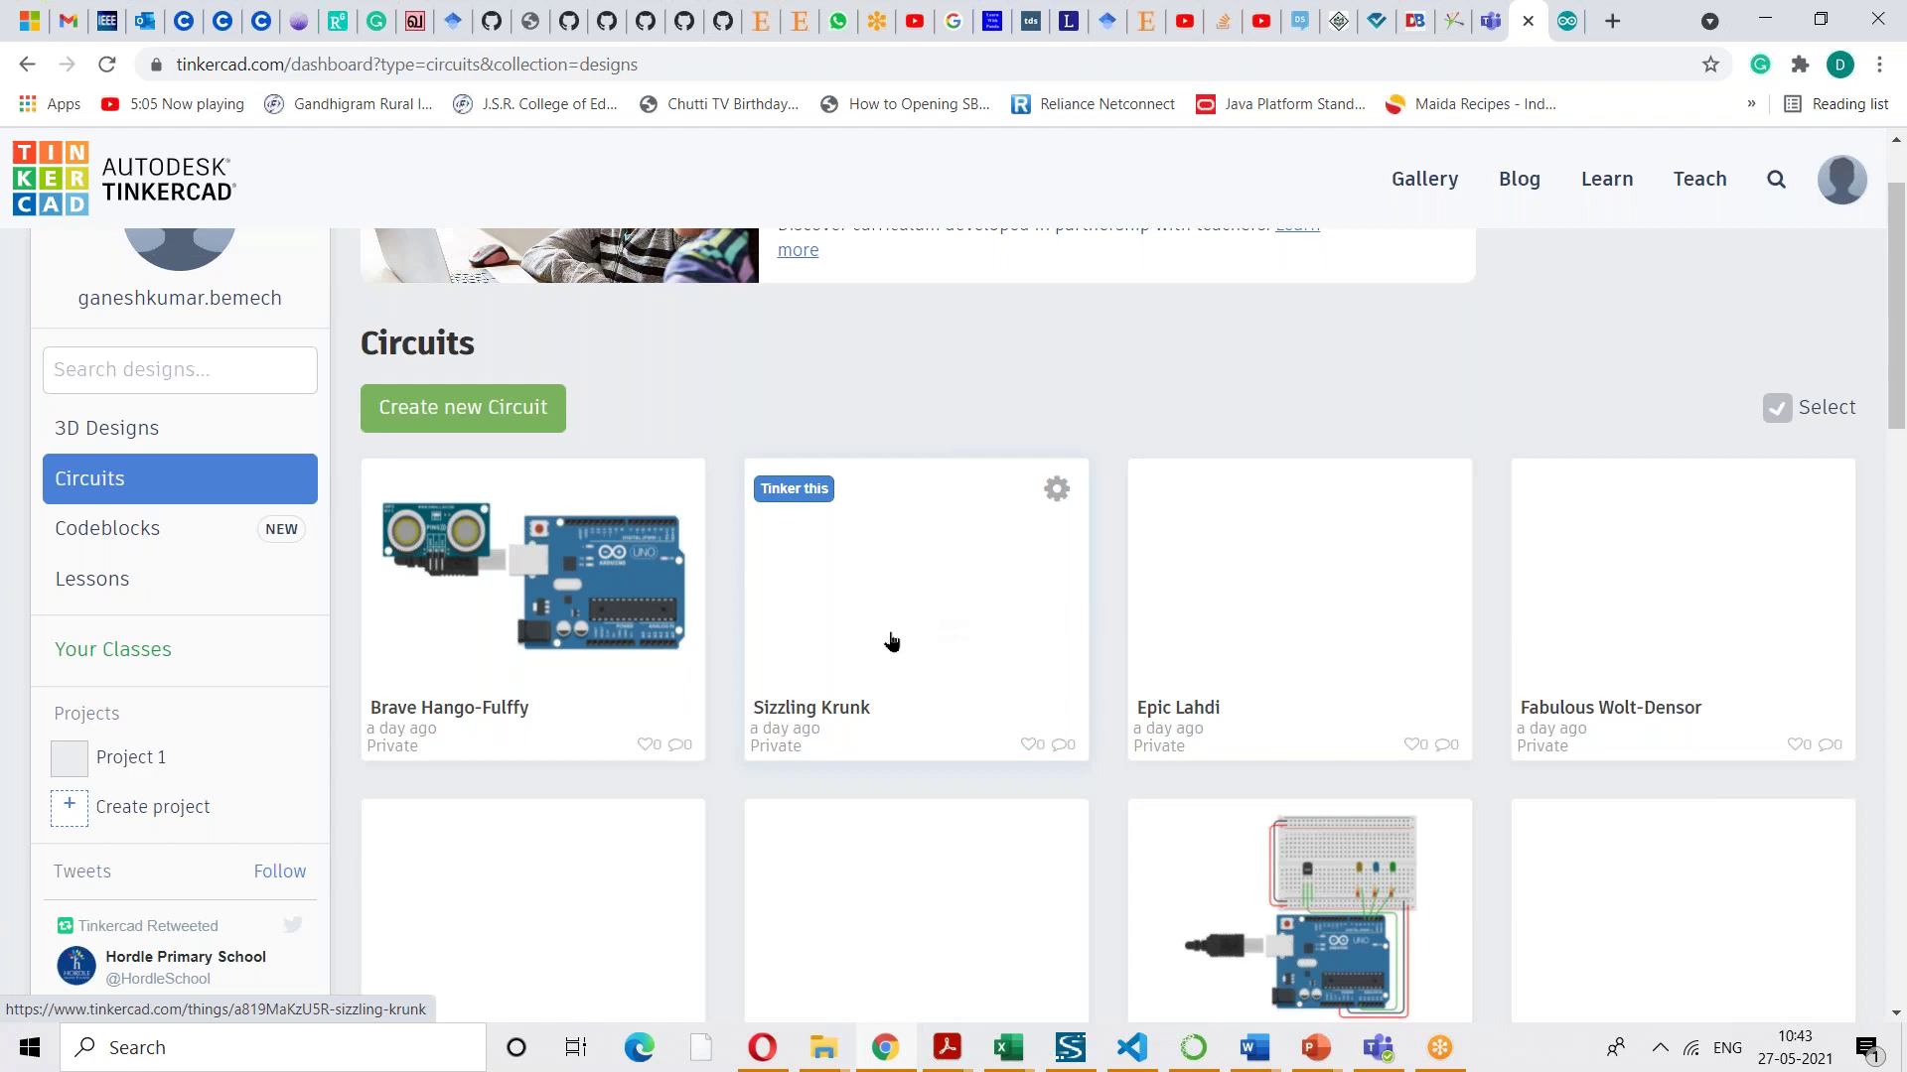
scroll(1213, 743, down, 3)
scroll(864, 681, down, 2)
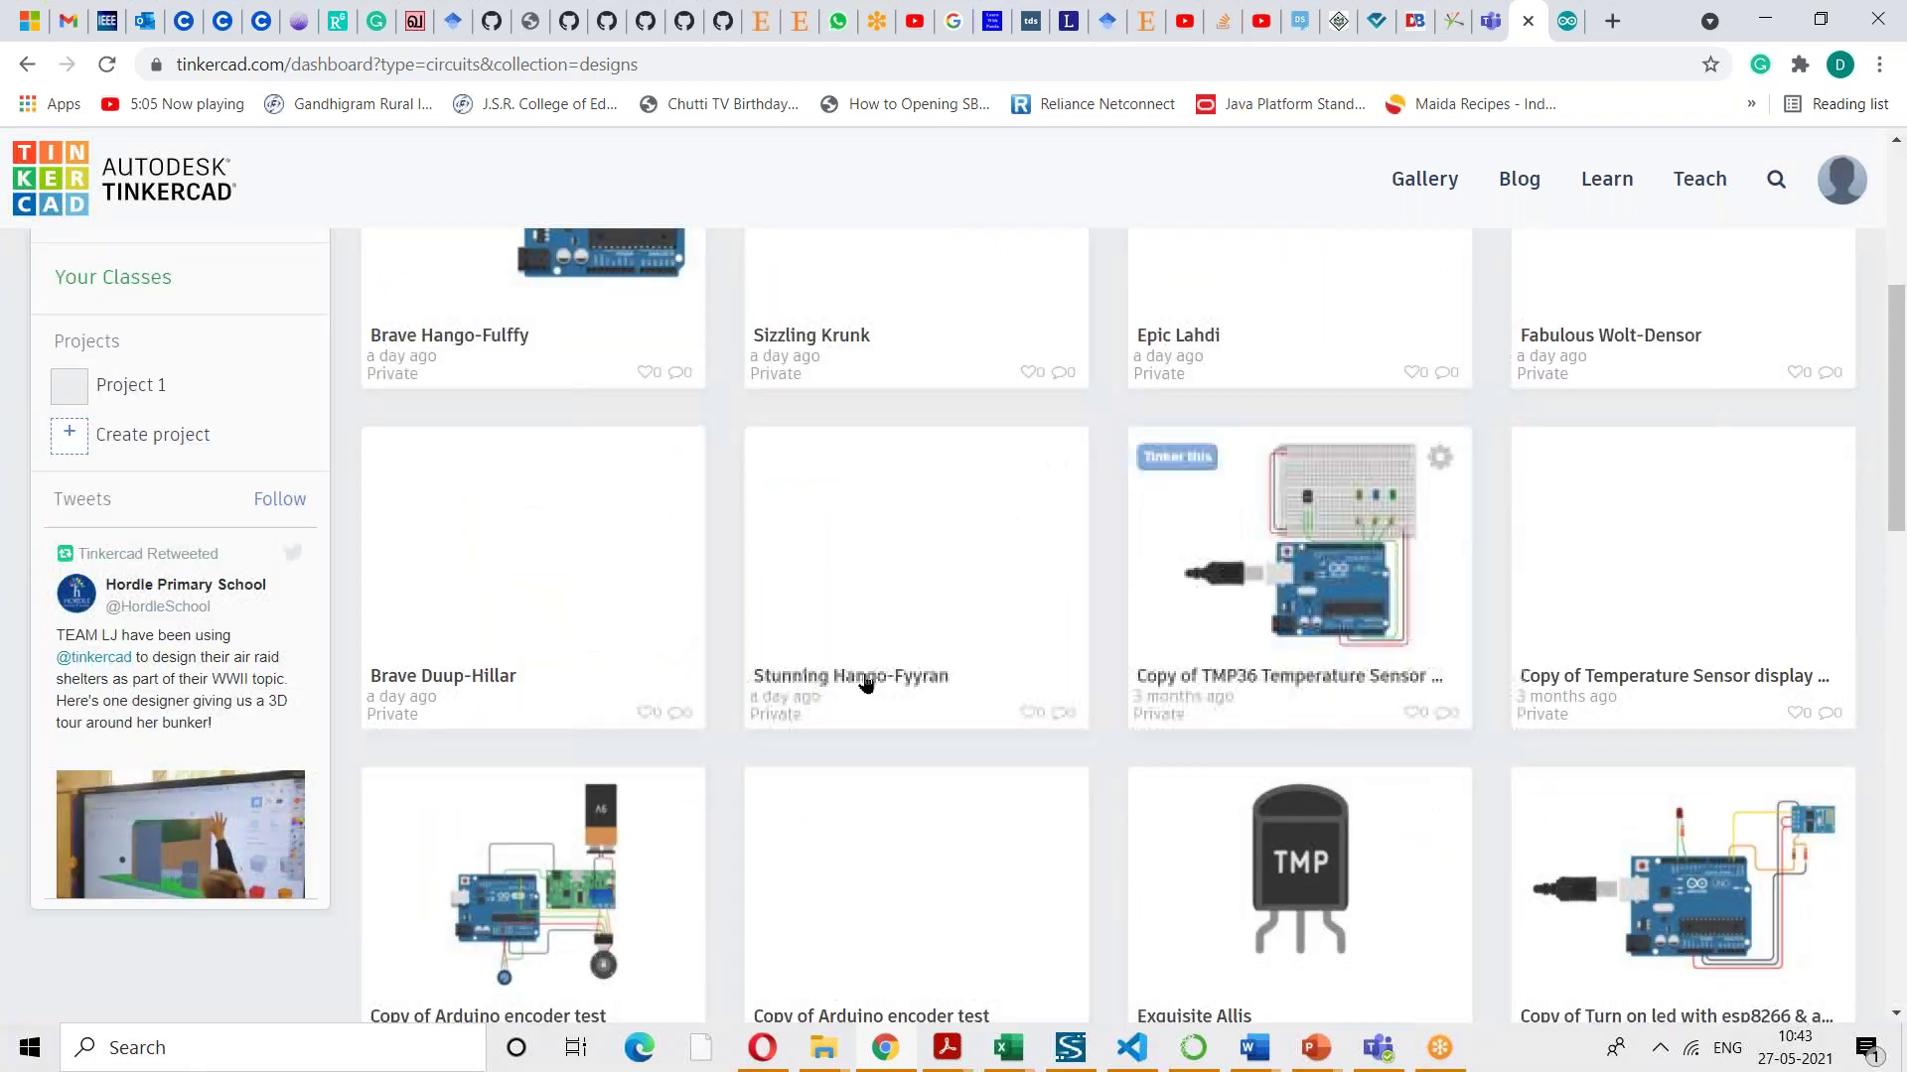
scroll(975, 668, up, 5)
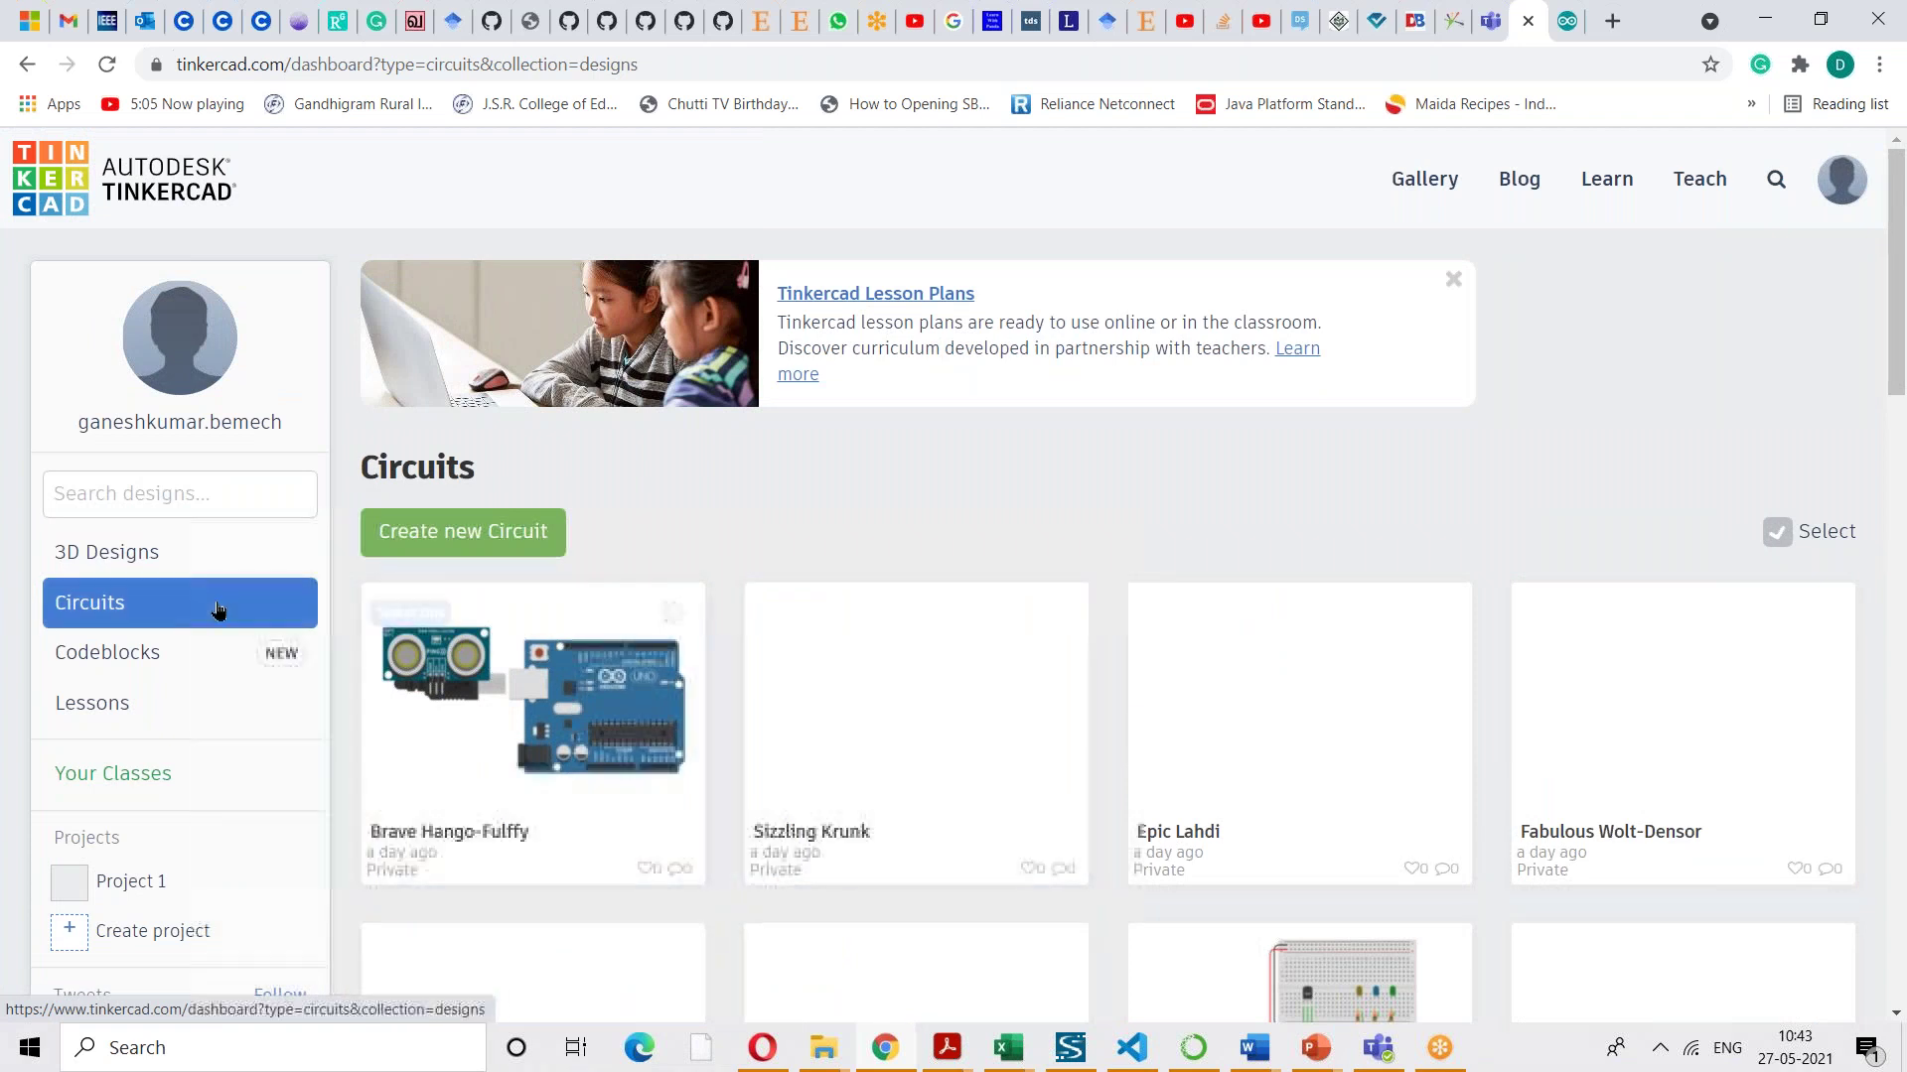
click(475, 532)
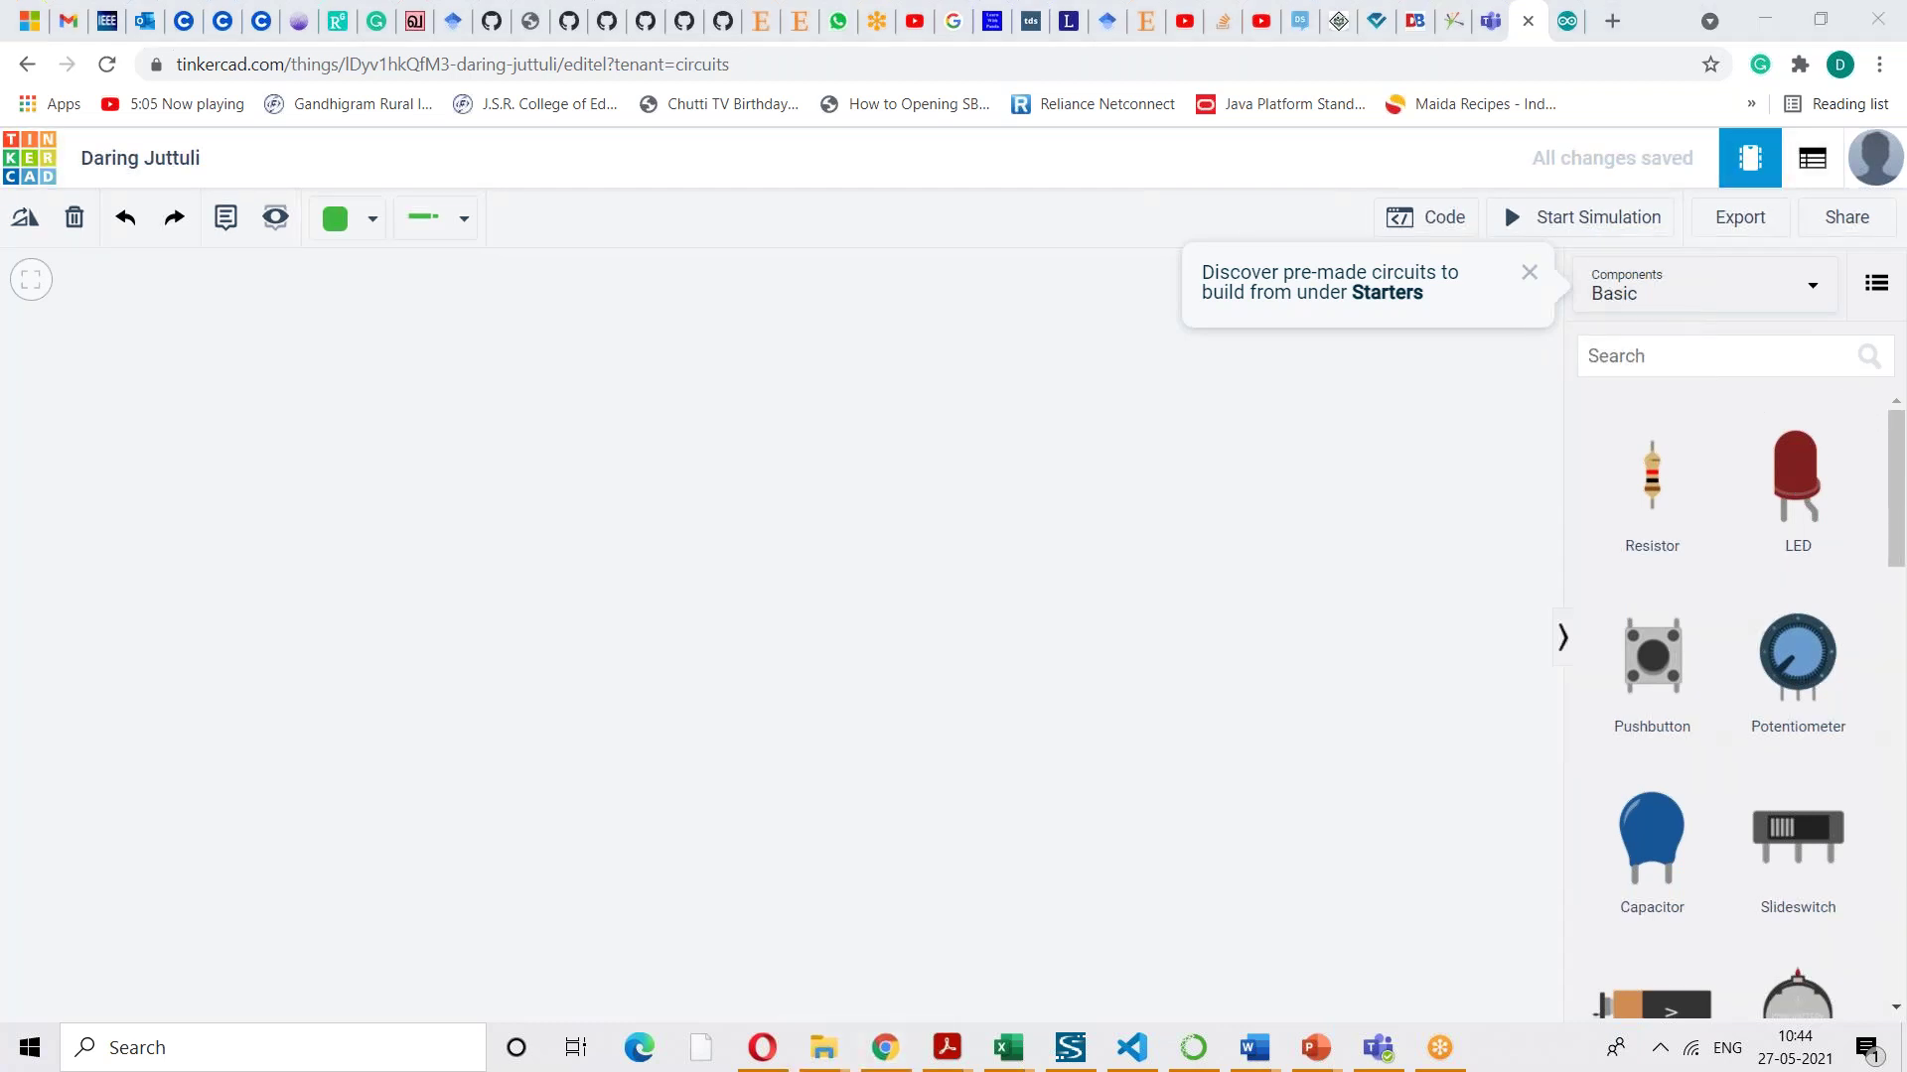
- Look through the Basic components, from resistors and batteries to boards, motors and sensors
drag(1896, 473, 1898, 670)
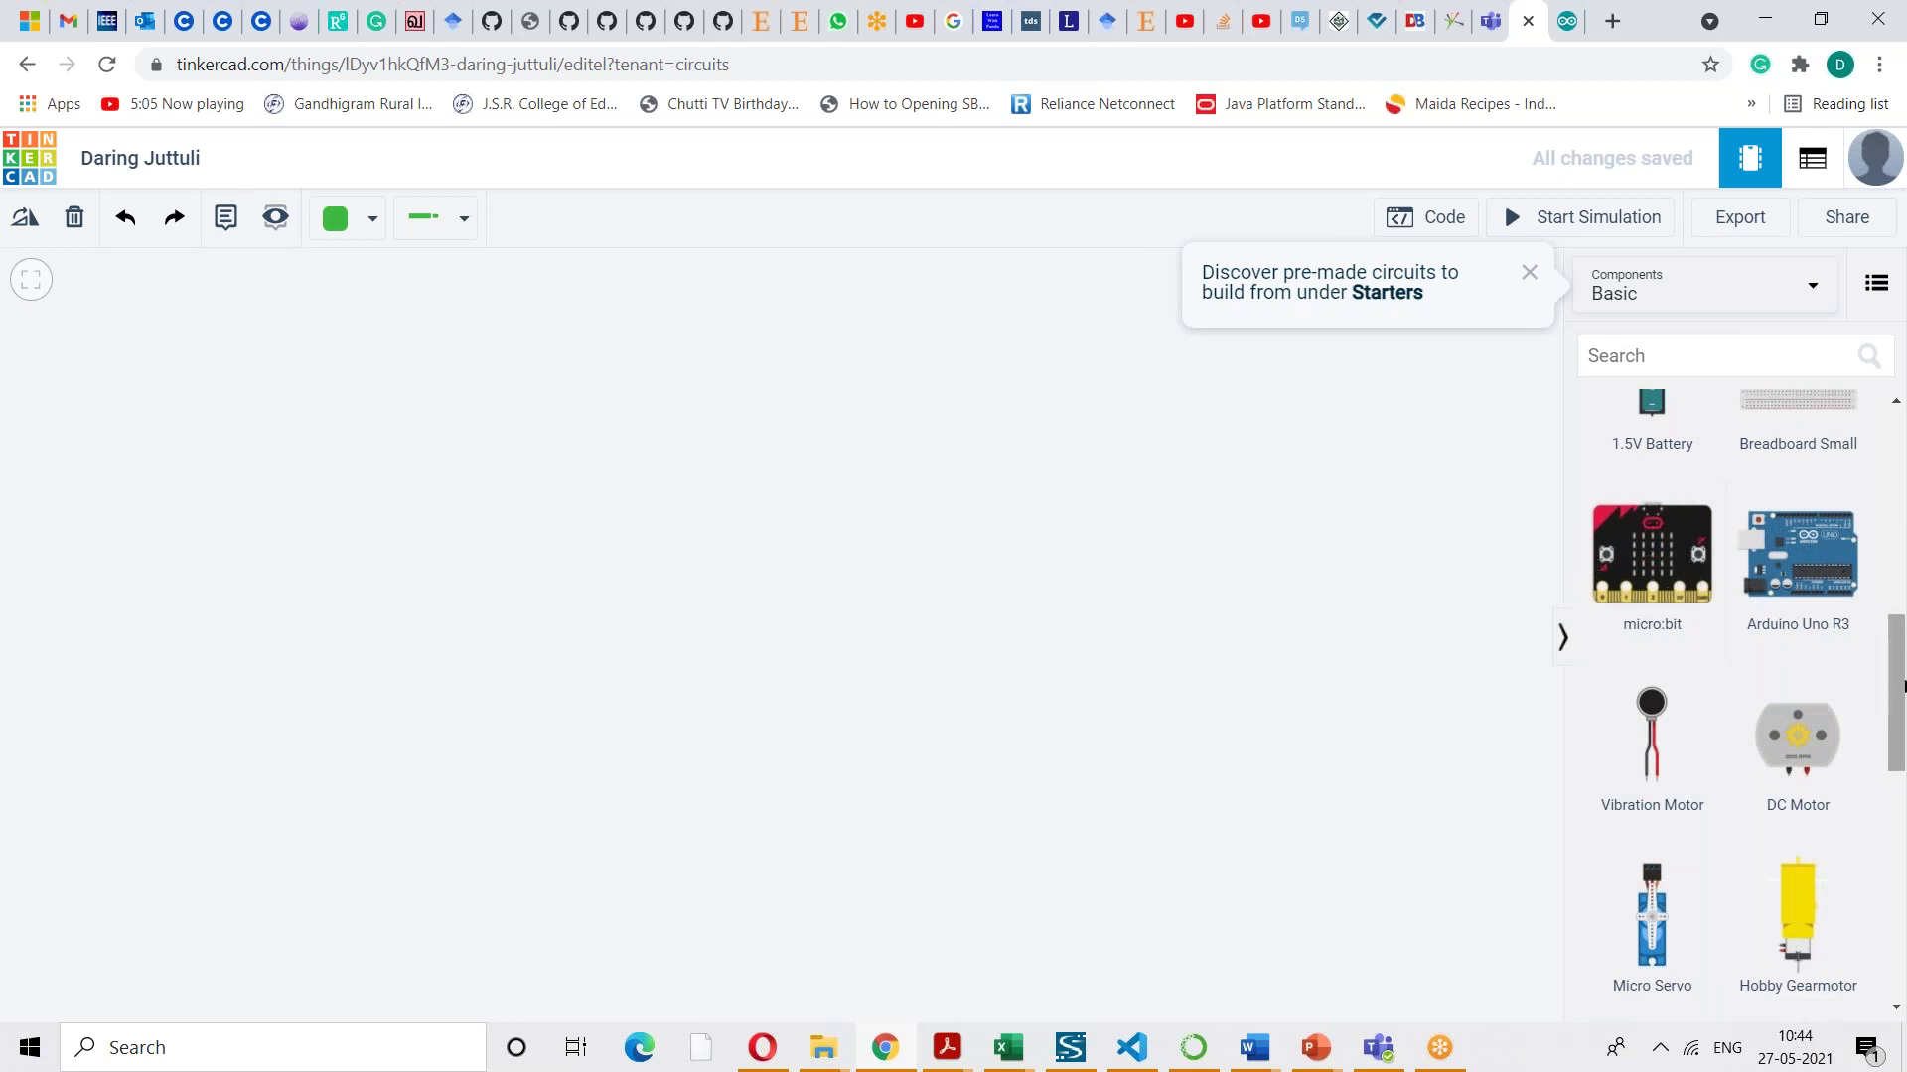
scroll(1899, 725, down, 3)
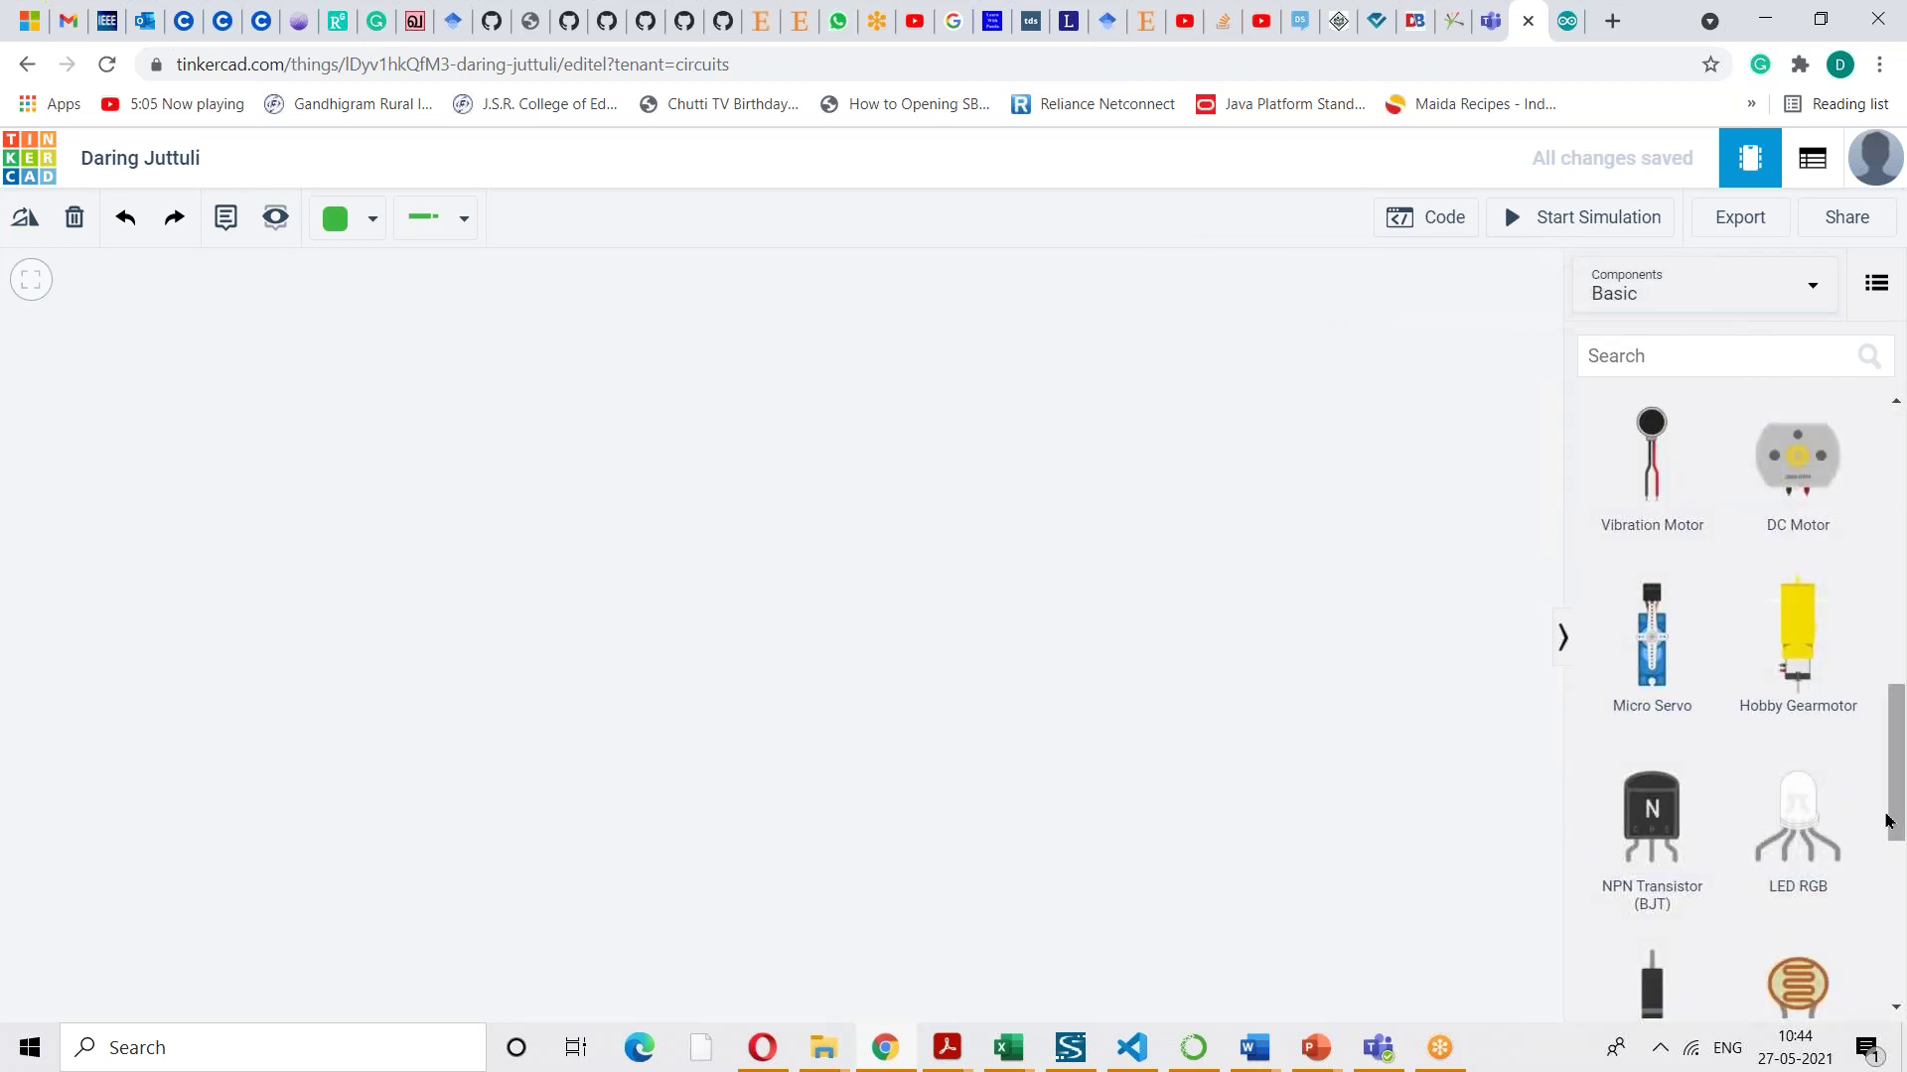
scroll(1767, 833, down, 3)
scroll(1766, 833, down, 4)
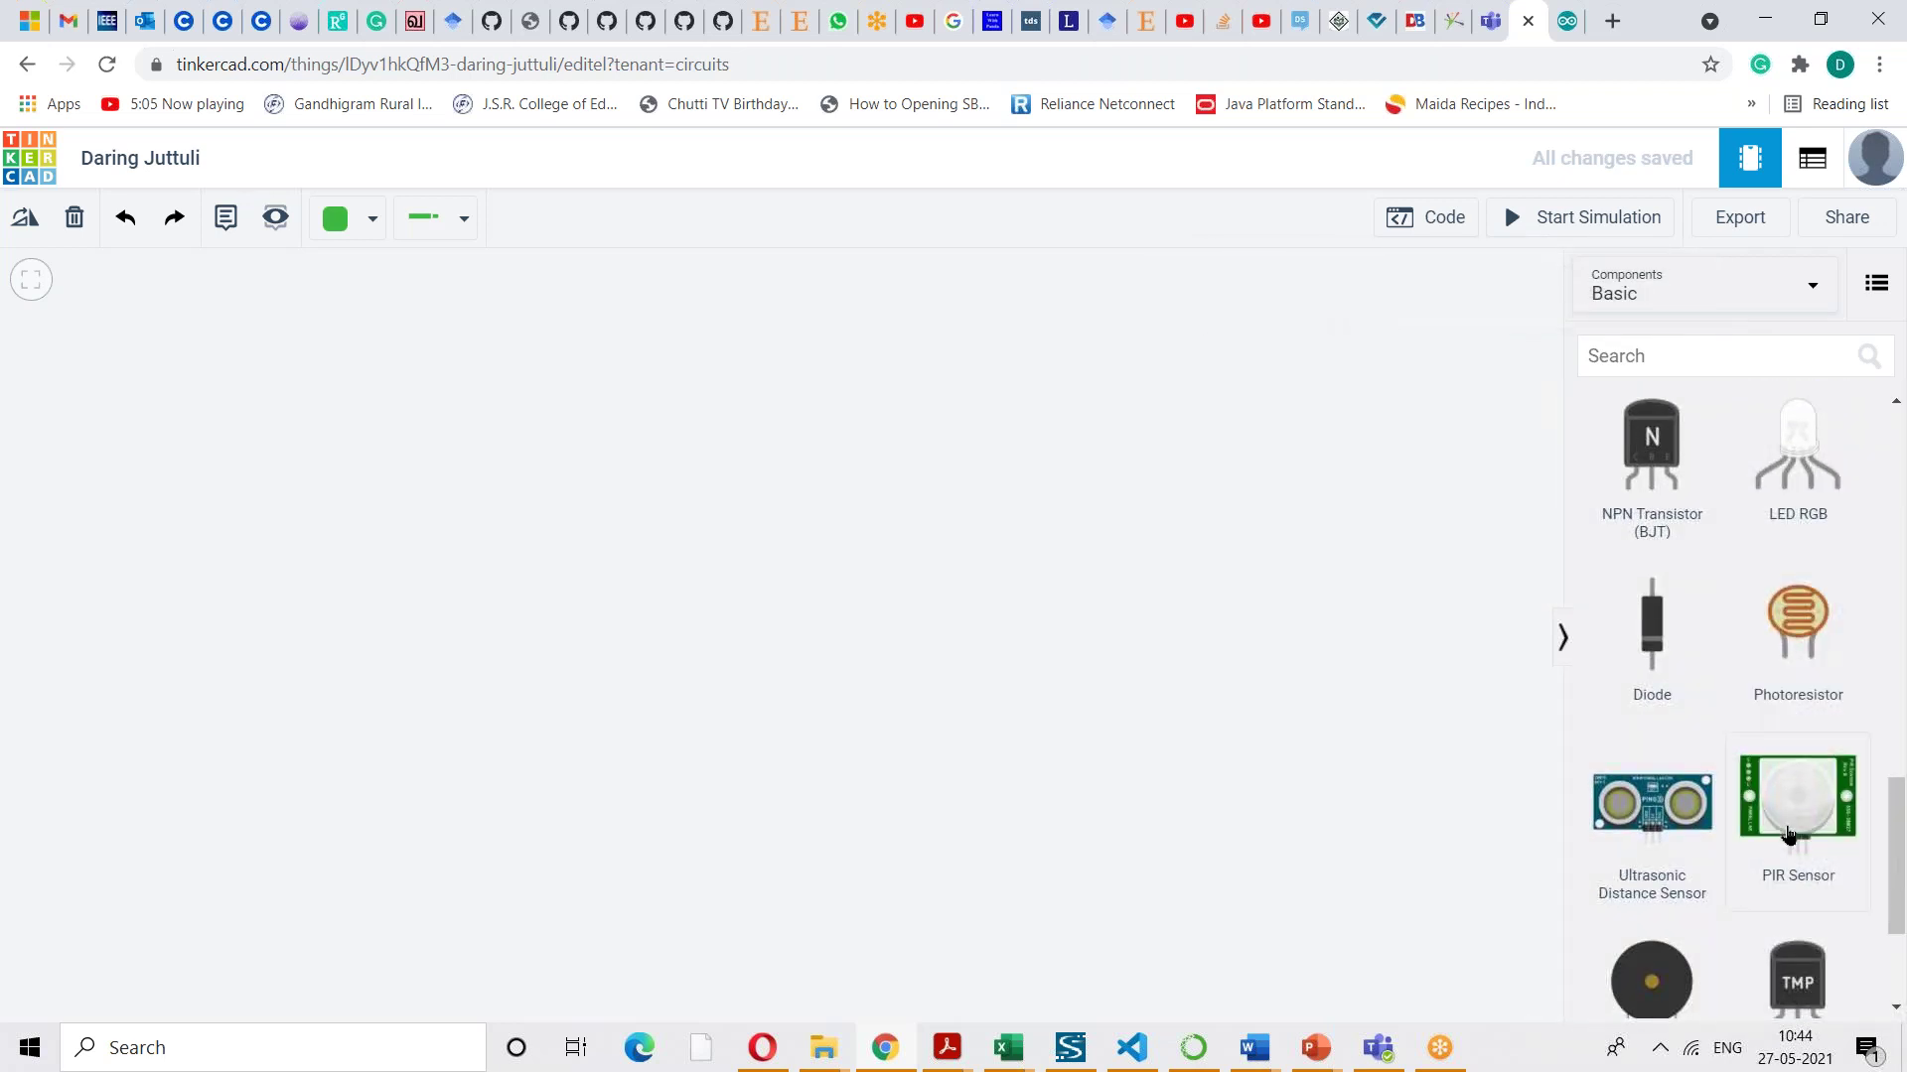
drag(1893, 896, 1893, 466)
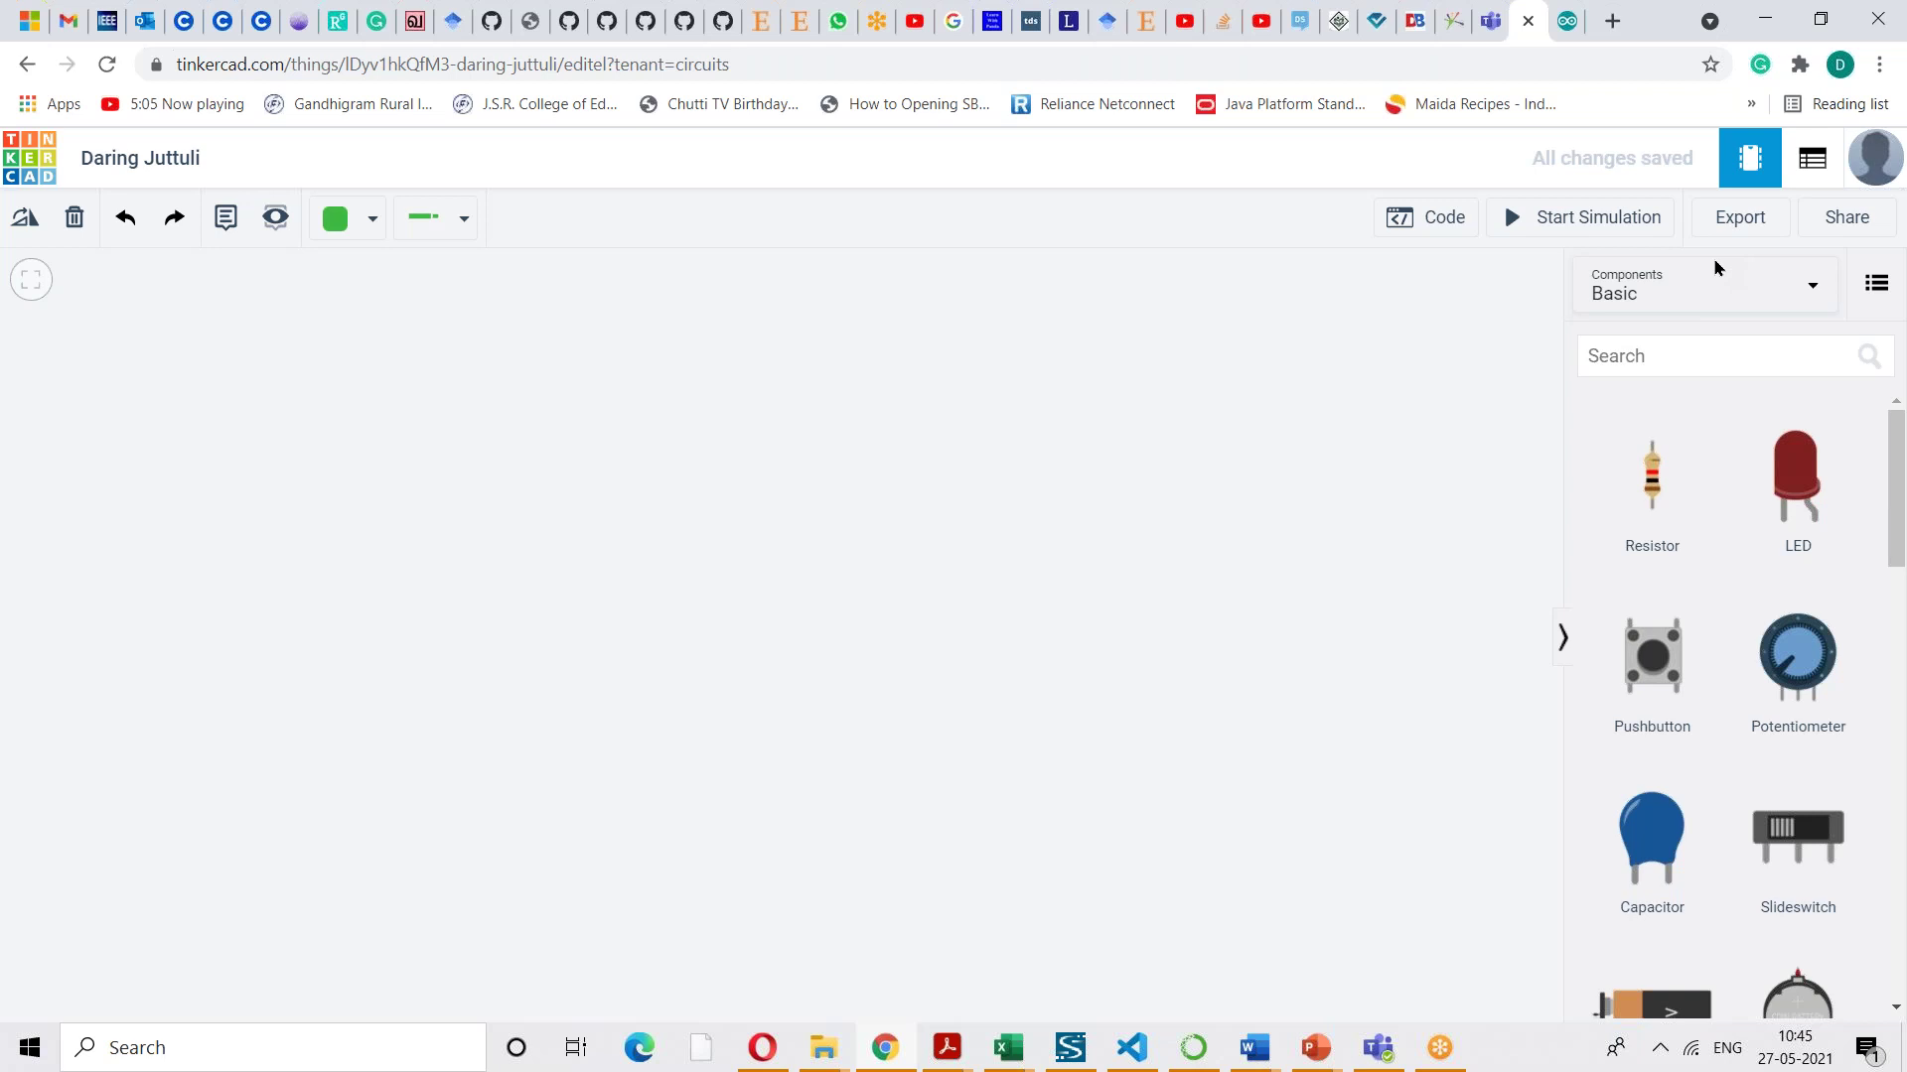
drag(1893, 427, 1905, 848)
drag(1905, 747, 1898, 415)
drag(1900, 516, 1899, 417)
- Place an Arduino Uno R3 board in the middle of the empty circuit and deselect it
drag(1899, 466, 1899, 677)
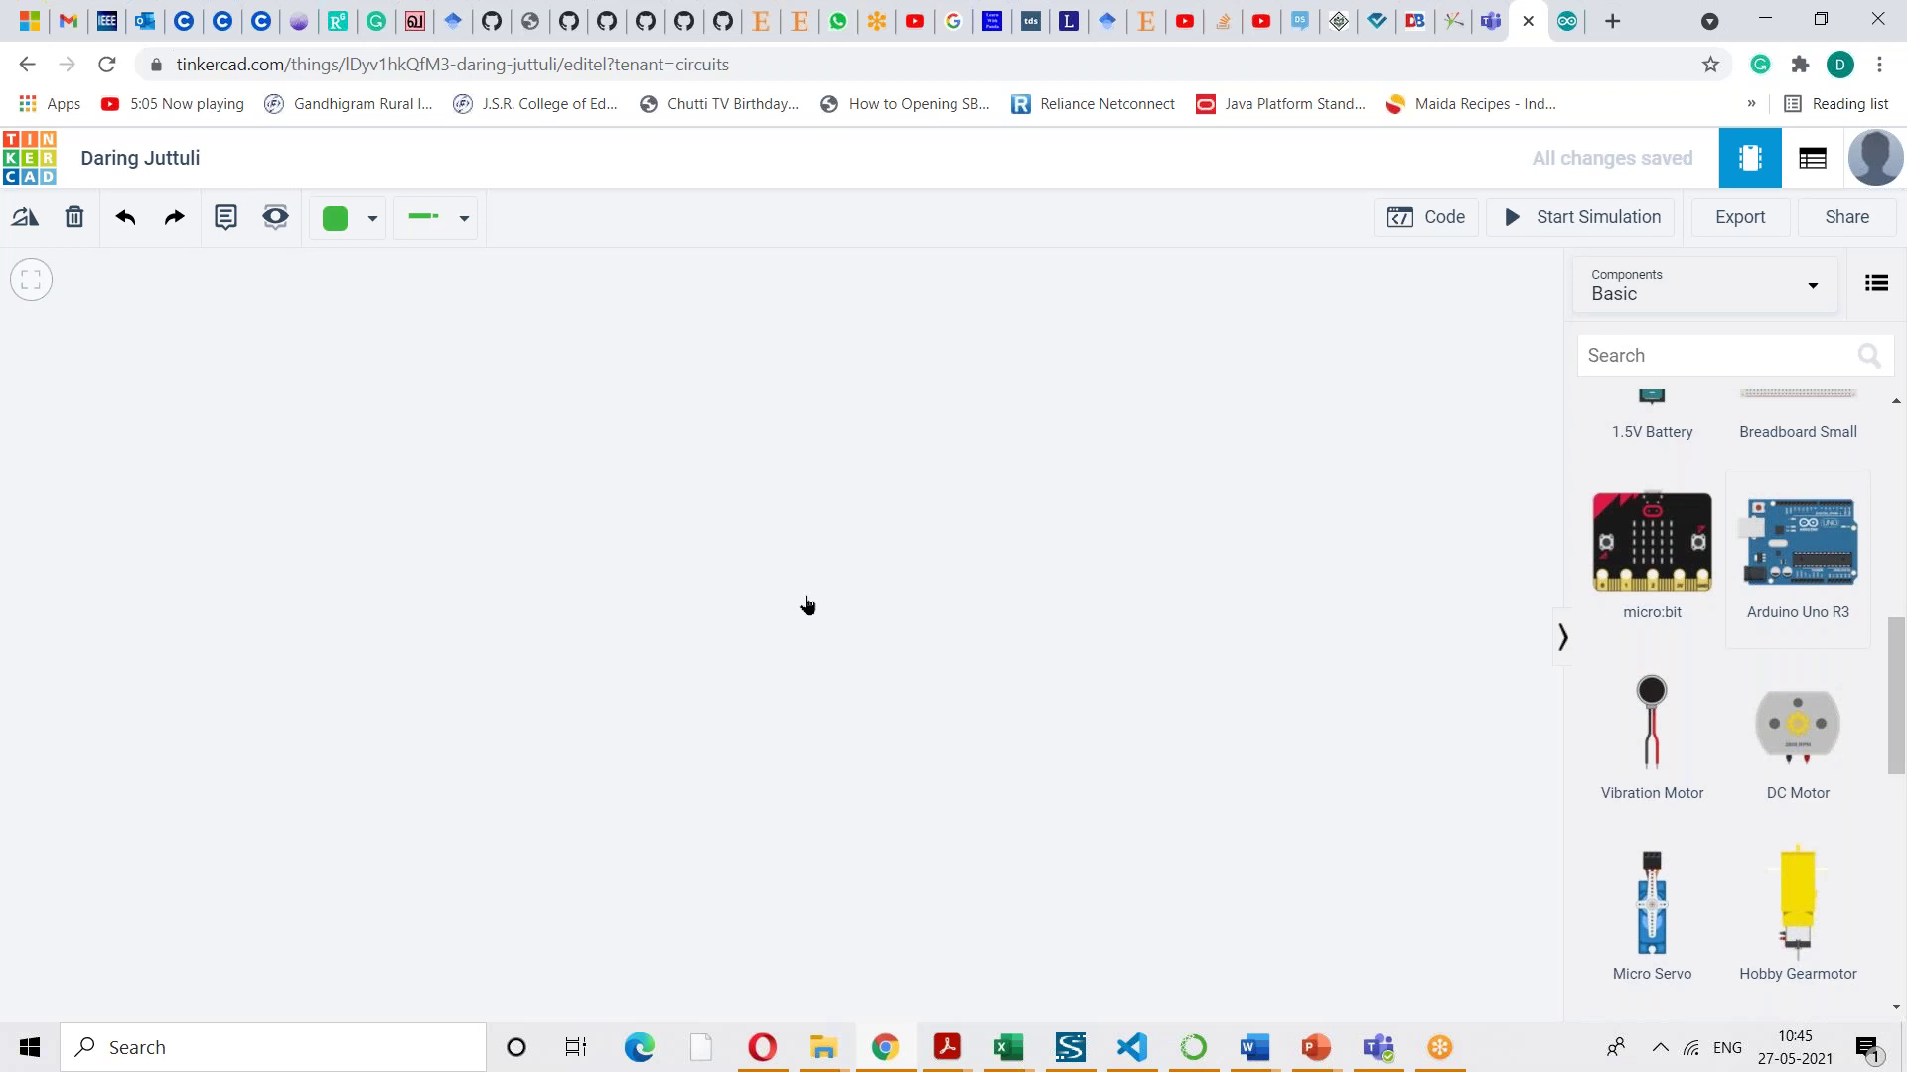
click(1775, 533)
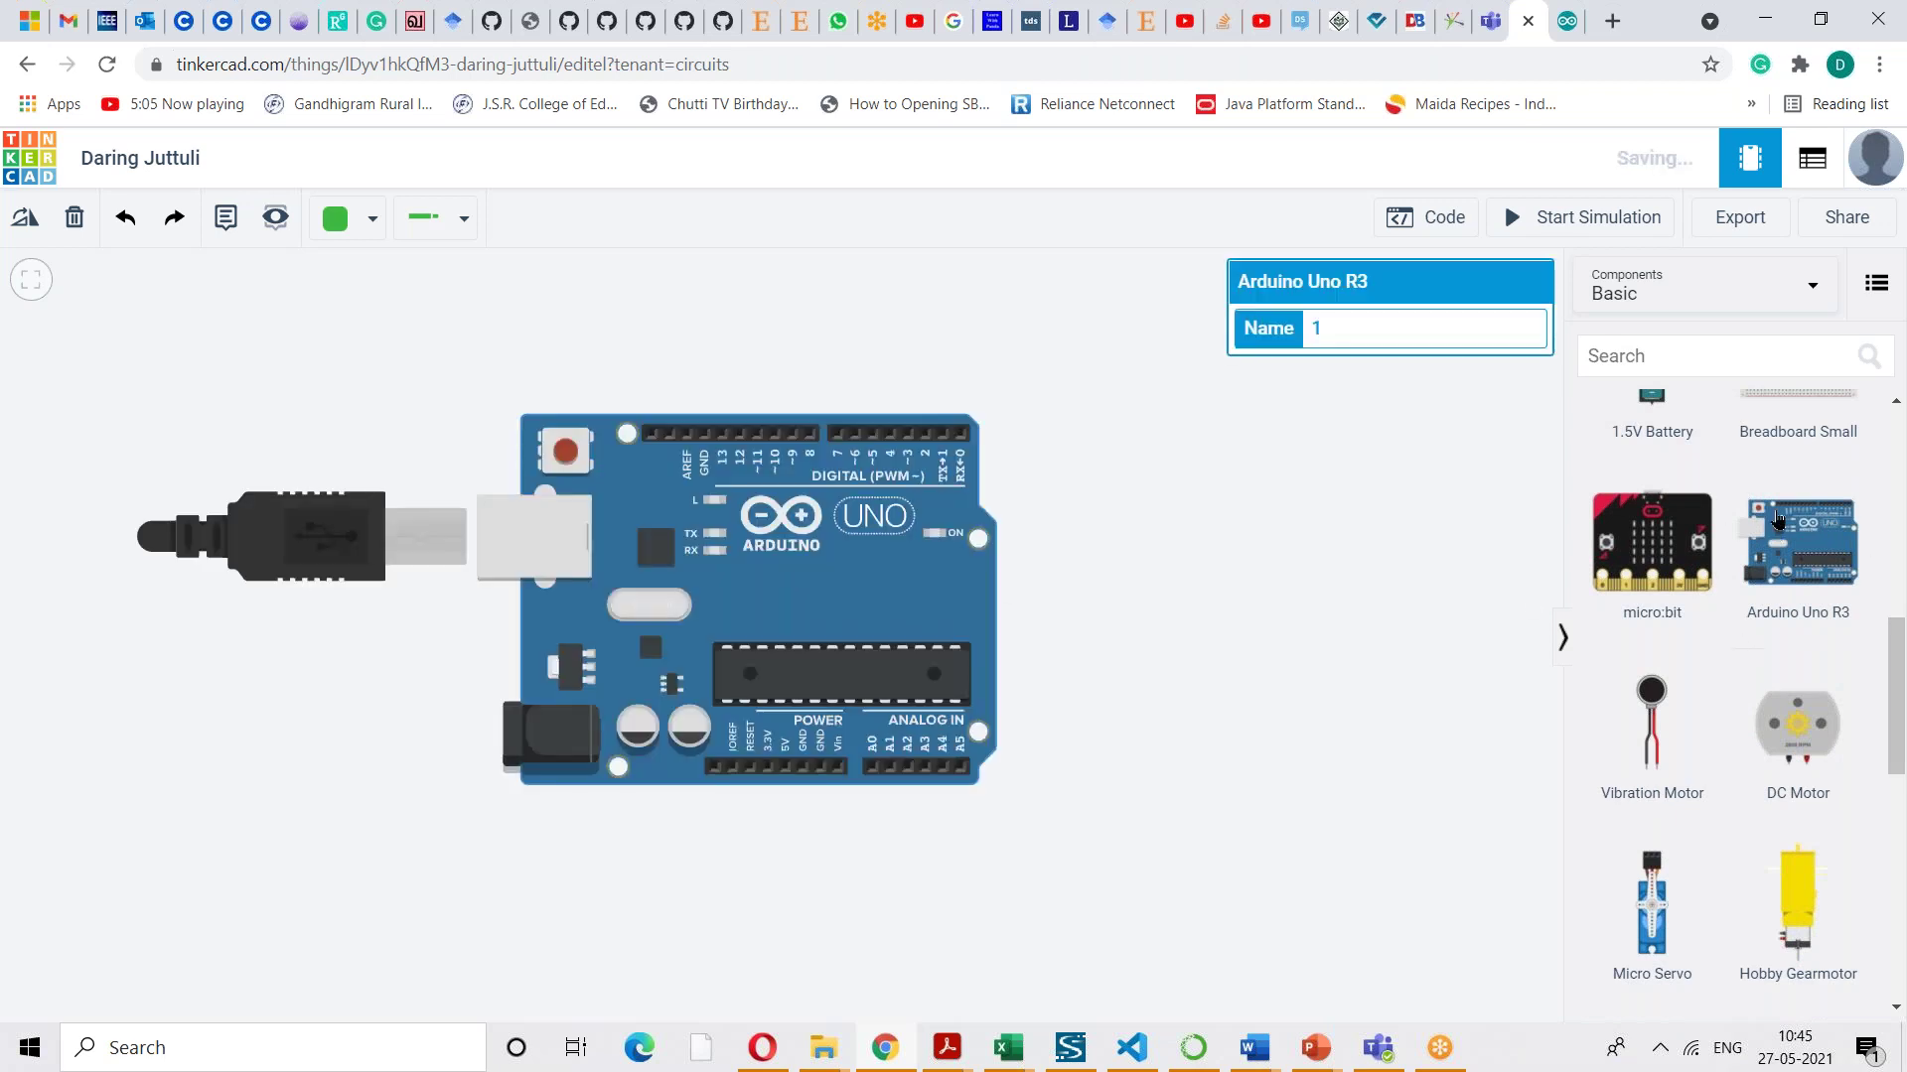
click(1257, 569)
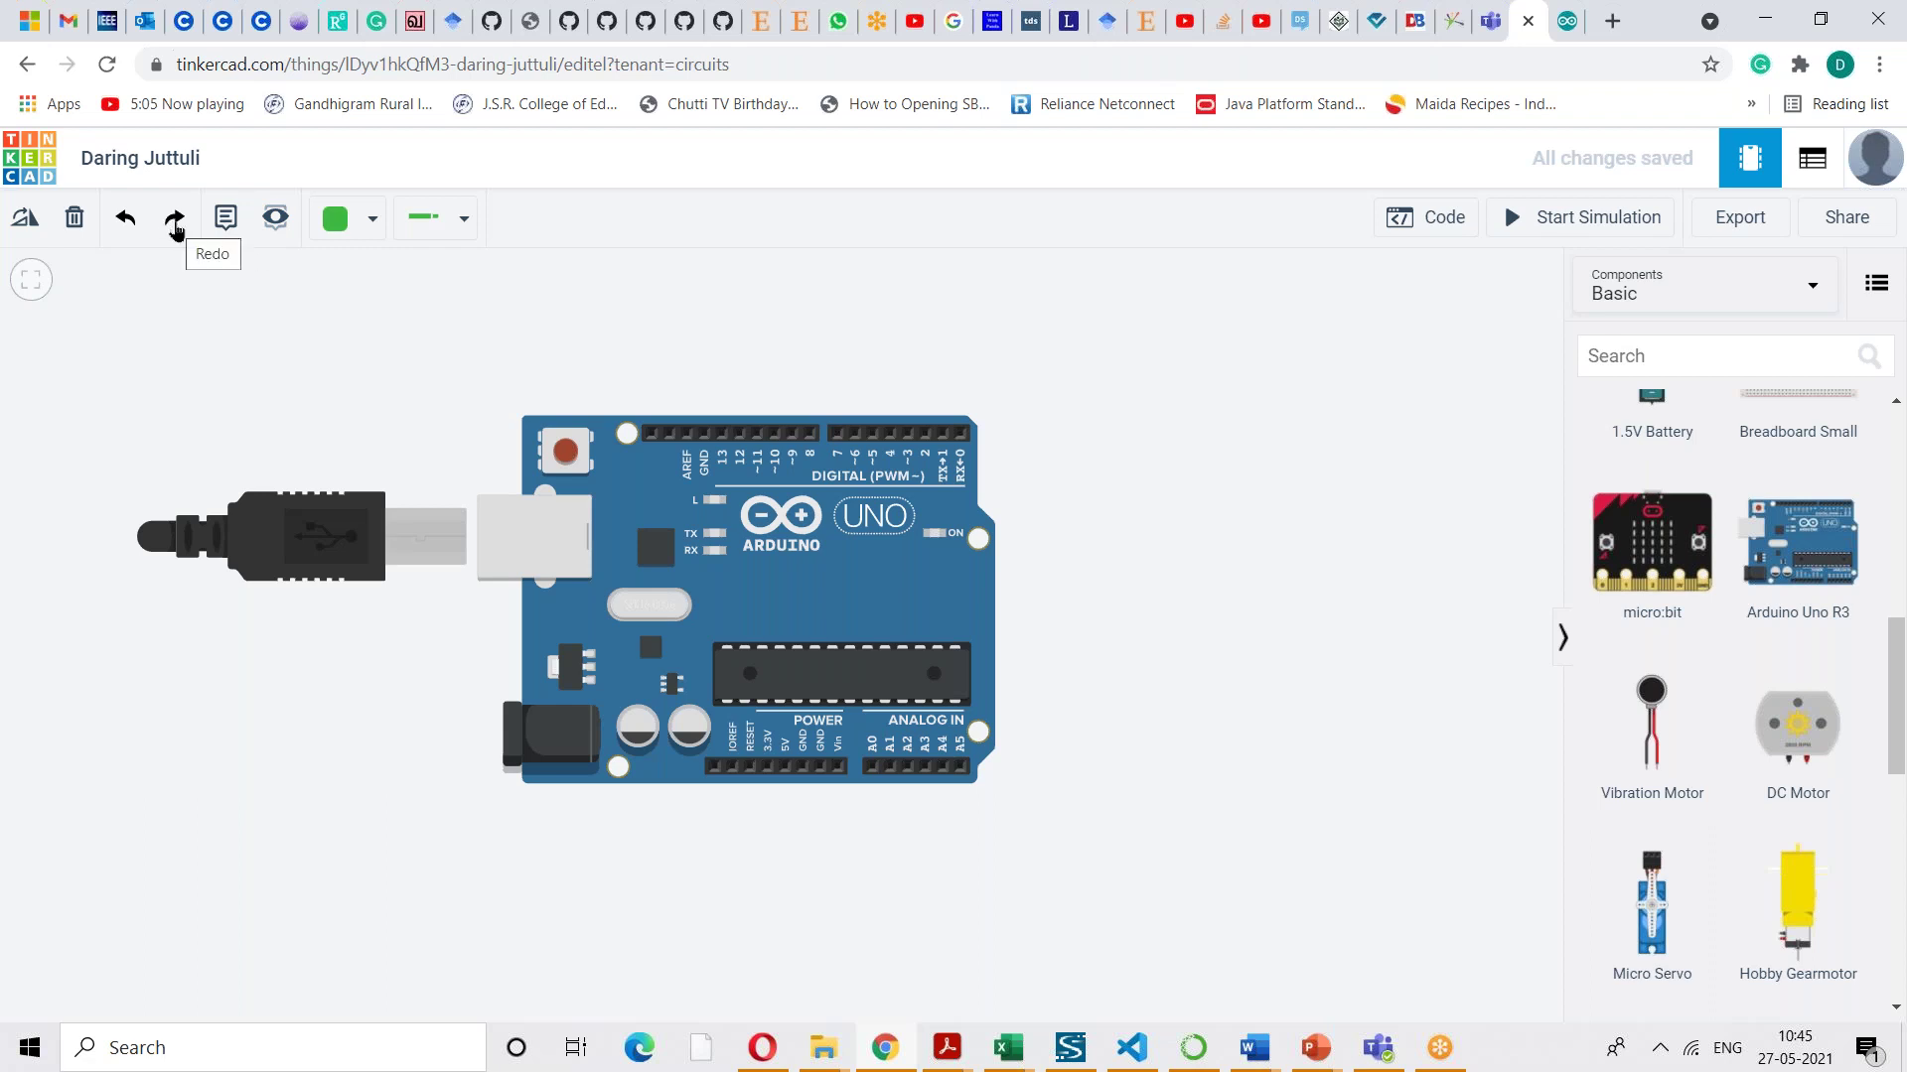
- Name the Arduino Uno R3 board Microcontroller and shift it slightly to the right
drag(826, 537, 898, 578)
drag(1332, 328, 1312, 328)
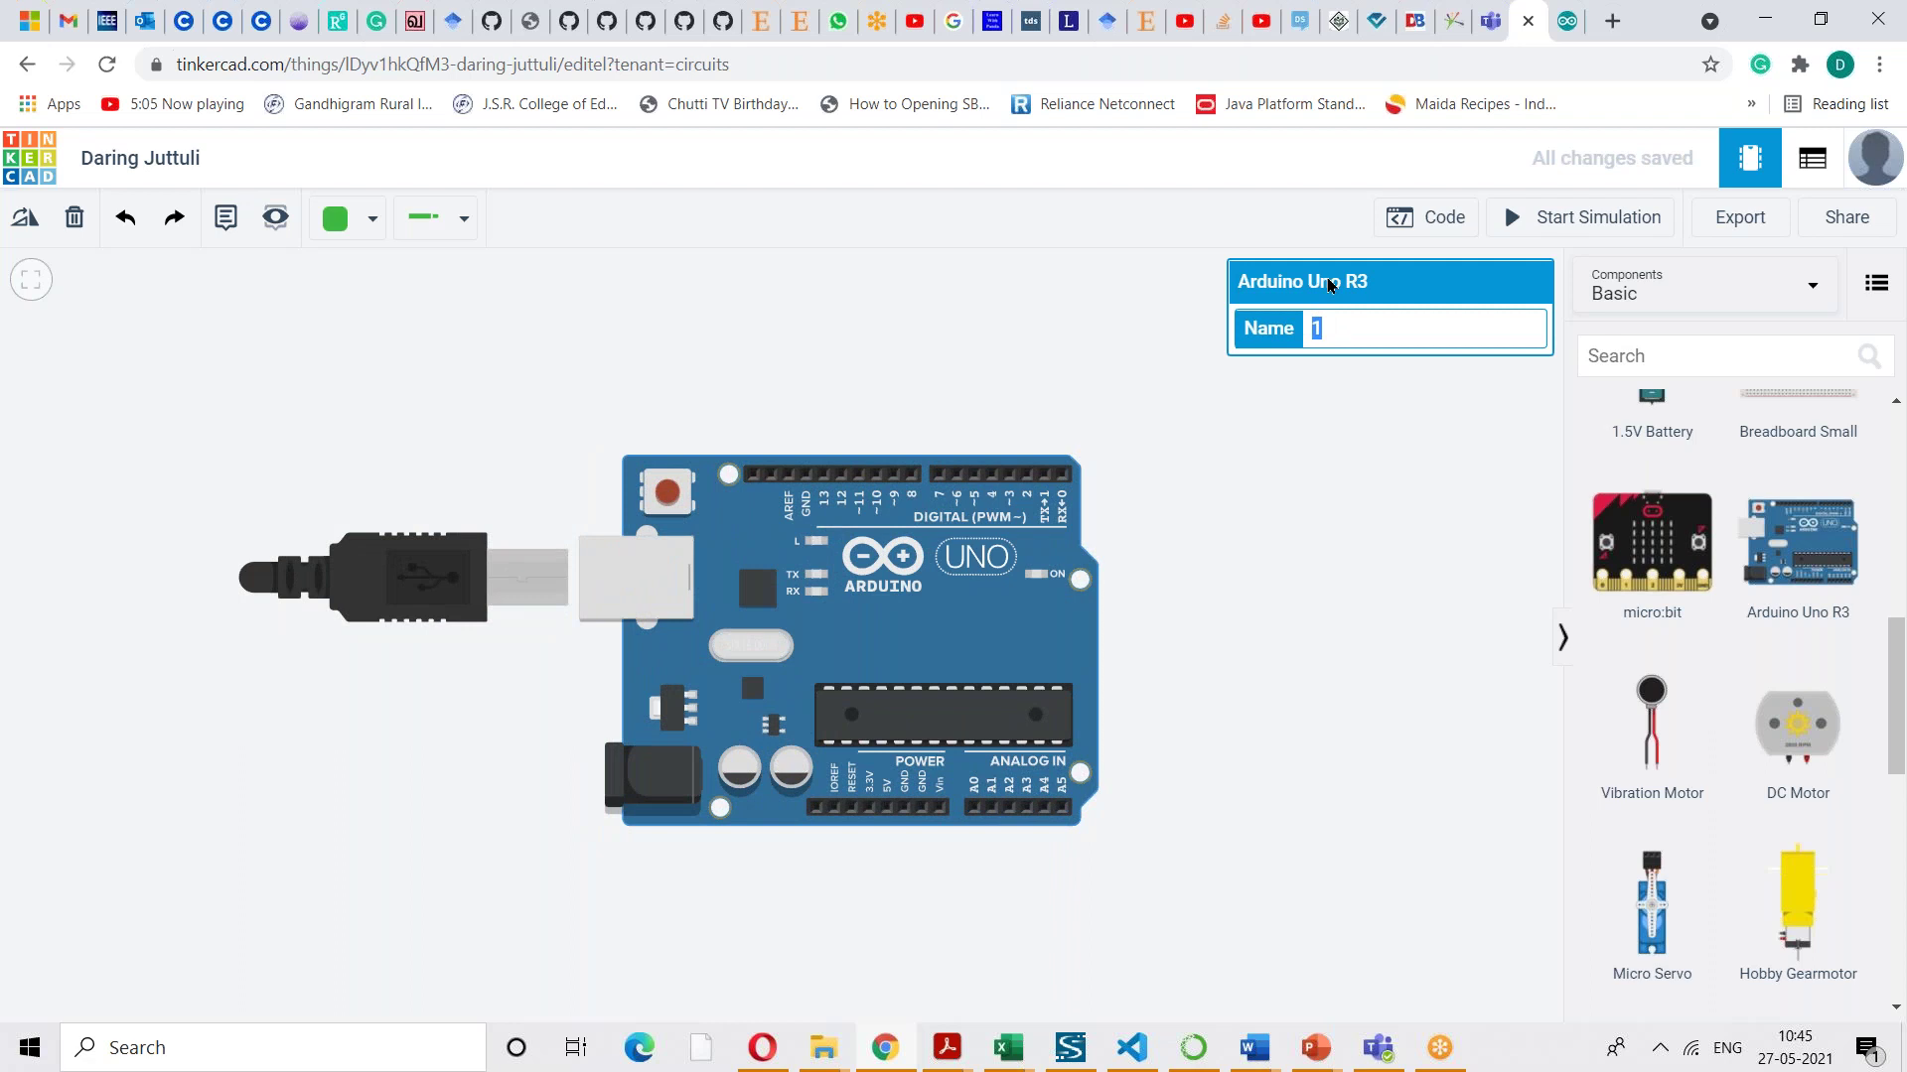
text(Microcontroller)
drag(963, 606, 1003, 602)
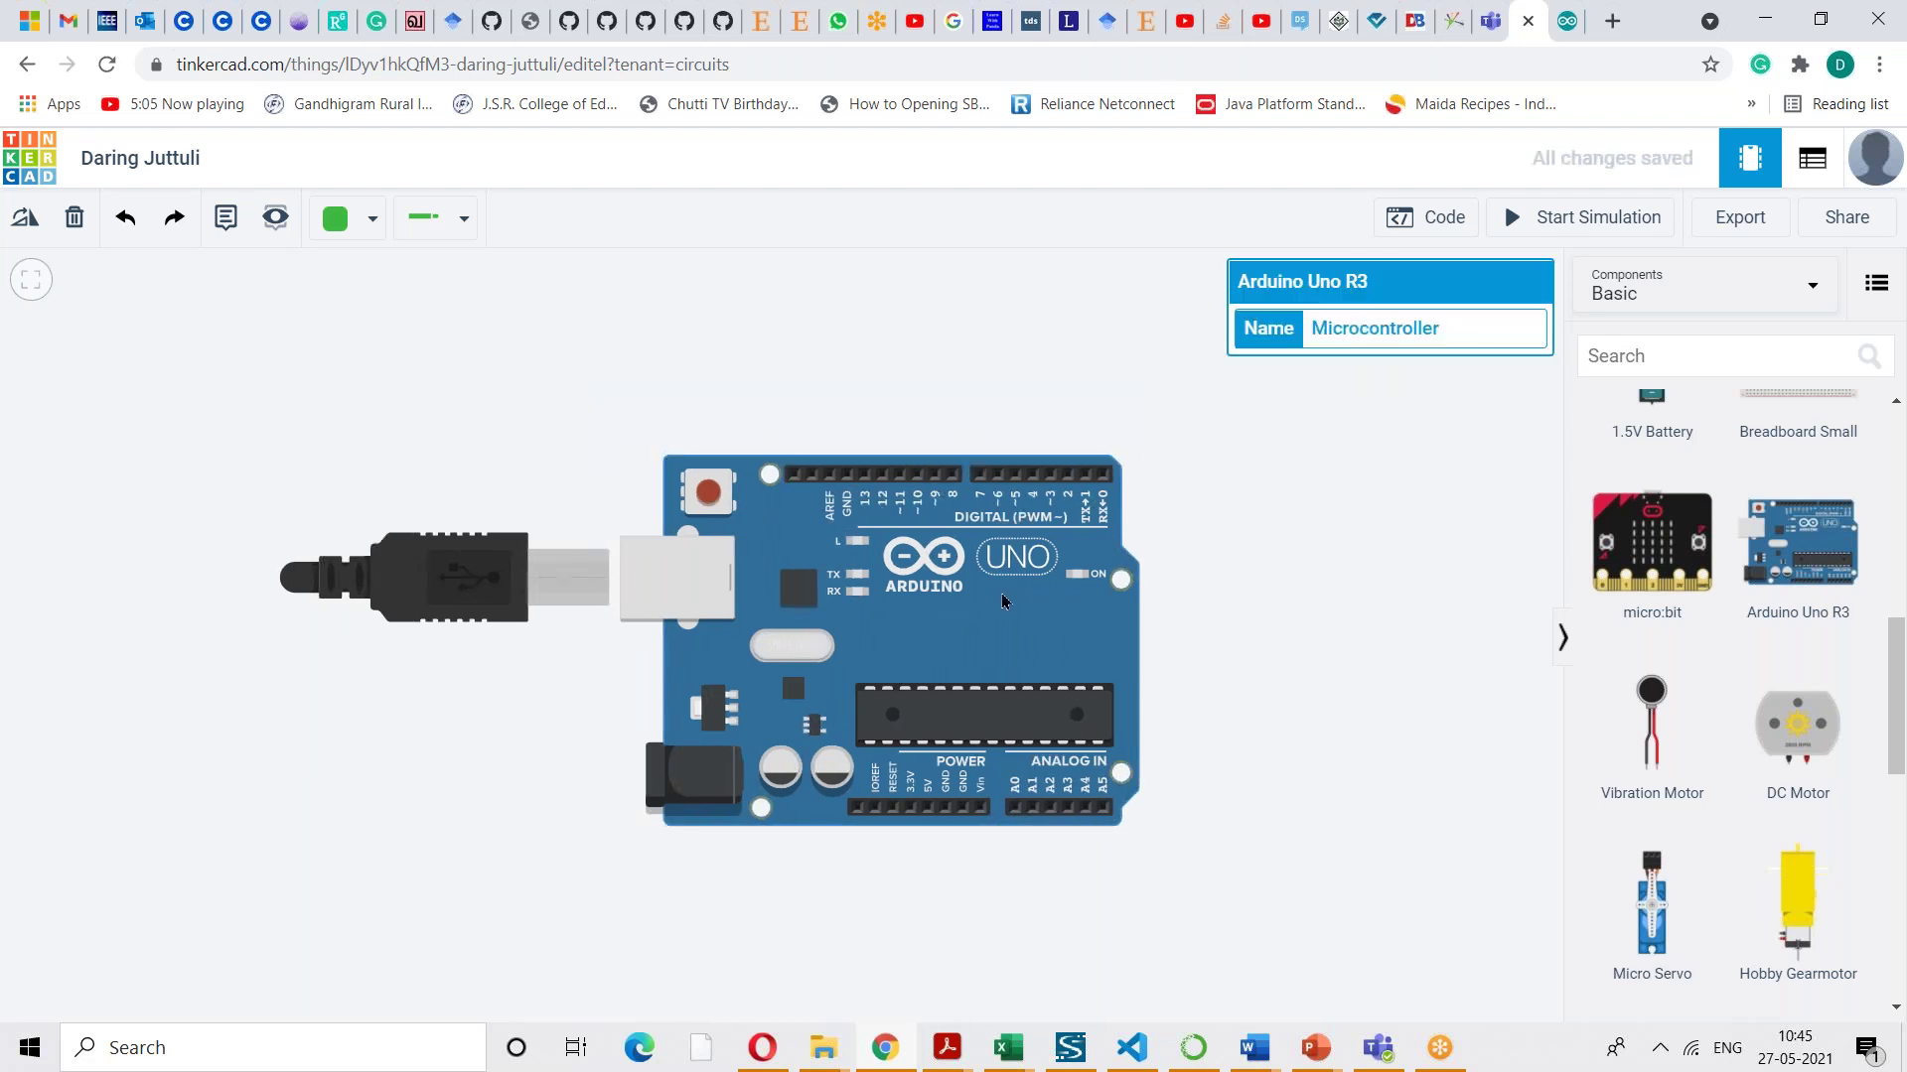
click(173, 223)
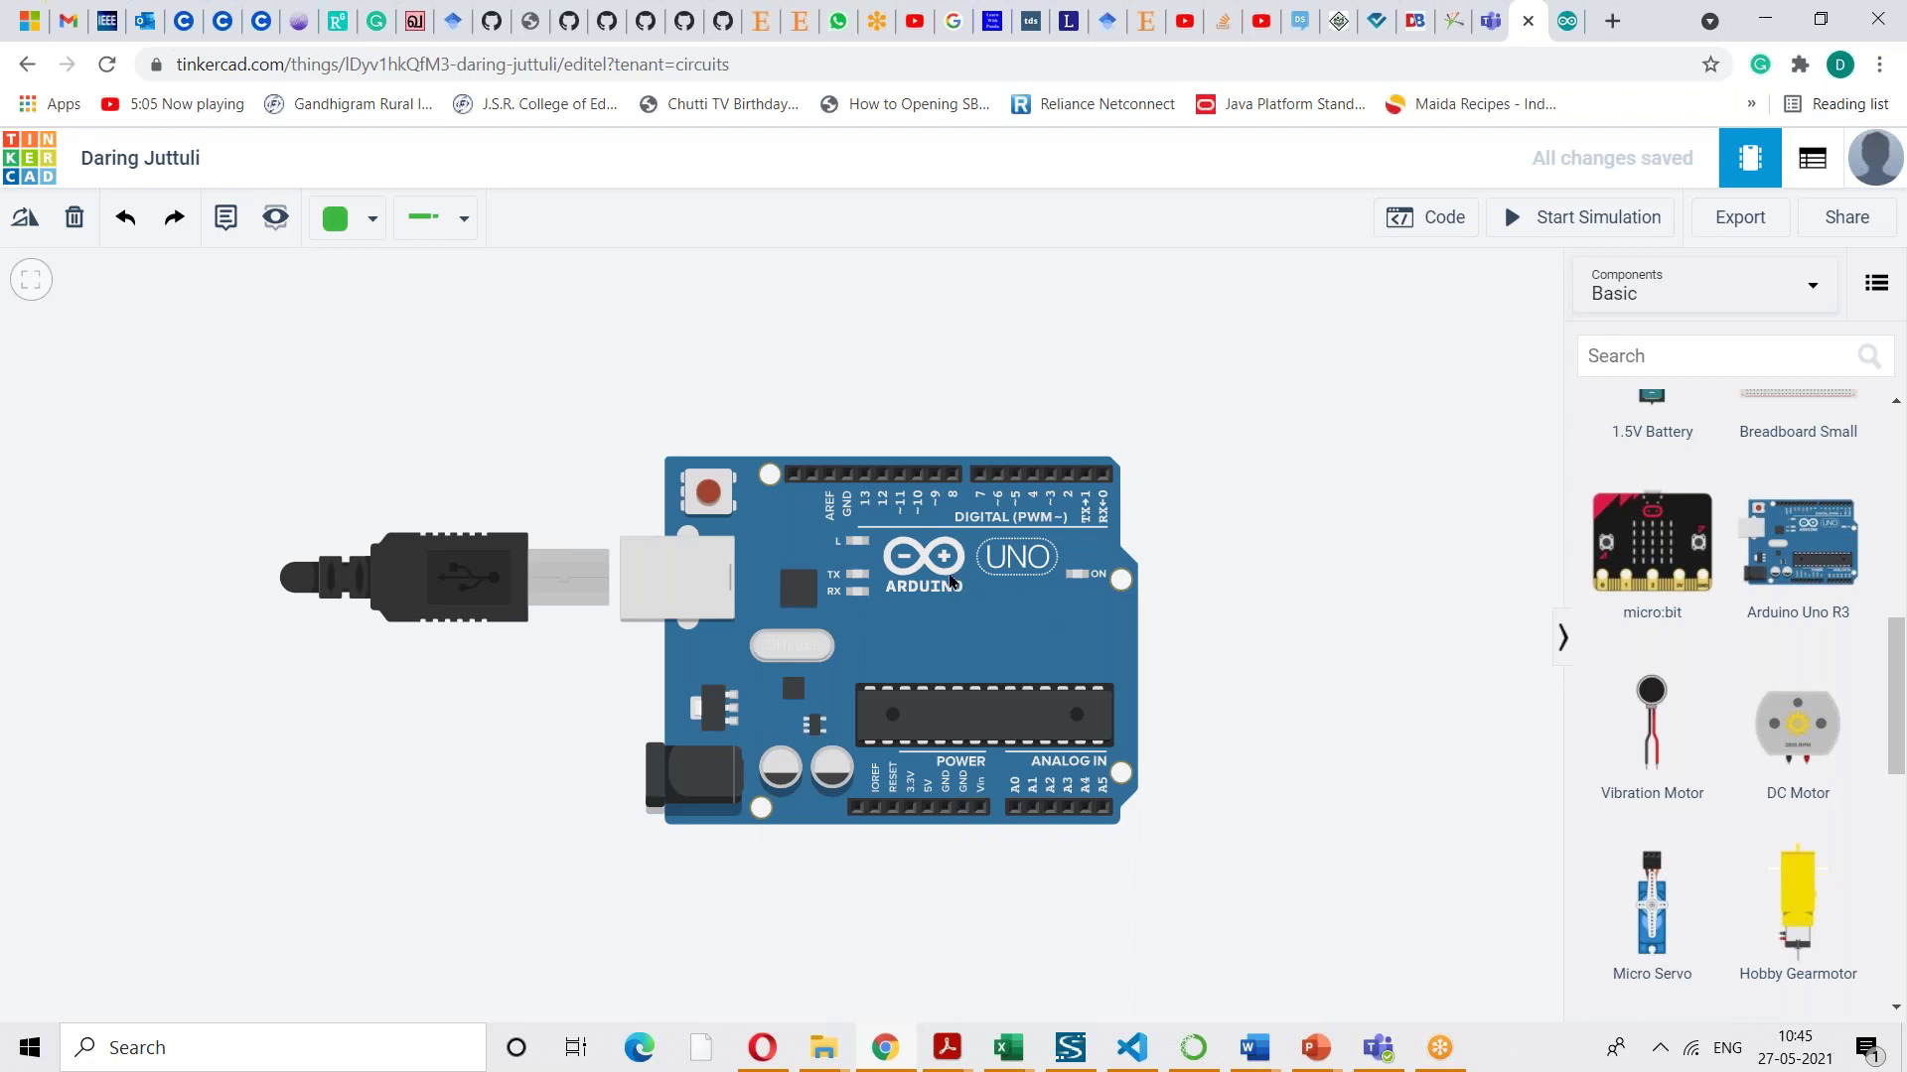
- Reposition the Arduino Uno board in the upper middle of the circuit area, leaving free space beside it
drag(950, 581, 953, 548)
click(201, 256)
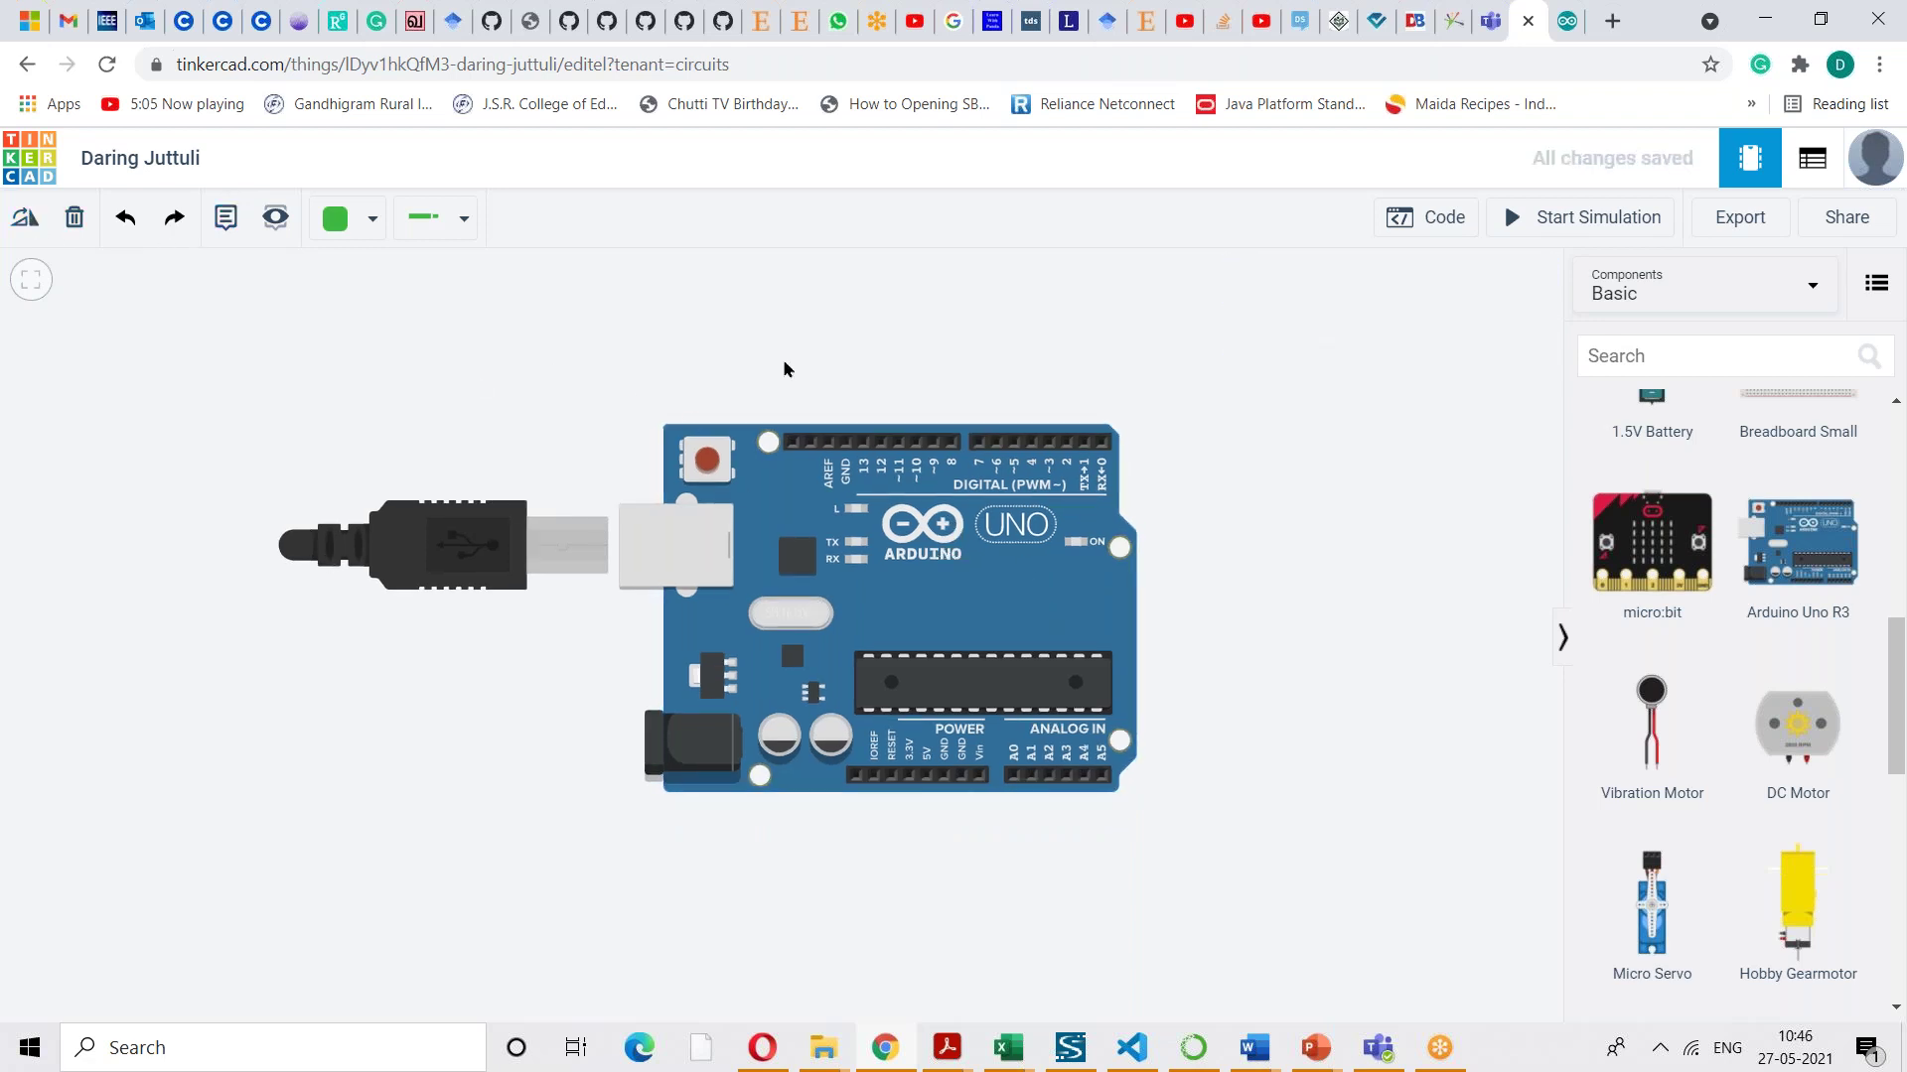
drag(895, 546, 911, 596)
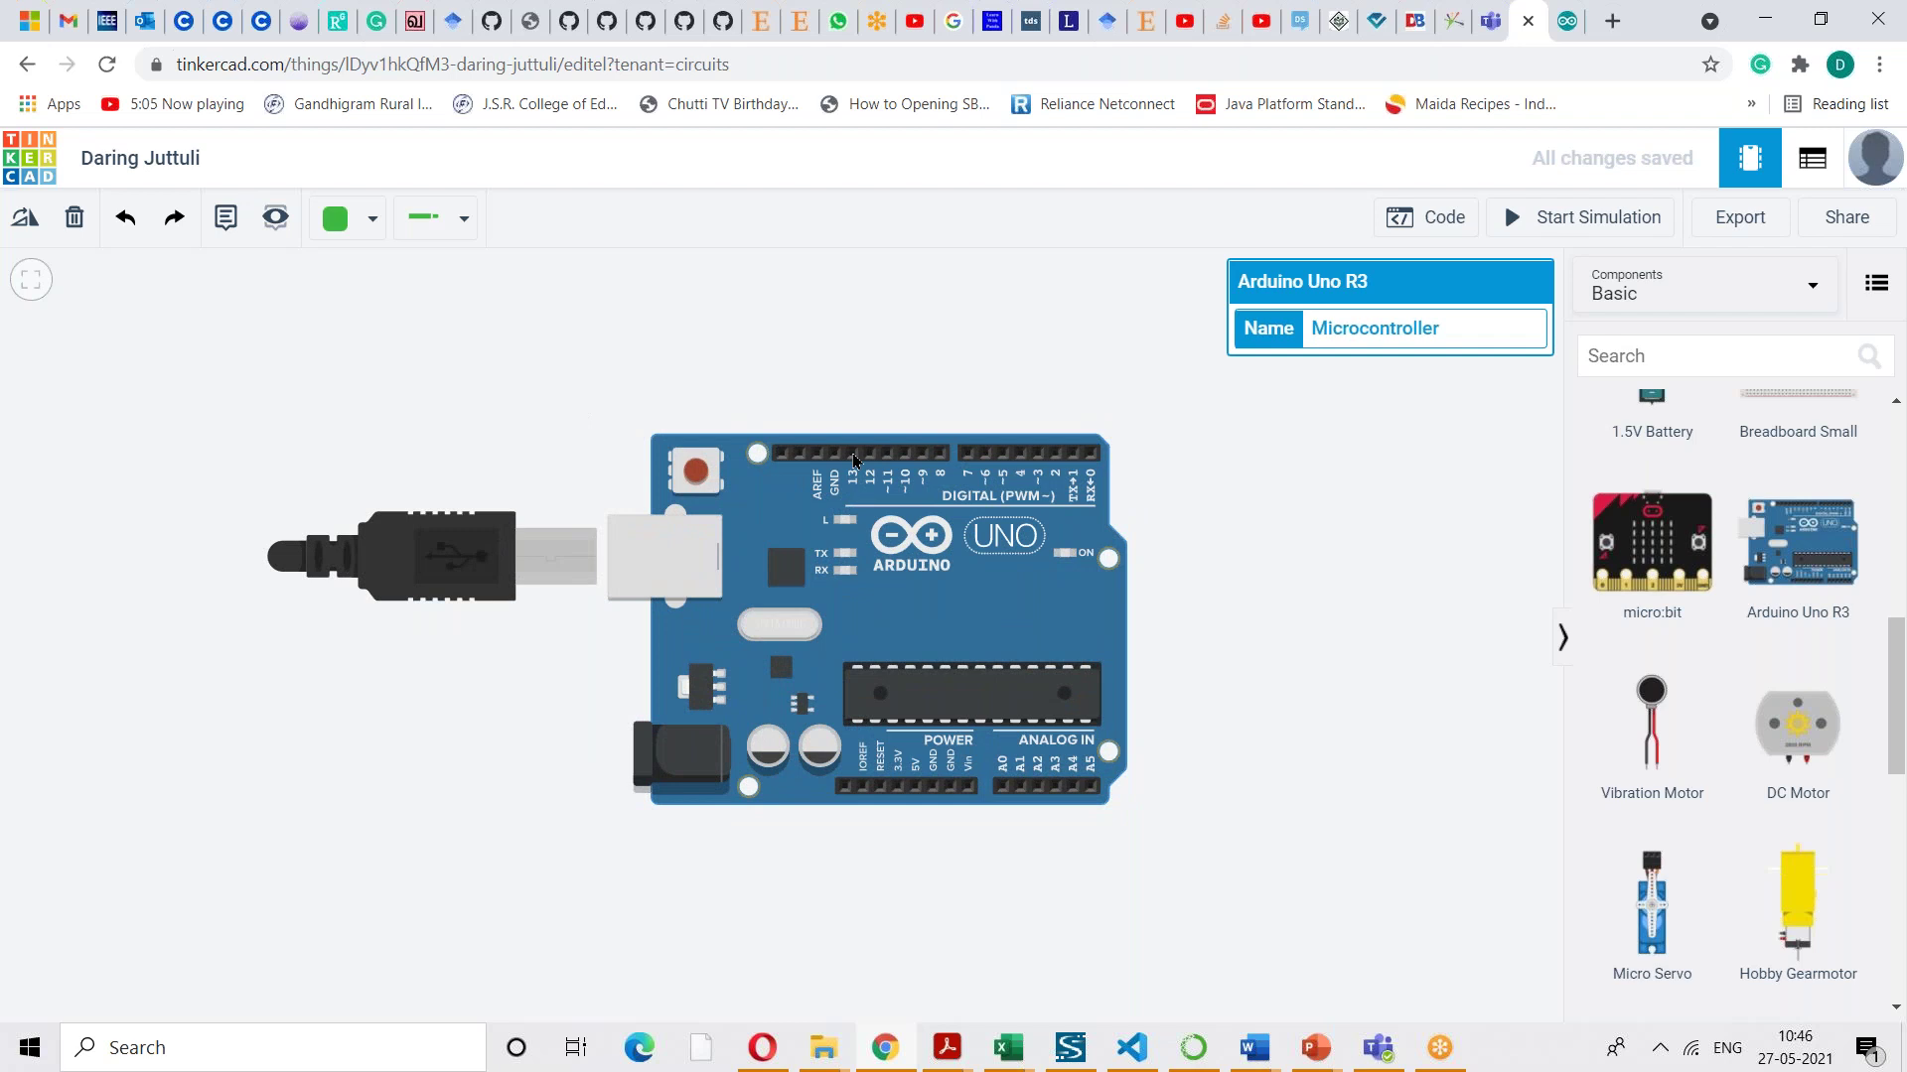
click(1270, 662)
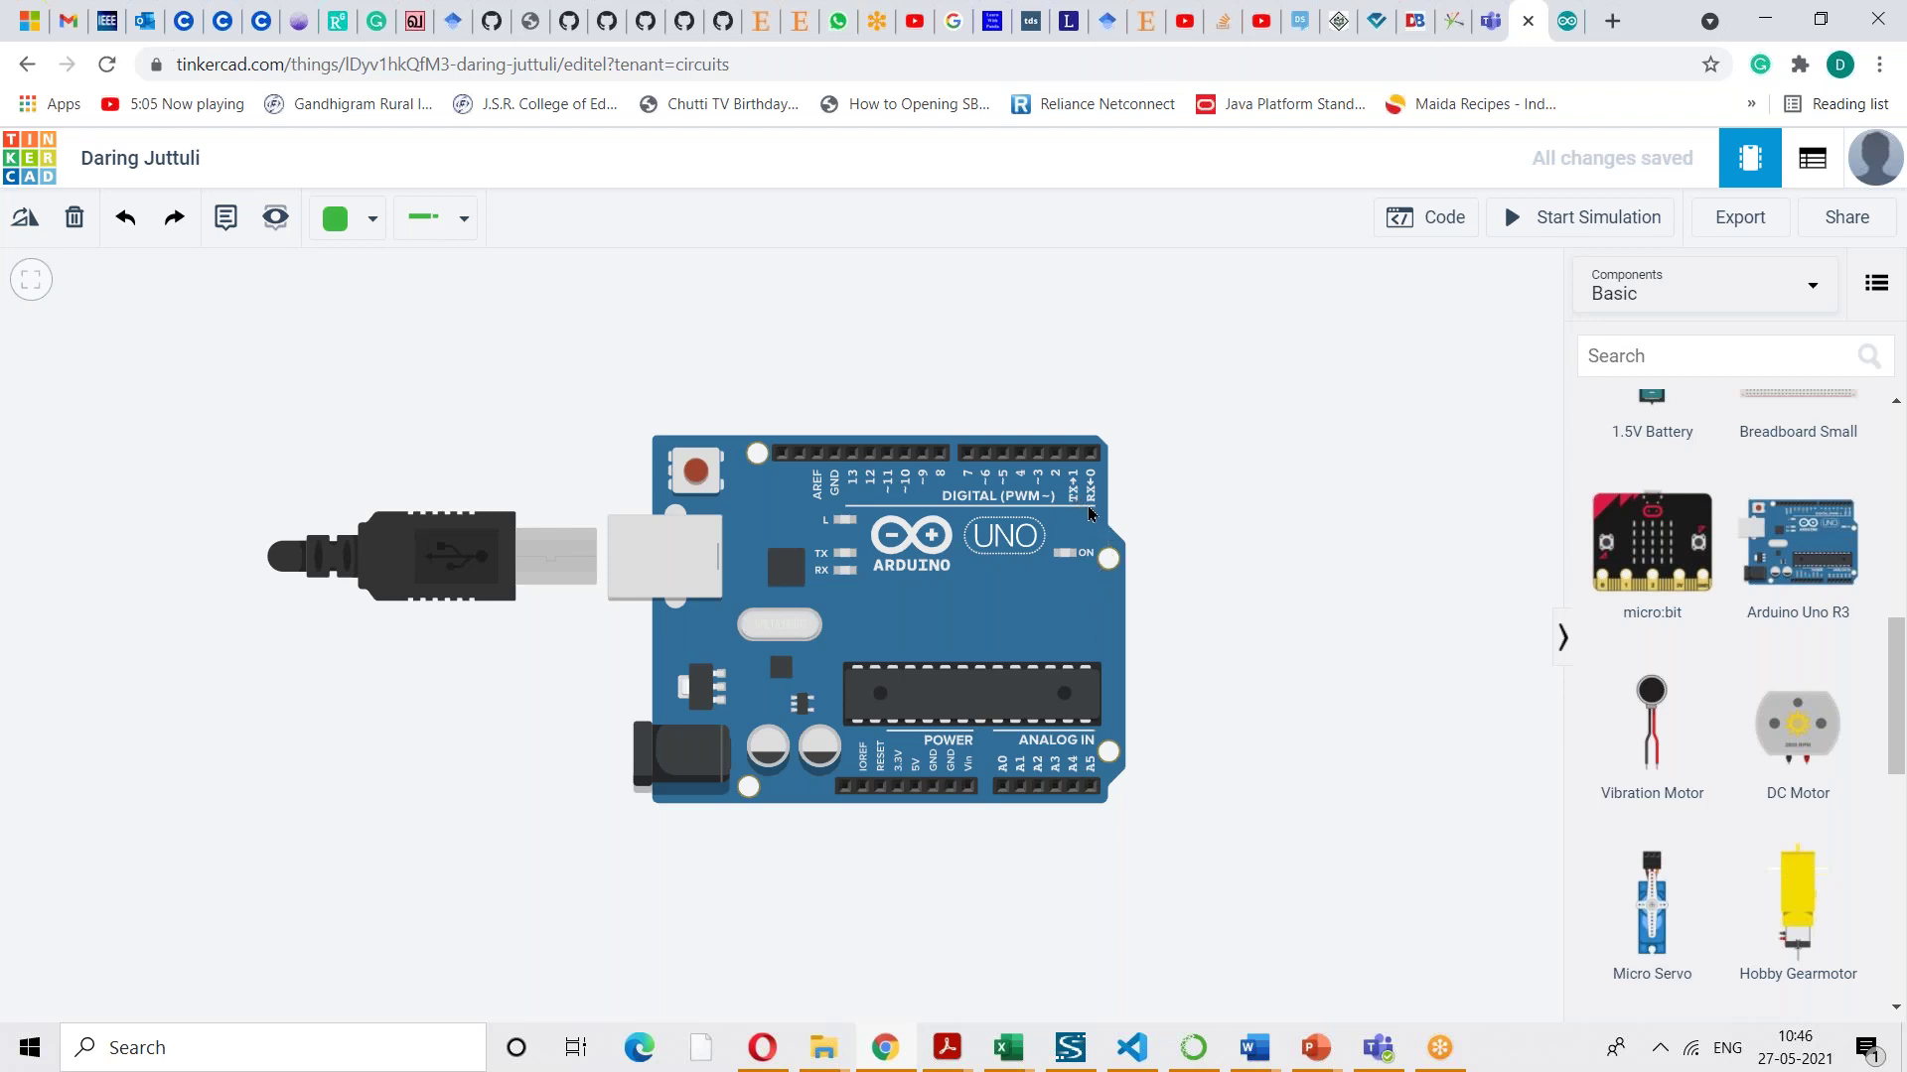
drag(1089, 511, 1116, 511)
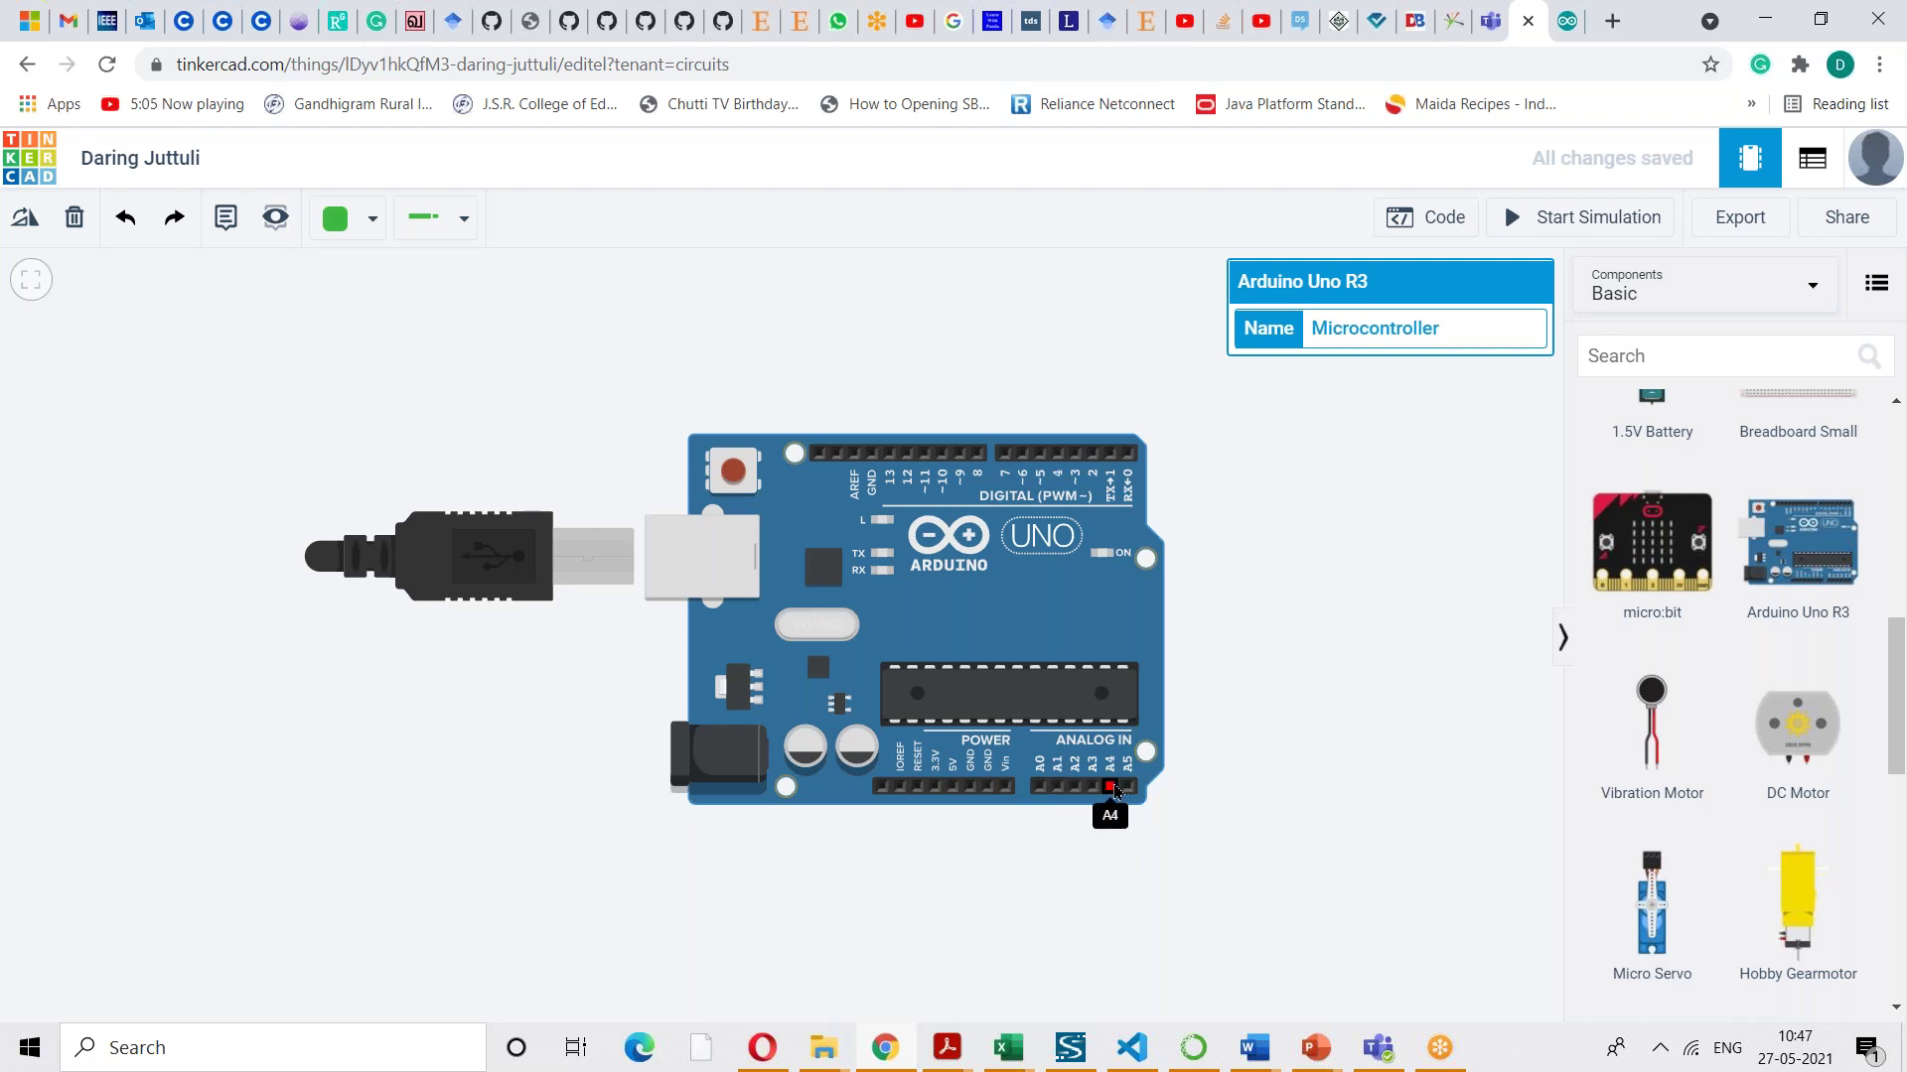
drag(1894, 667, 1895, 826)
drag(1058, 691, 1013, 603)
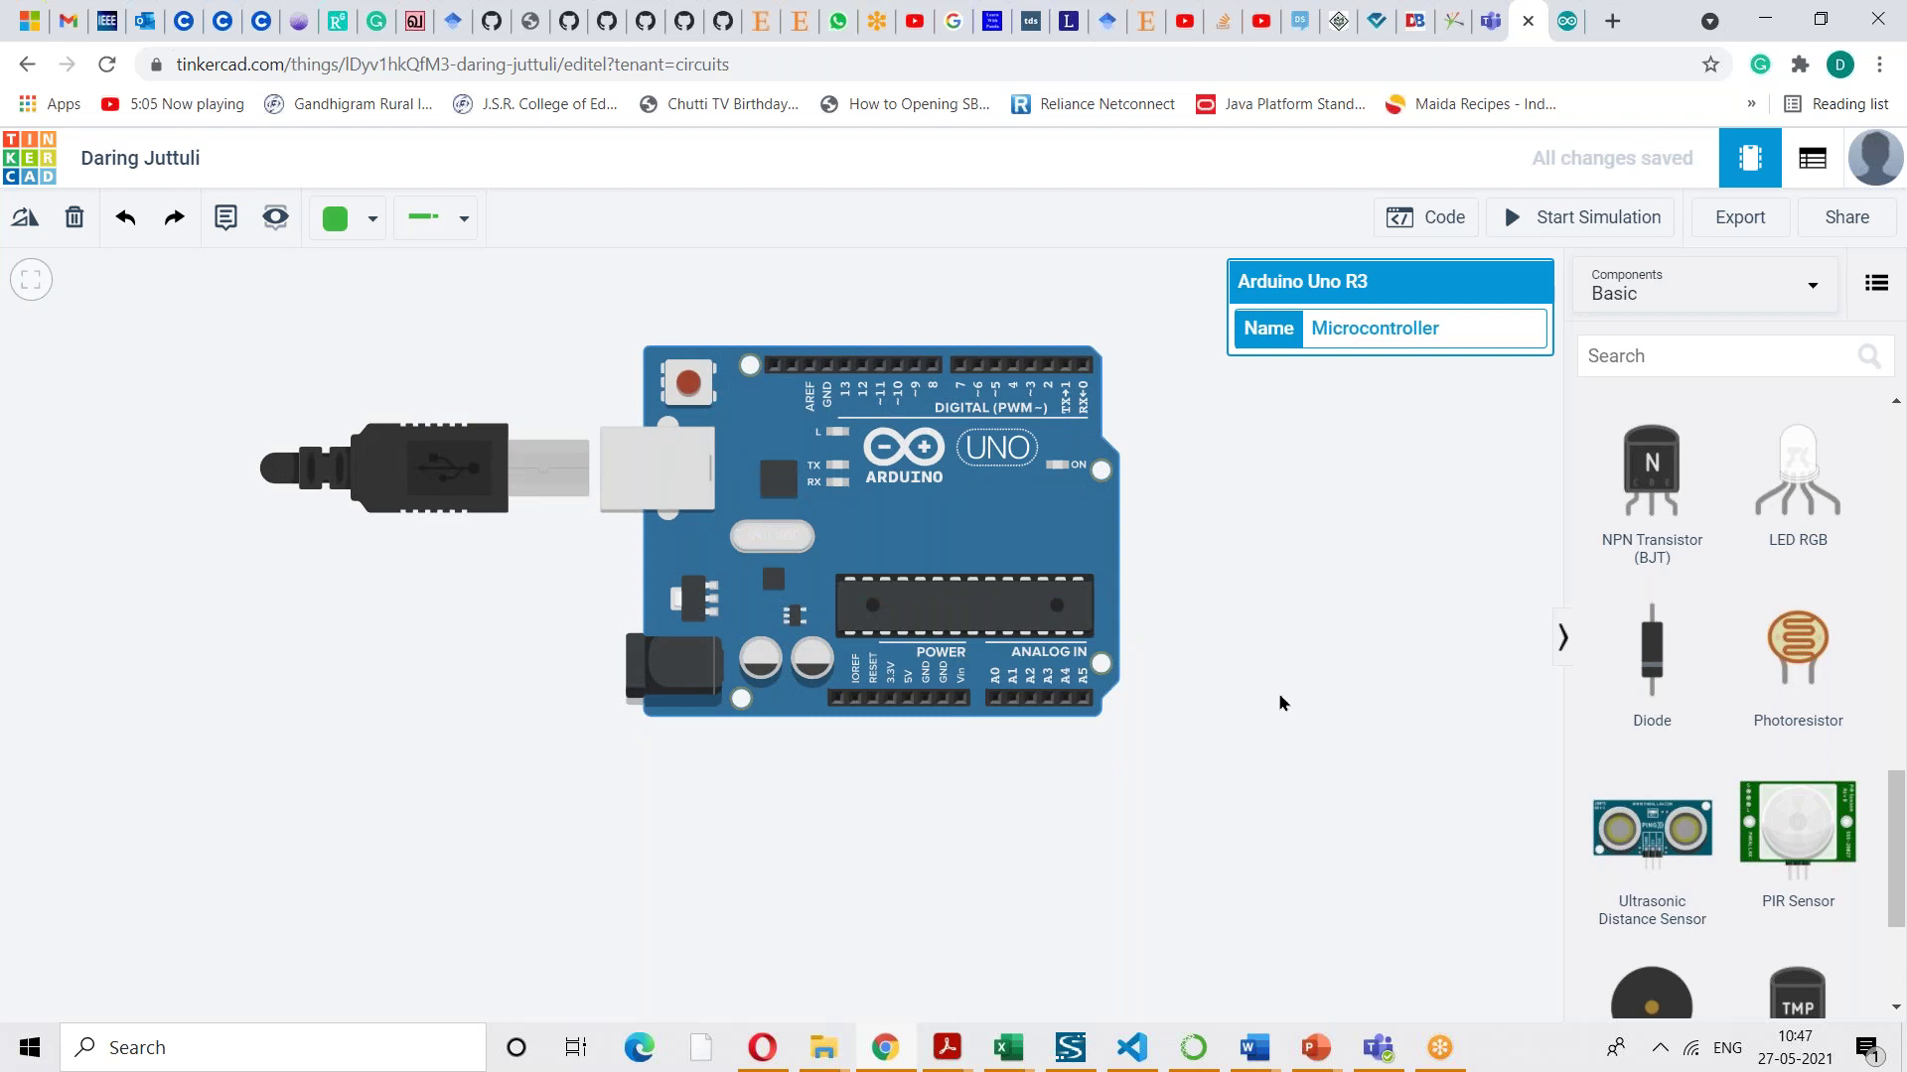
- Show all components and place the three-pin Parallax Ultrasonic Distance Sensor to the right of the Arduino board
drag(1895, 817, 1897, 440)
click(1775, 289)
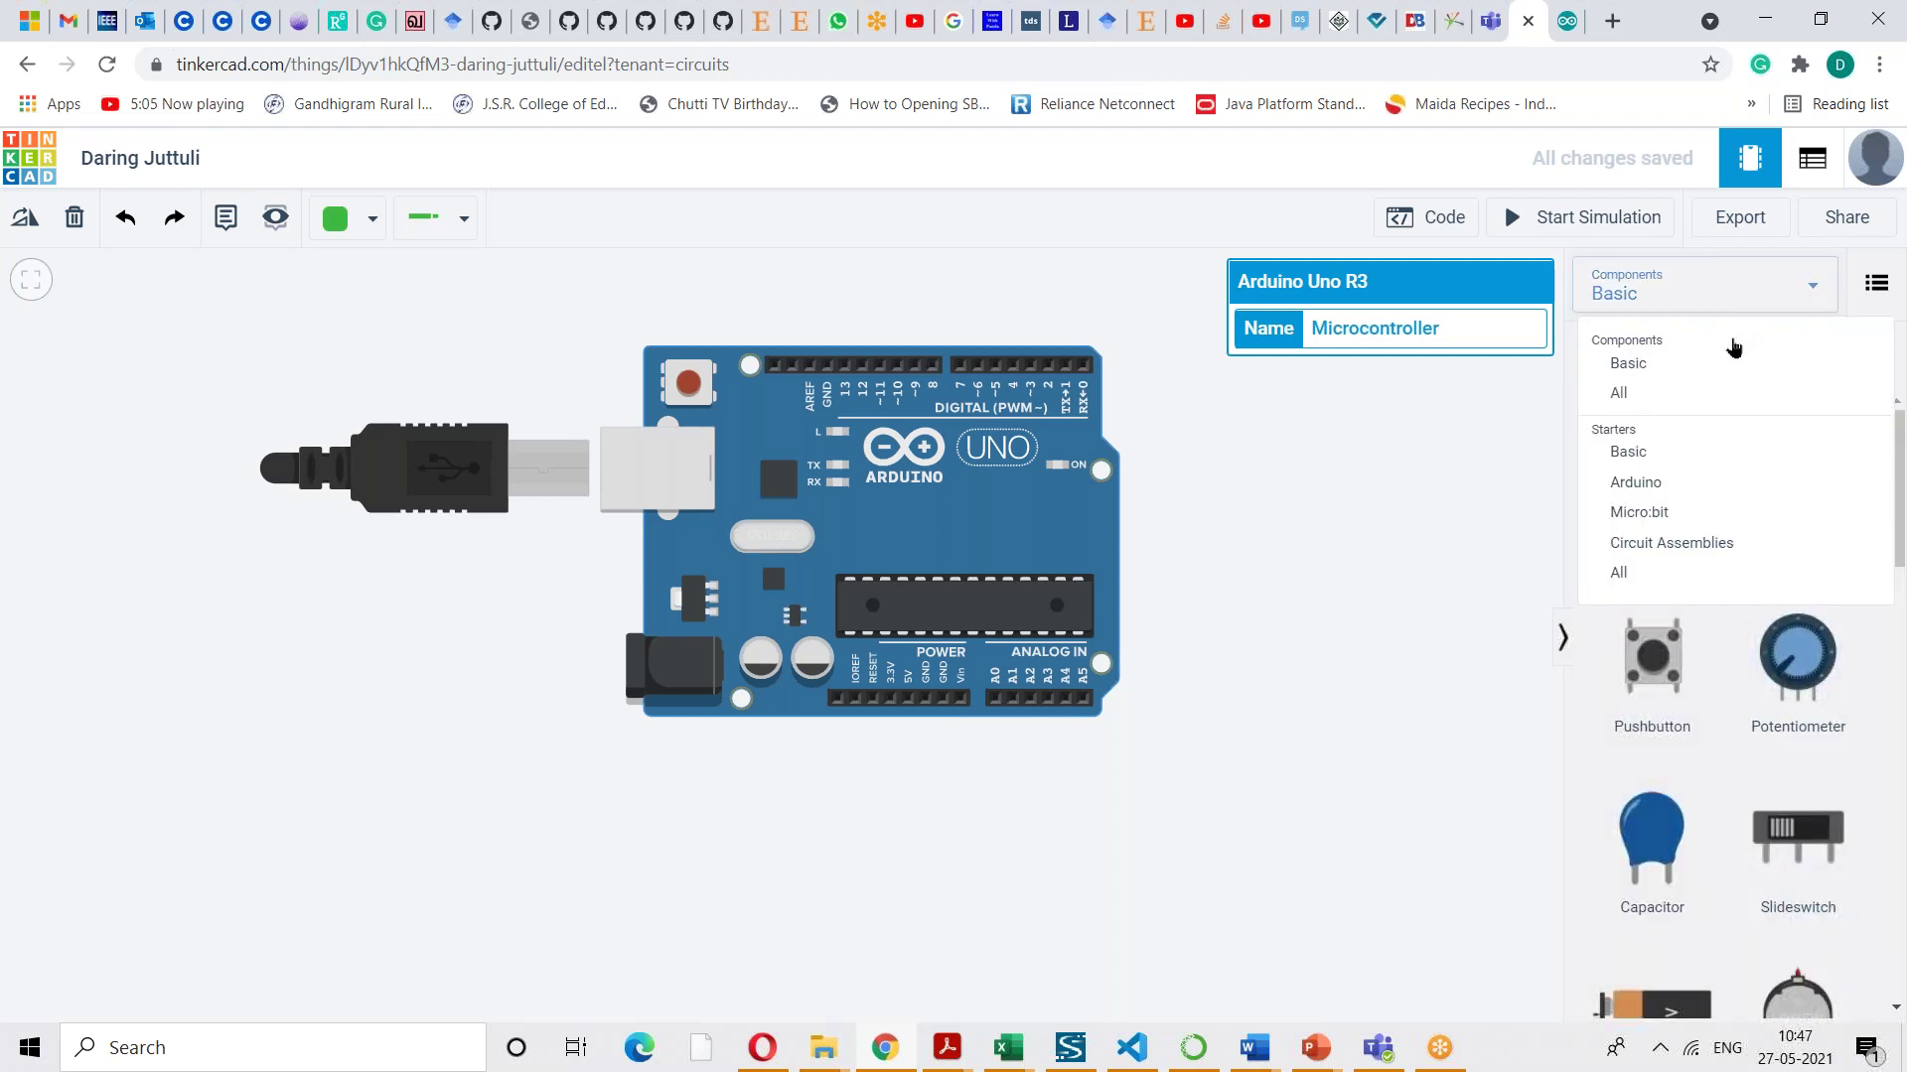
click(1685, 392)
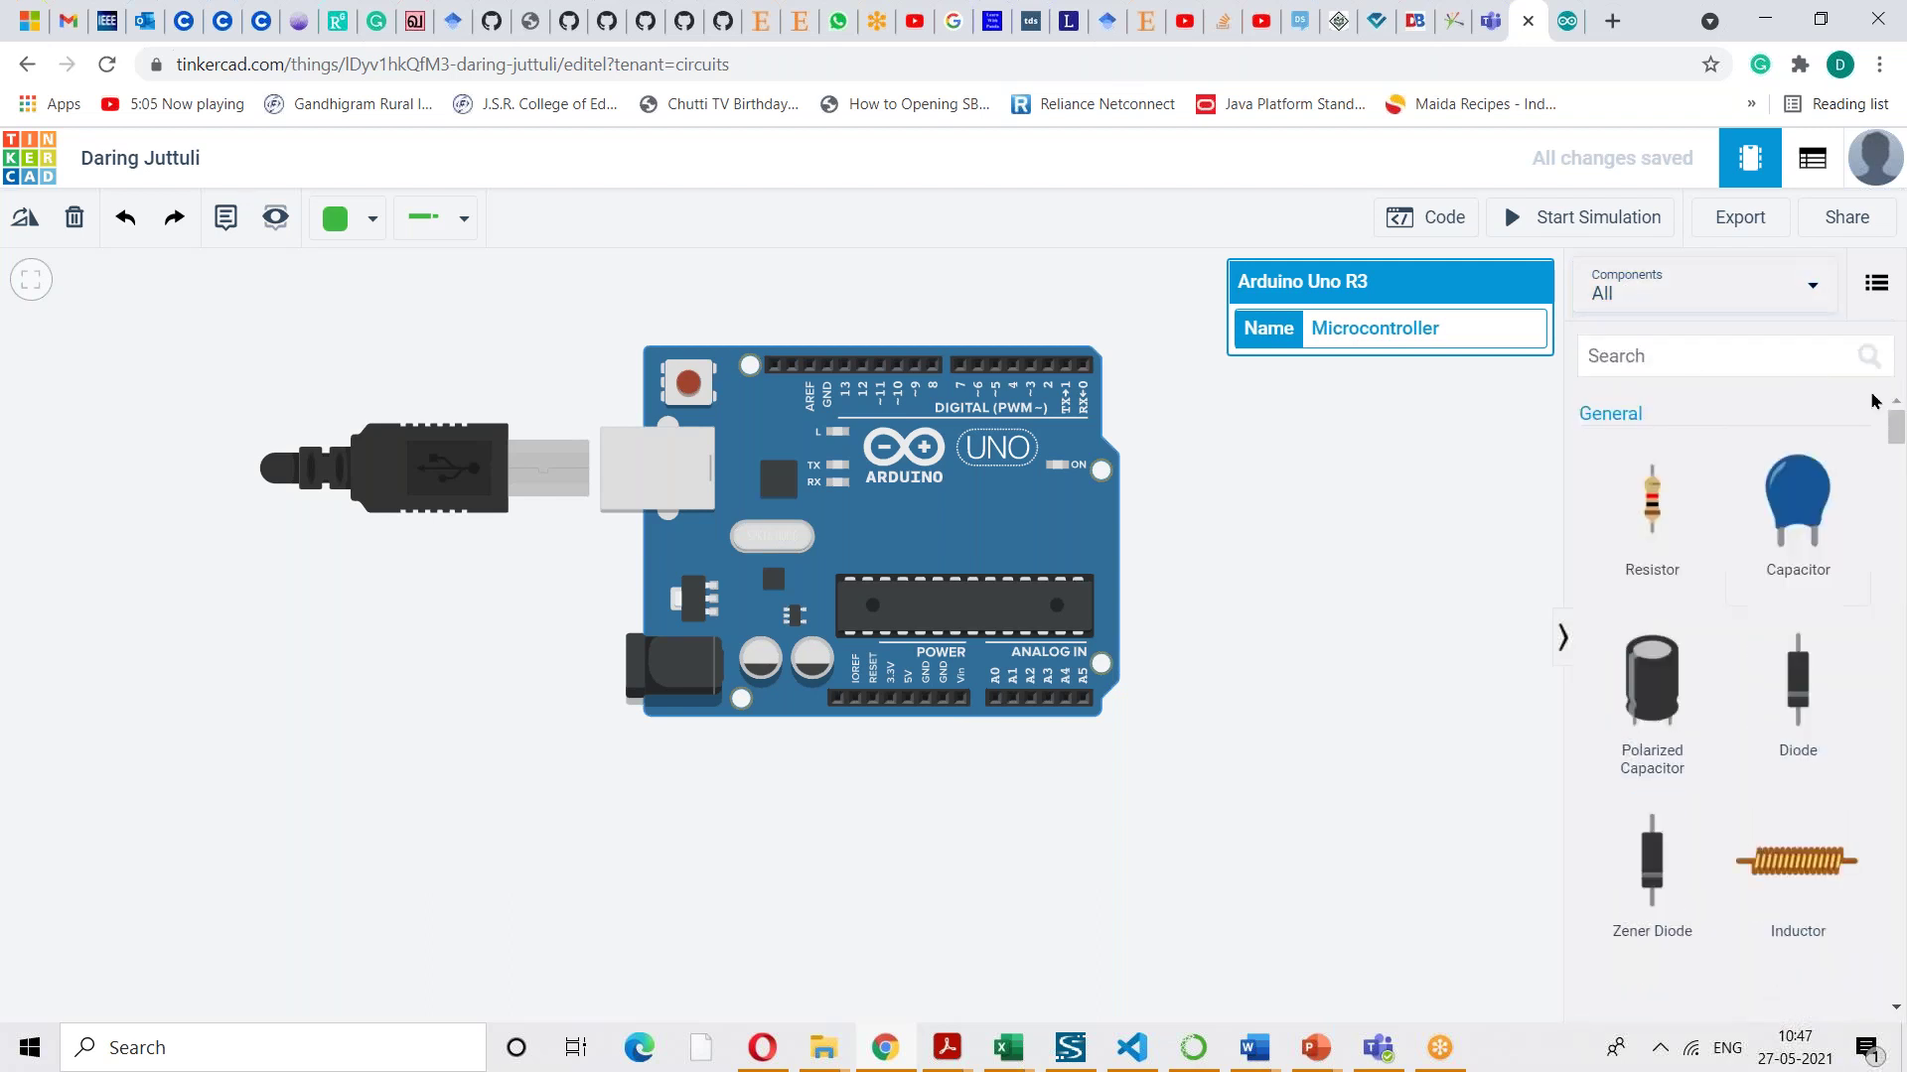
drag(1897, 425, 1356, 587)
click(1408, 791)
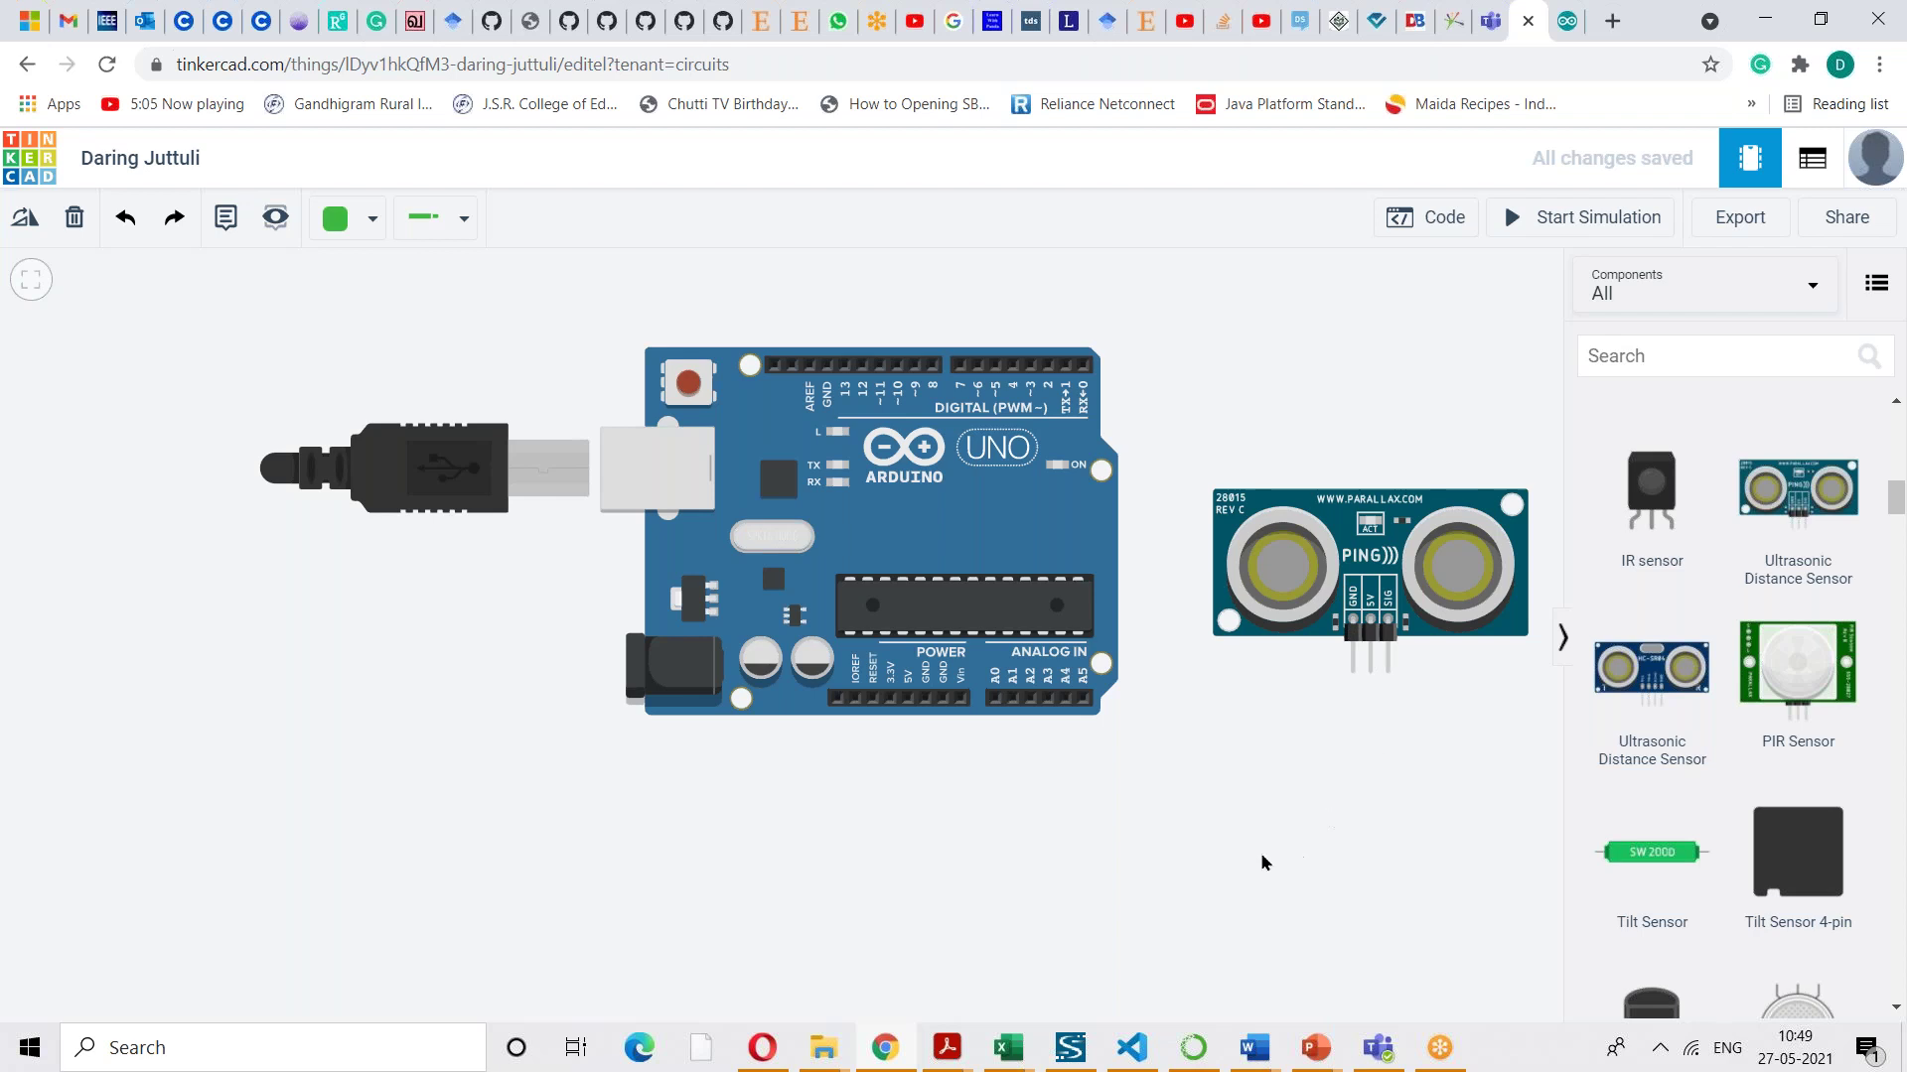
- Wire Arduino pin A3 to the ultrasonic sensor's SIG pin with a green wire routed below both parts
click(1048, 700)
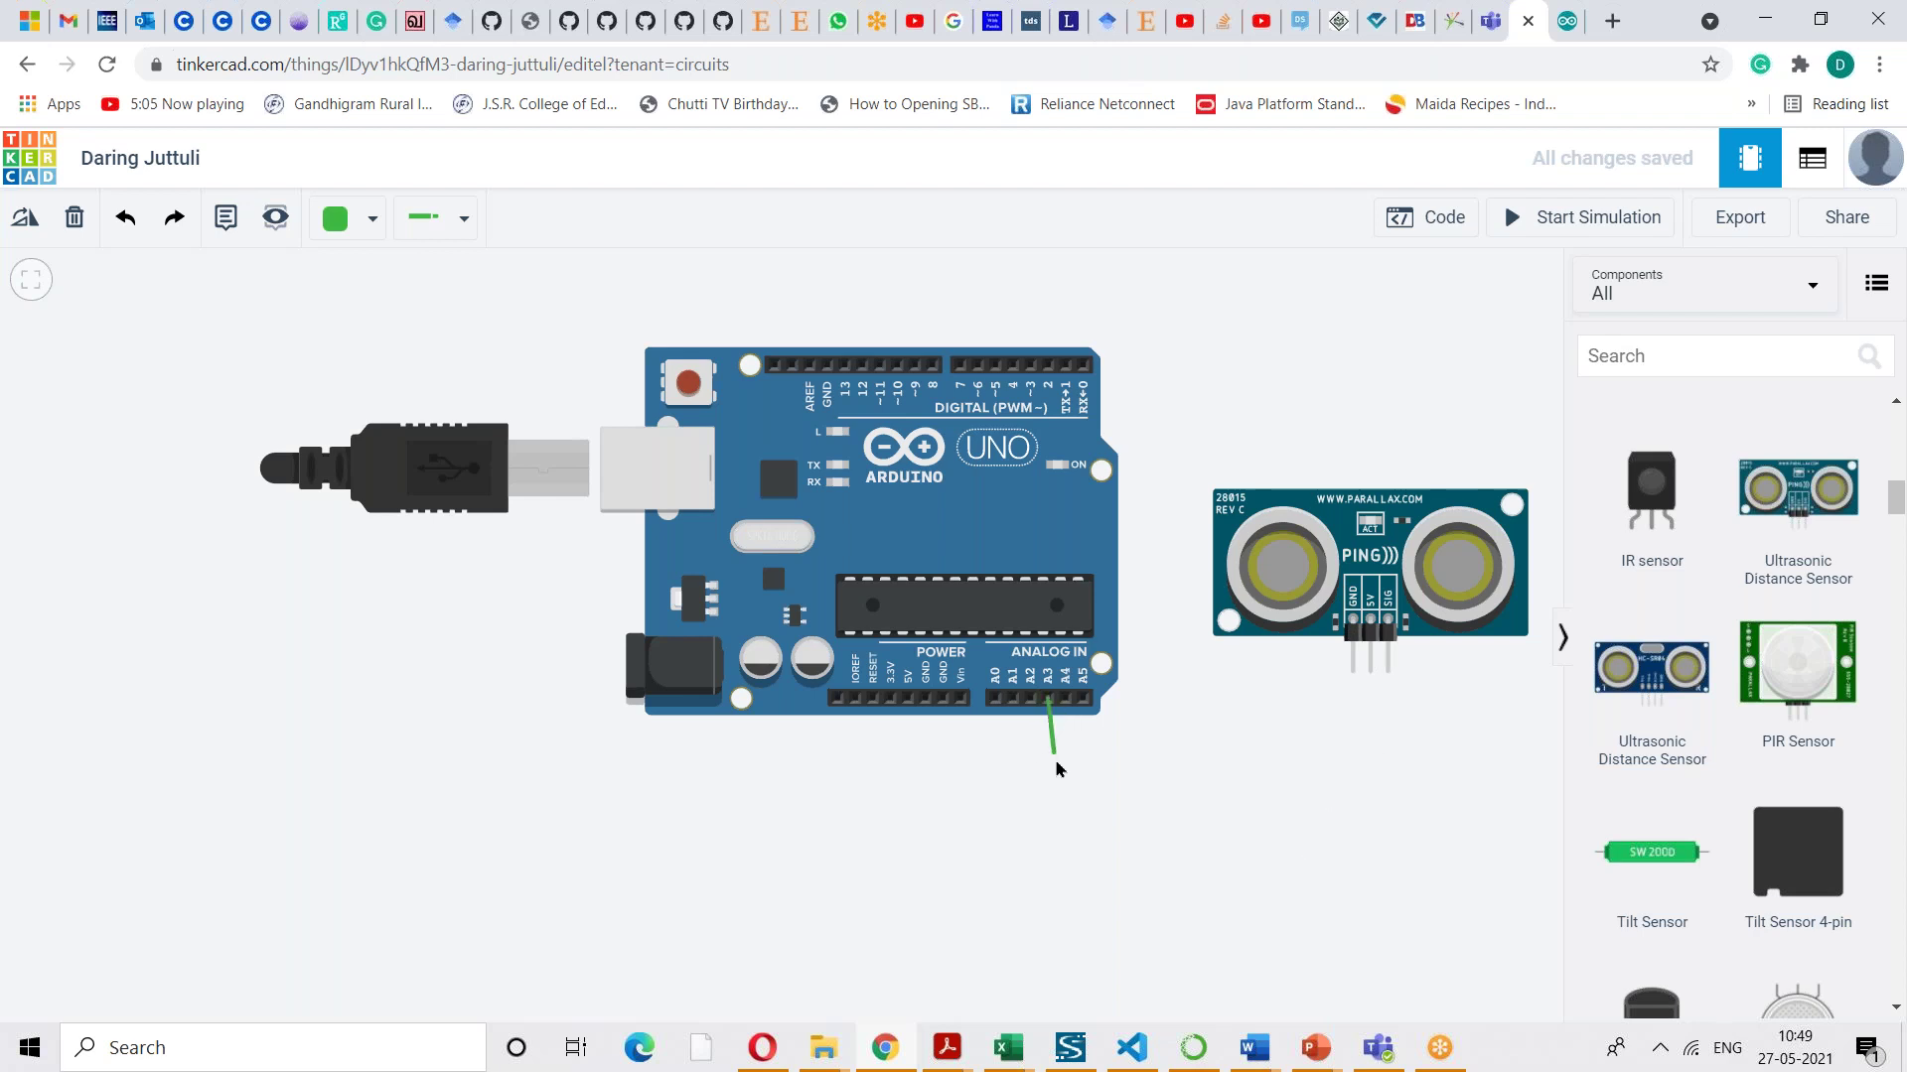
click(1050, 844)
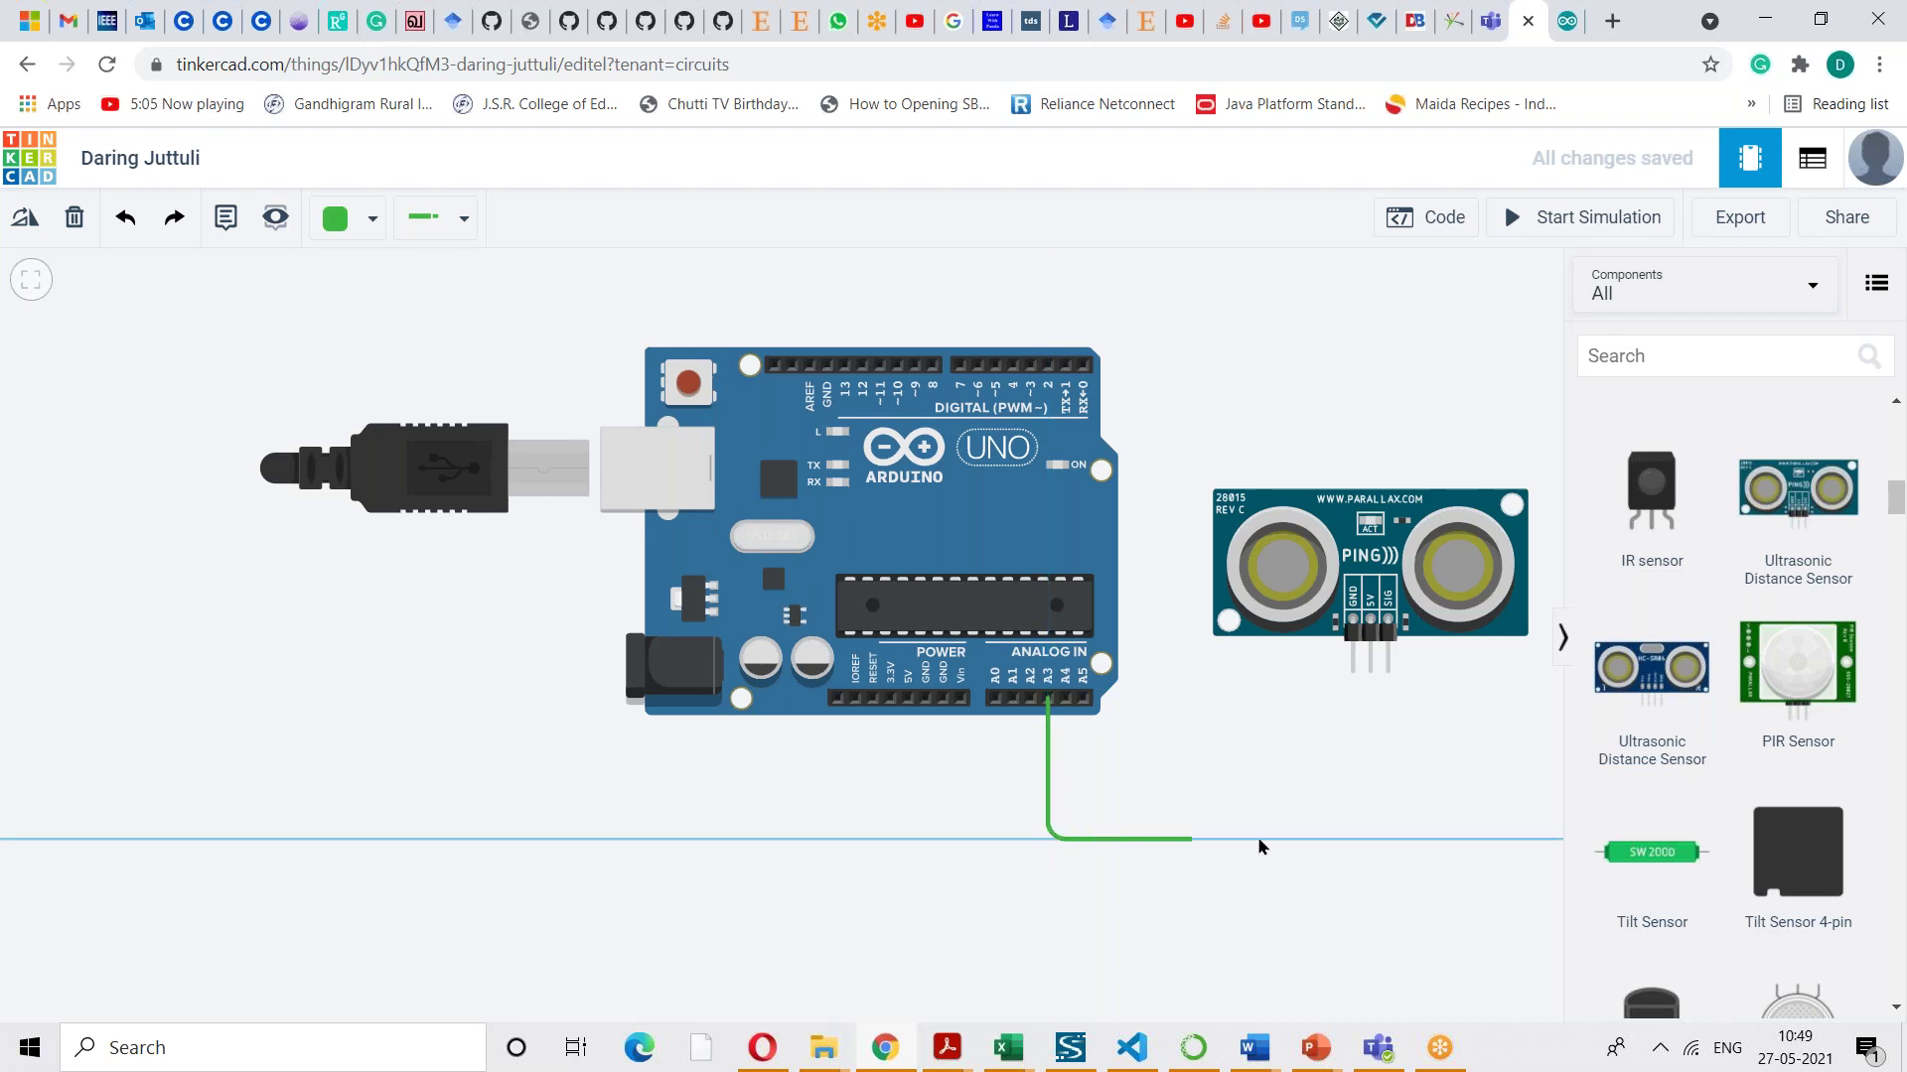
click(1389, 845)
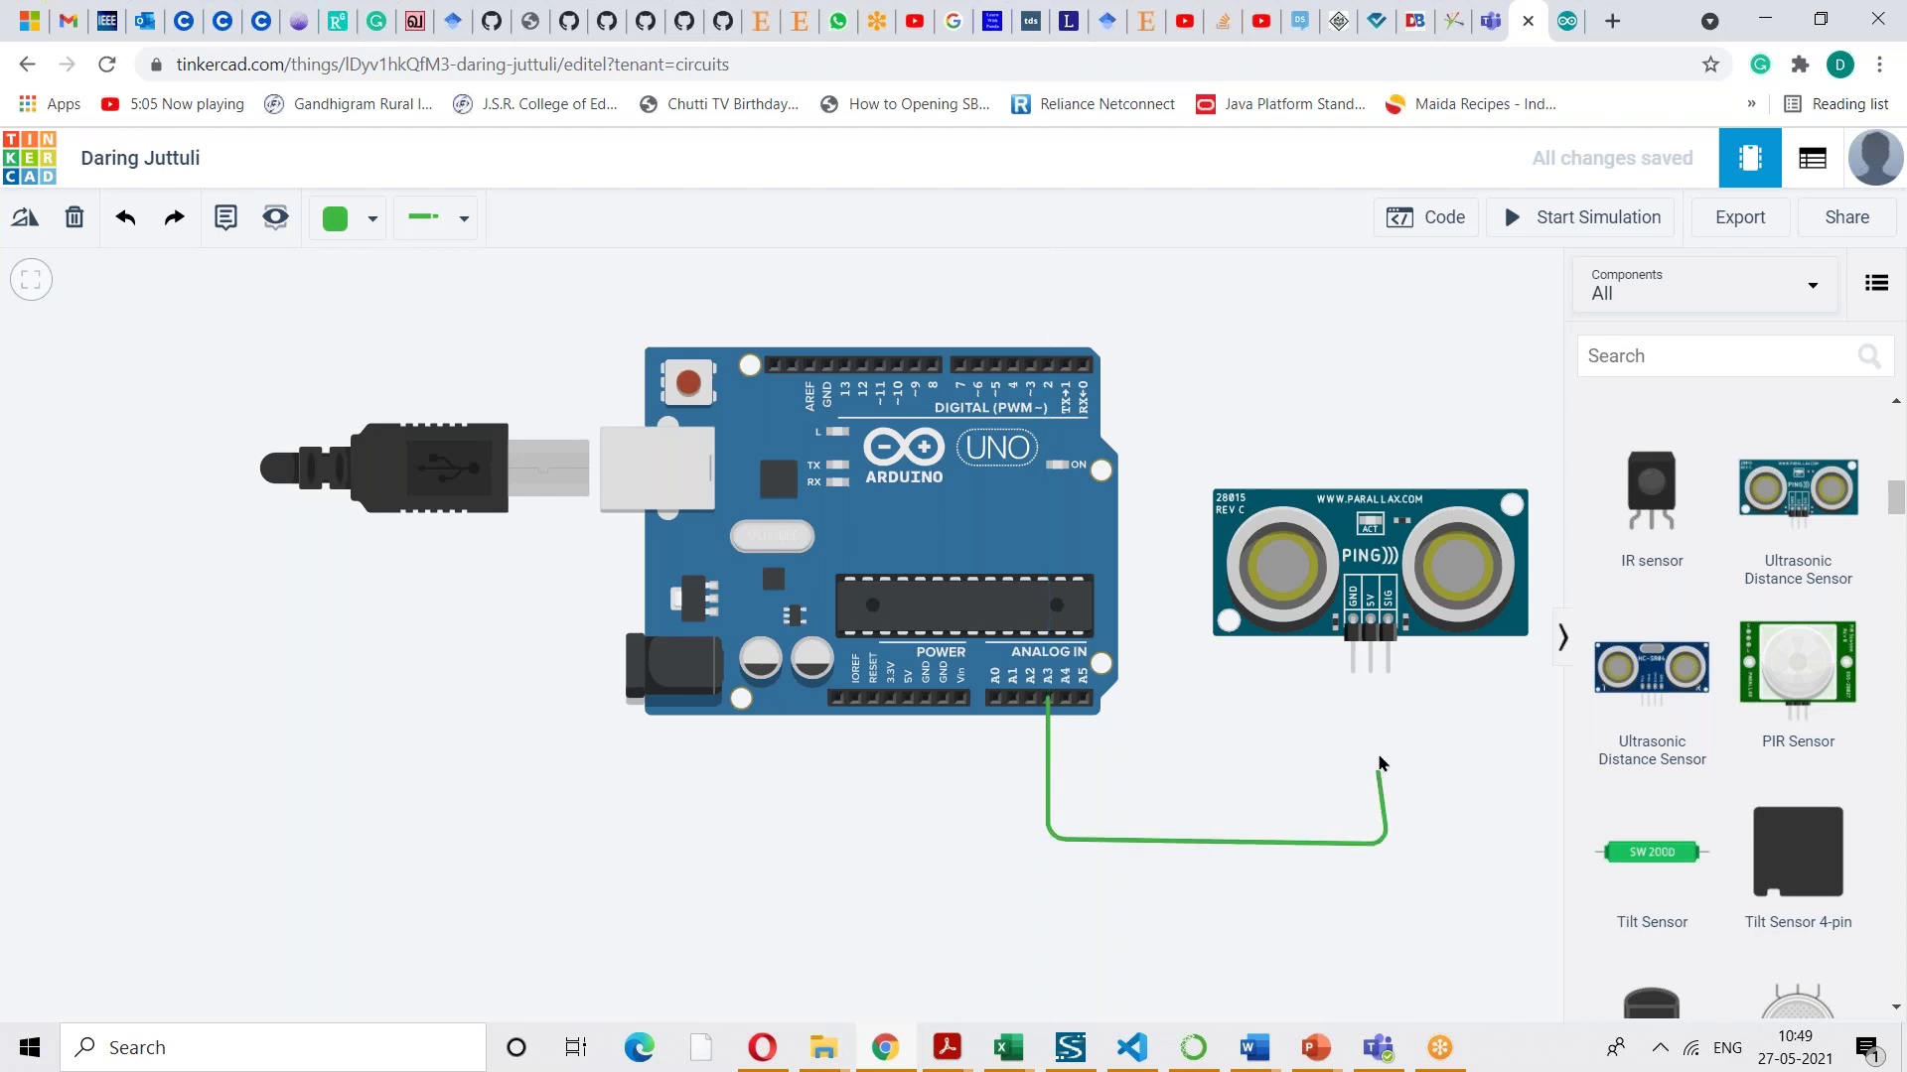
click(1387, 671)
click(1474, 725)
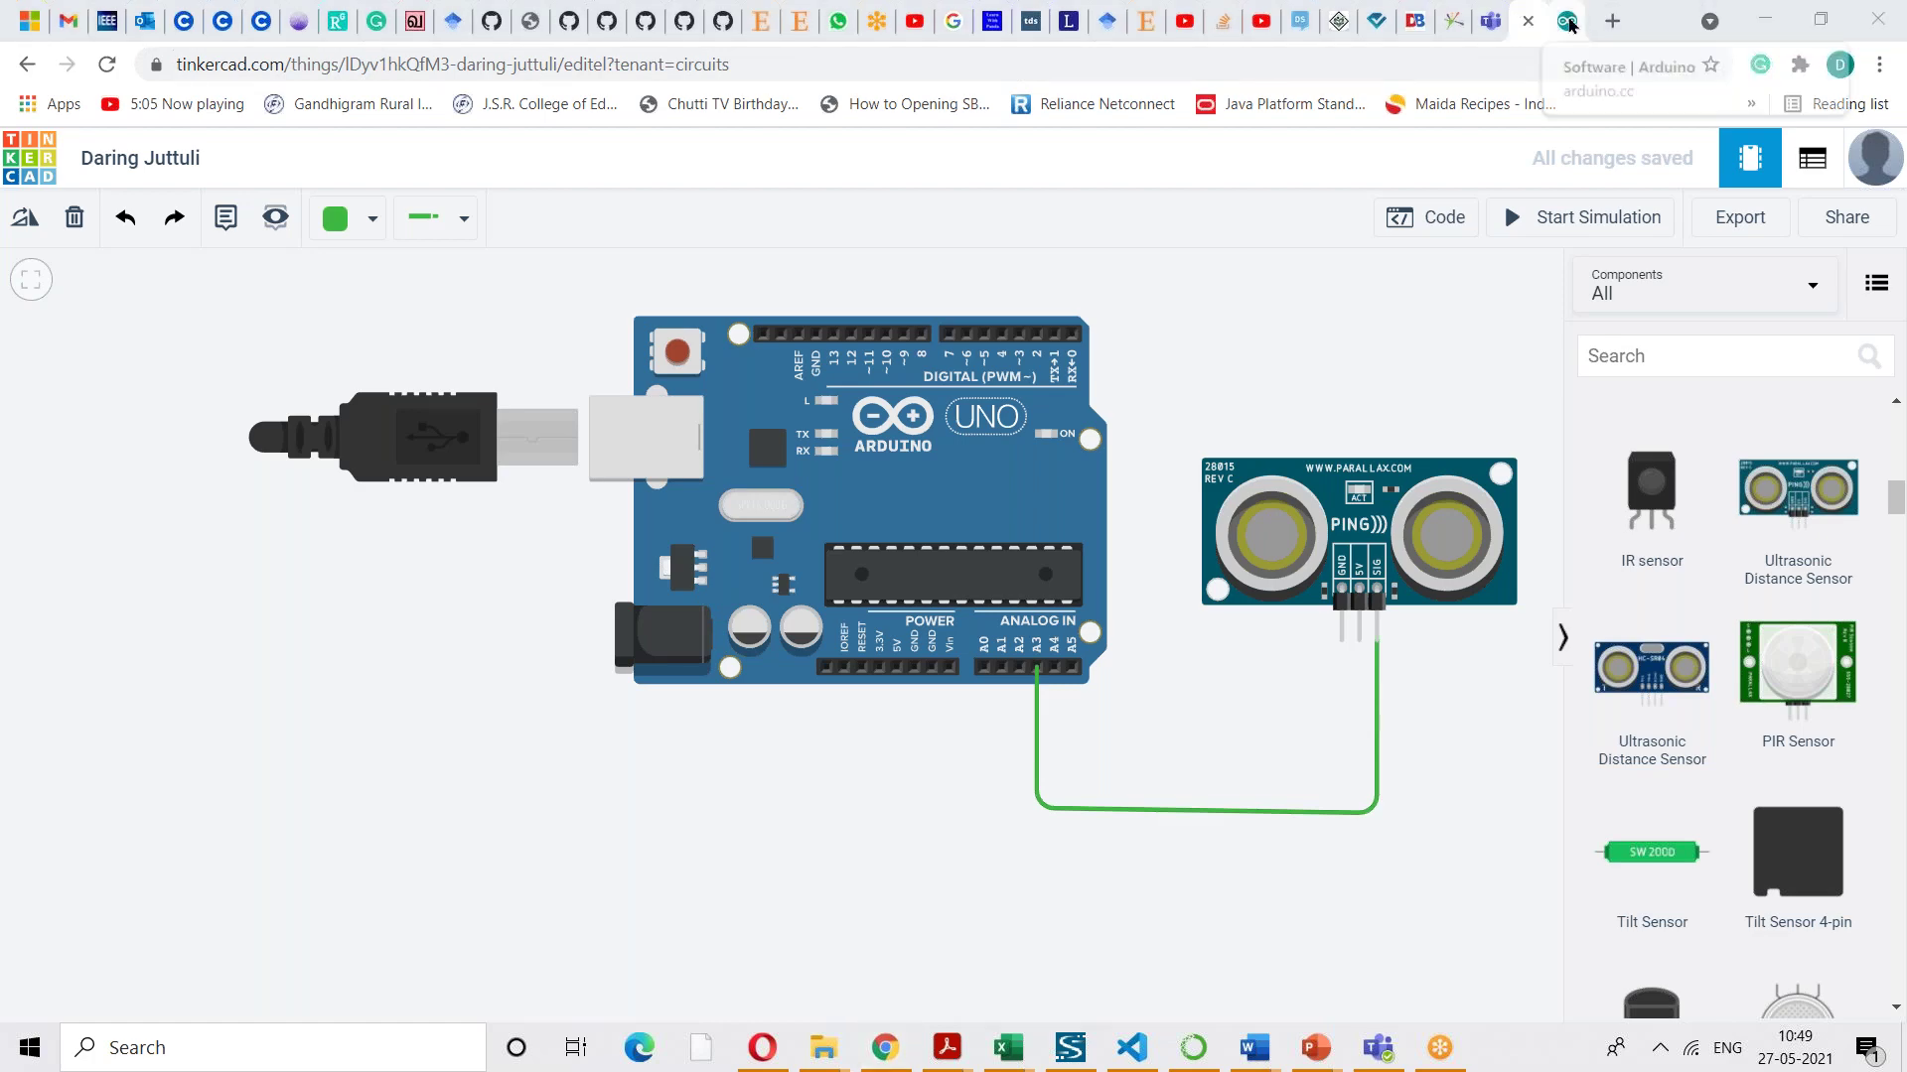
- Search the web for "ultrasonic sensors" and look at the sensor modules, including the HC-SR04 range finder
click(1567, 20)
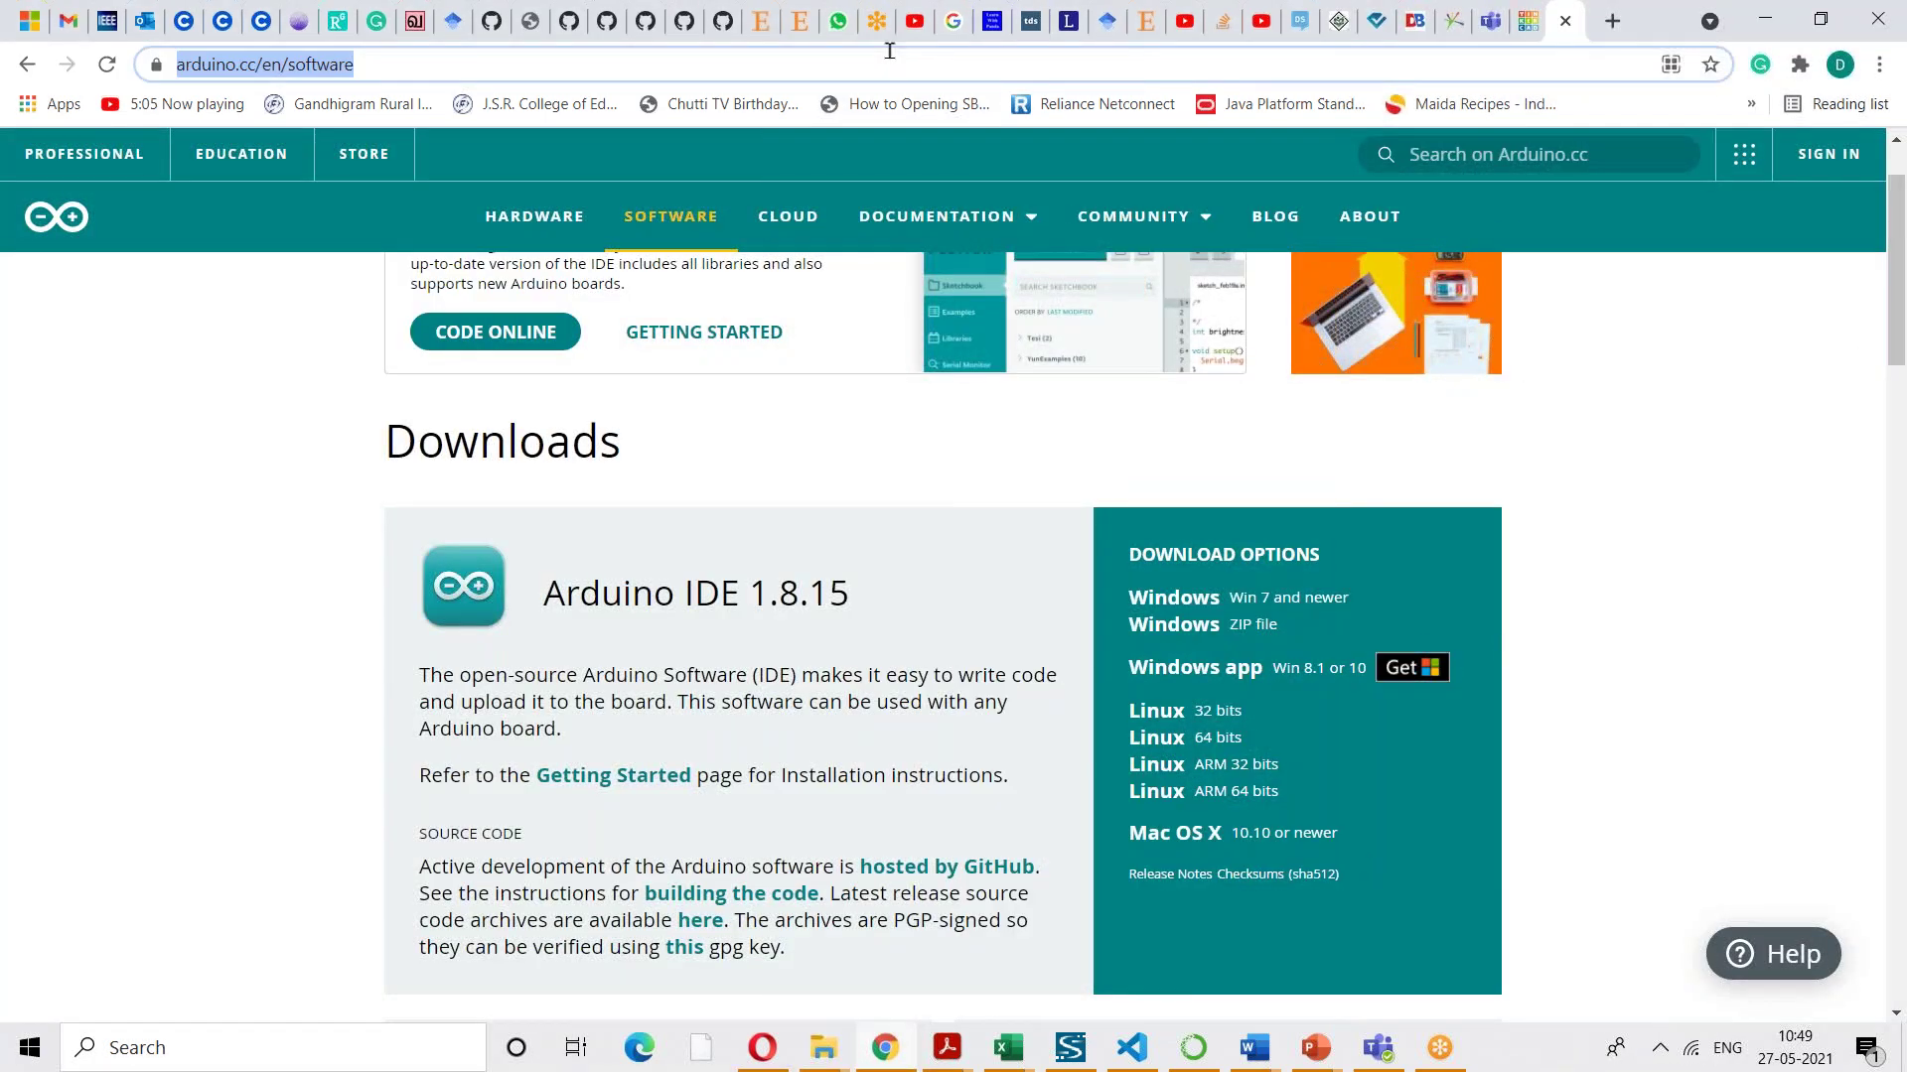
text(ultrasonic sensors)
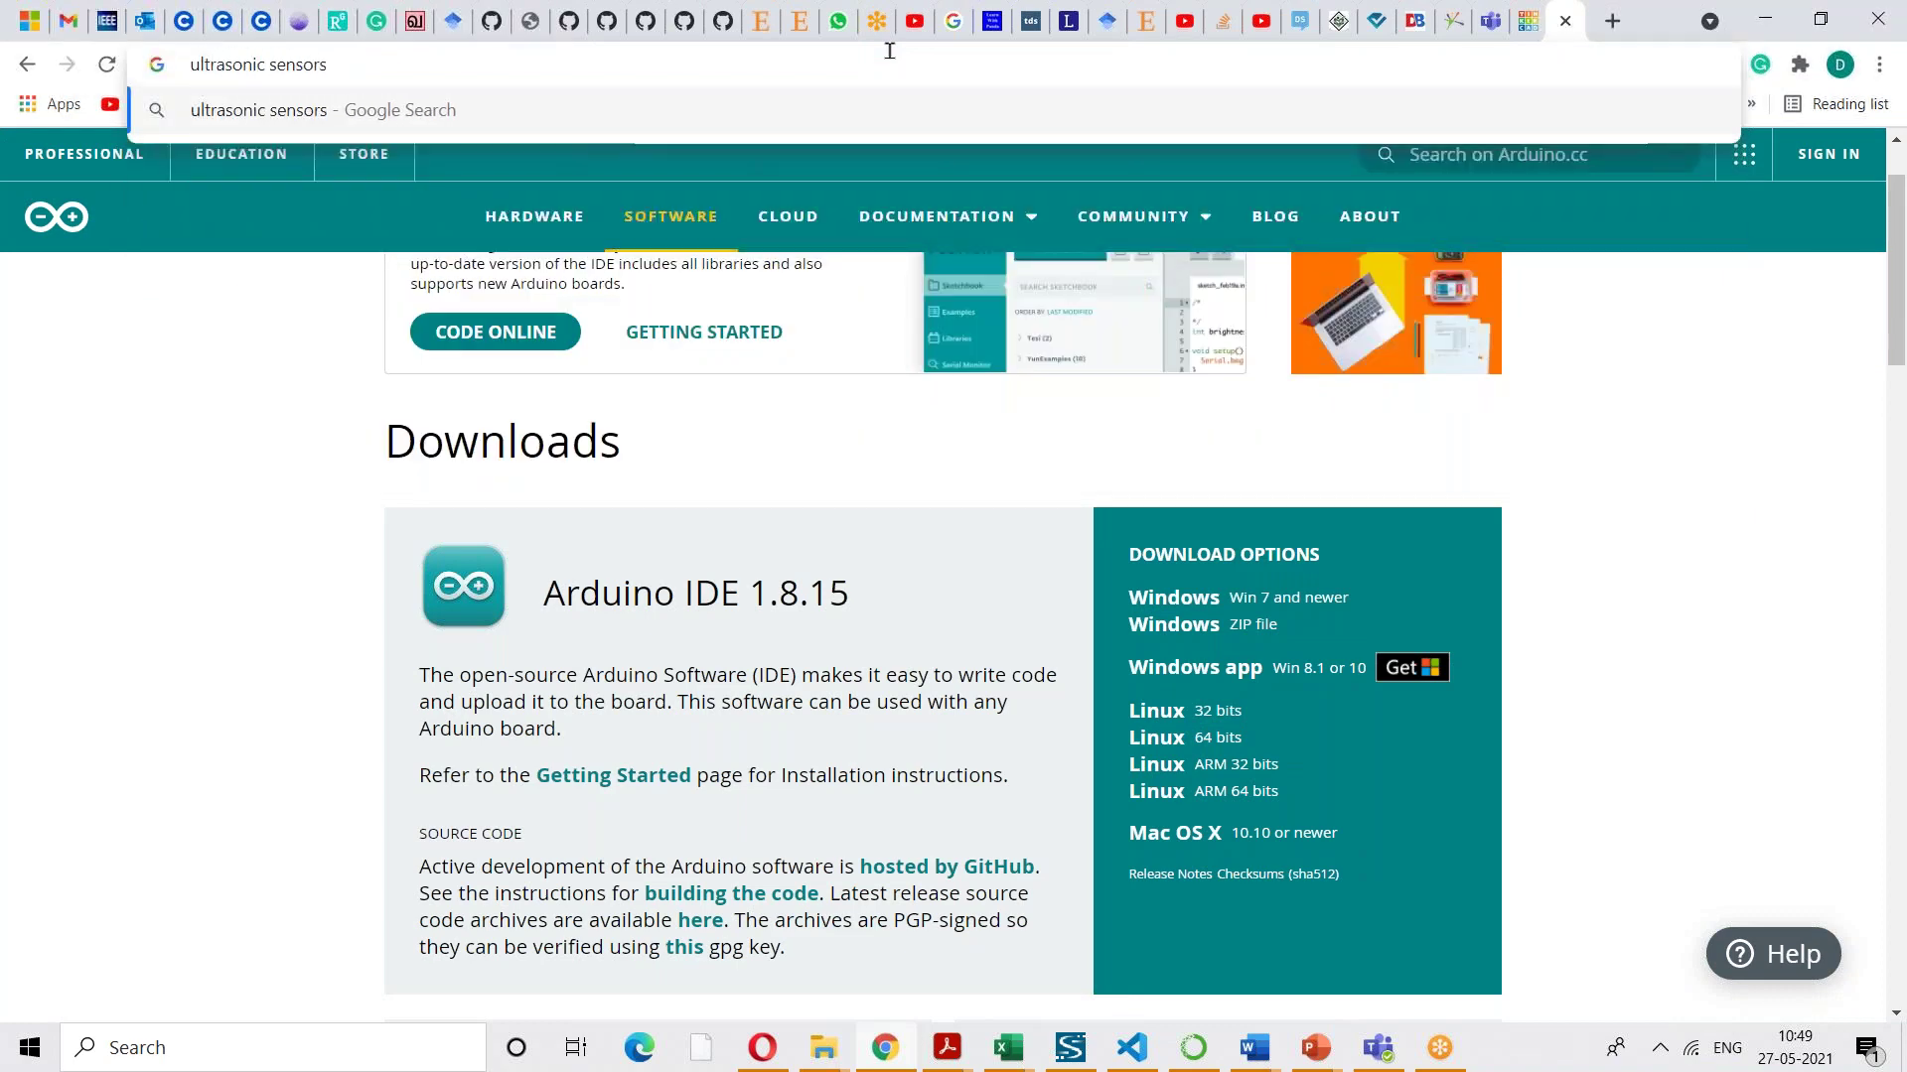
key(Return)
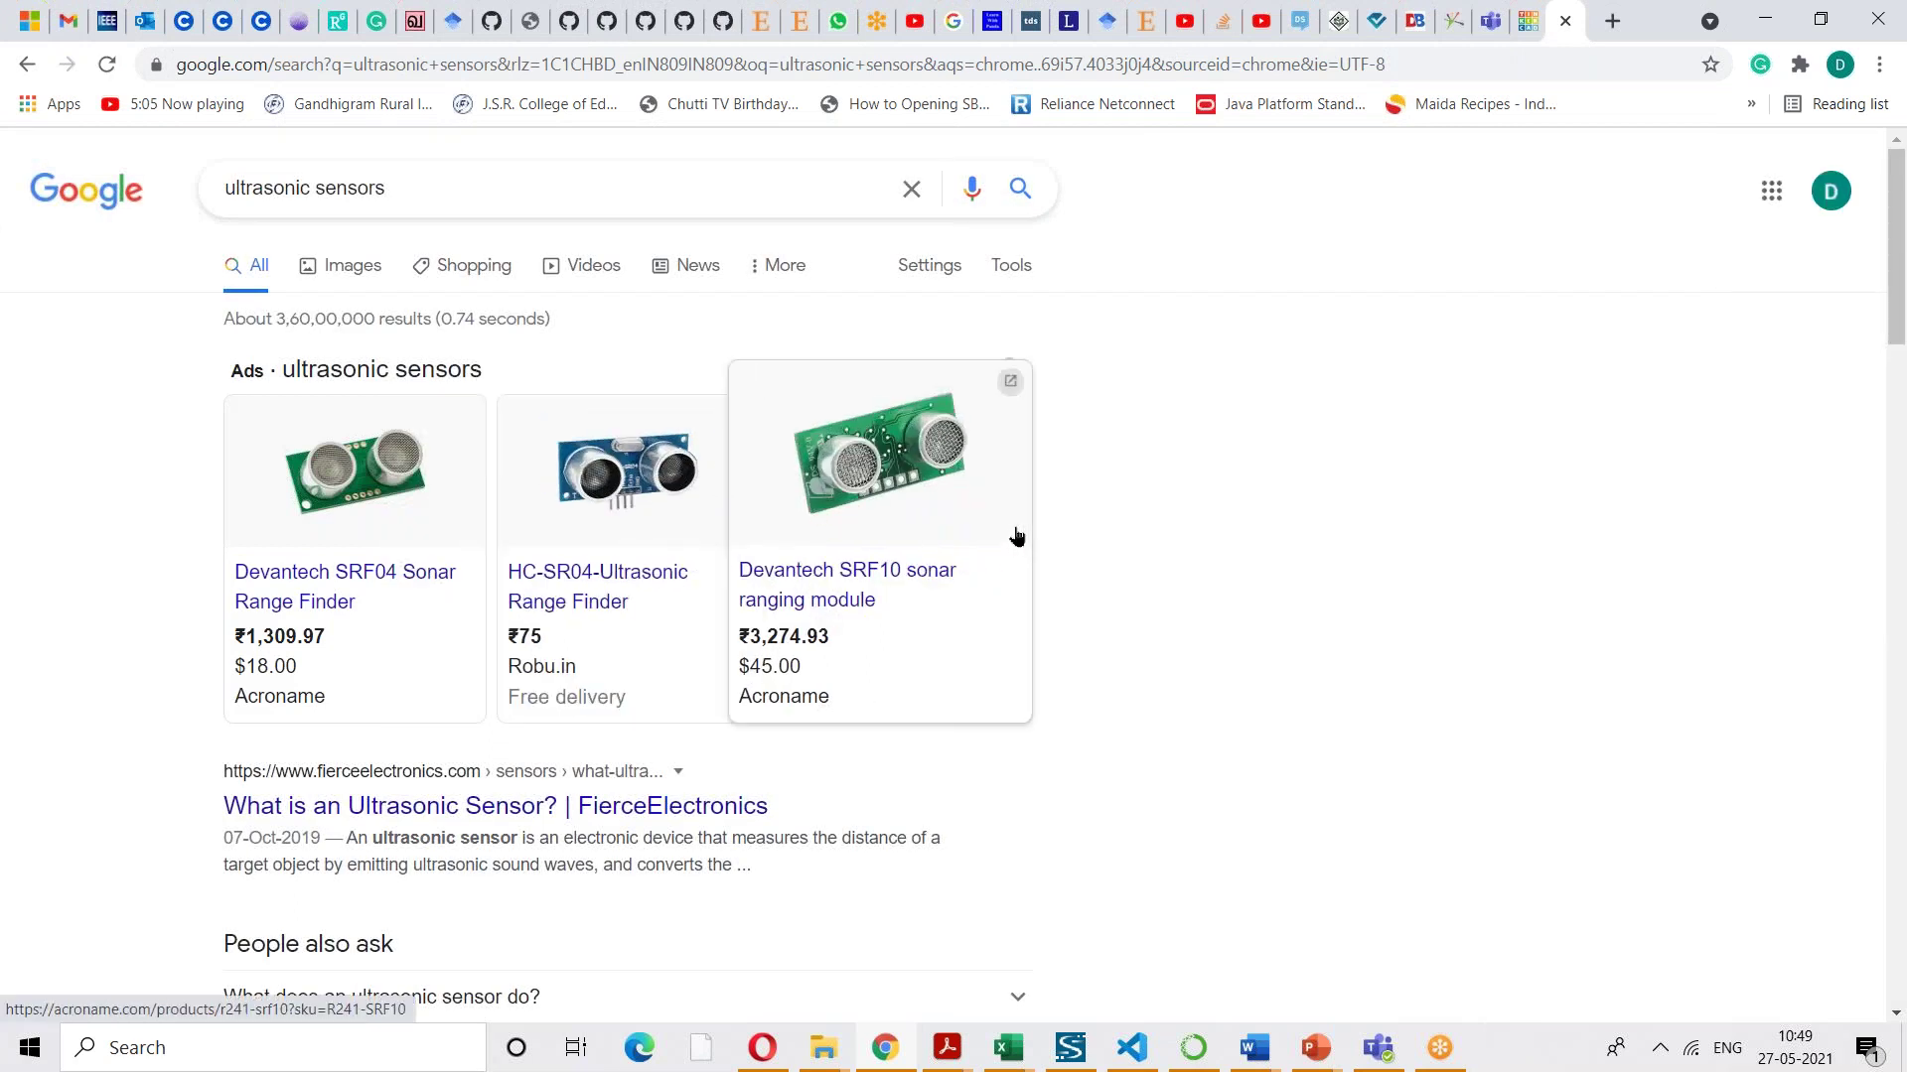
click(690, 562)
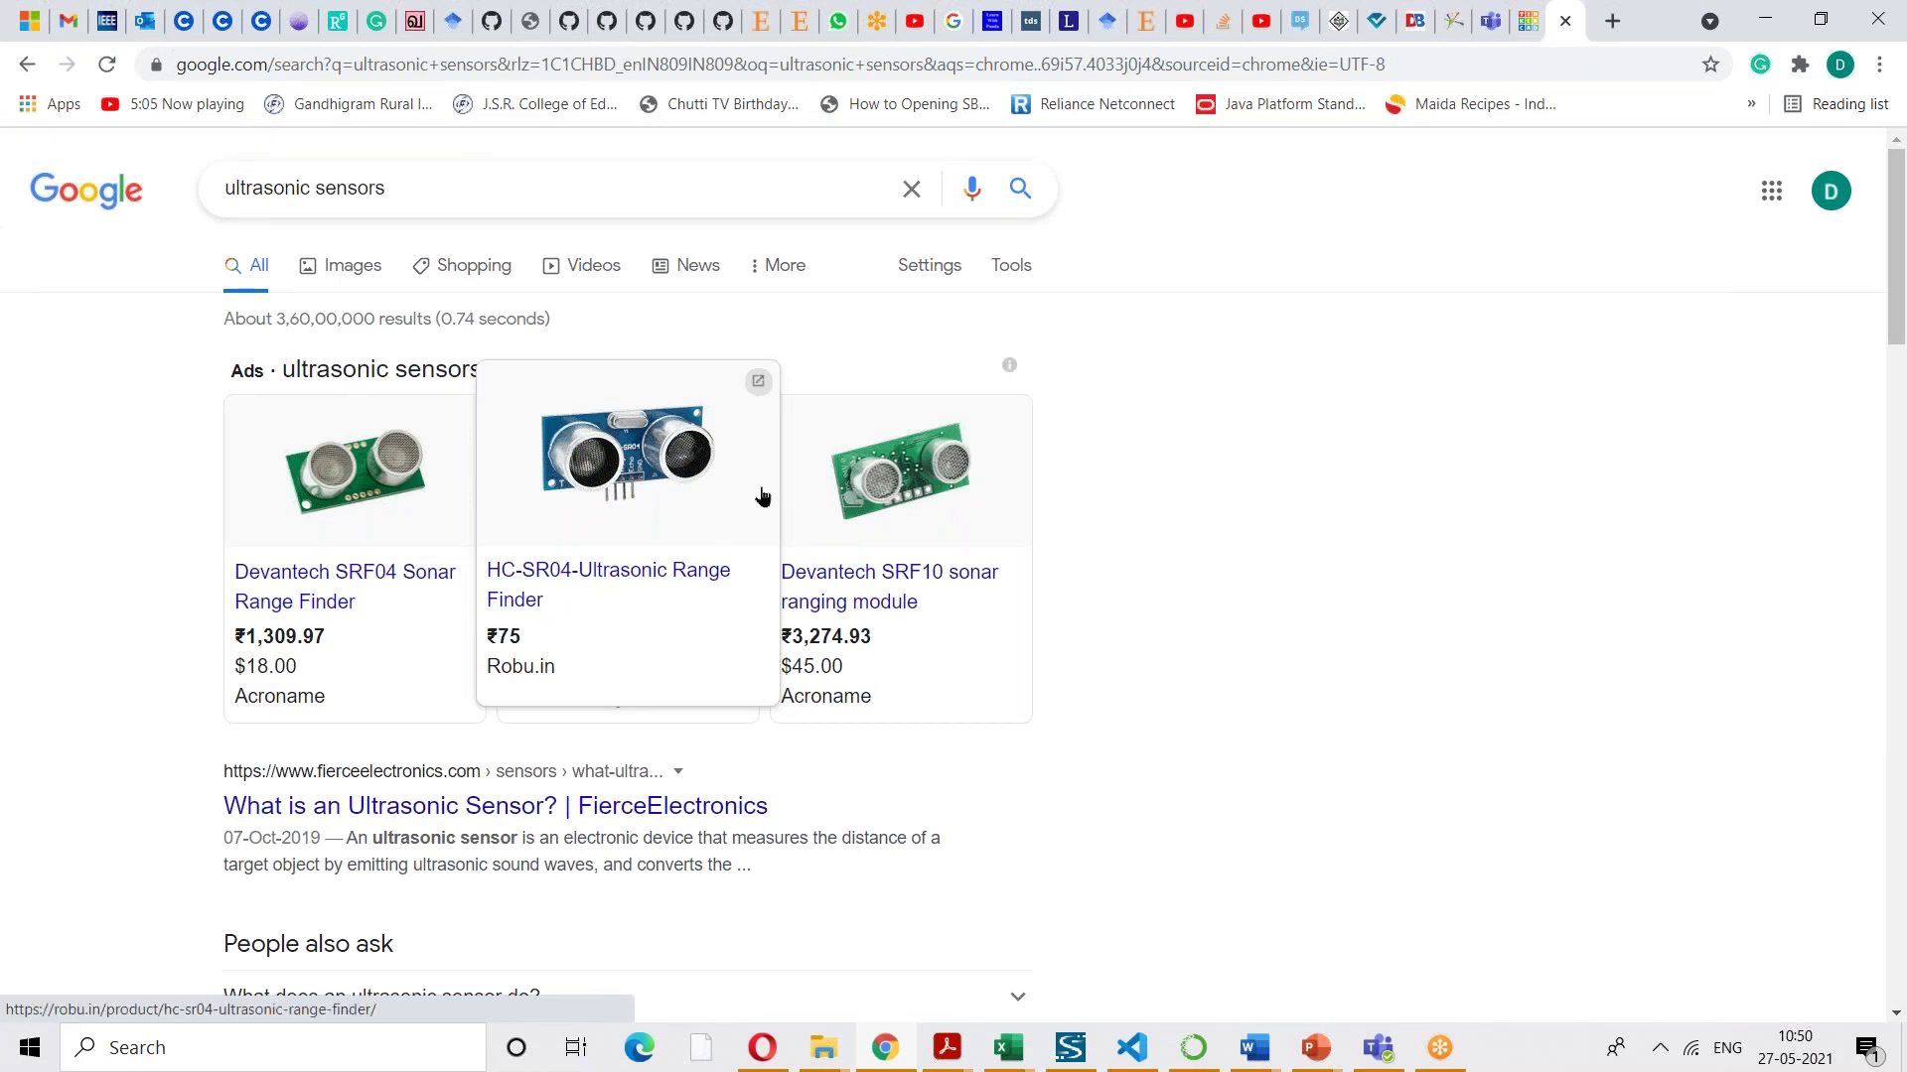
- Return to the Tinkercad circuit and place a PIR Sensor below and to the left of the Arduino board
click(1489, 22)
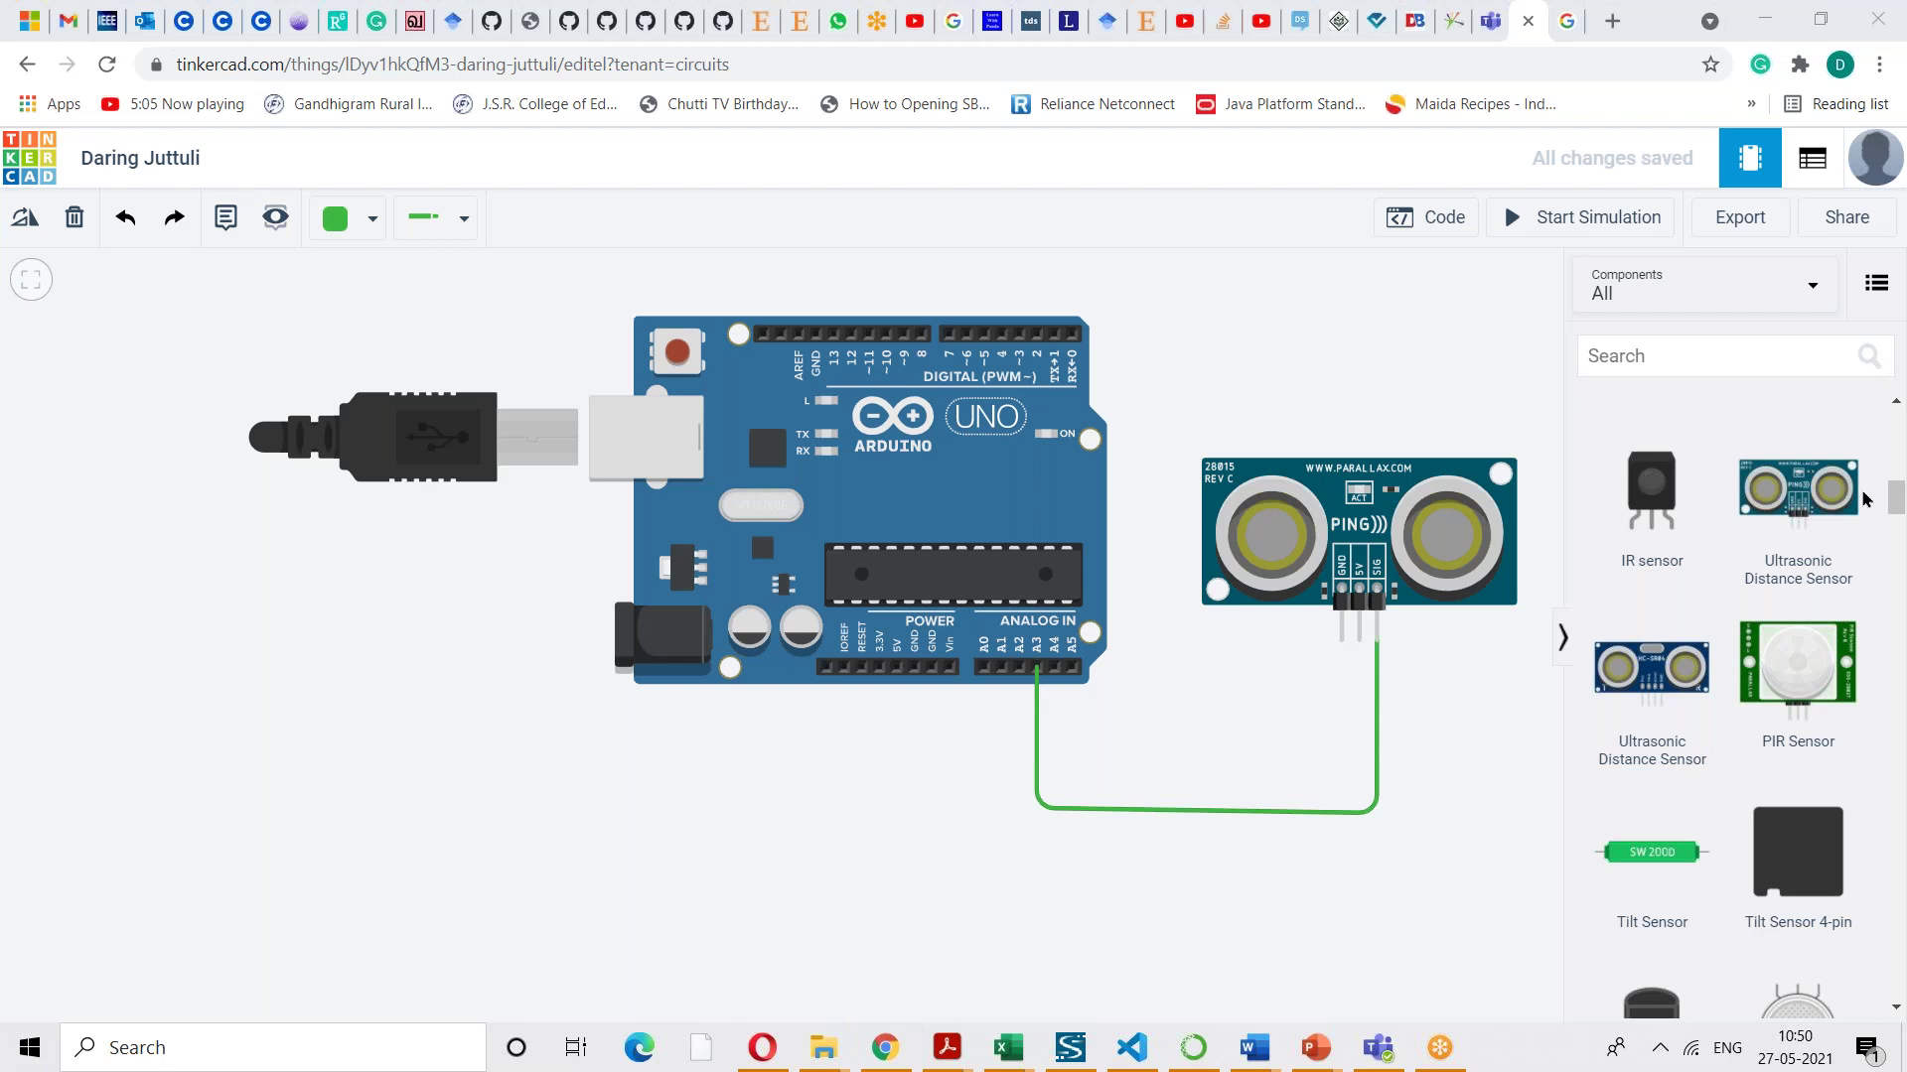
drag(1782, 676, 396, 746)
drag(706, 795, 703, 788)
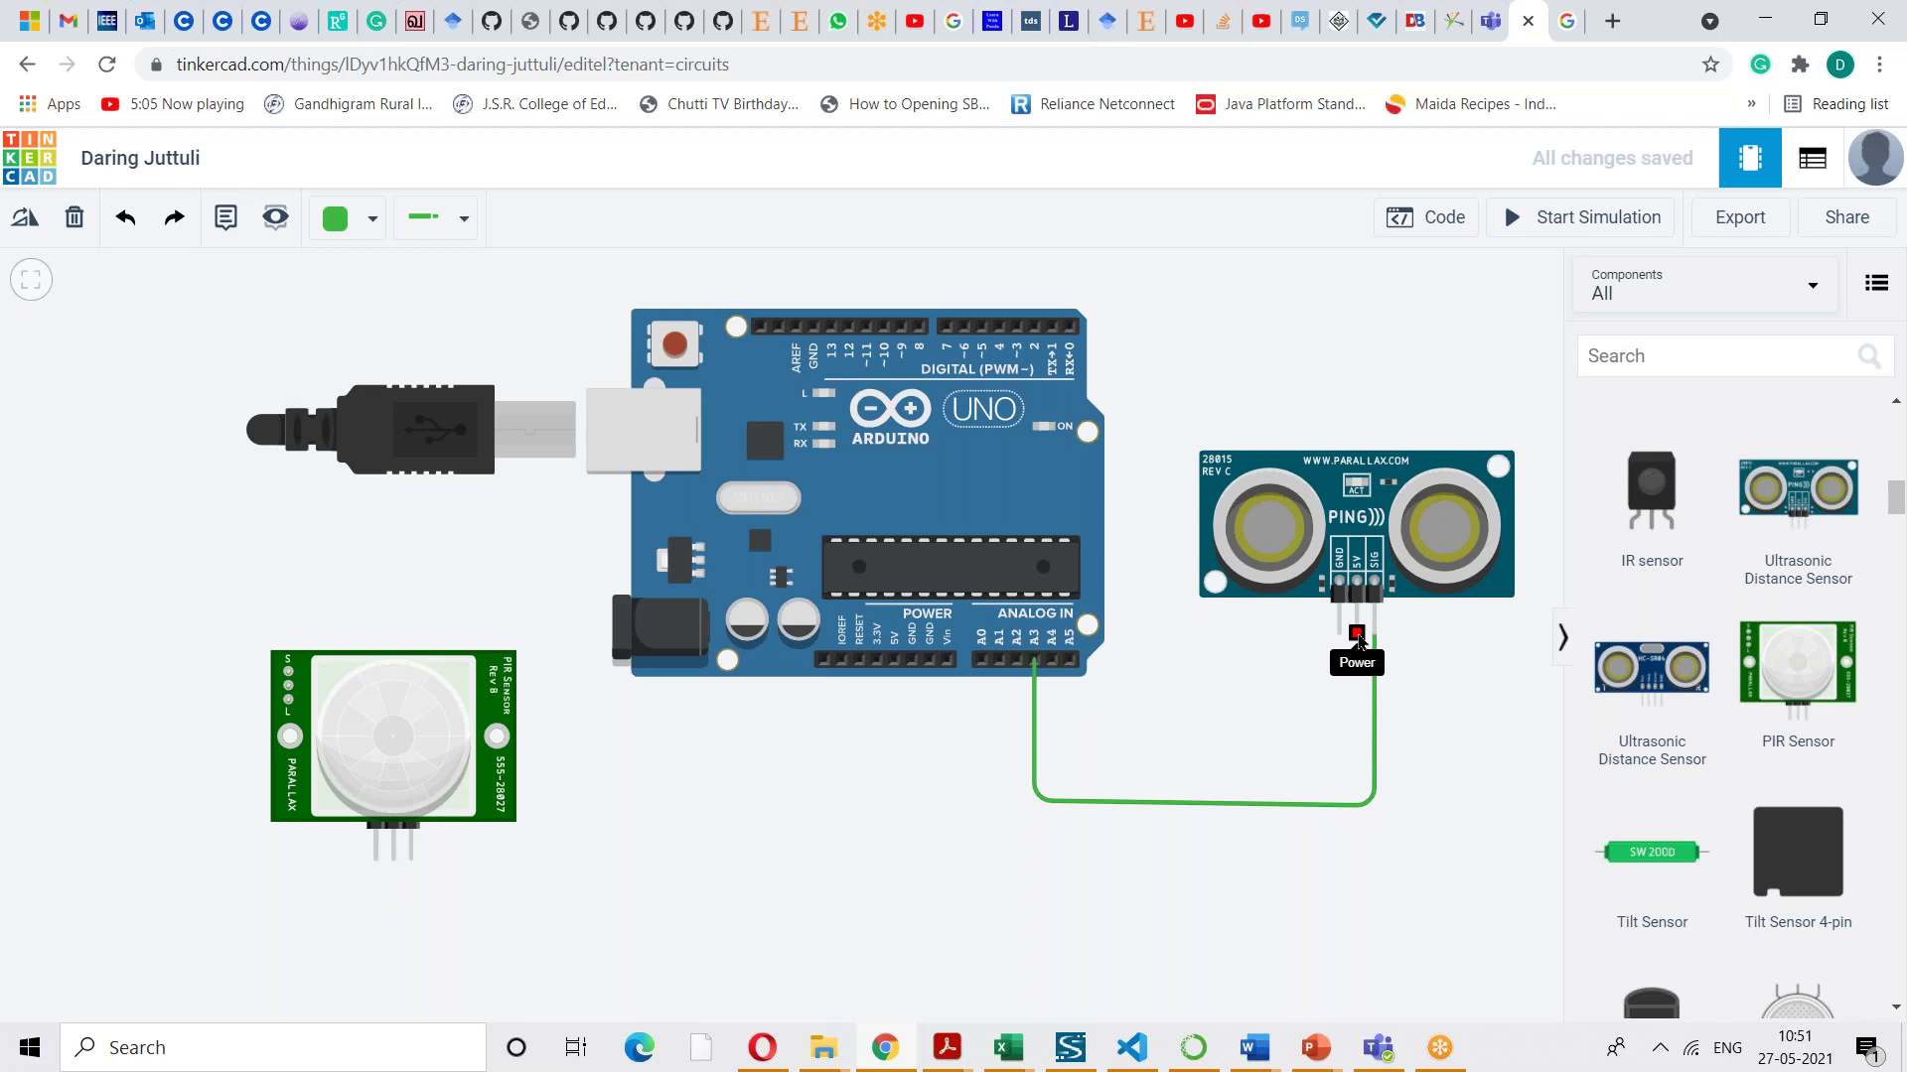
click(1375, 748)
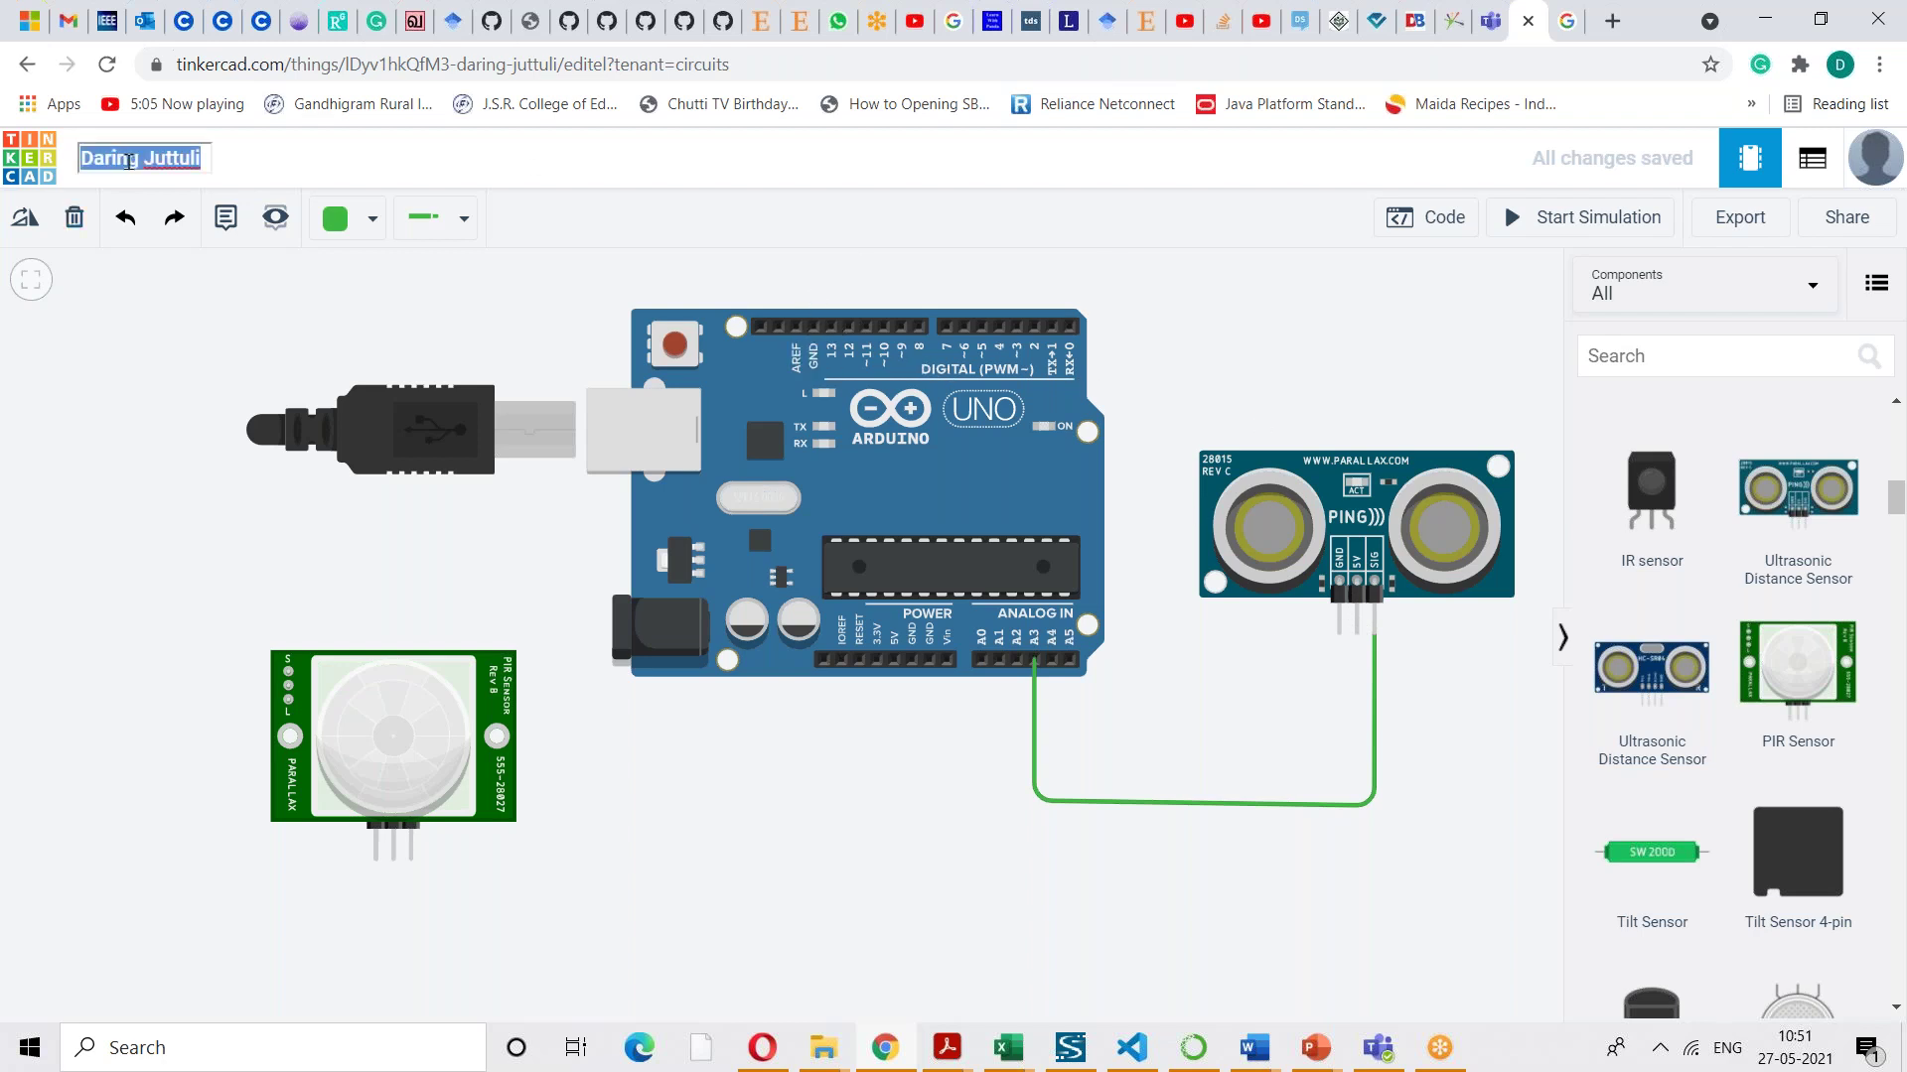
- Go back to the Circuits dashboard and open the last-listed "Copy of Stepper Motor 4 Pairs and L293D" design for editing
click(30, 162)
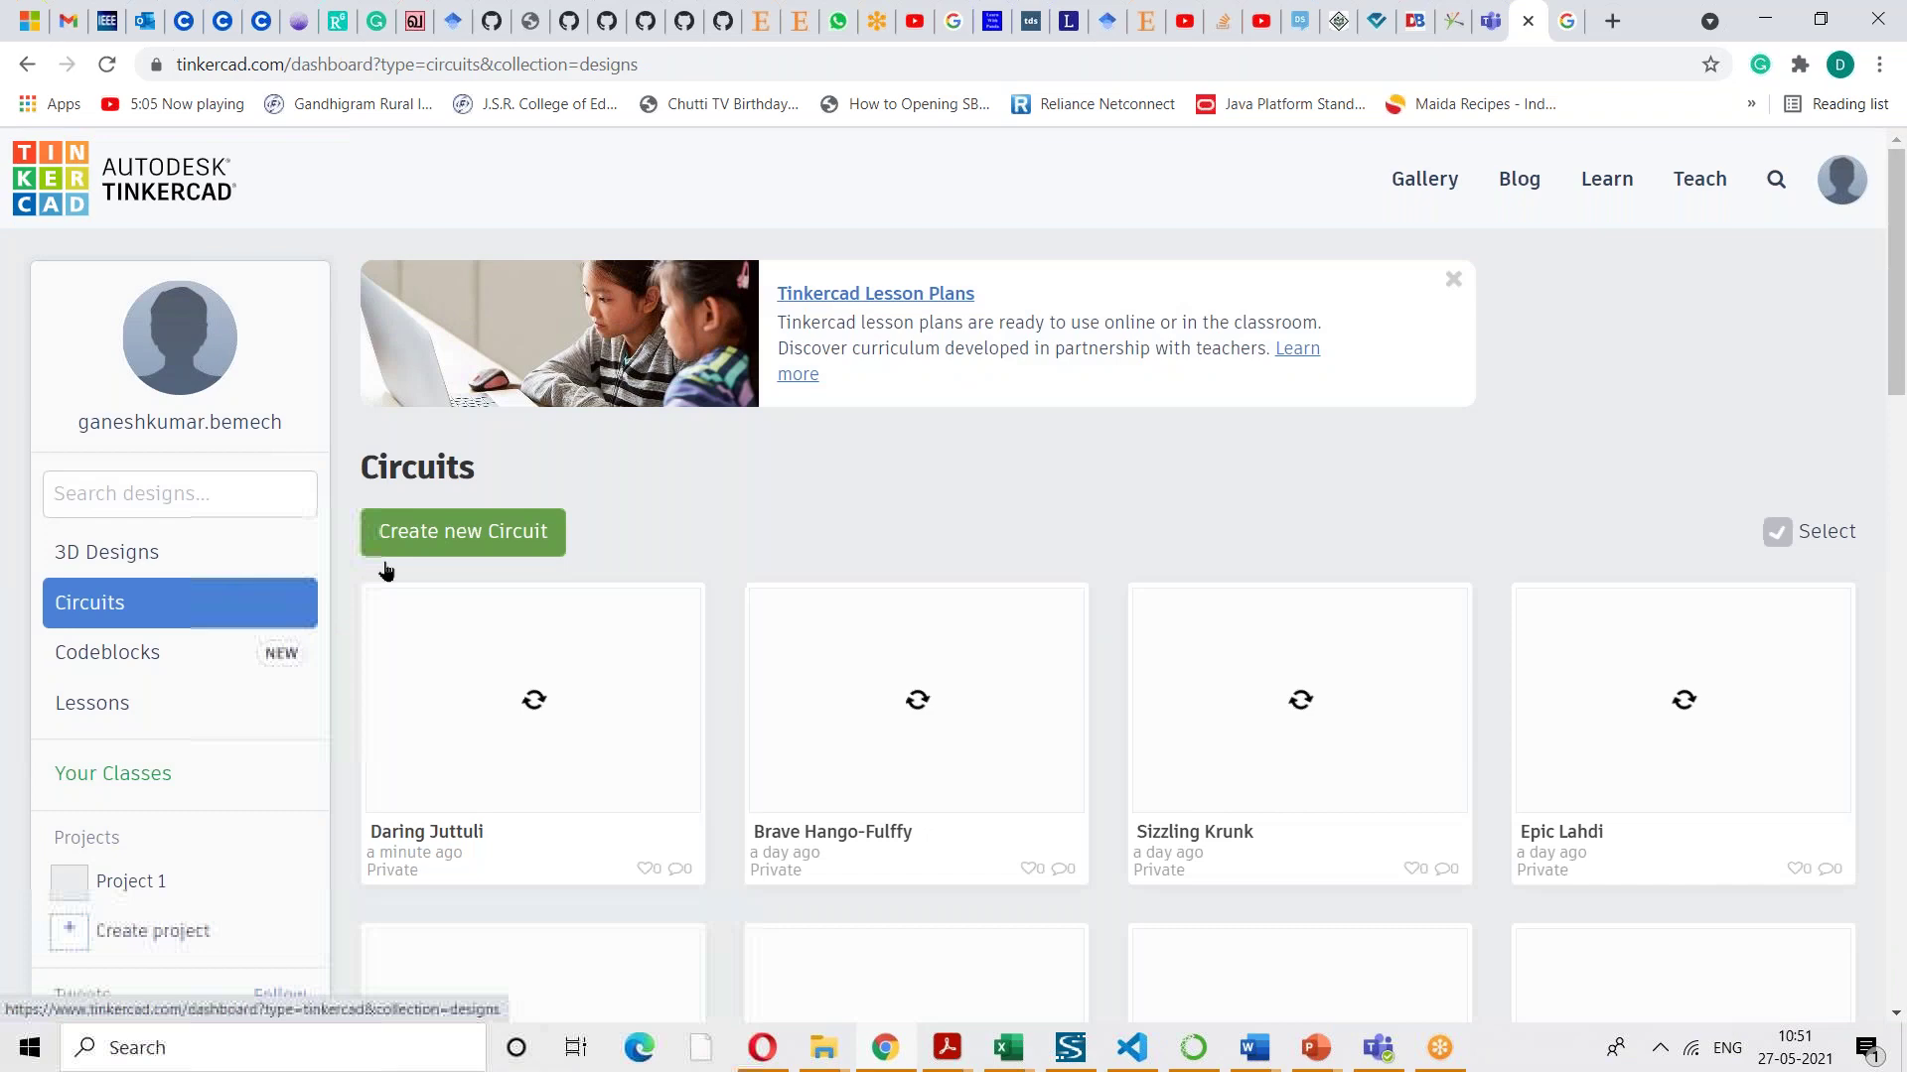
scroll(1213, 675, down, 9)
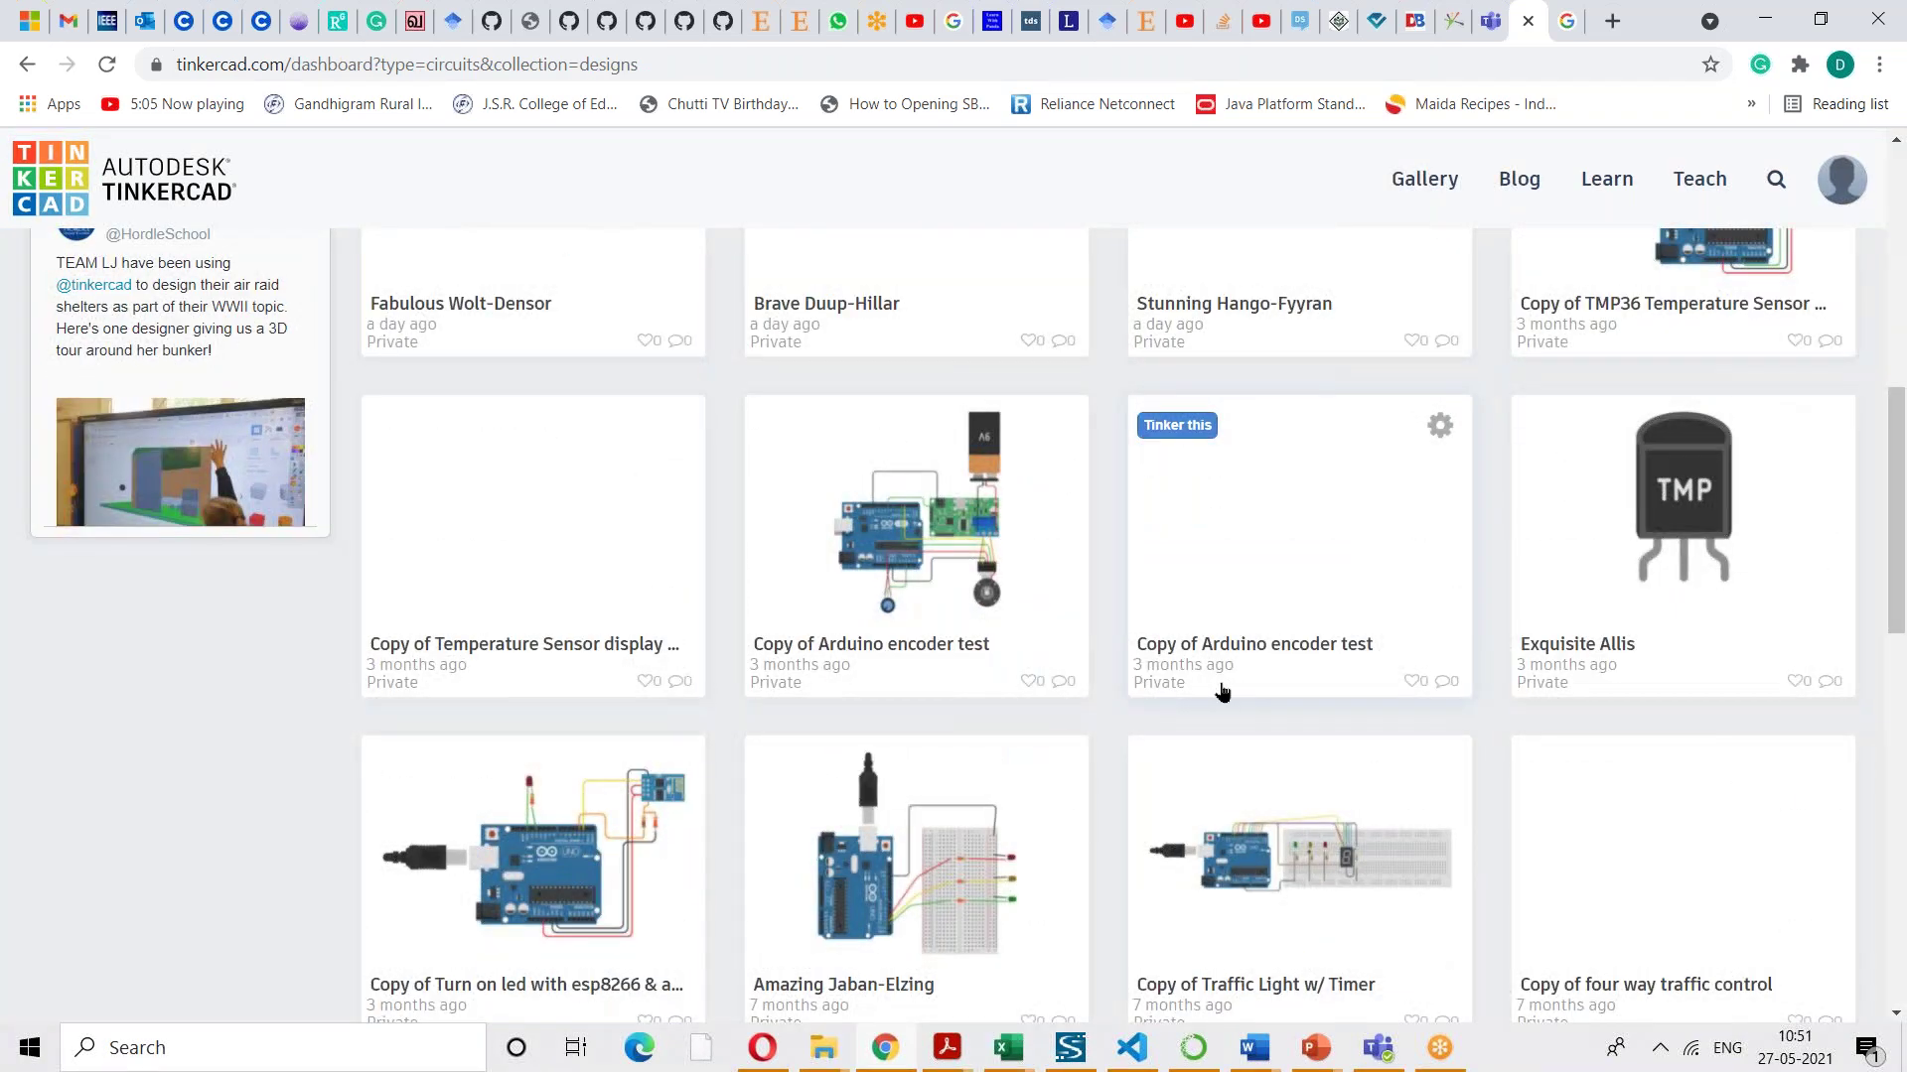
scroll(1221, 692, down, 4)
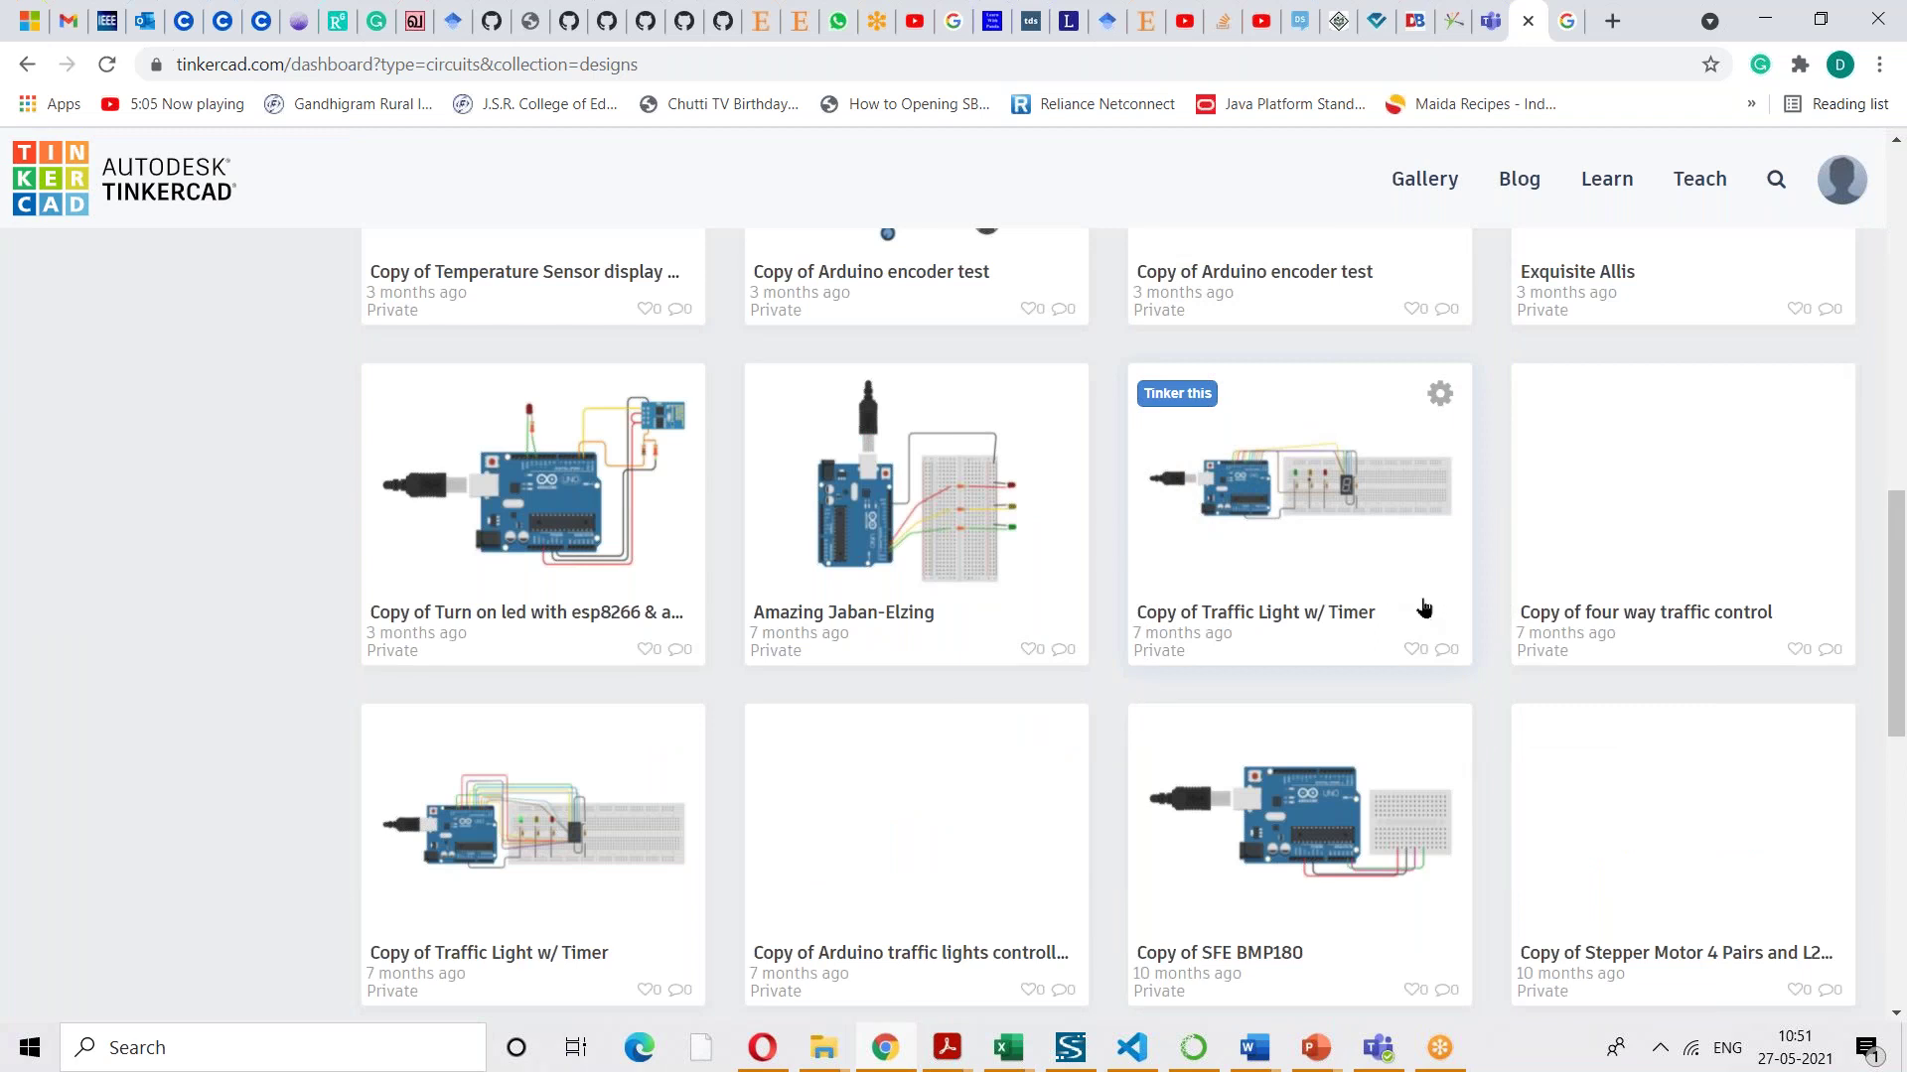
scroll(1420, 607, down, 5)
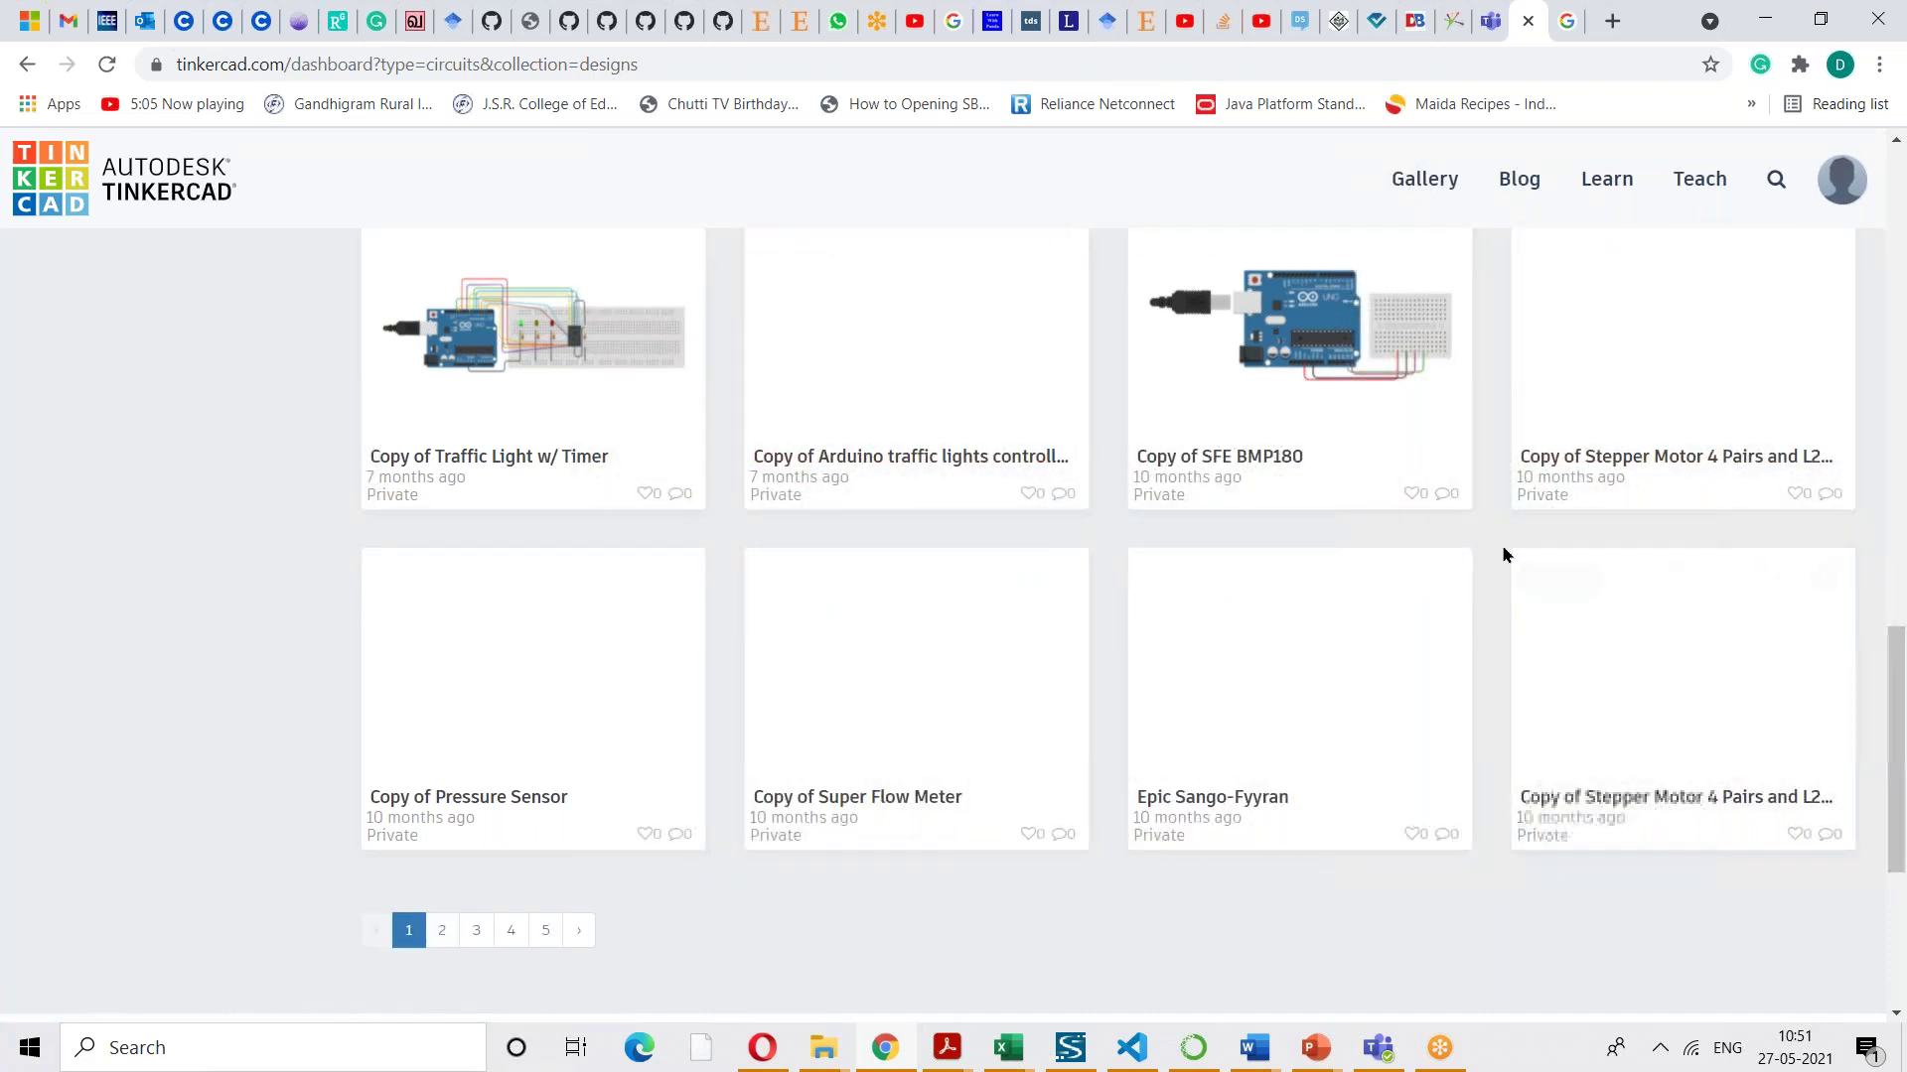
scroll(1435, 581, down, 1)
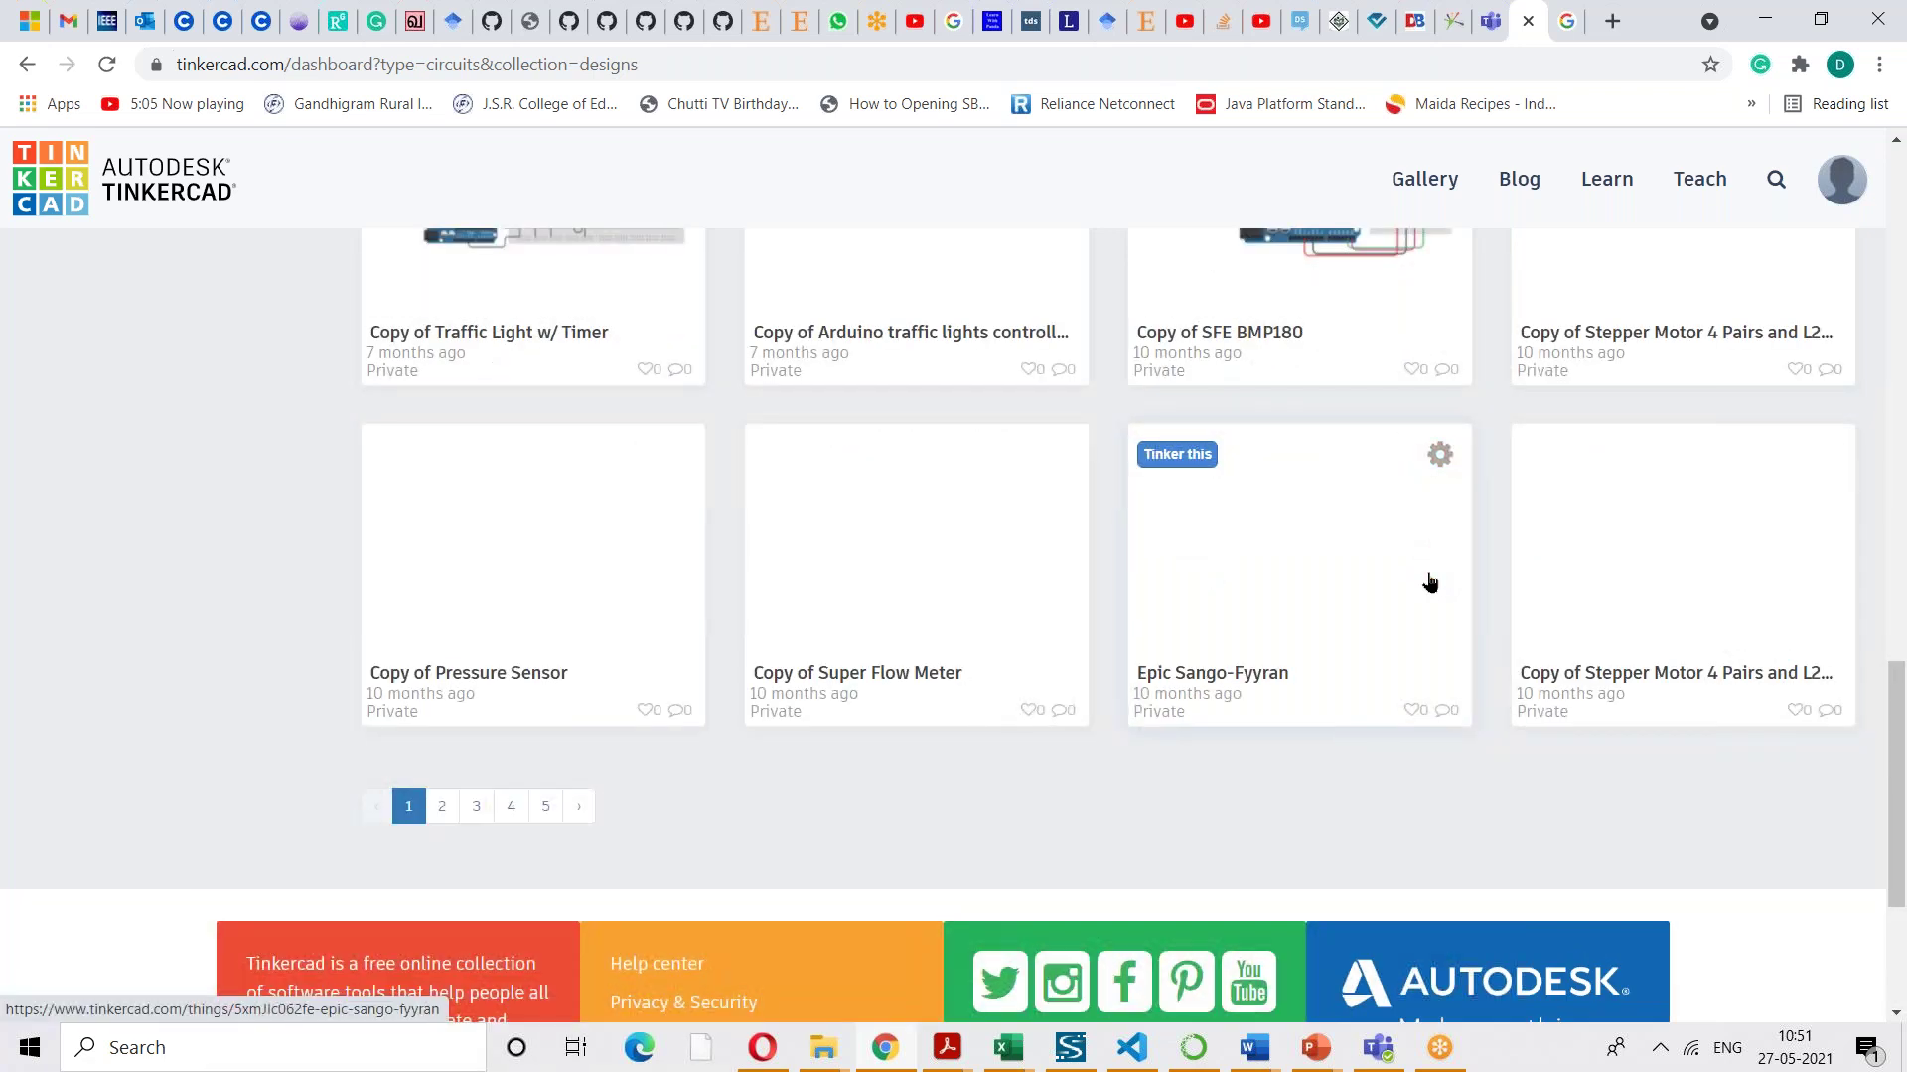
click(1724, 597)
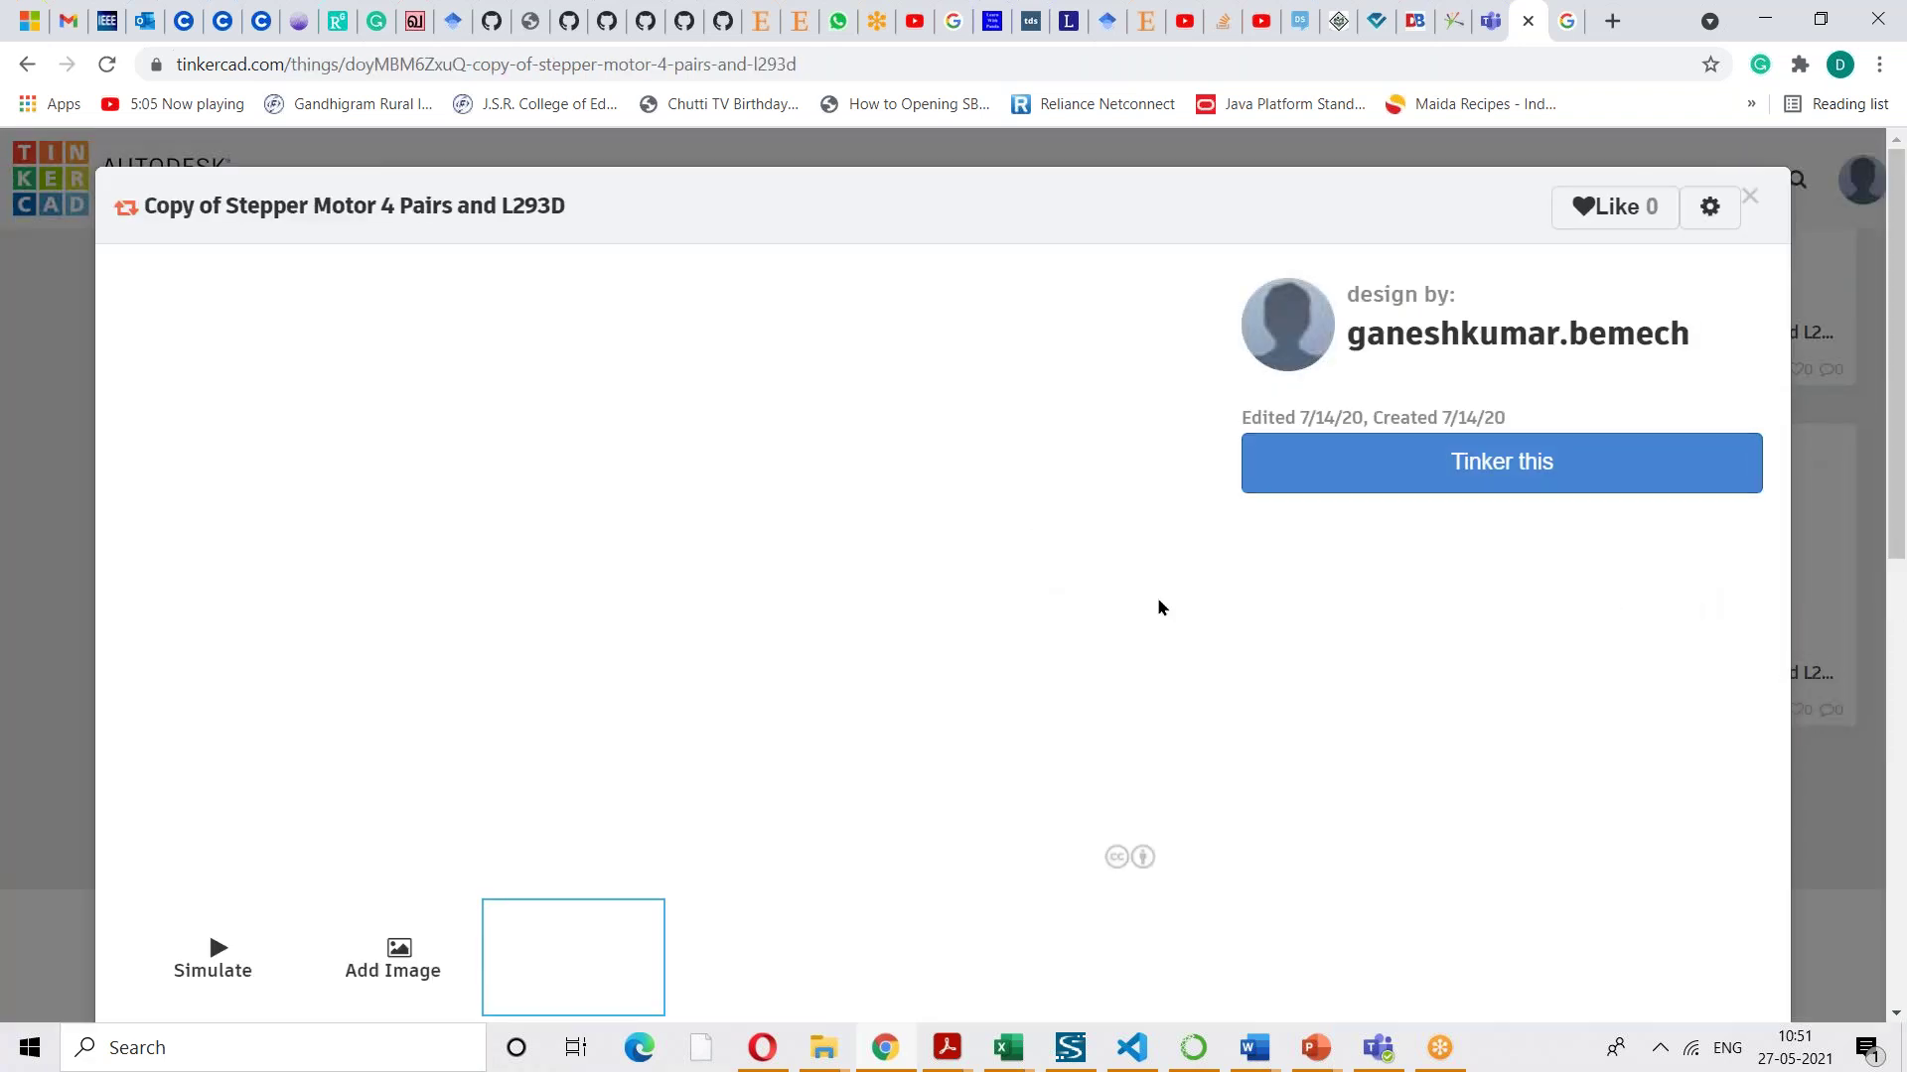
click(1476, 475)
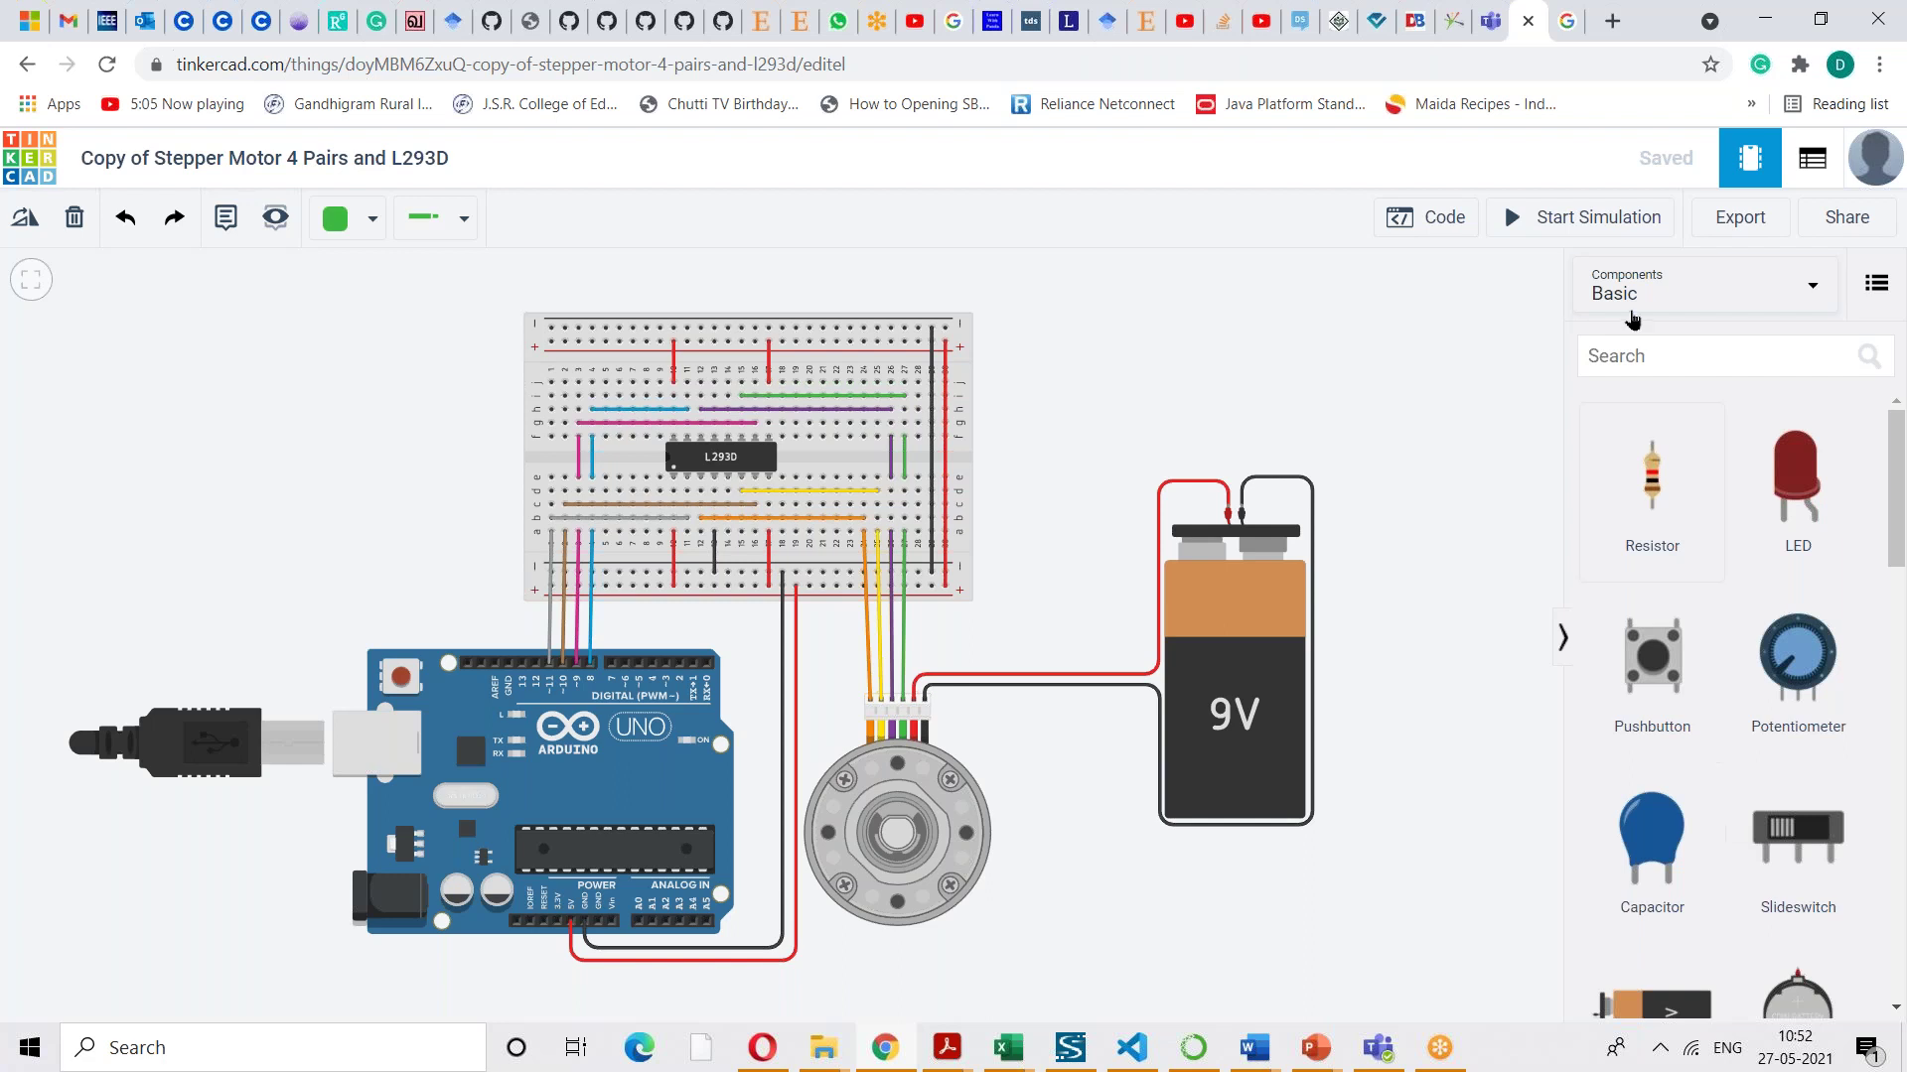
- Search the component library for "l293d"
click(1629, 357)
text(l293d)
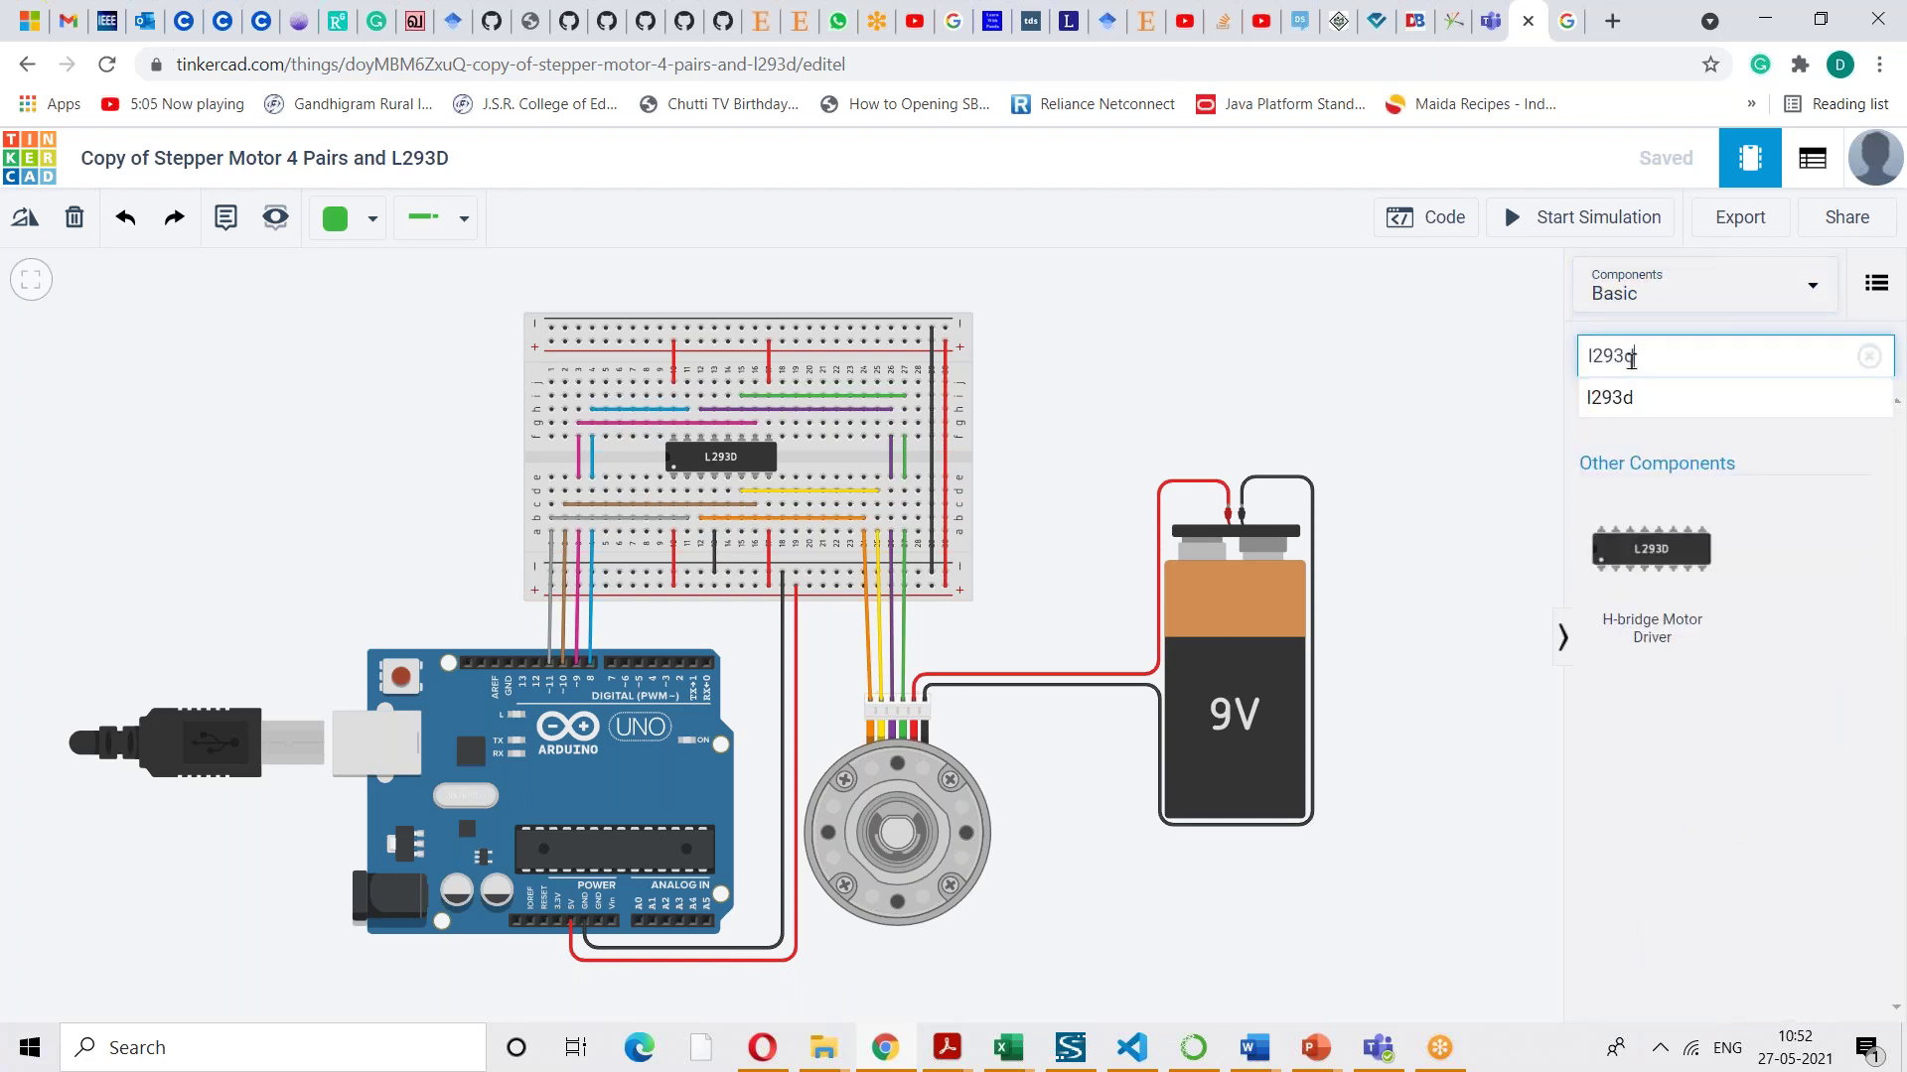
click(1431, 376)
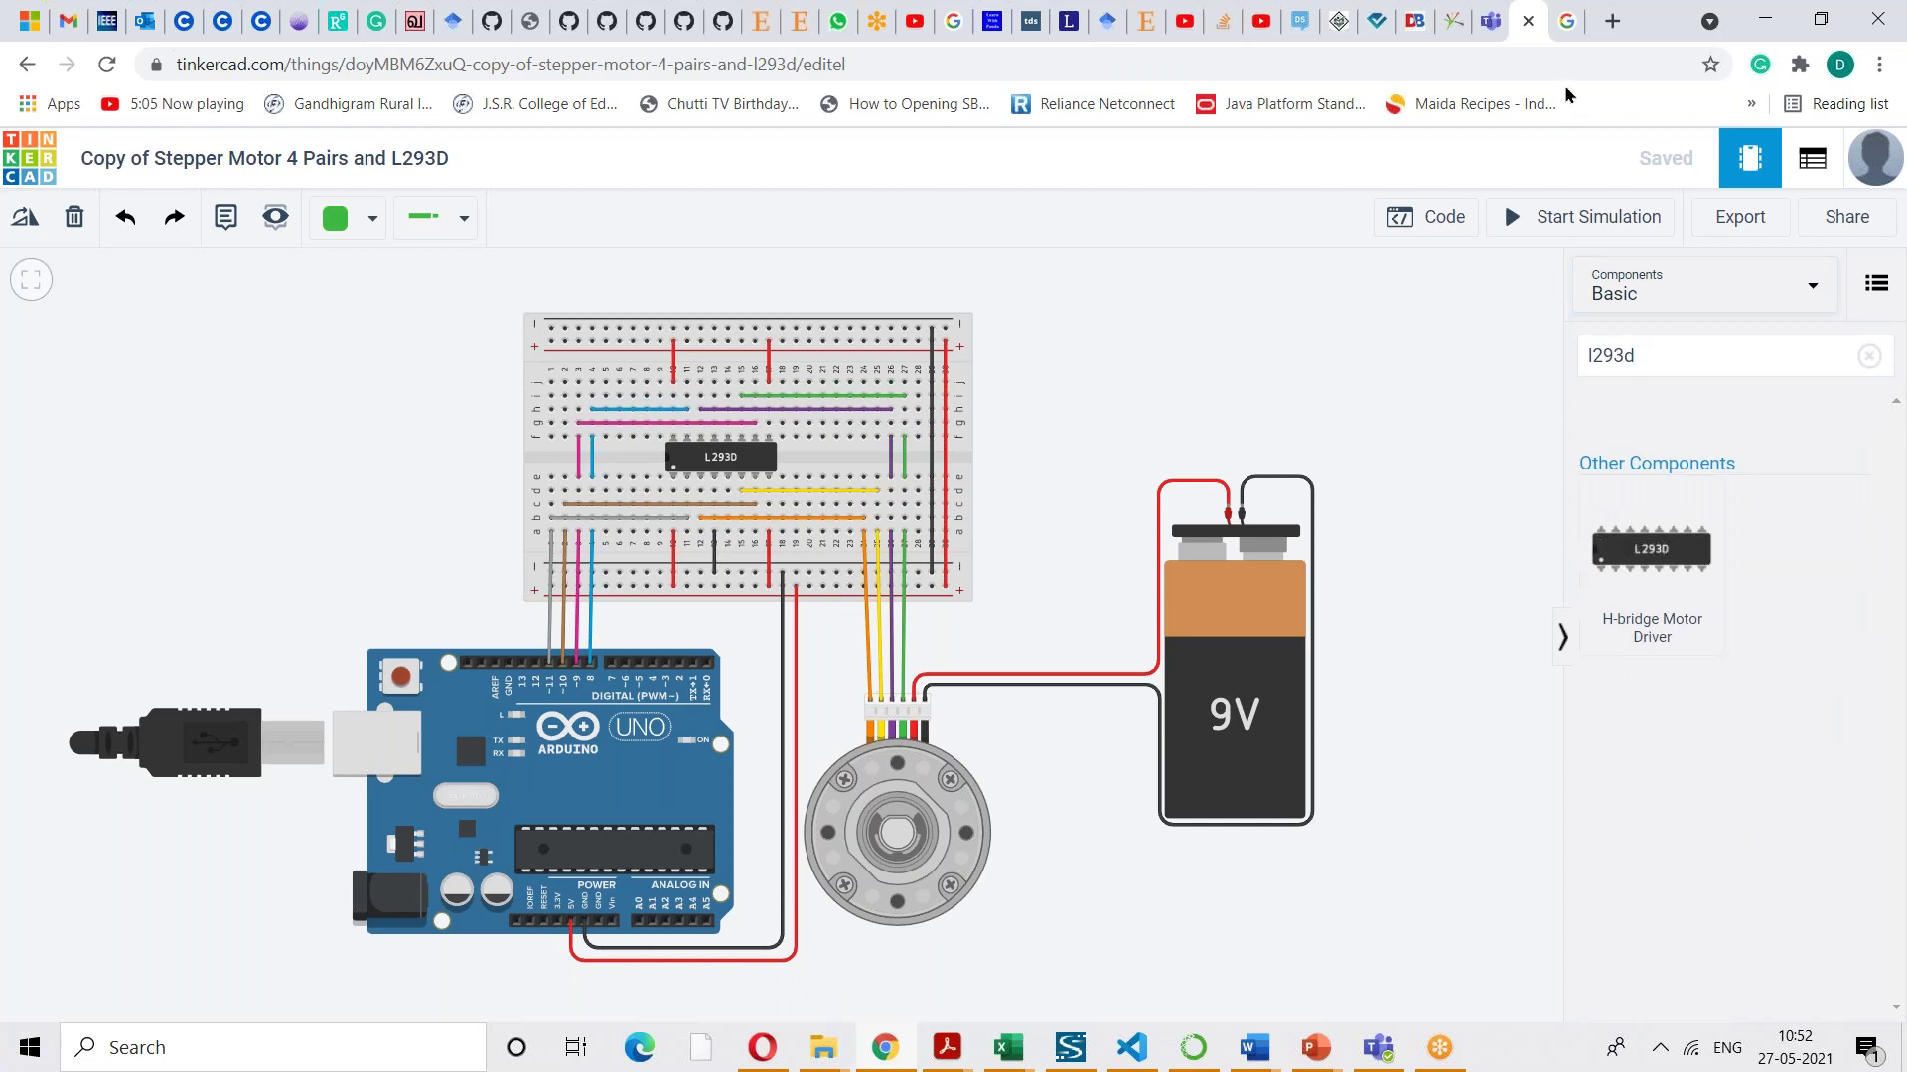
- Switch to the Google results and replace the "ultrasonic sensors" query with a search for "l293d"
click(1567, 22)
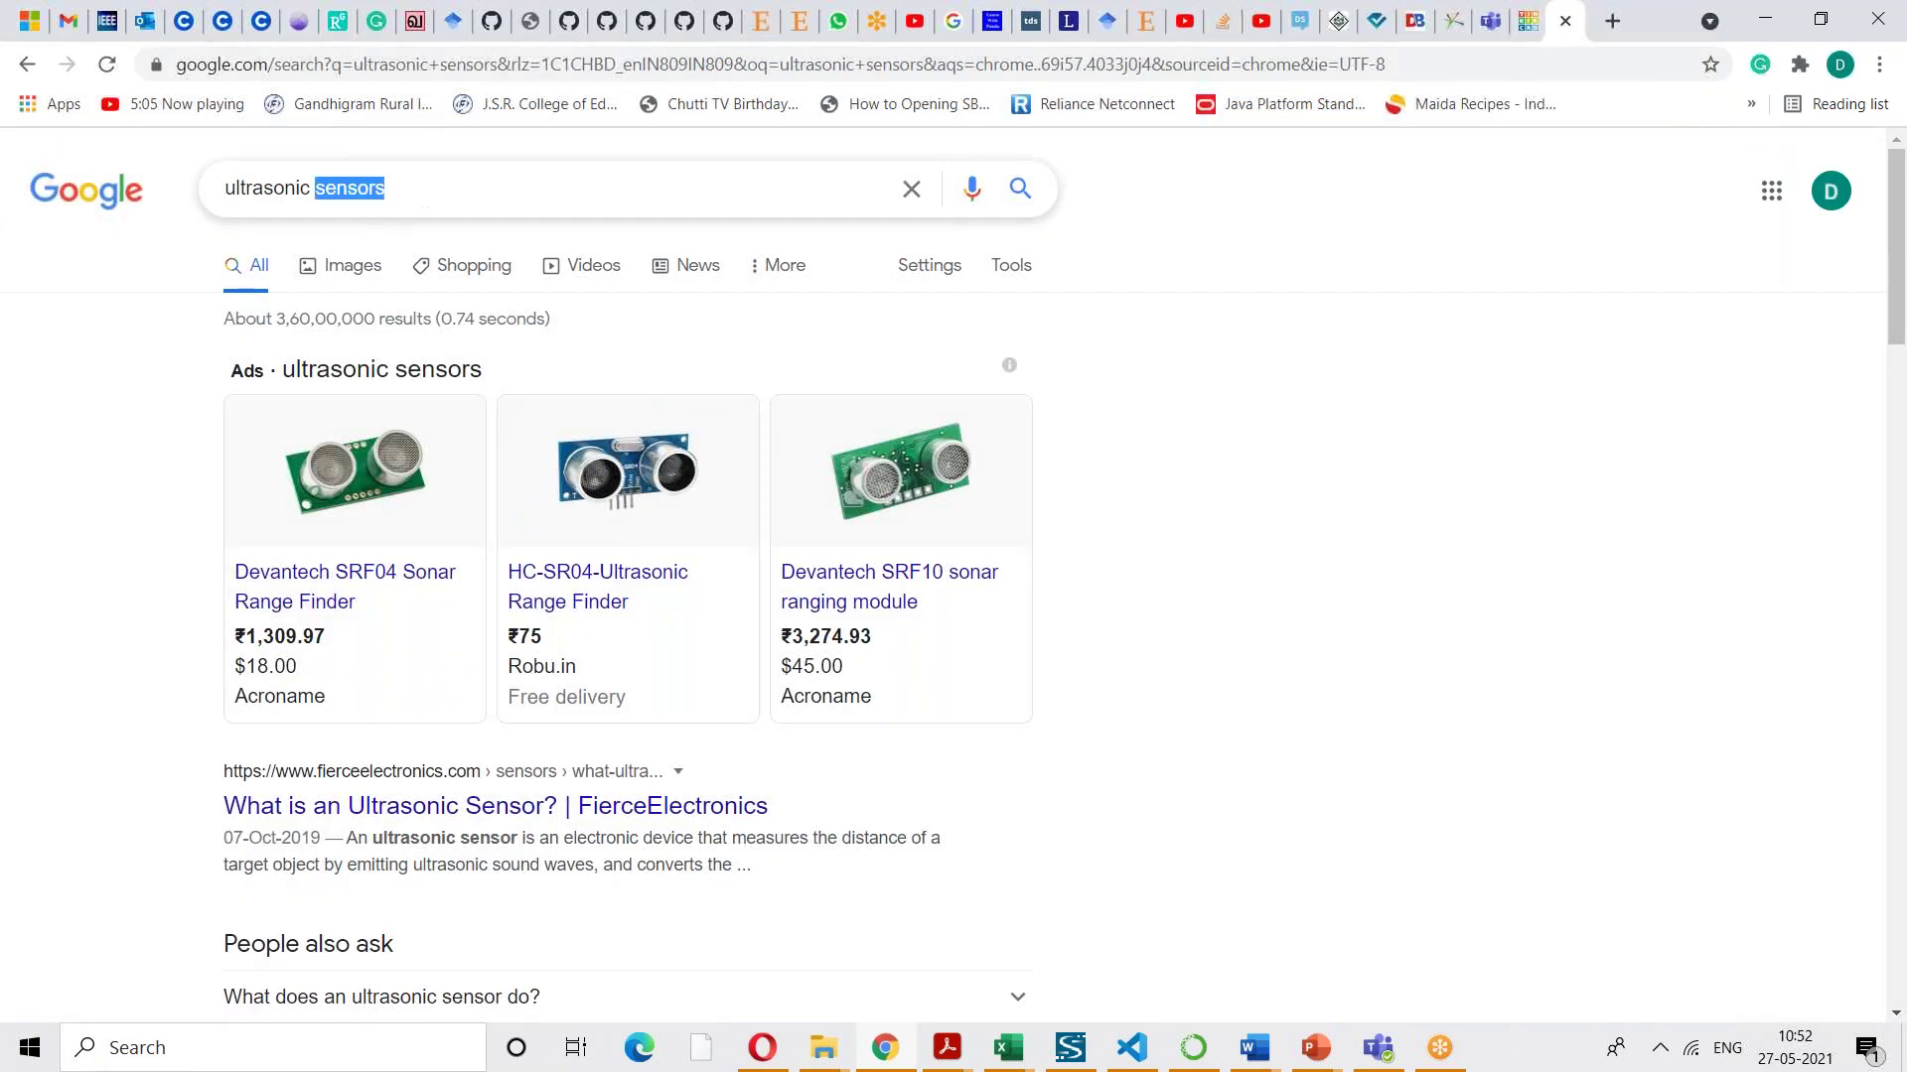
drag(433, 198, 115, 188)
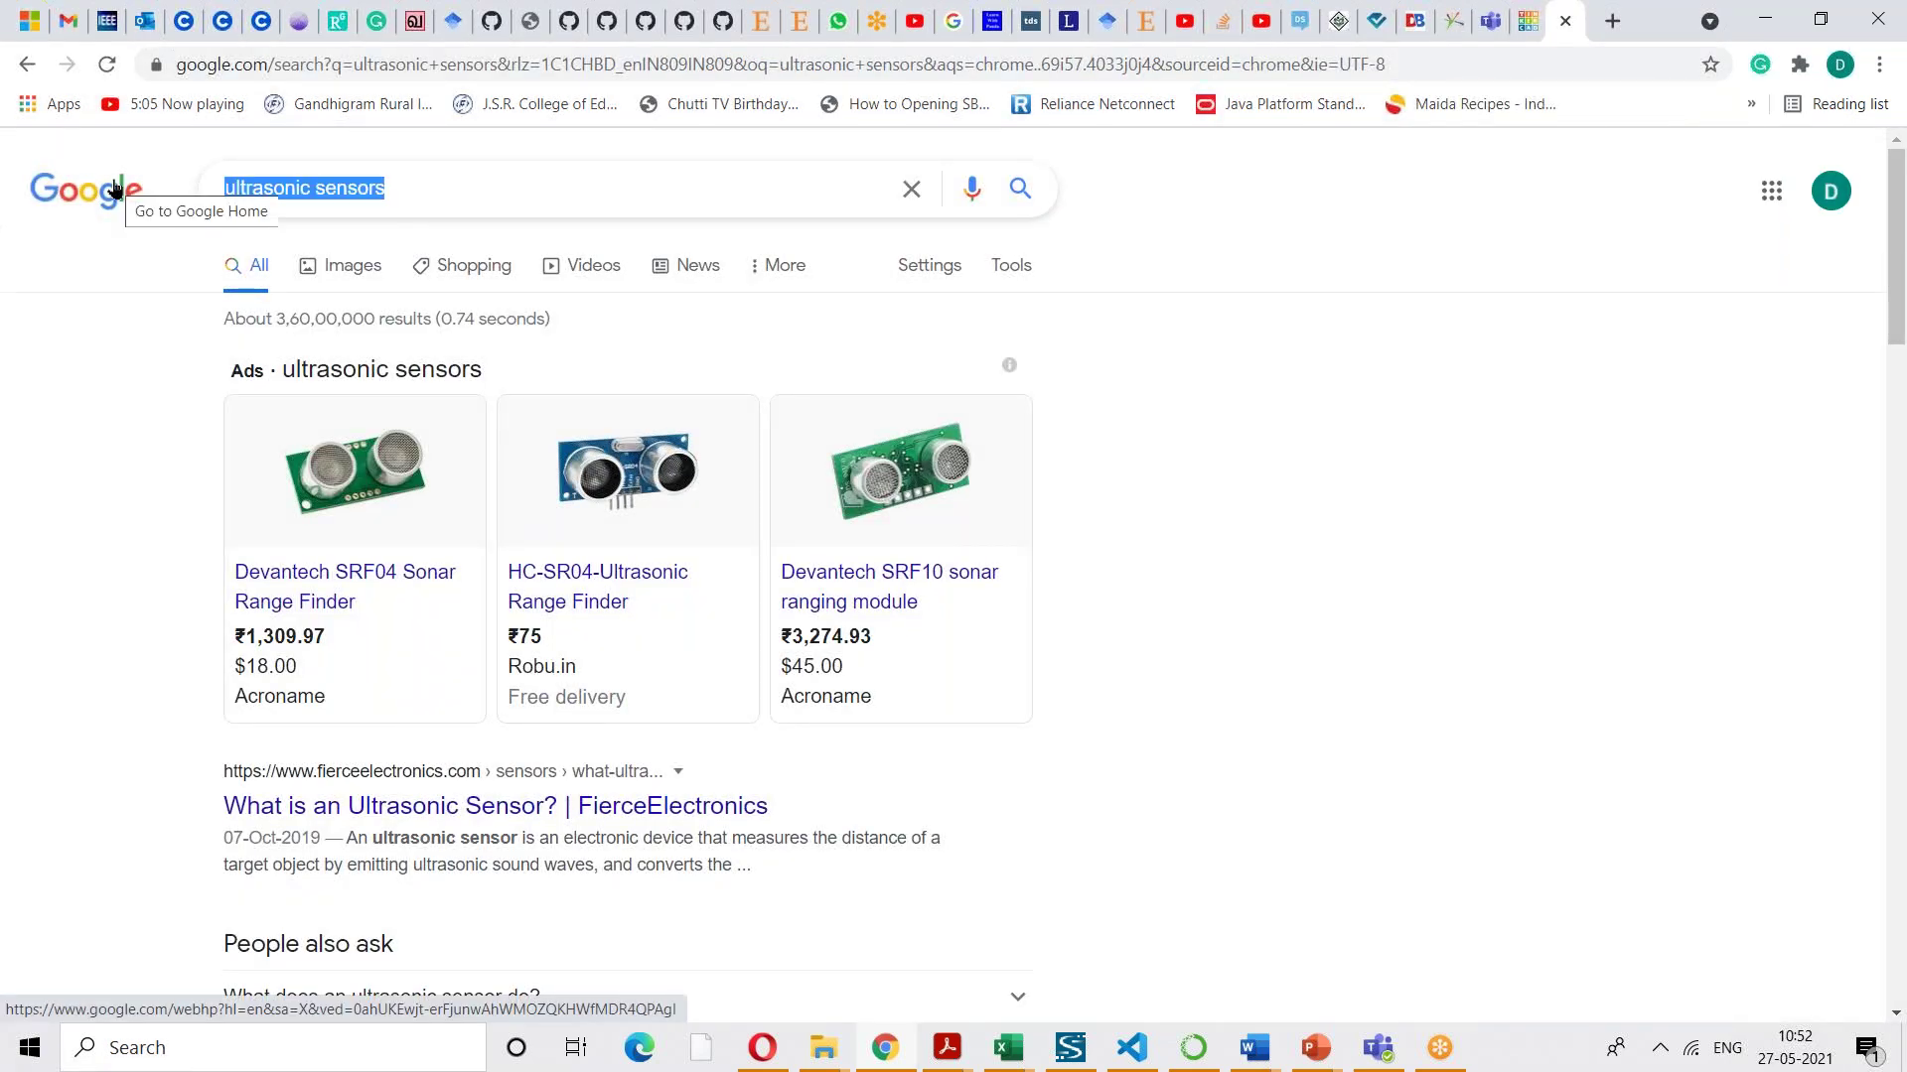
text(l)
click(1528, 22)
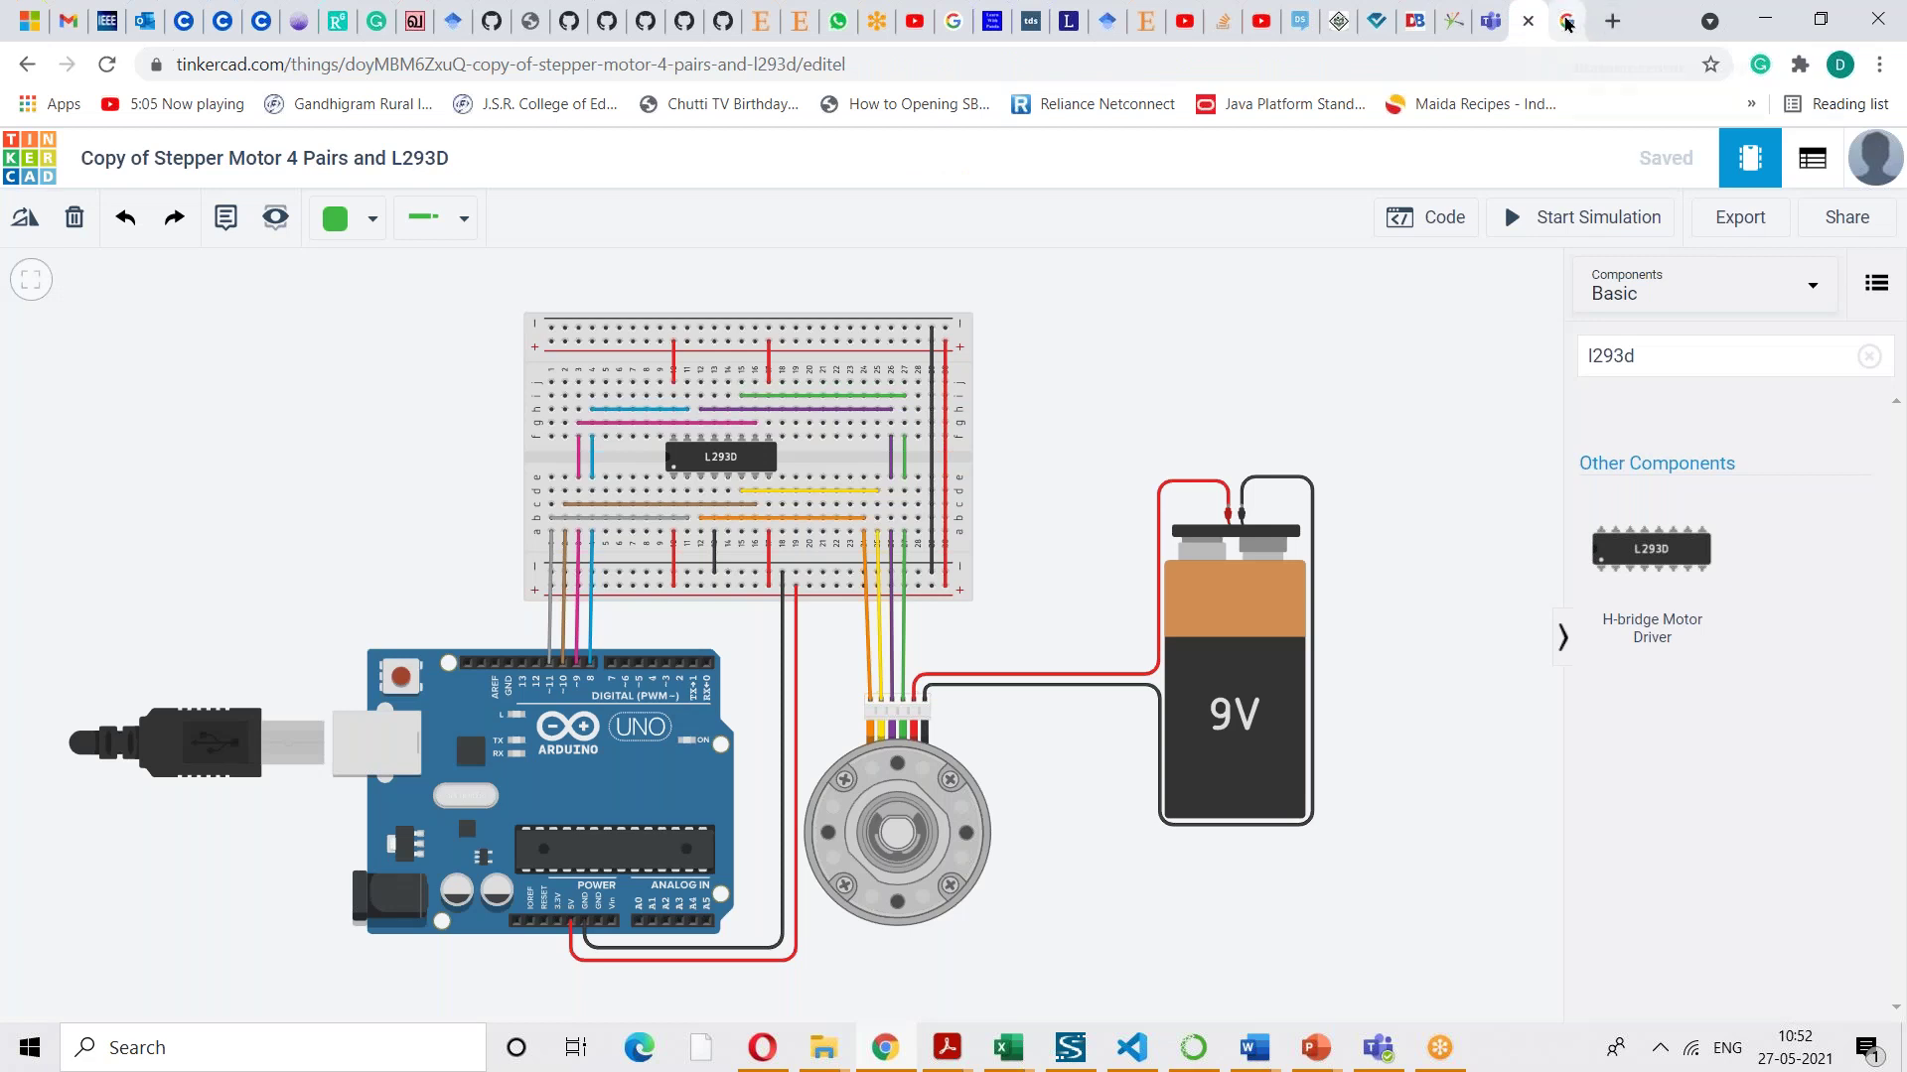
click(1567, 22)
text(29)
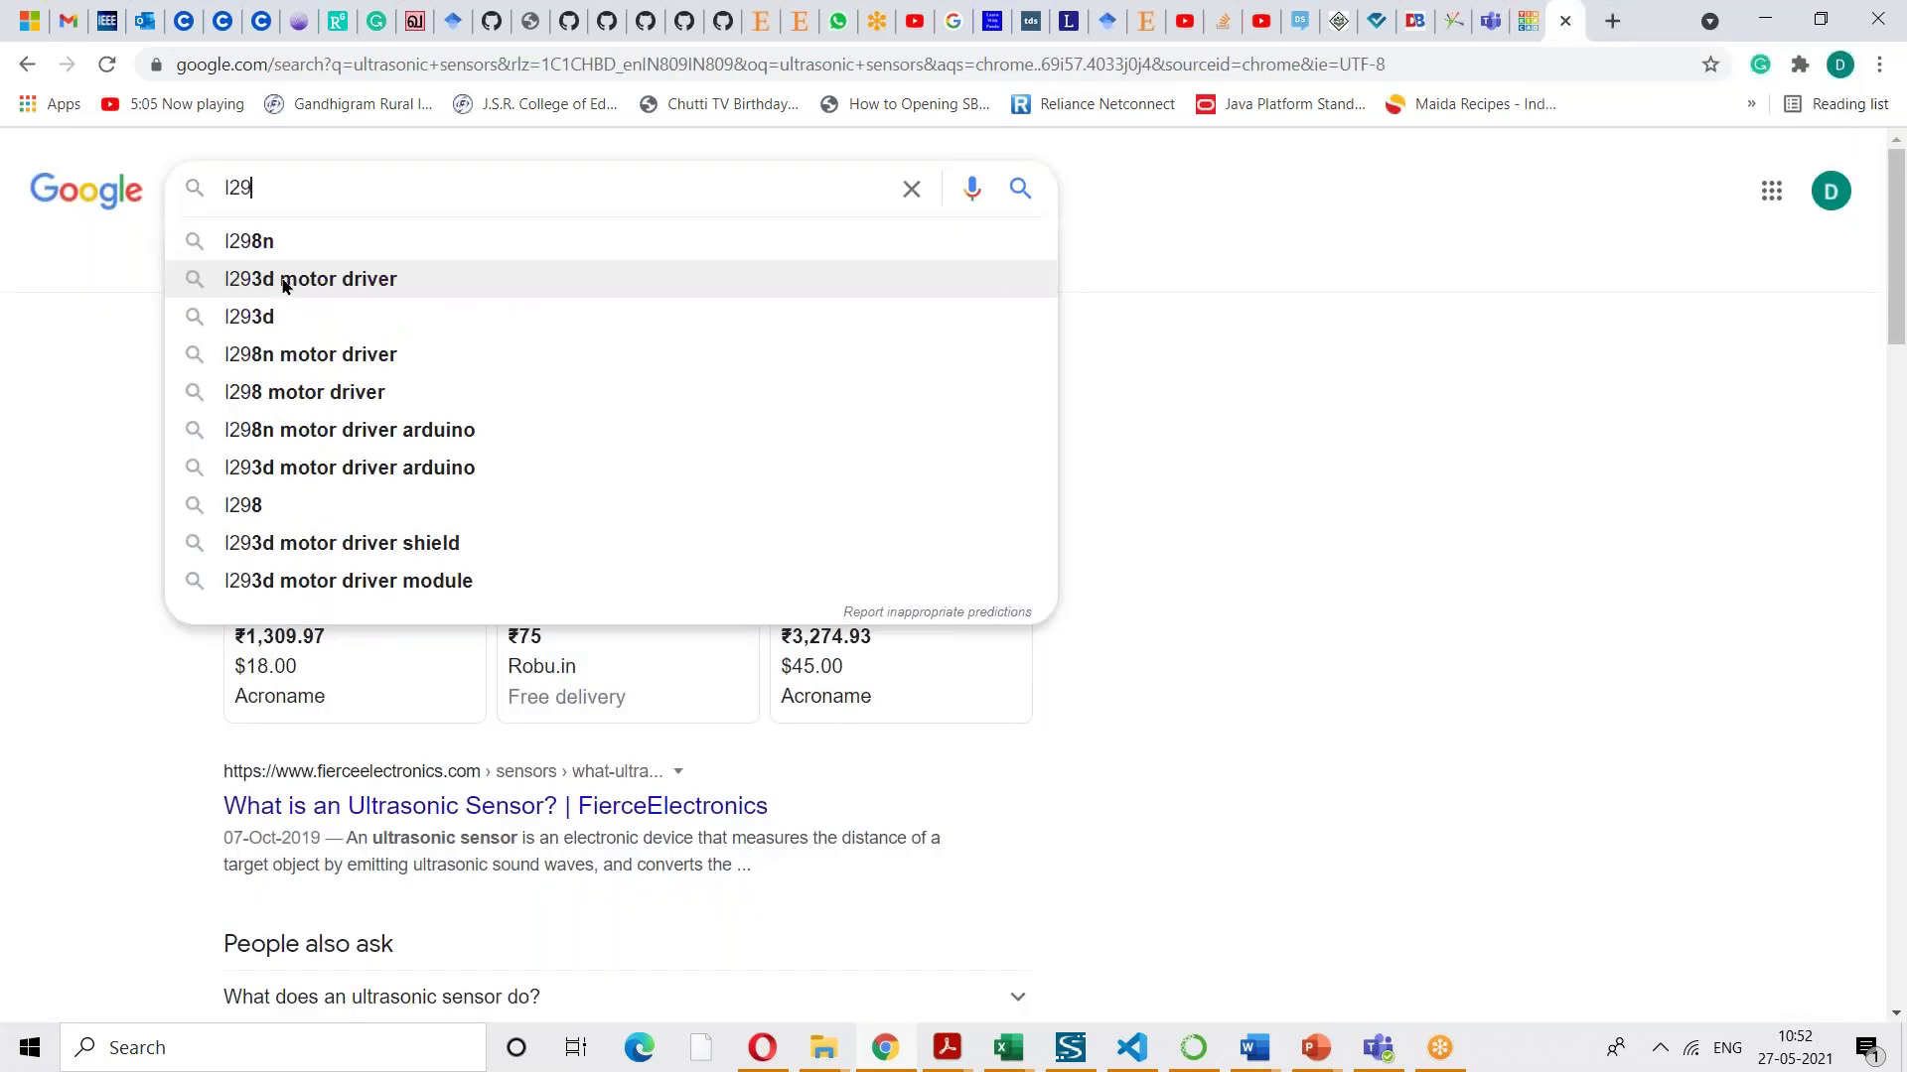
text(3d)
key(Return)
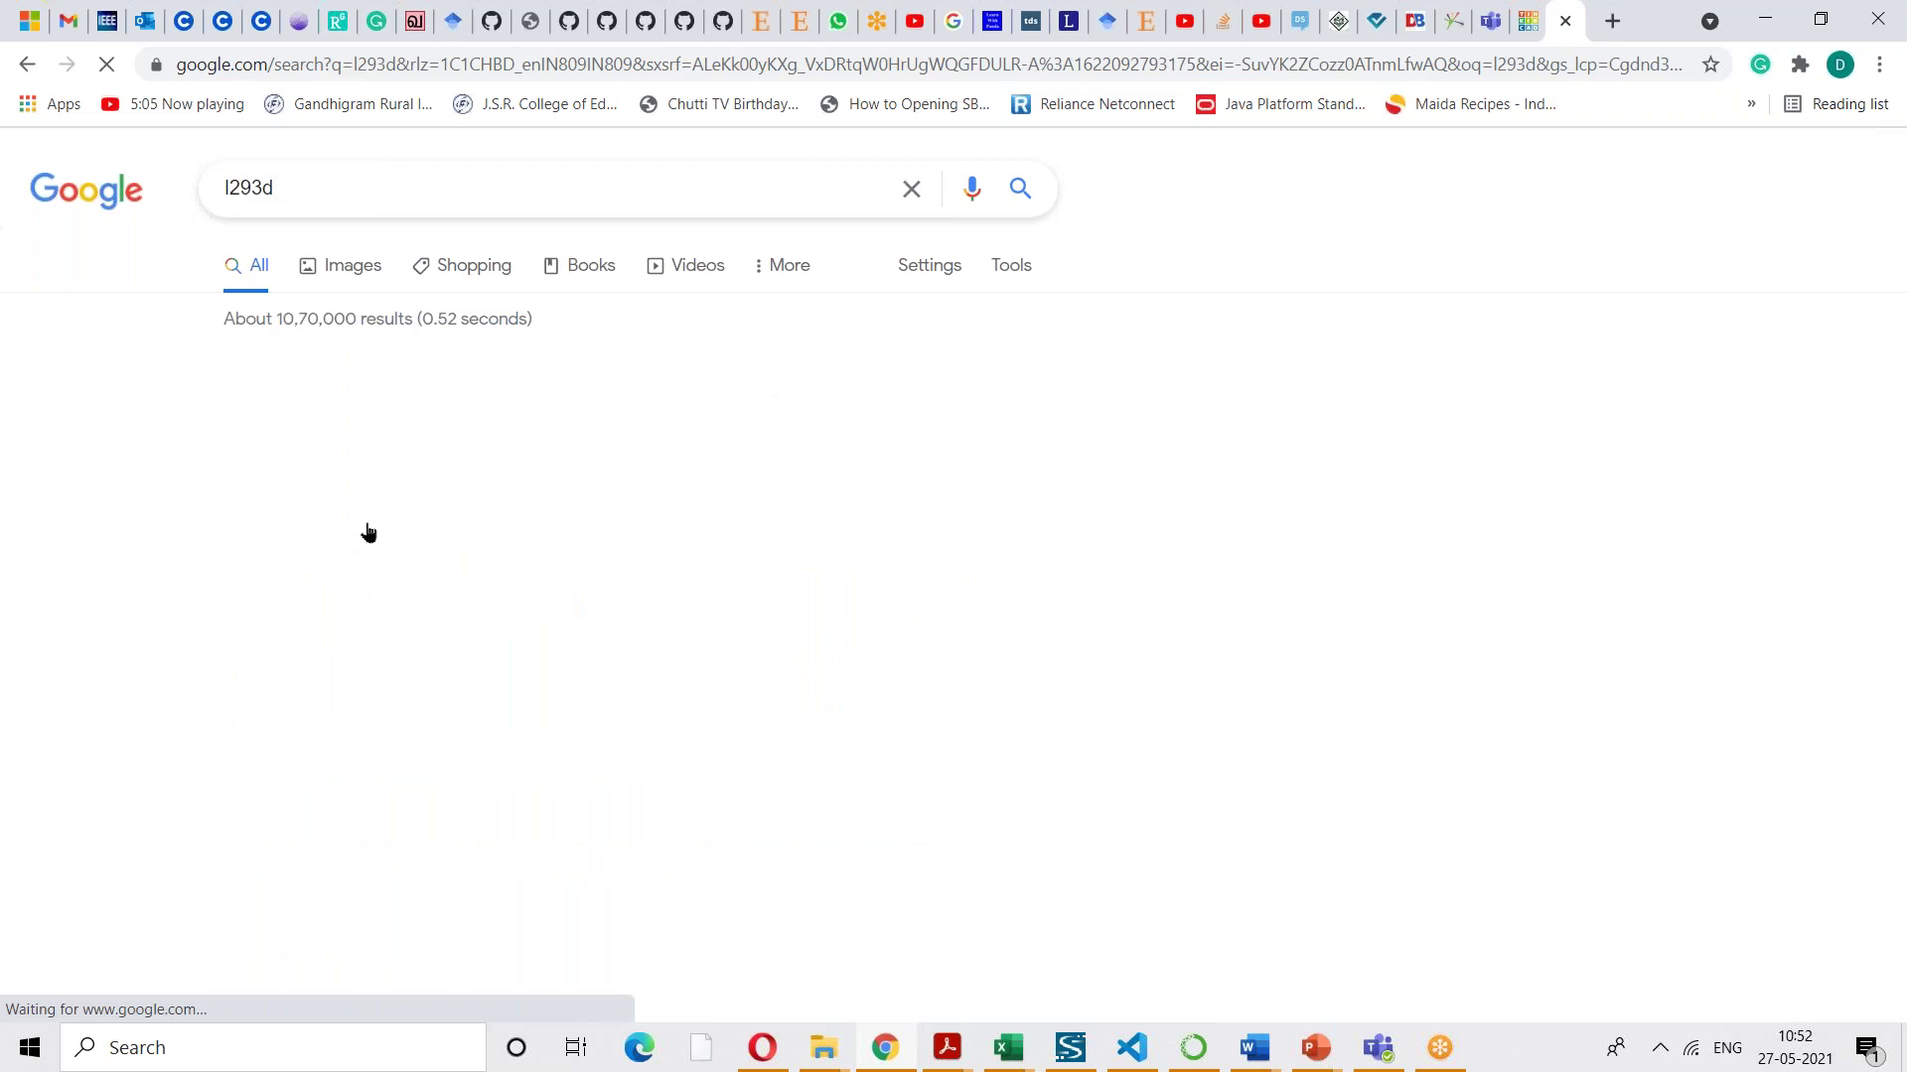
- View the L293D pinout diagram from RoboElements and the IndiaMART L293D motor driver board photo among the image results
scroll(556, 477, down, 1)
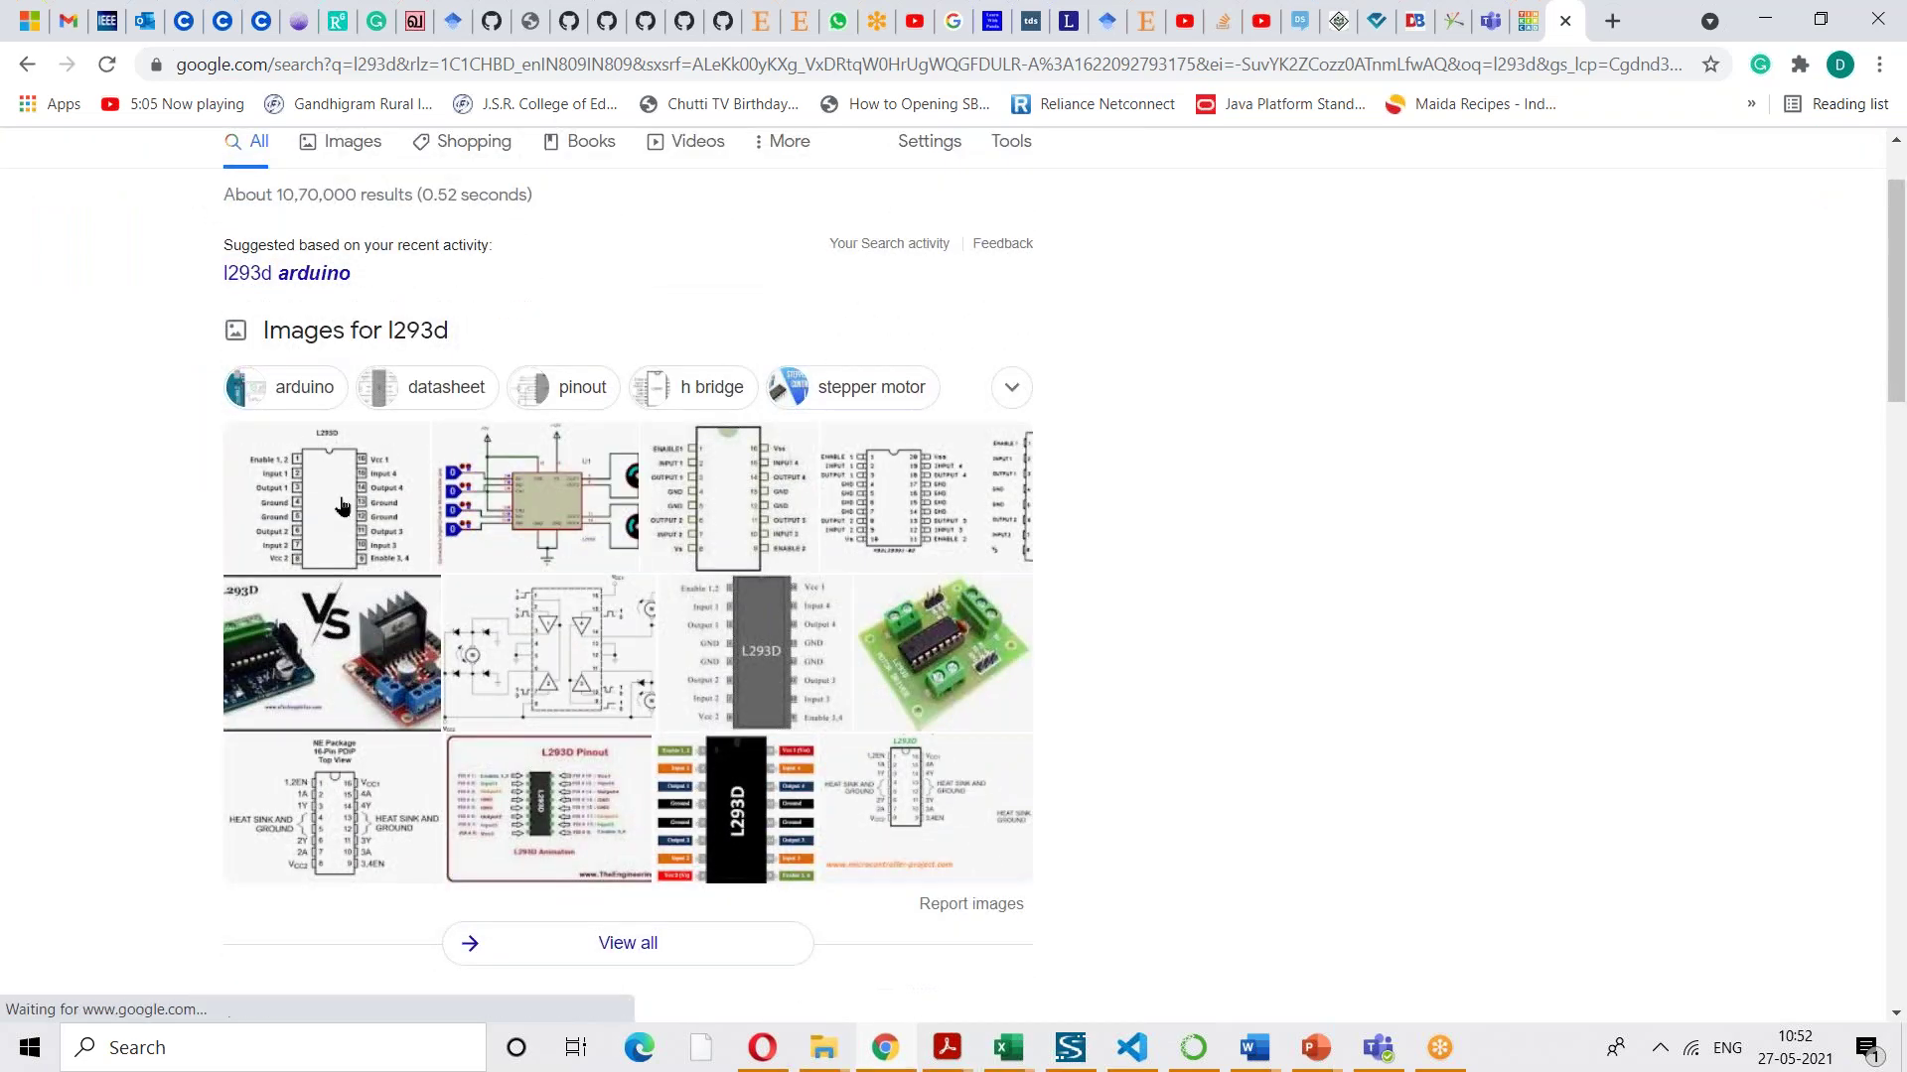
click(343, 506)
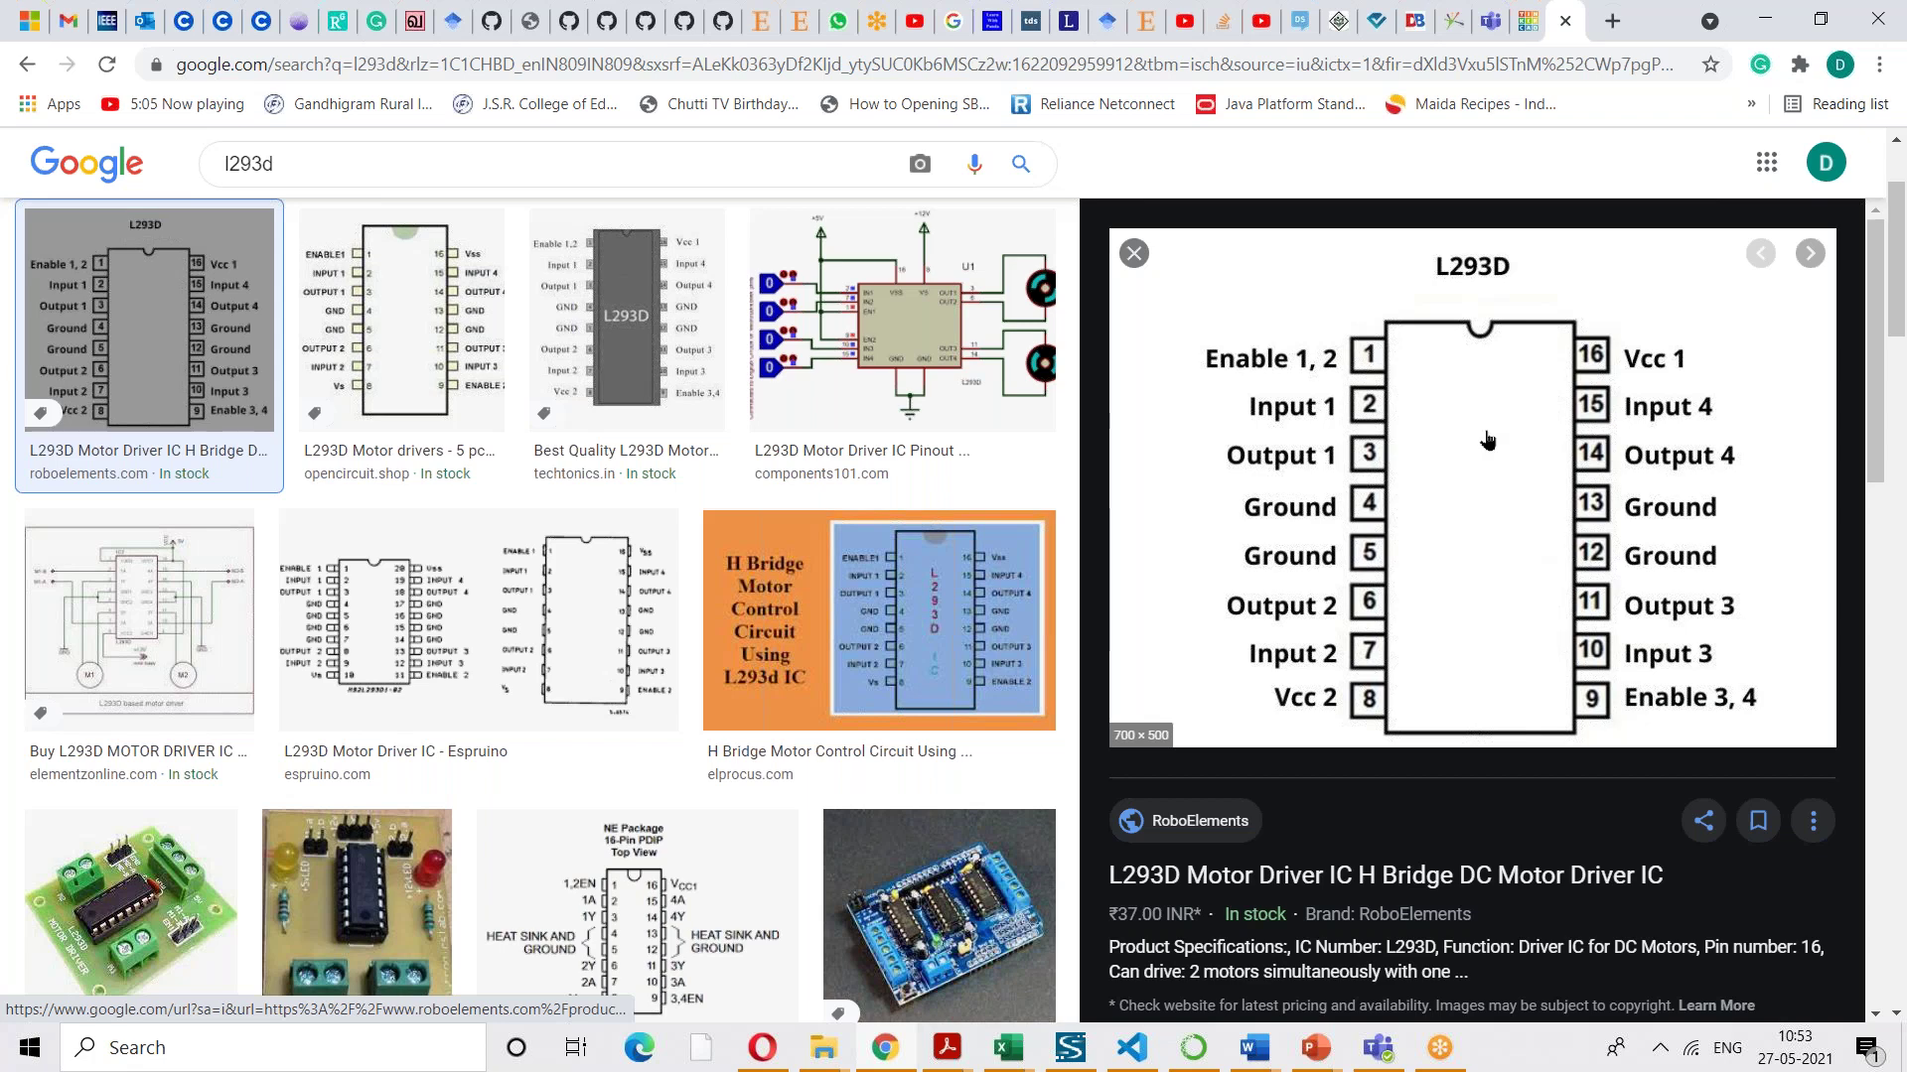
click(343, 943)
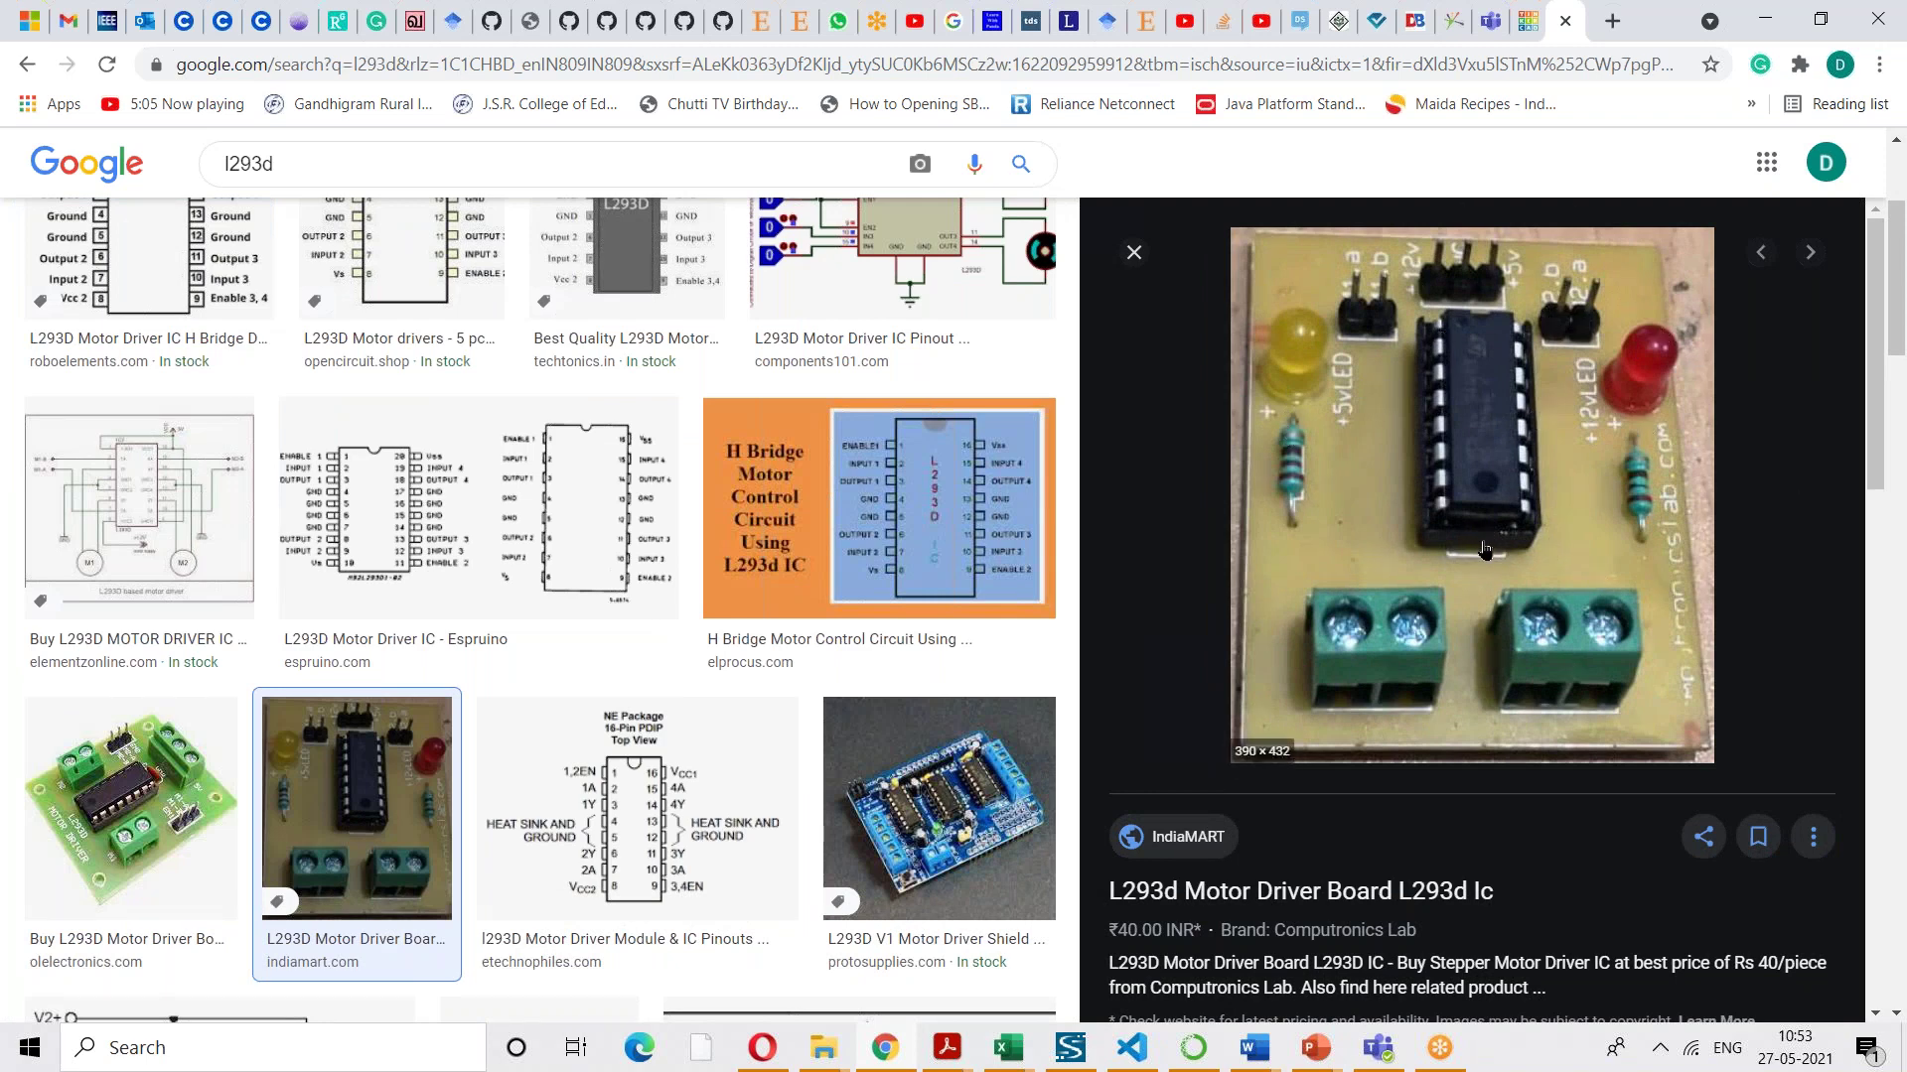
- Return to the Tinkercad stepper motor circuit, review its Arduino code including the comment inside setup(), and close the code editor
click(1526, 22)
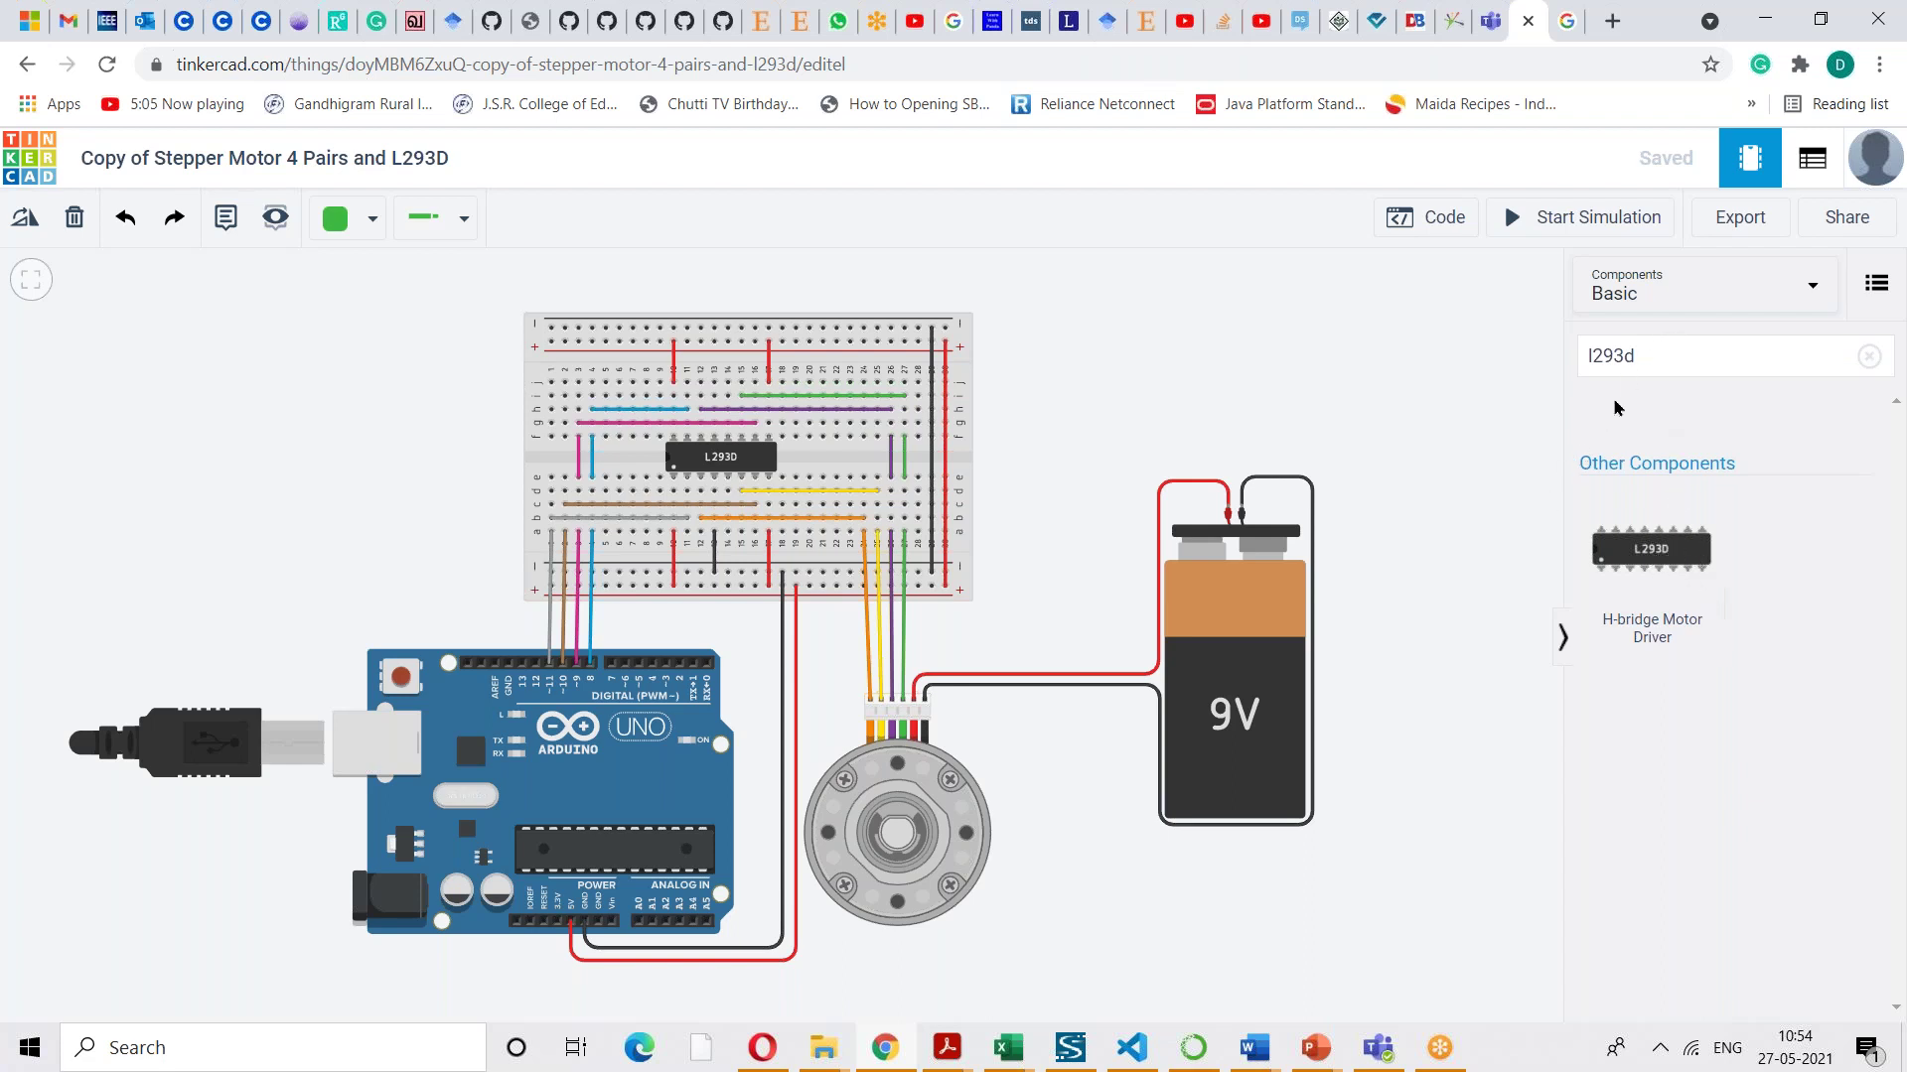
click(1445, 221)
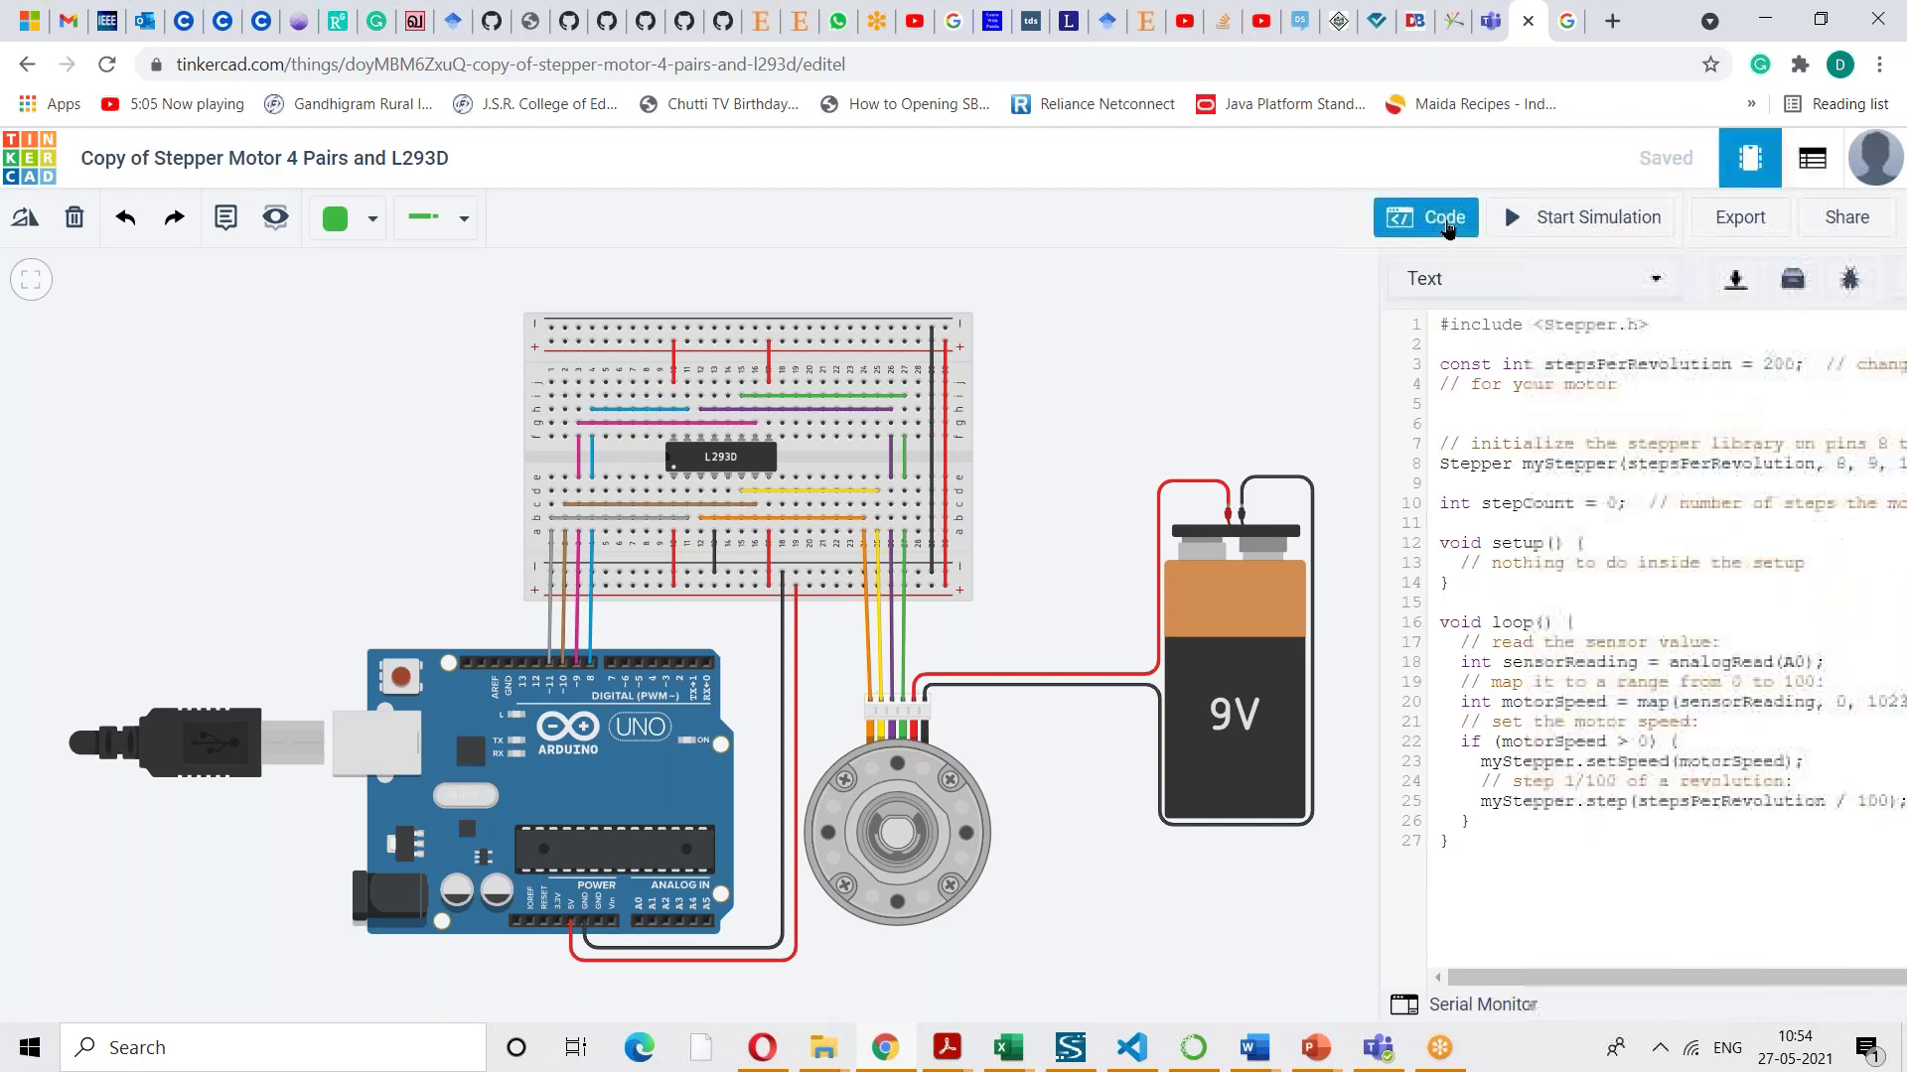
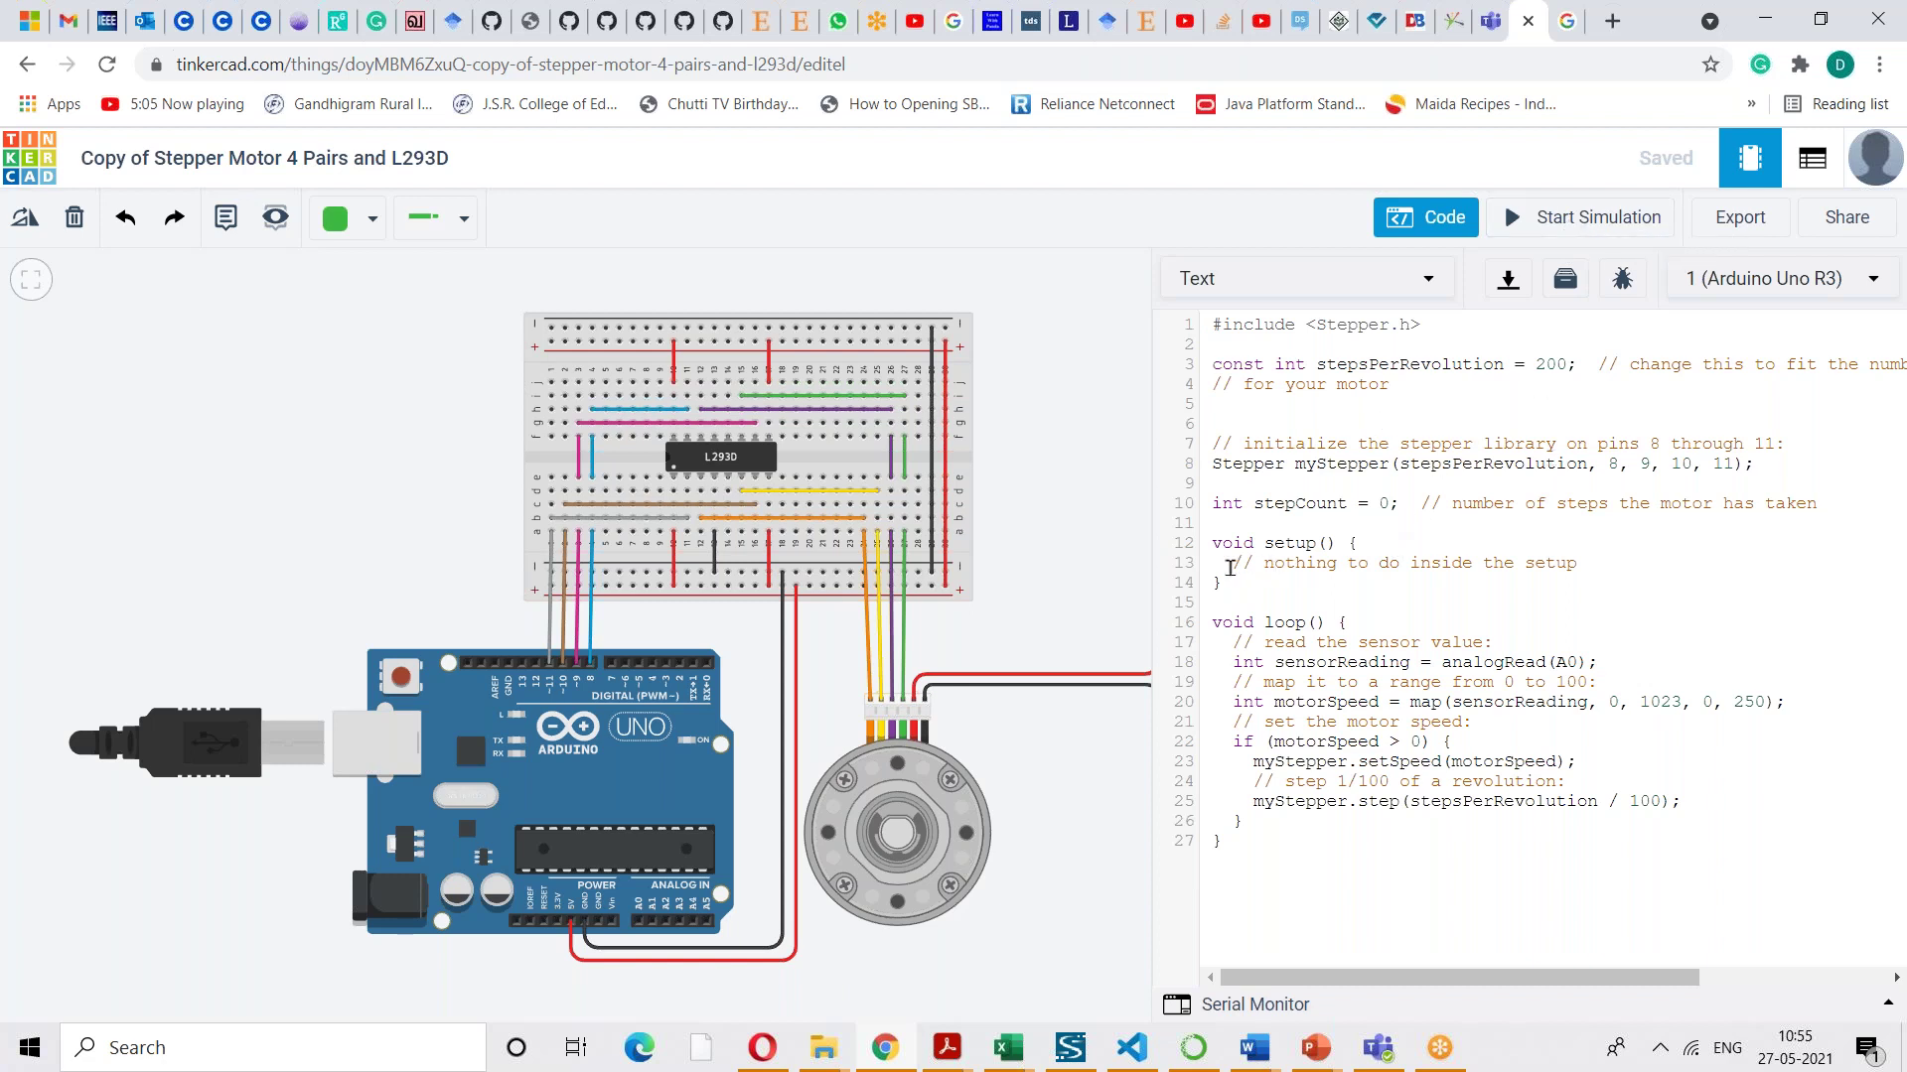
drag(1233, 568, 1499, 566)
click(1590, 566)
click(1486, 568)
click(1435, 220)
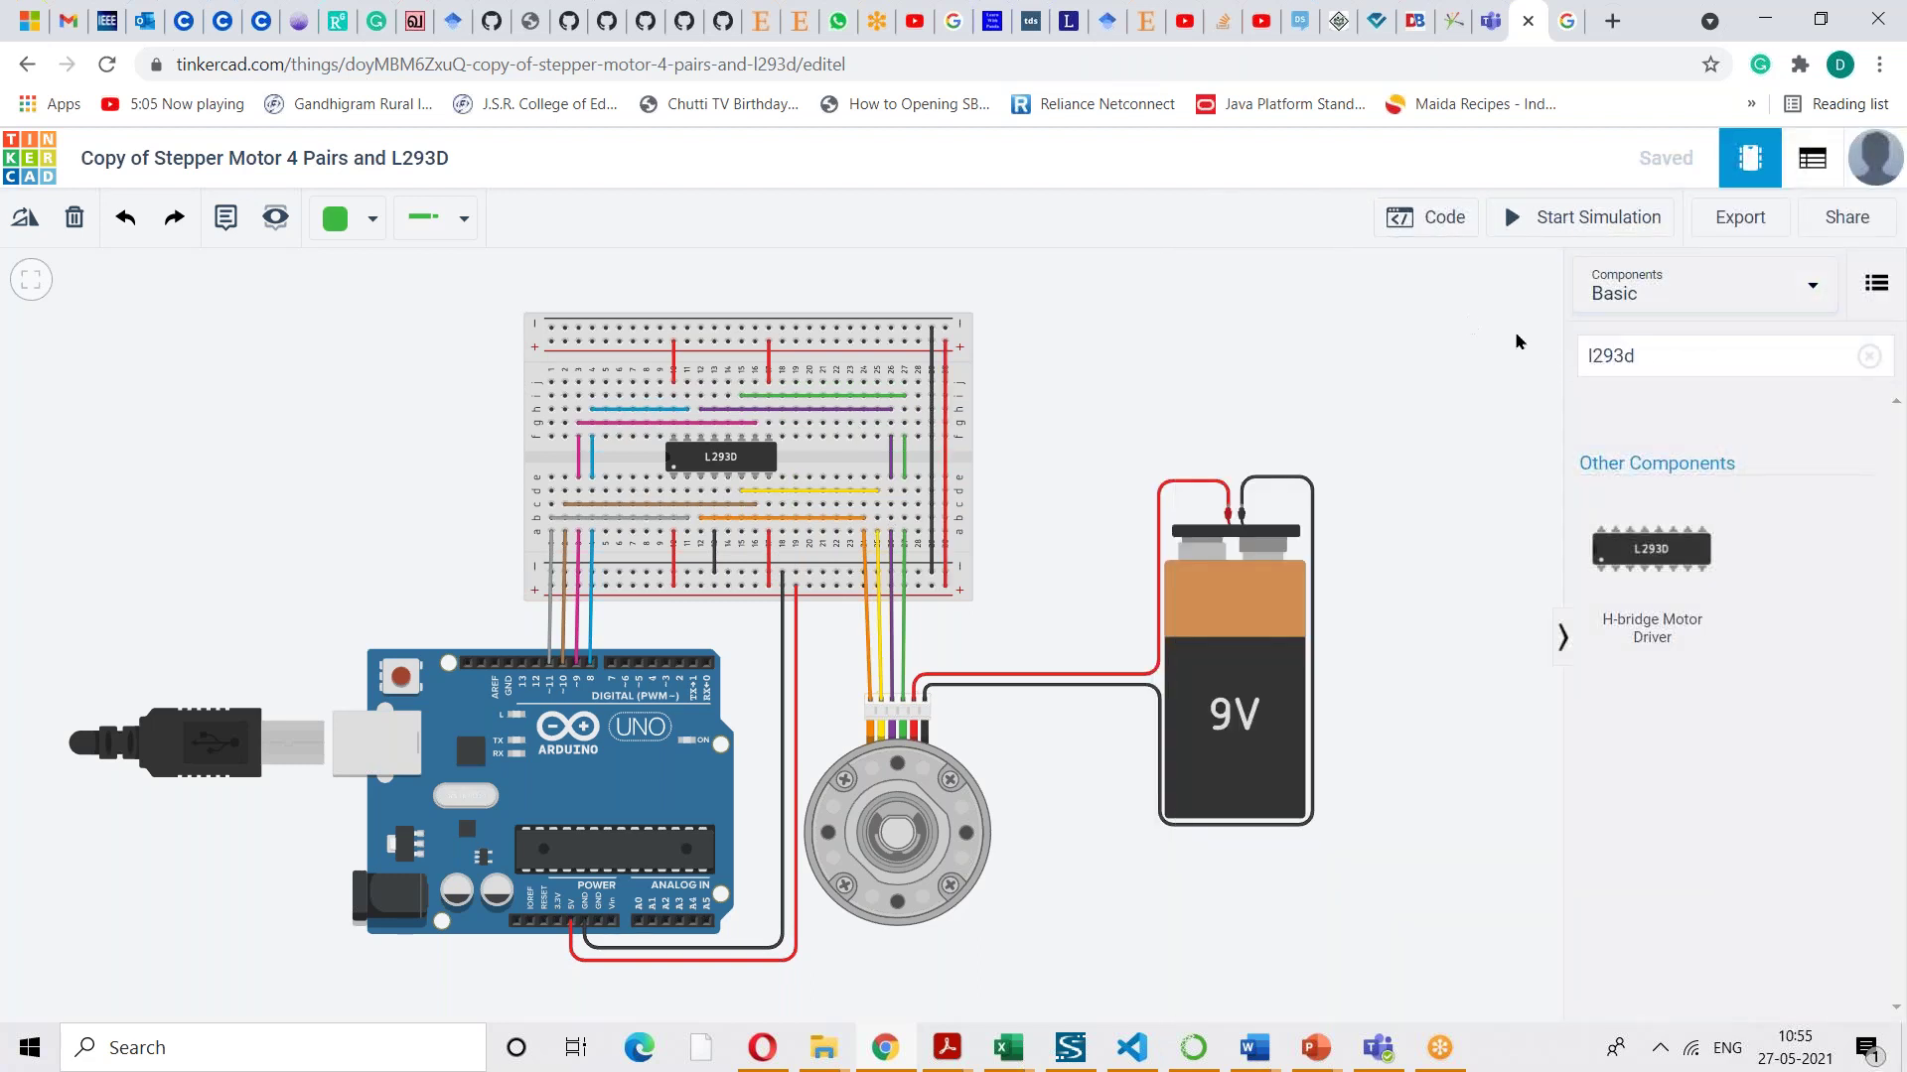
- Search the component library for "bread board" and shorten the search term to "bread"
drag(1643, 358, 1582, 358)
text(br)
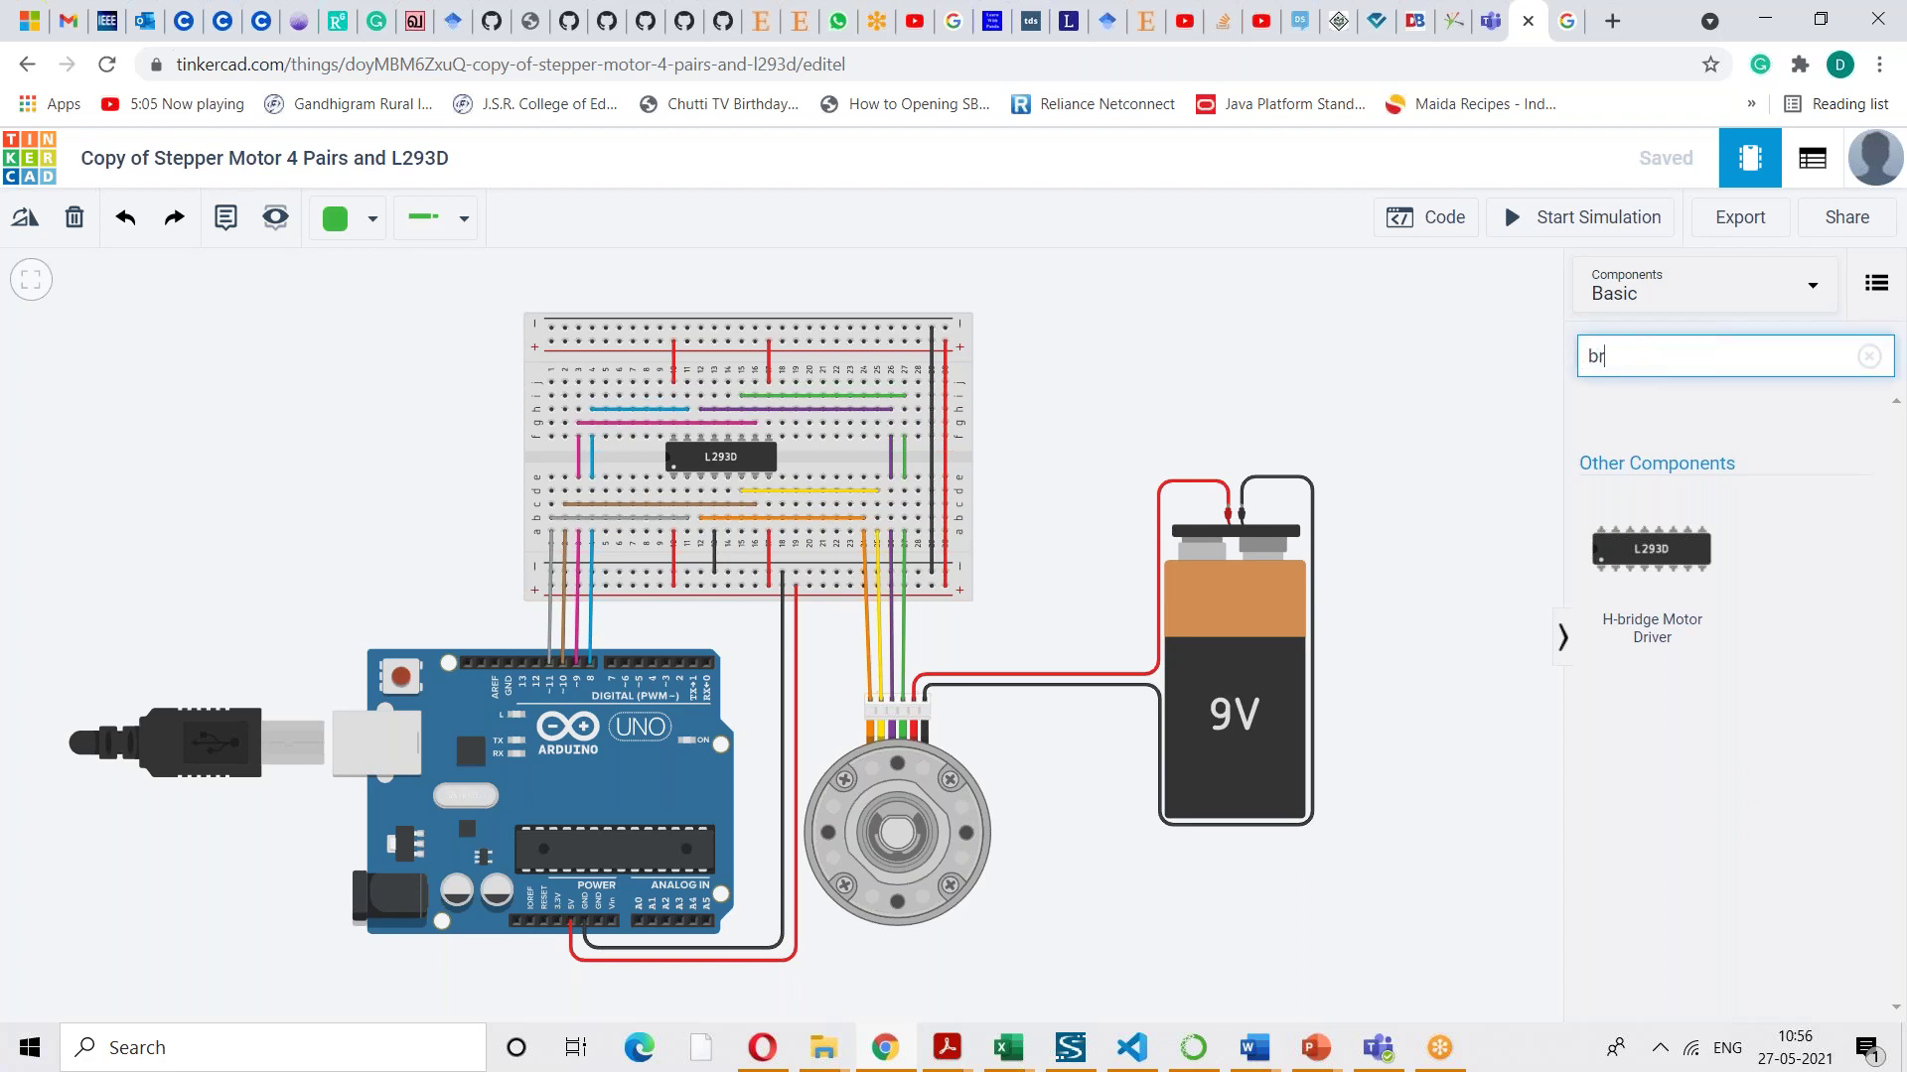
text(ead board)
key(Return)
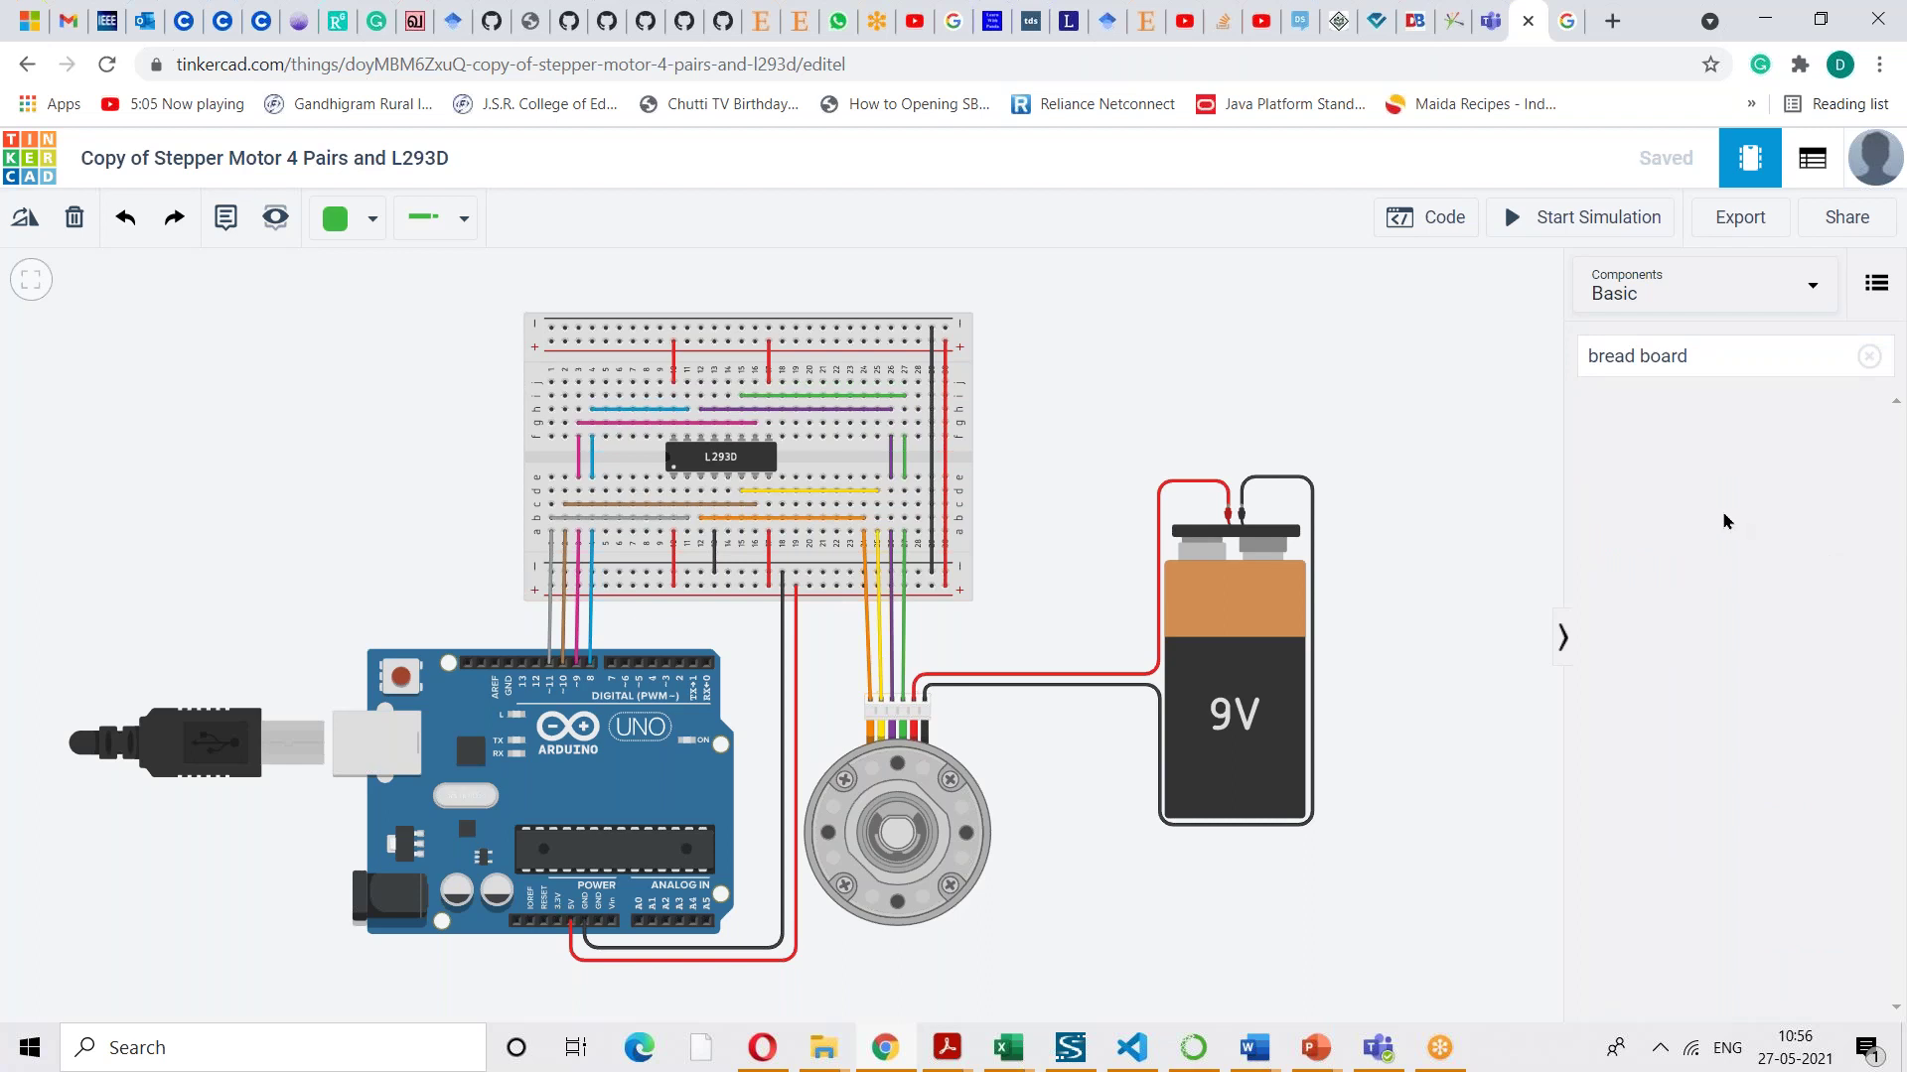
click(1703, 360)
drag(1702, 359, 1638, 358)
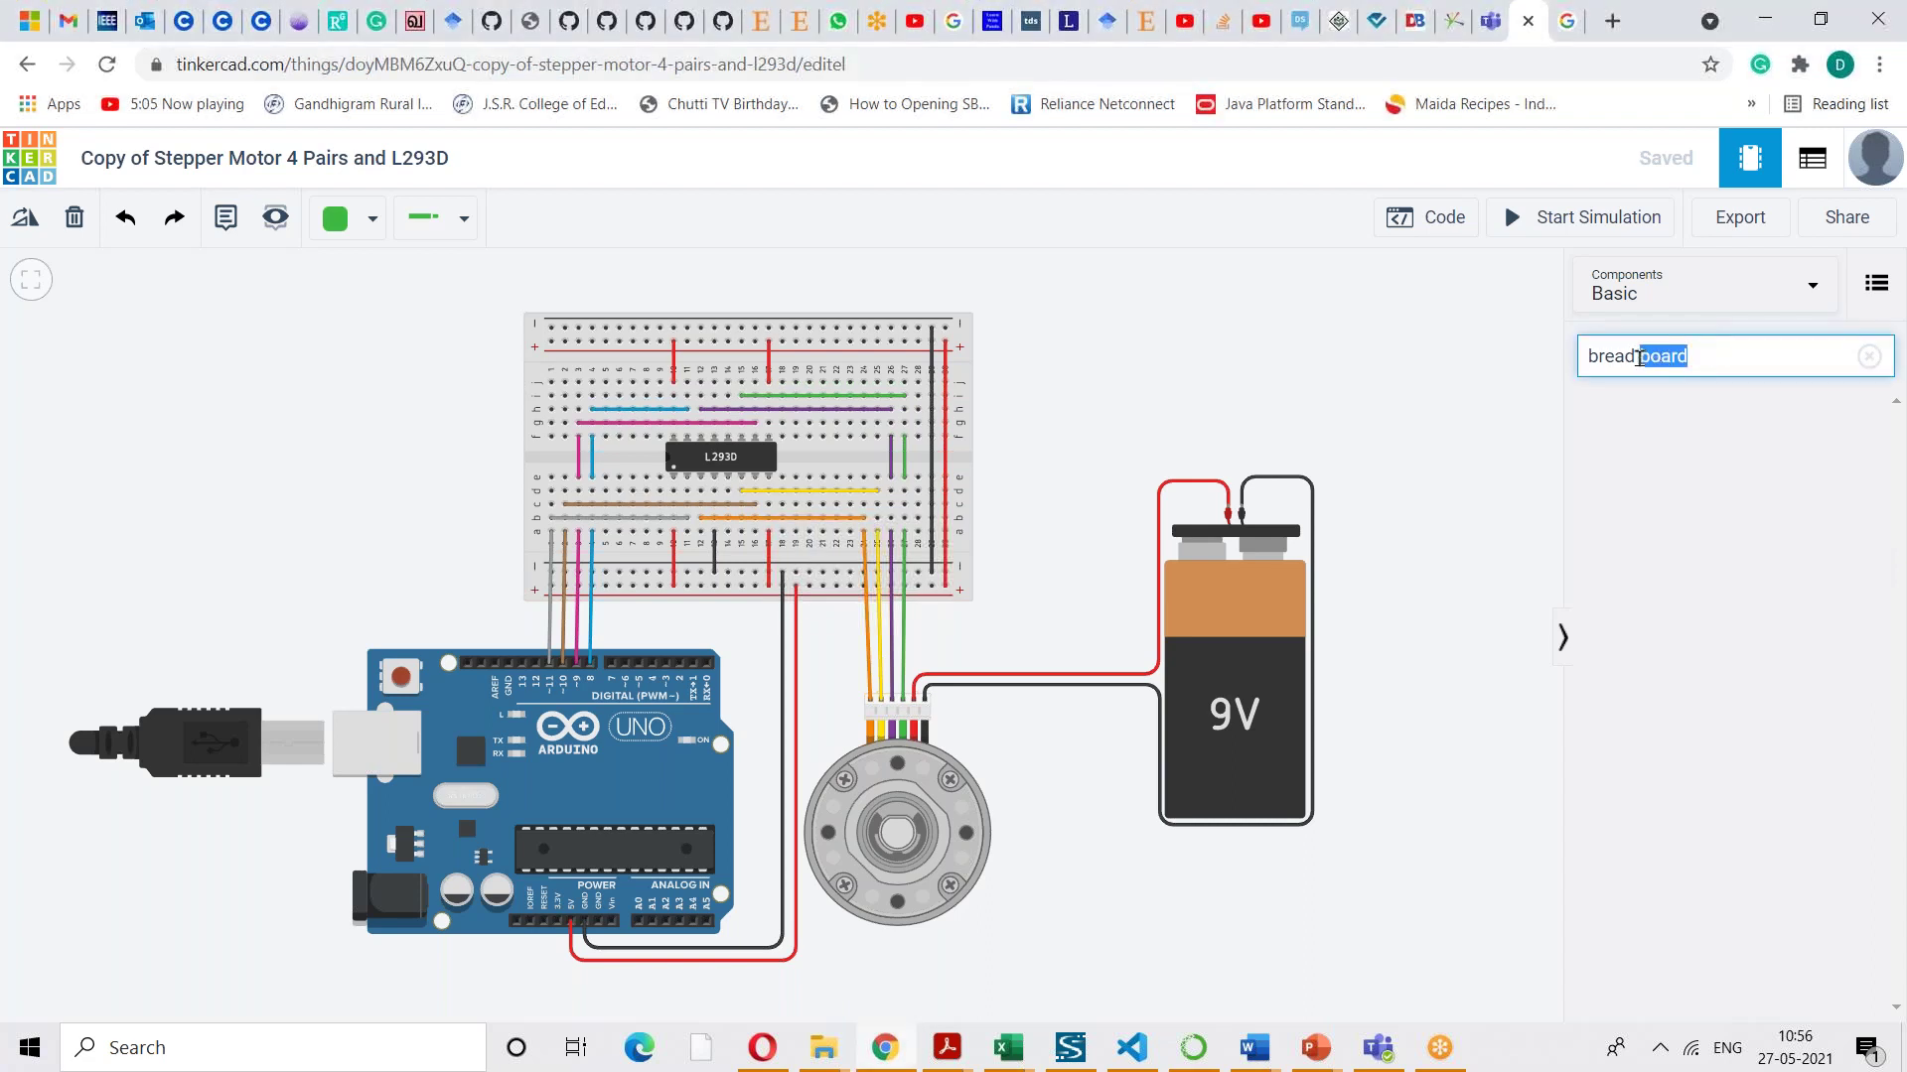
key(BackSpace)
click(1657, 425)
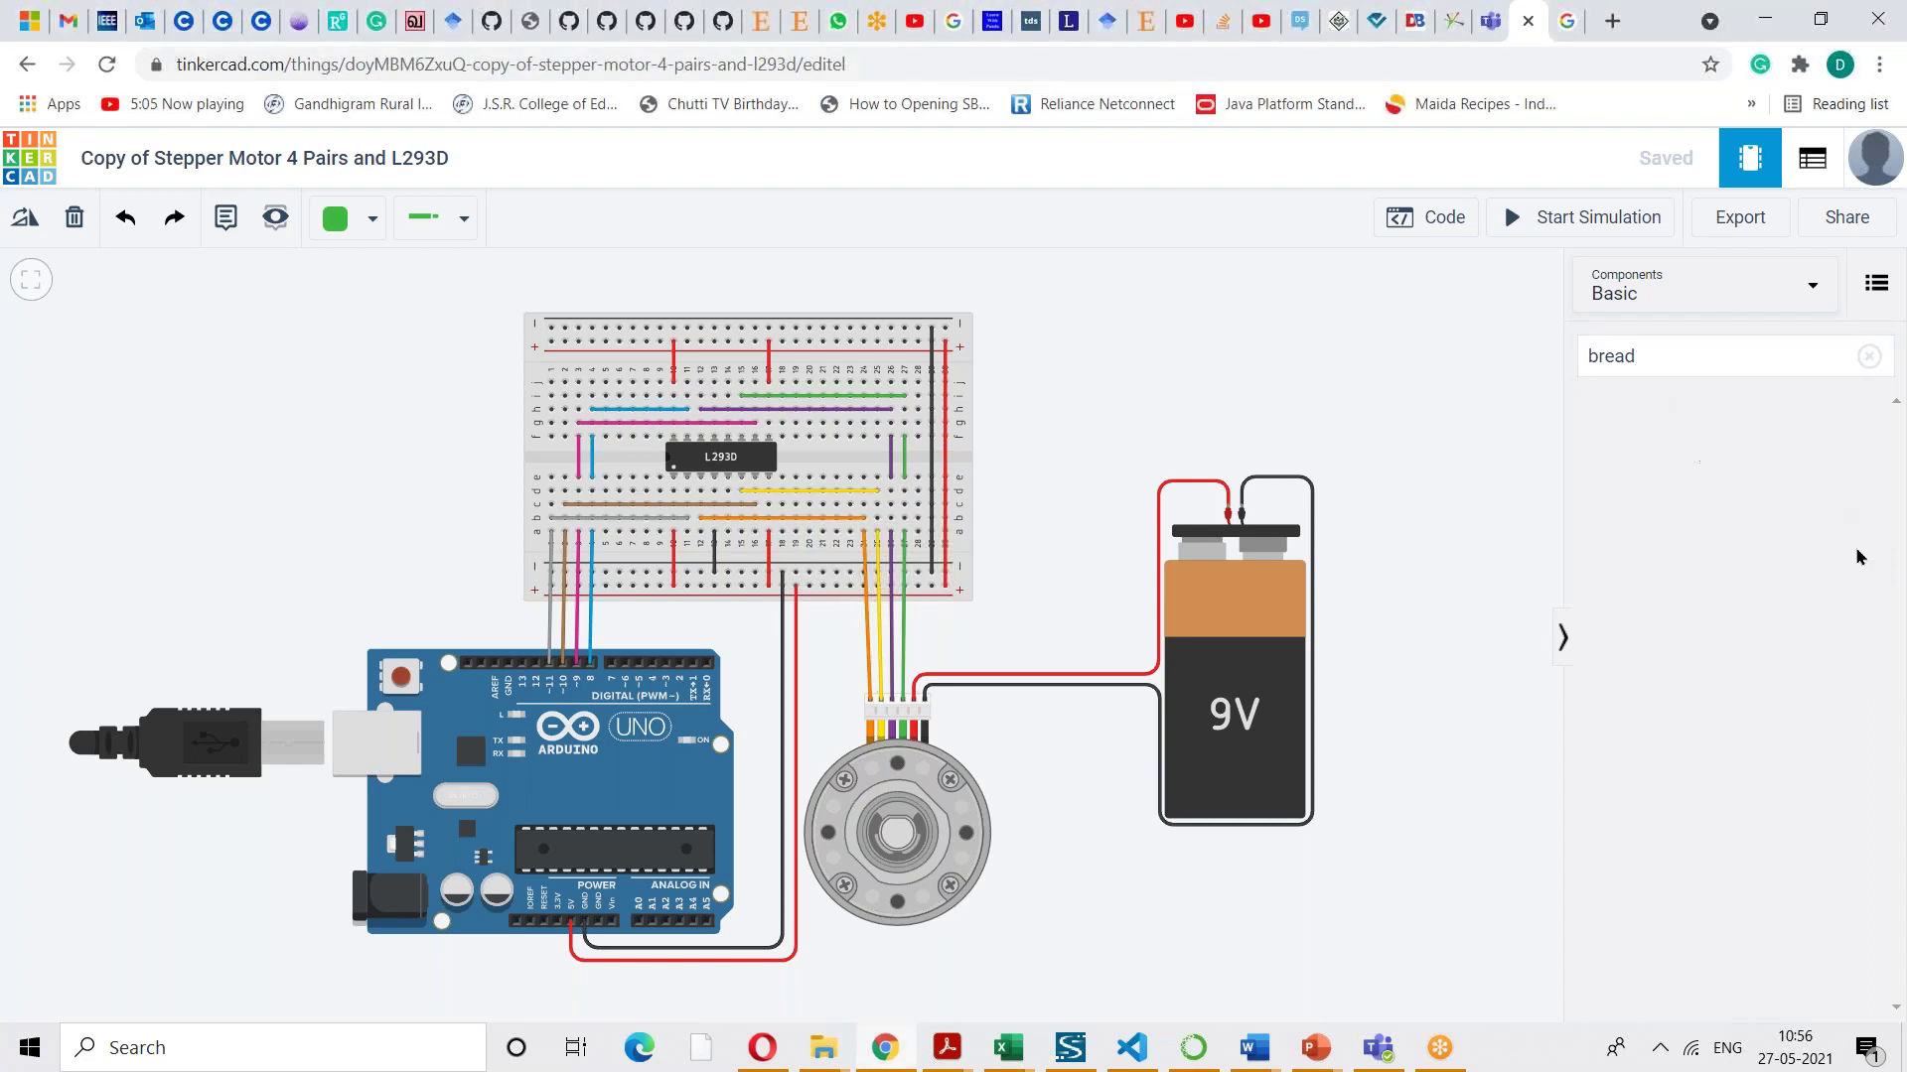
click(1648, 357)
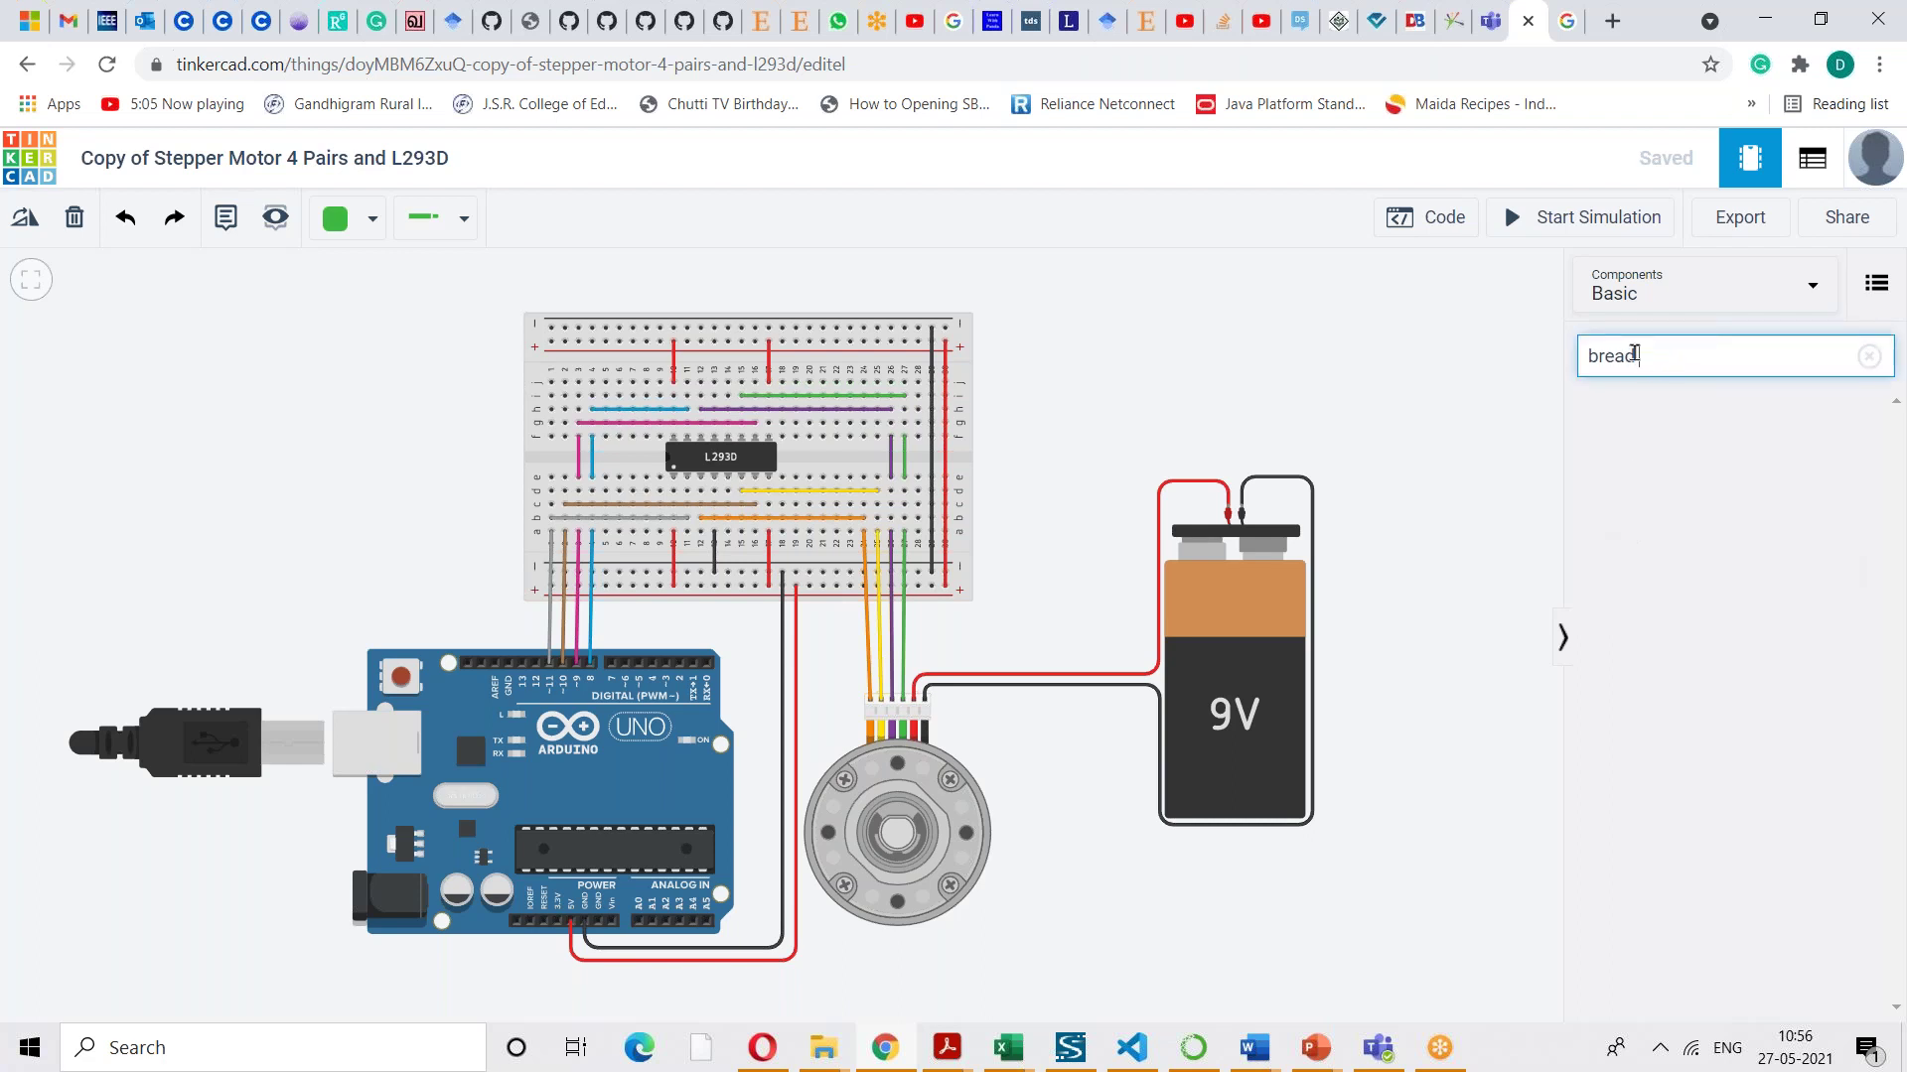
- Reload the Basic components list and look through it to the end for a breadboard
click(1728, 303)
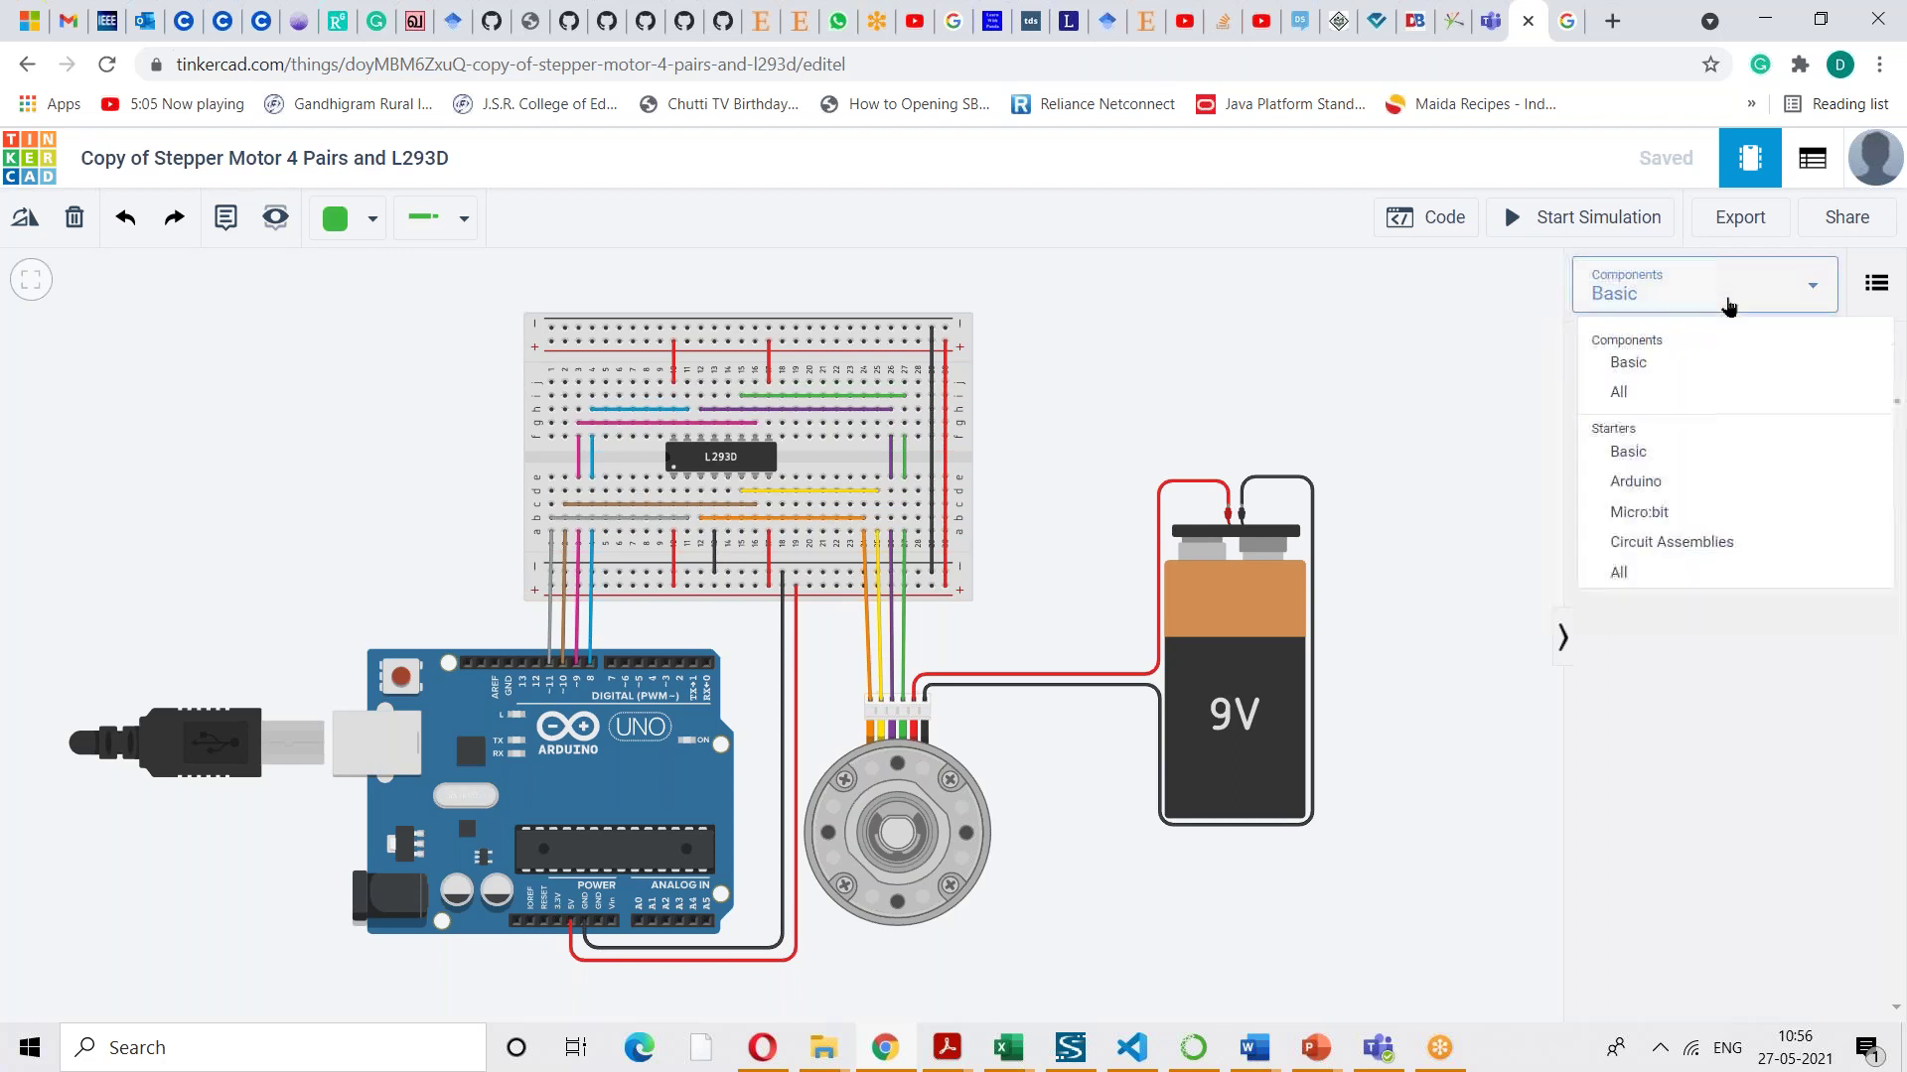
click(1659, 364)
scroll(1752, 648, down, 5)
scroll(1753, 648, down, 10)
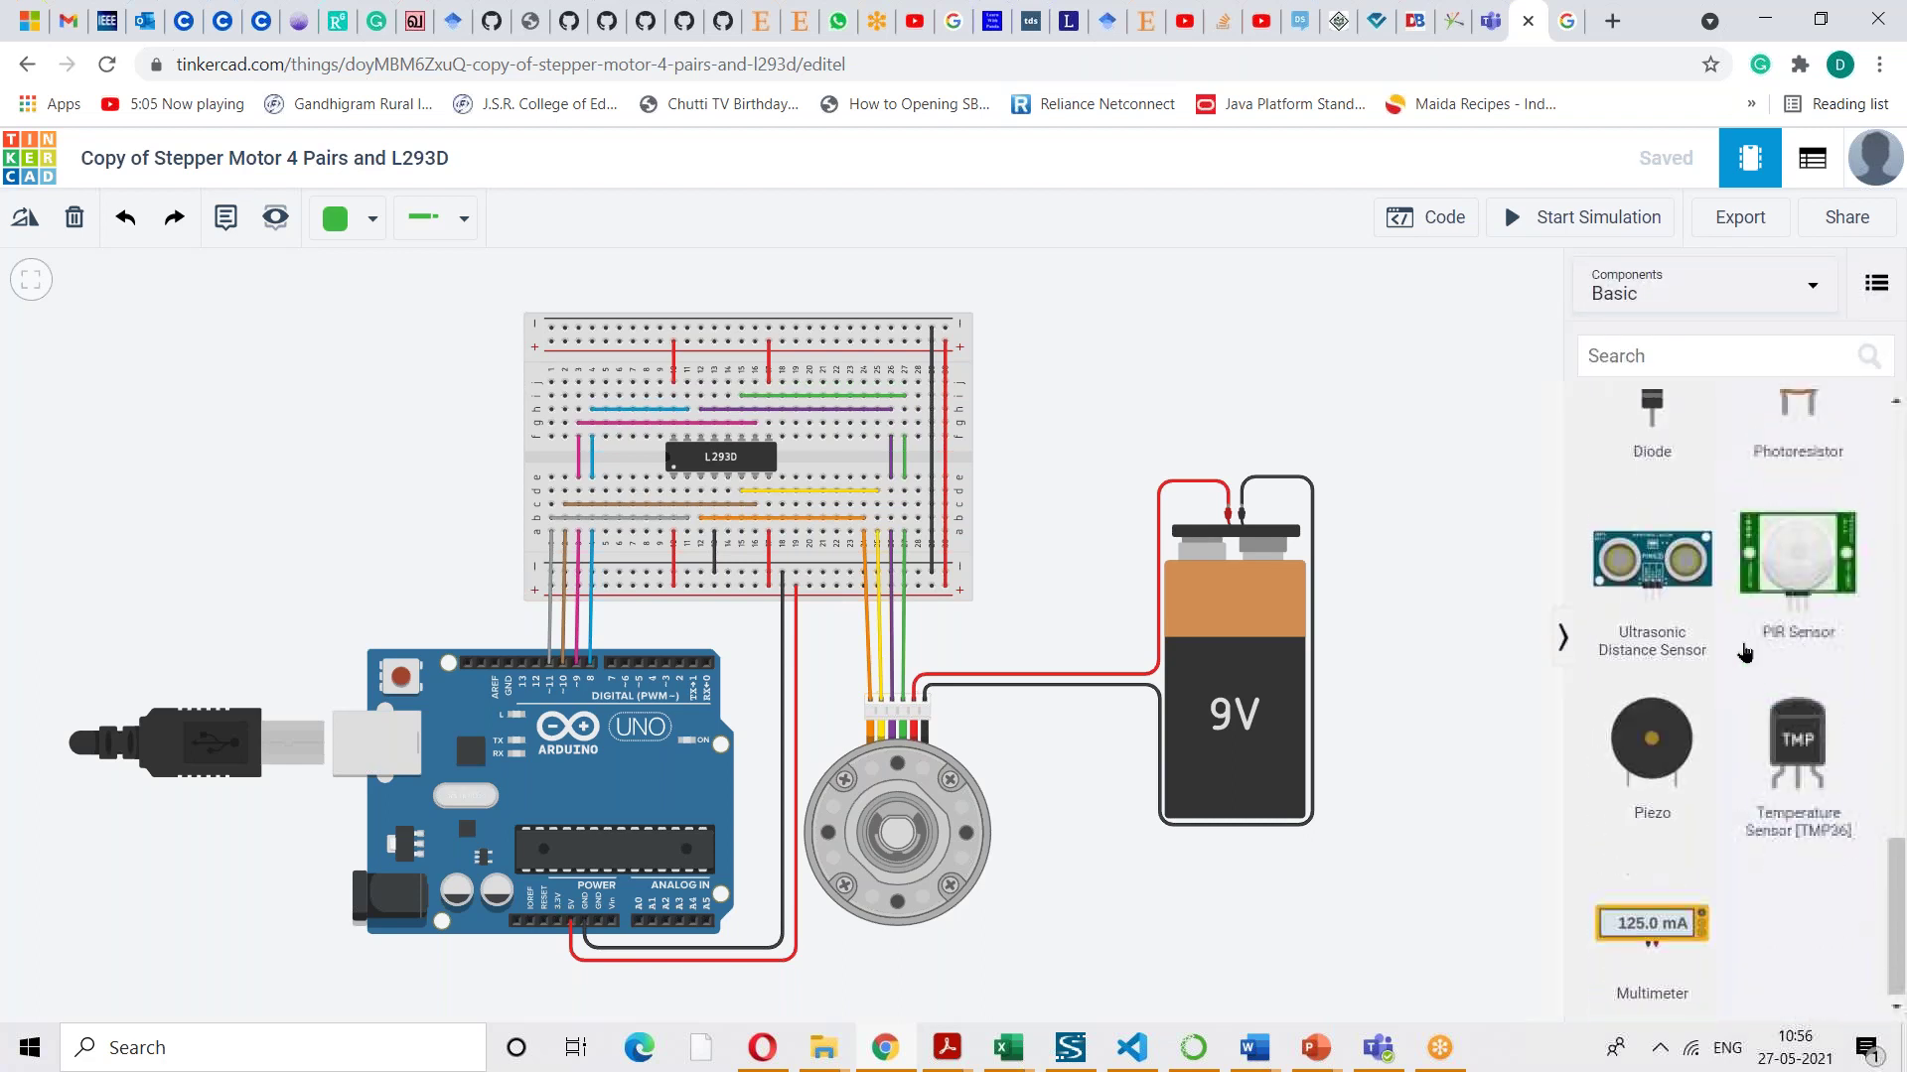
- Show all components and look through the full list, past the sensors, NeoPixel strips and motors, for a breadboard
click(1682, 289)
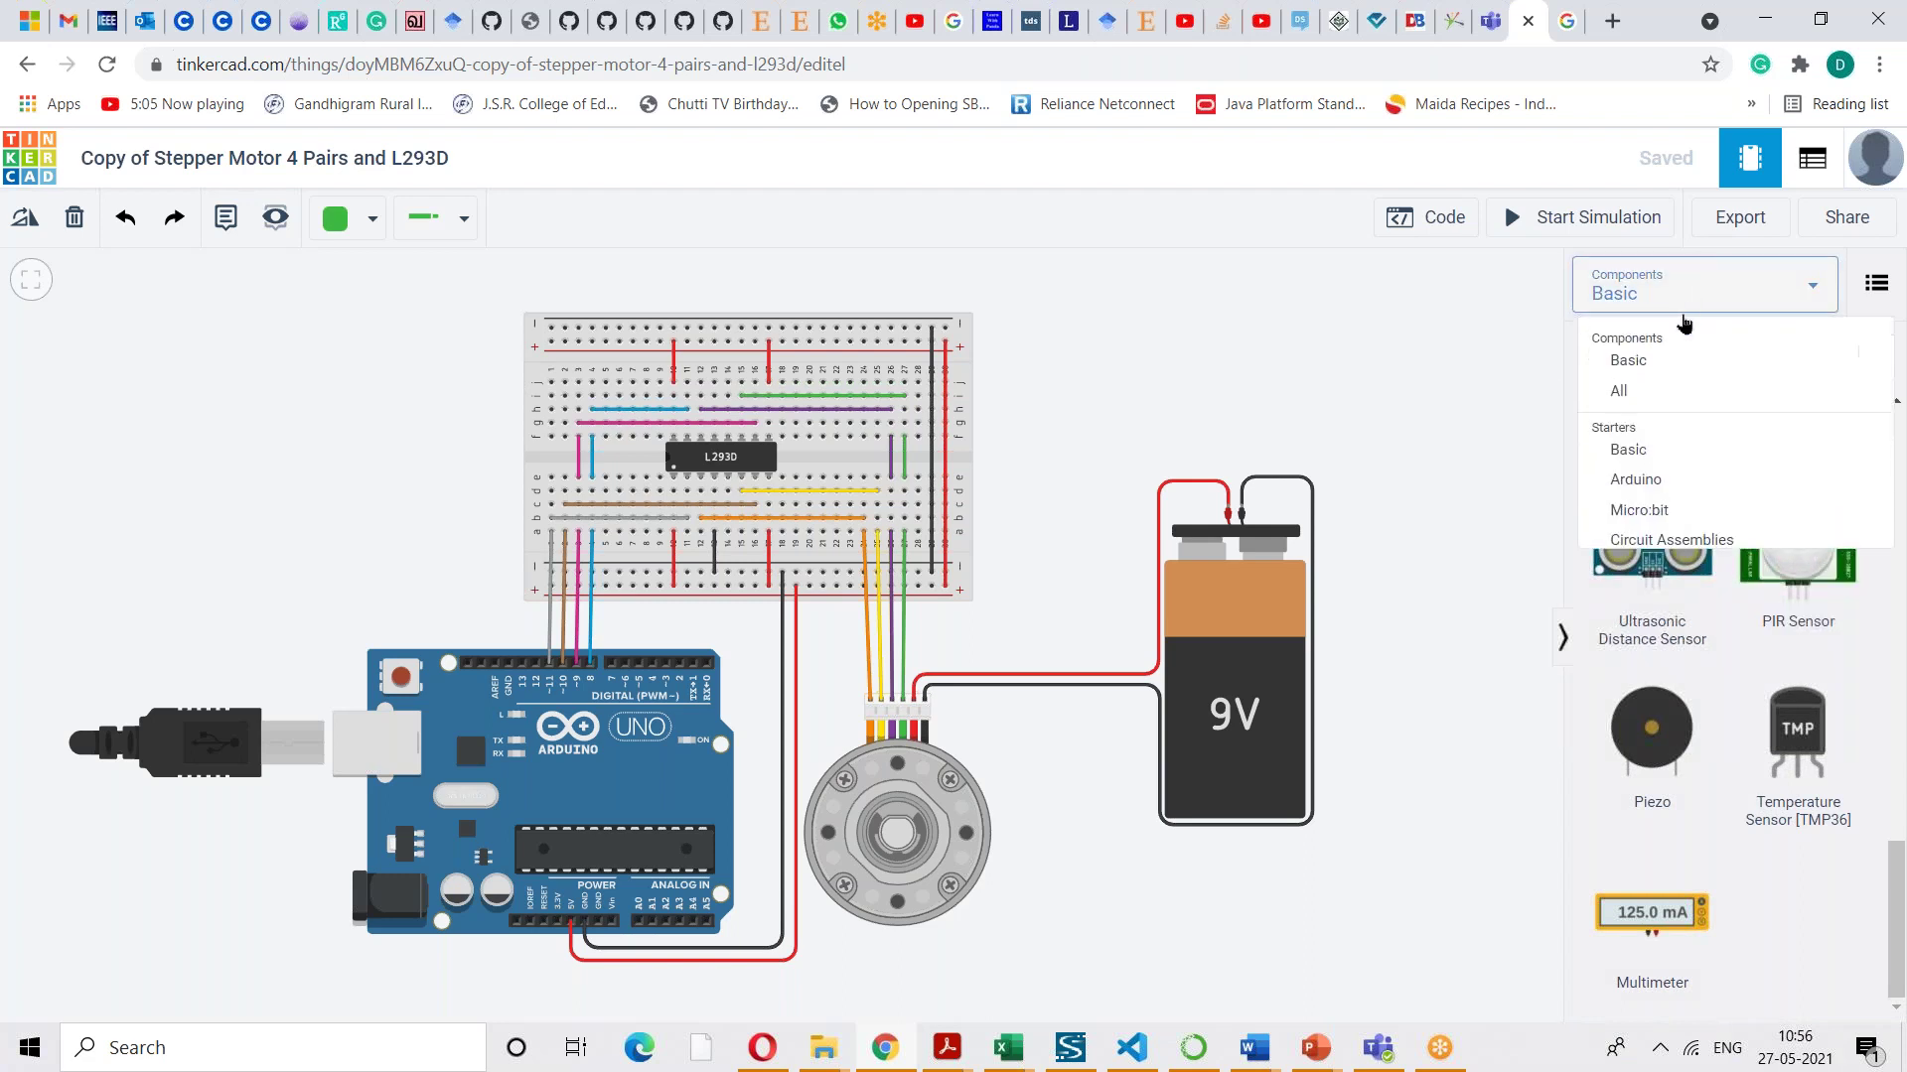
click(1677, 394)
scroll(1702, 706, down, 6)
scroll(1706, 704, down, 10)
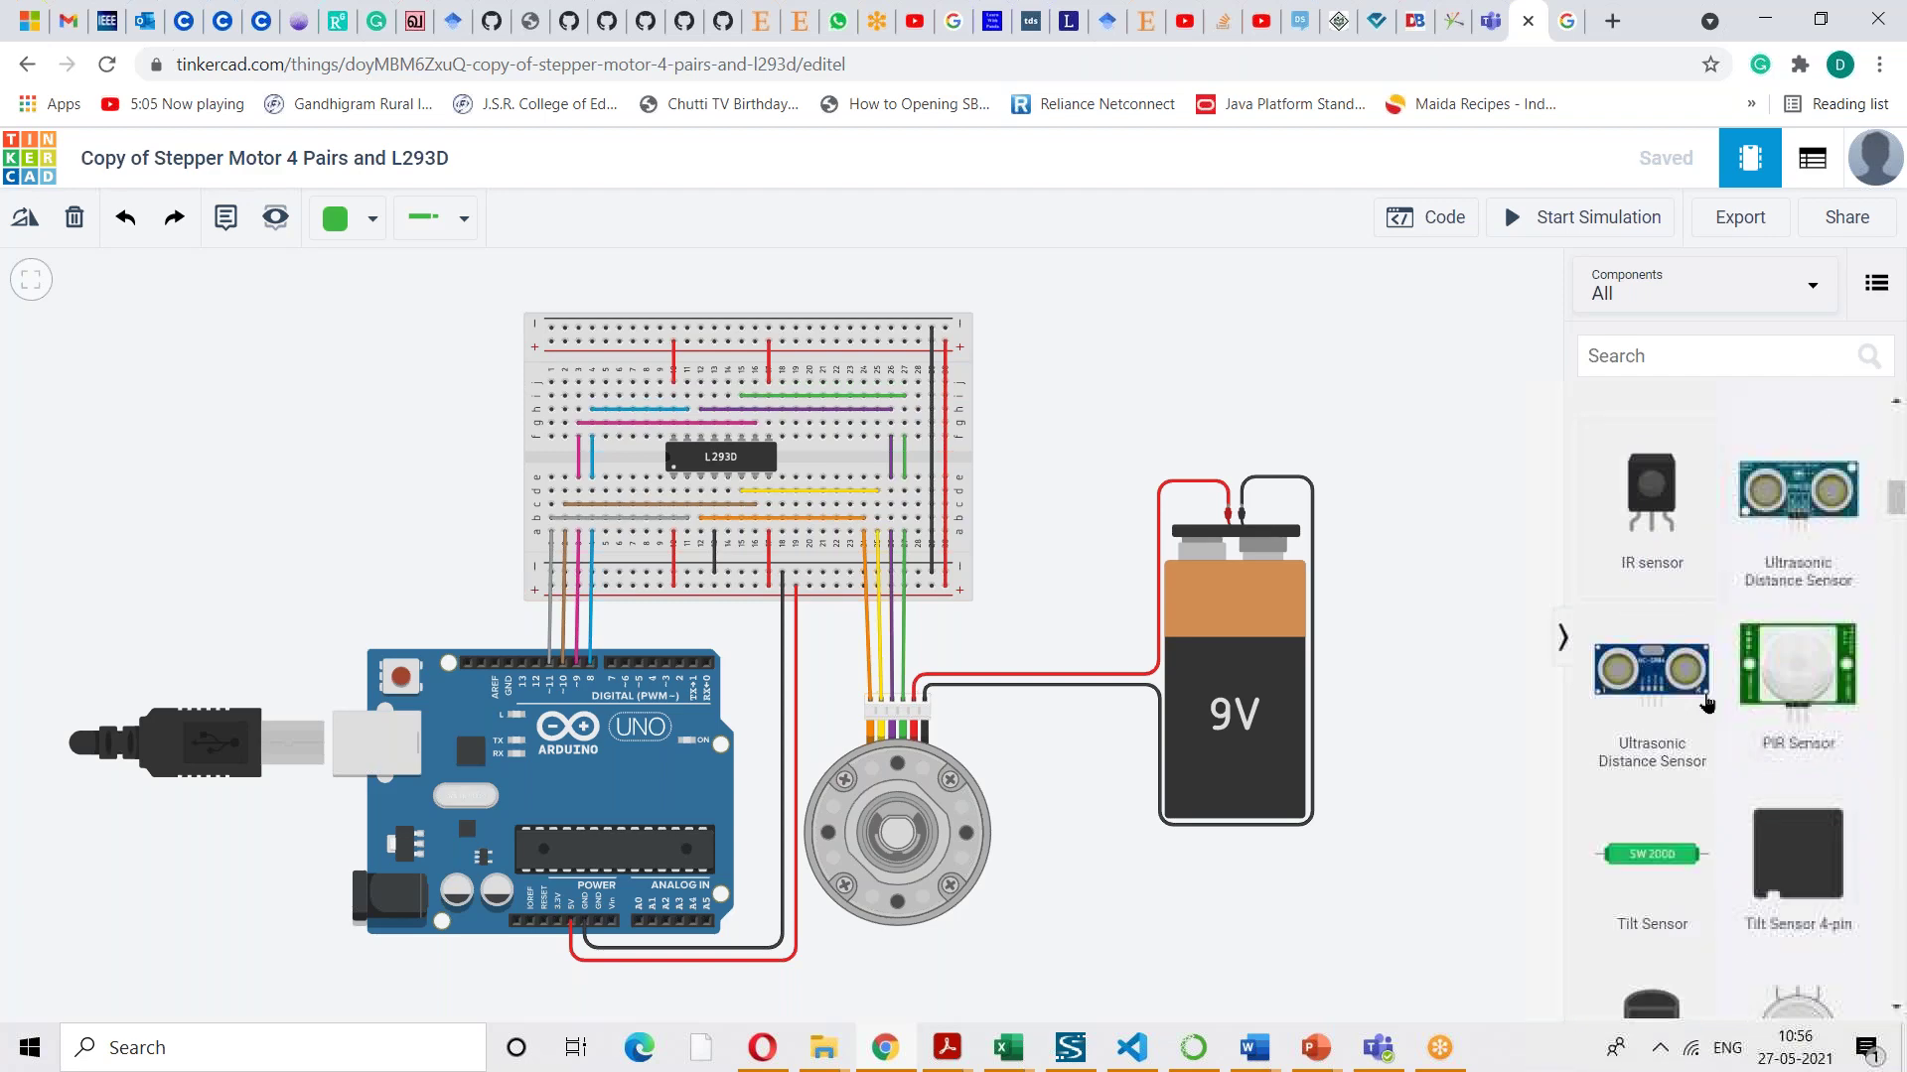
scroll(1704, 701, down, 6)
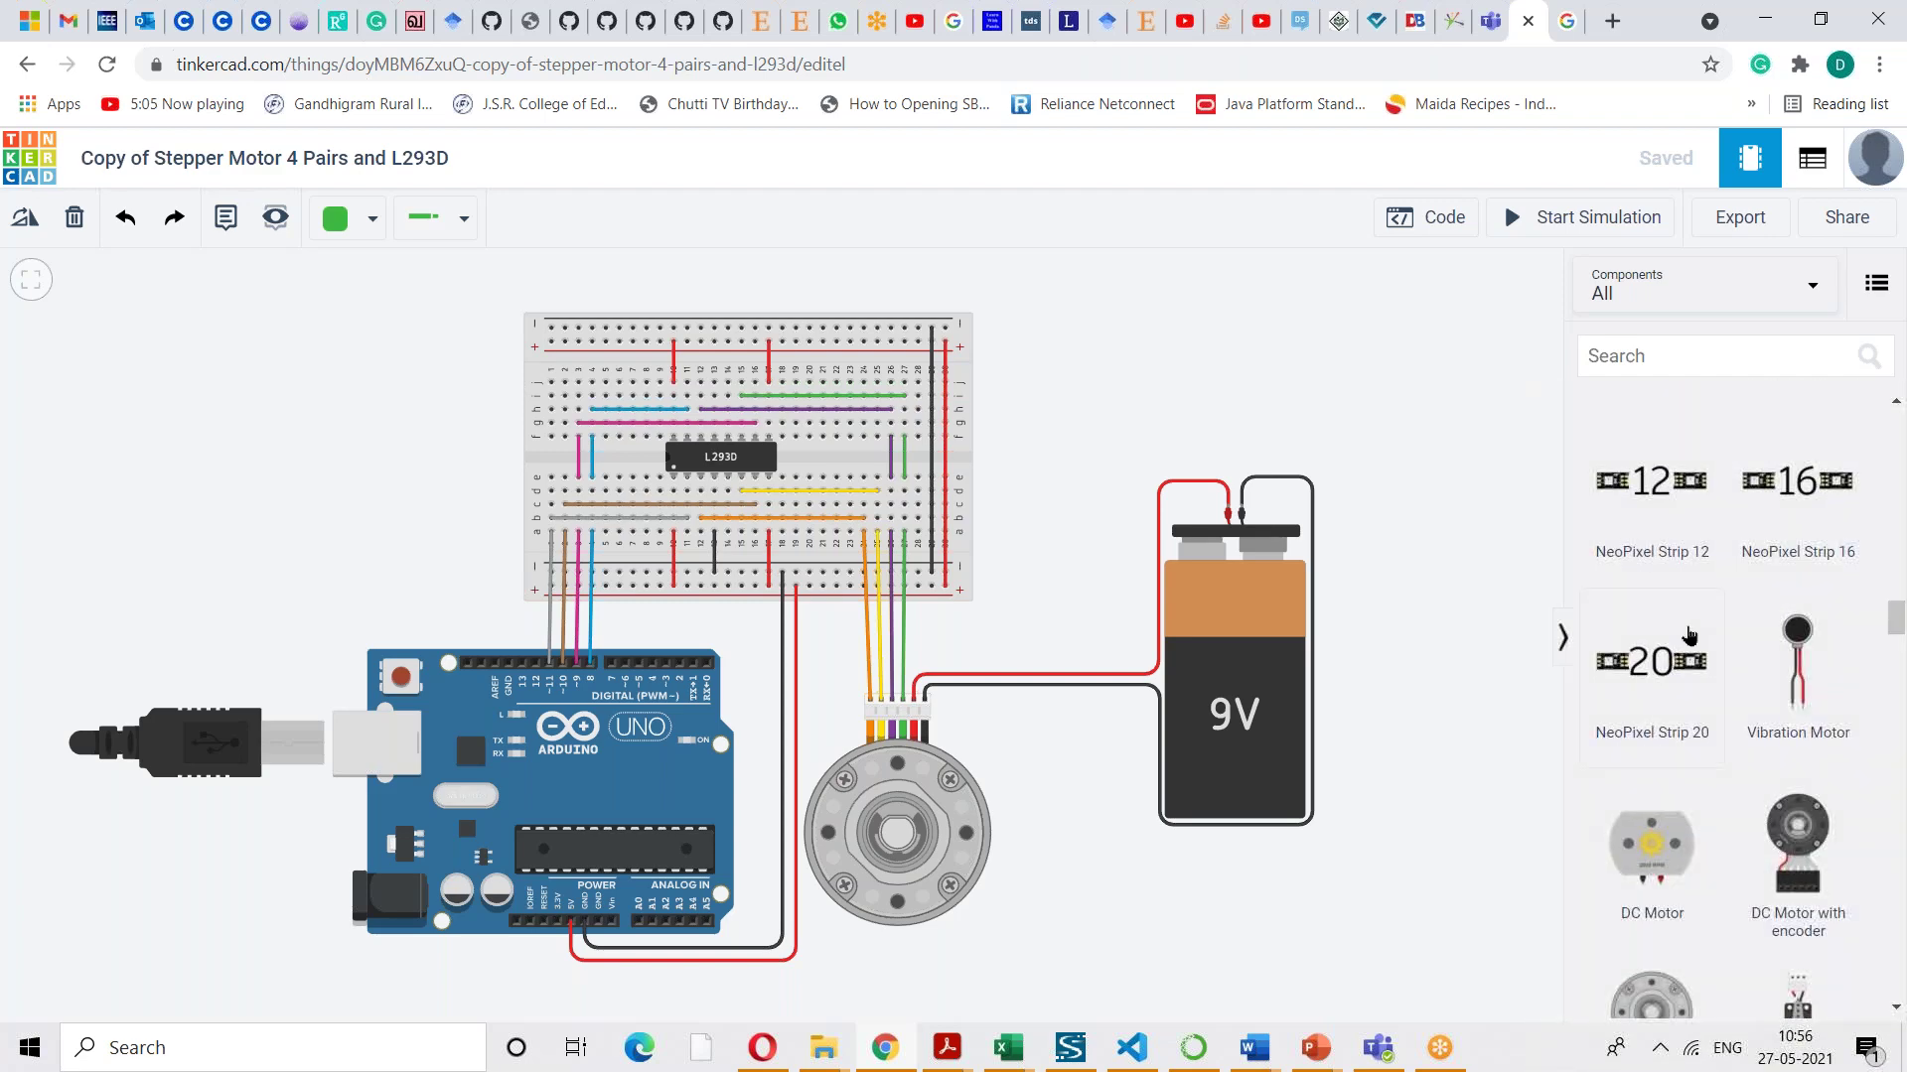
scroll(1694, 635, down, 10)
scroll(1696, 654, down, 5)
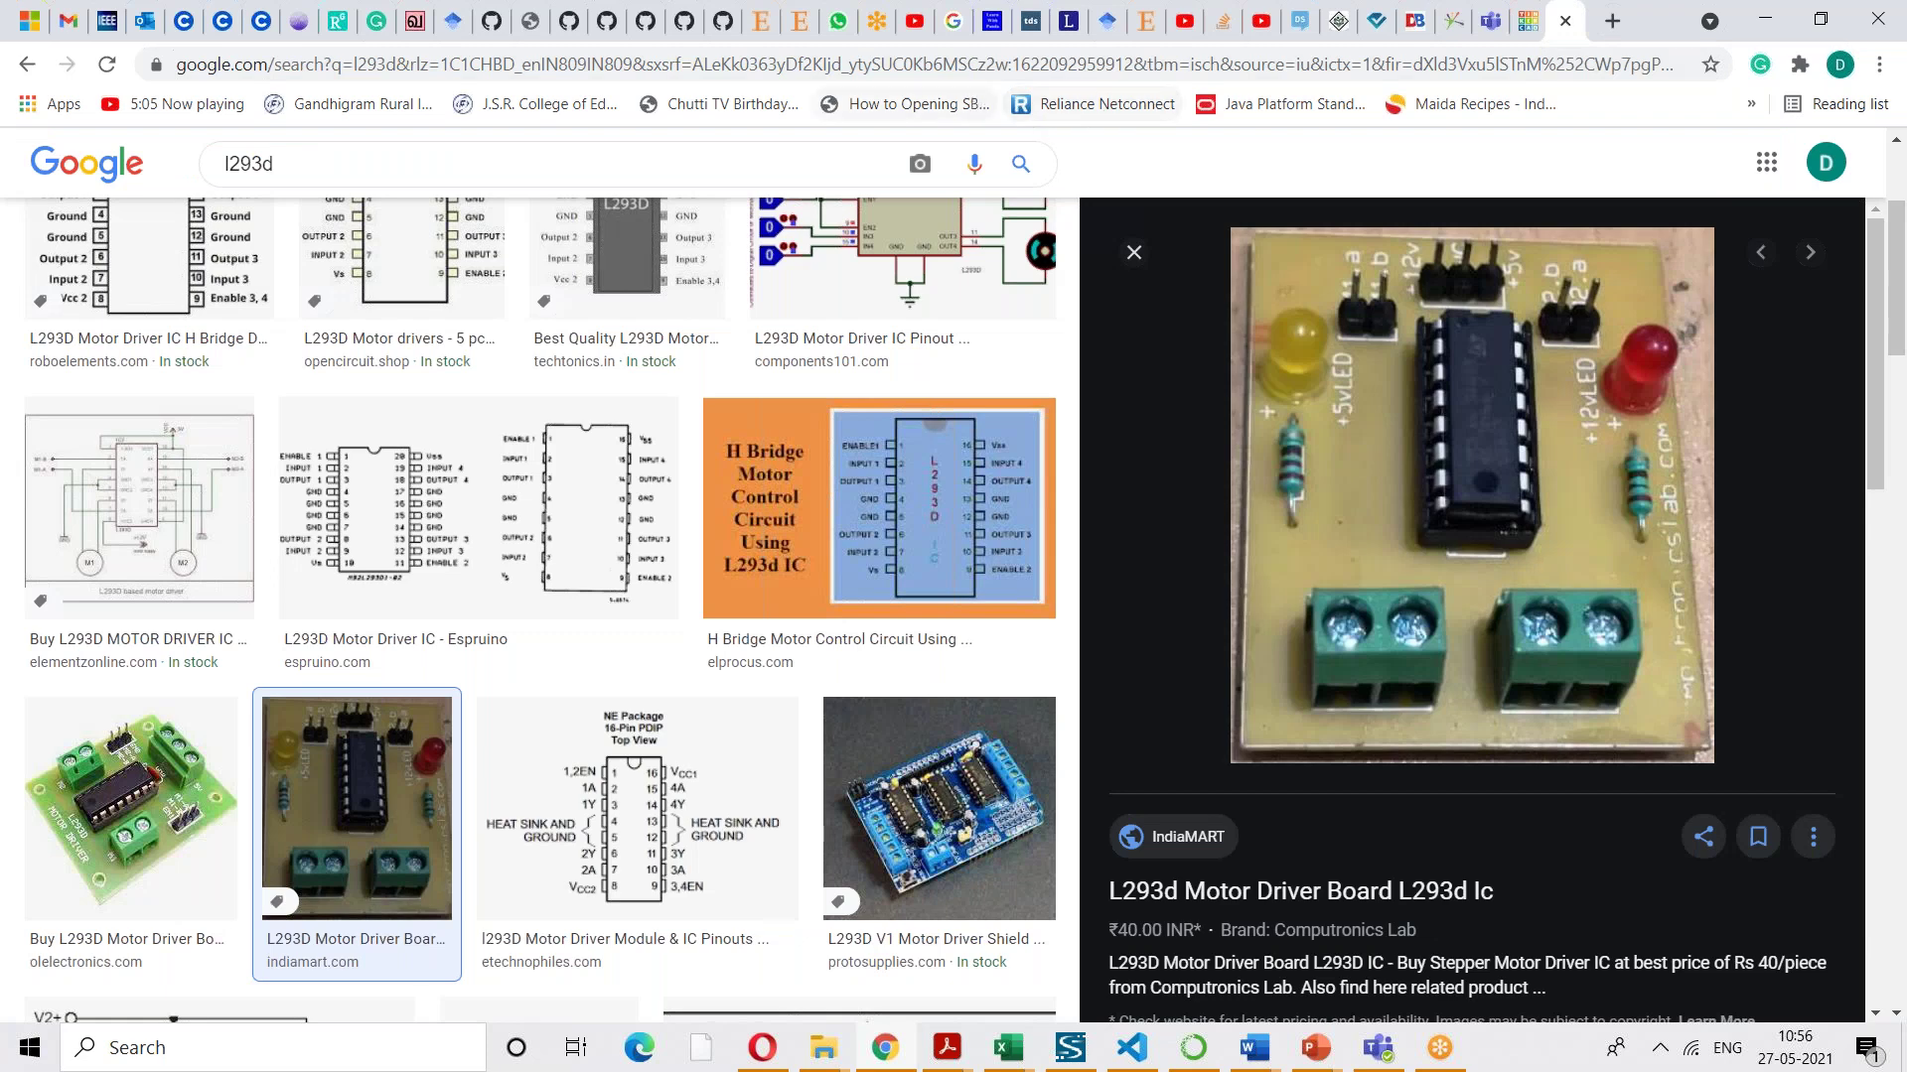
- Search Google for "l293d circuit connection" and open the ResearchGate motor driver connection diagram from the image results
click(997, 62)
text(l)
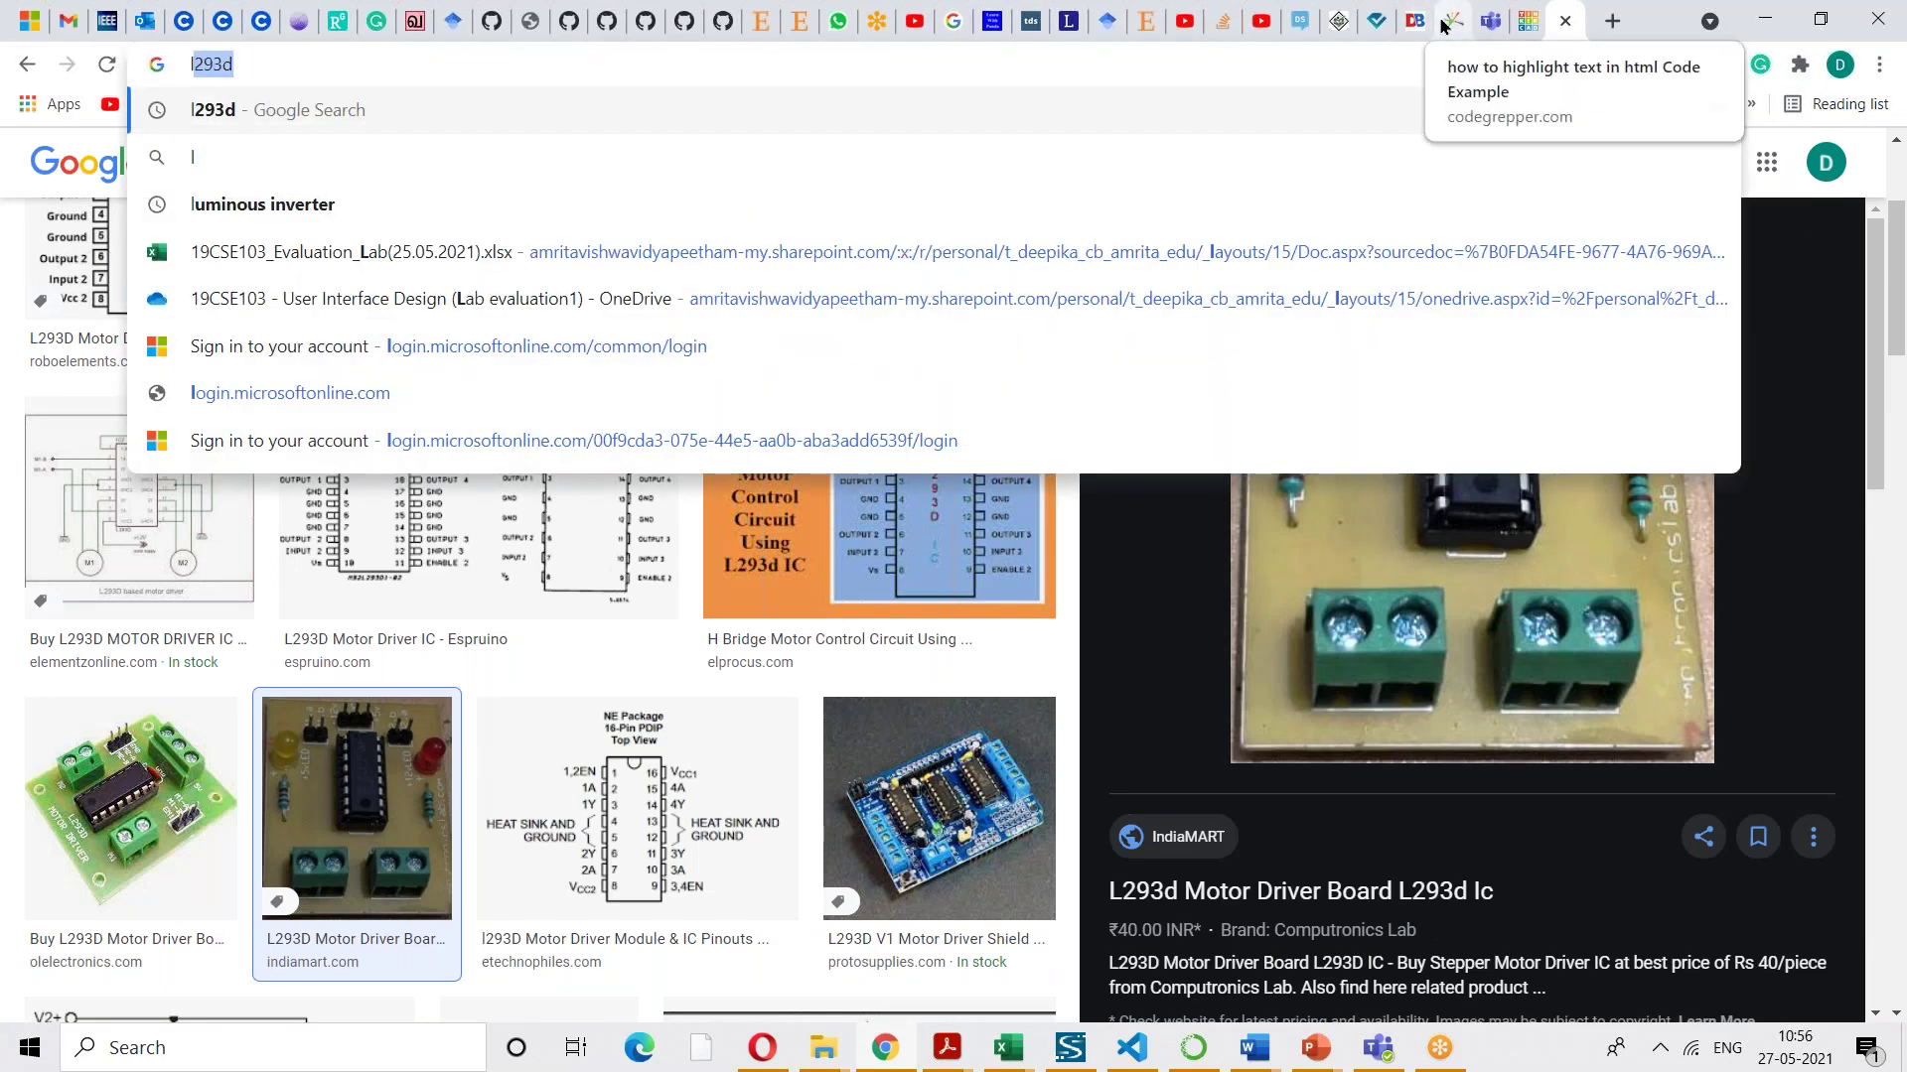
text(293)
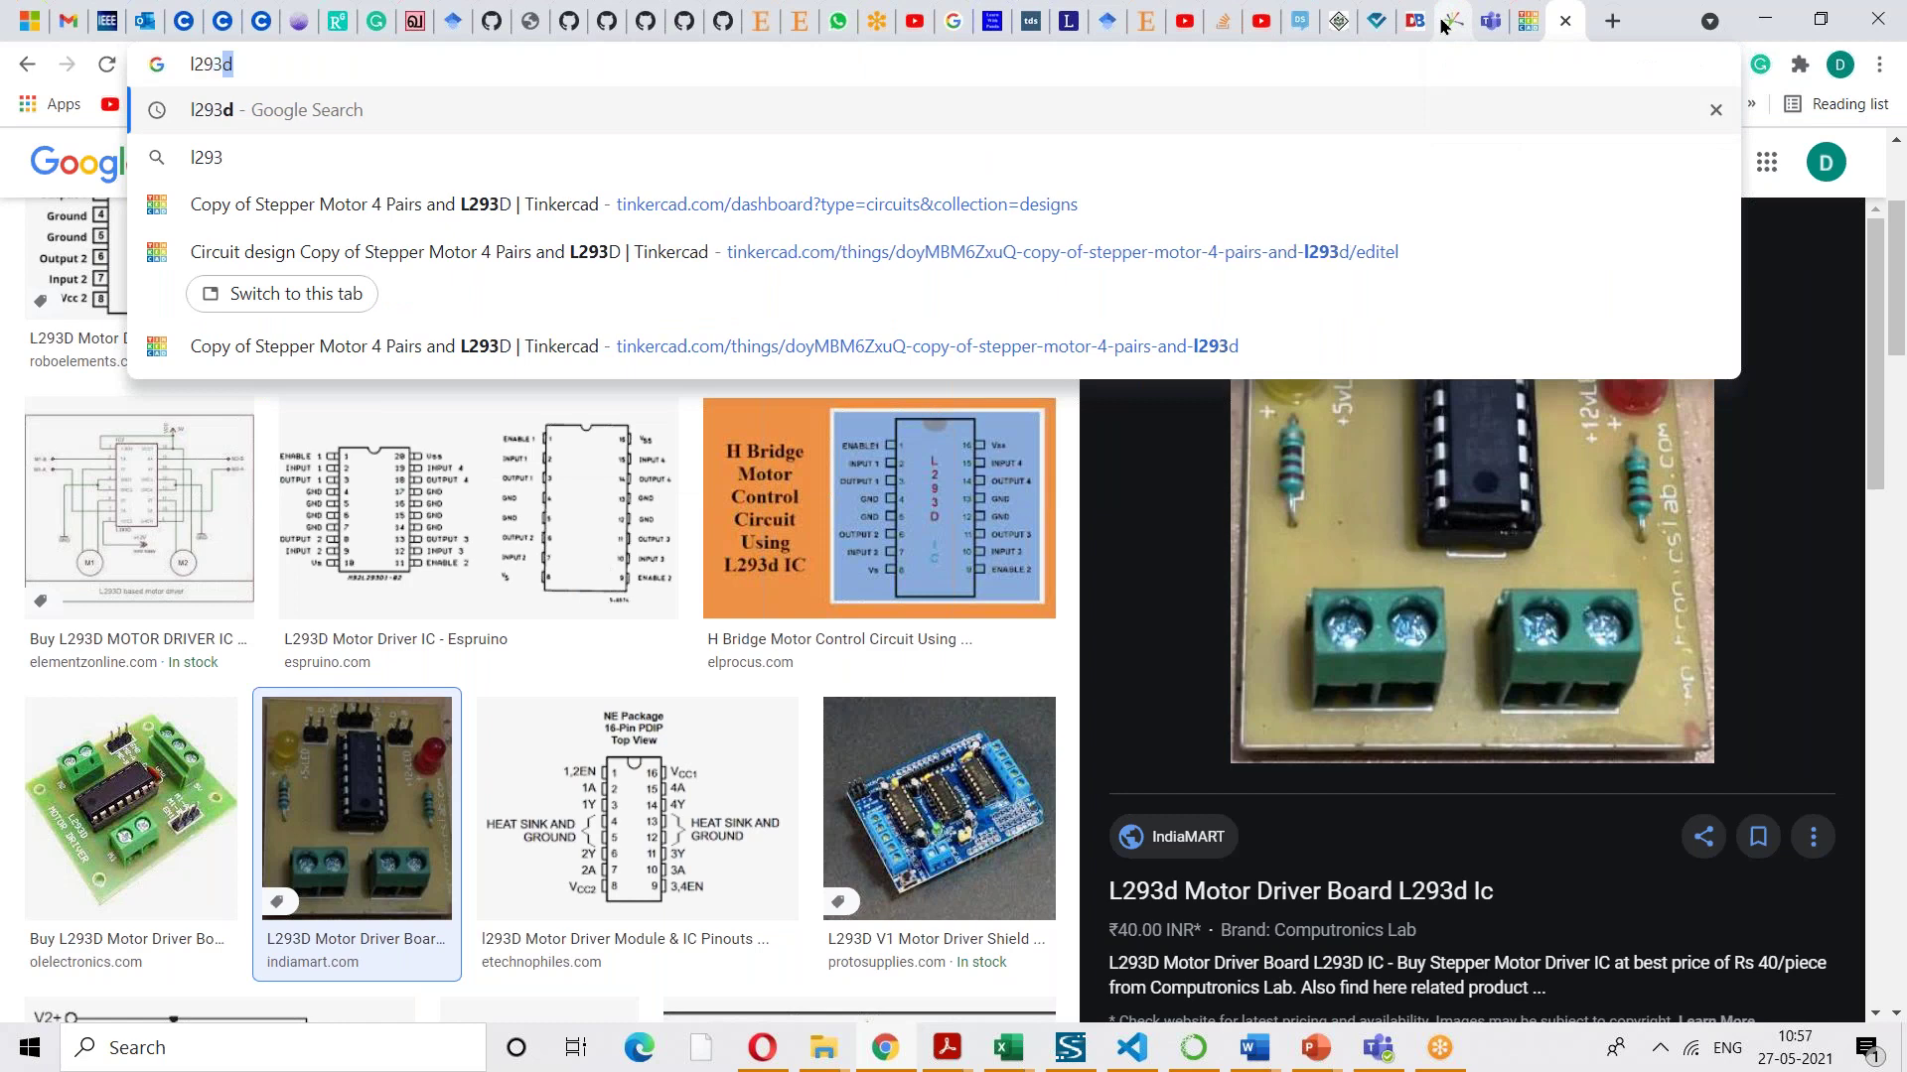
text(d circui)
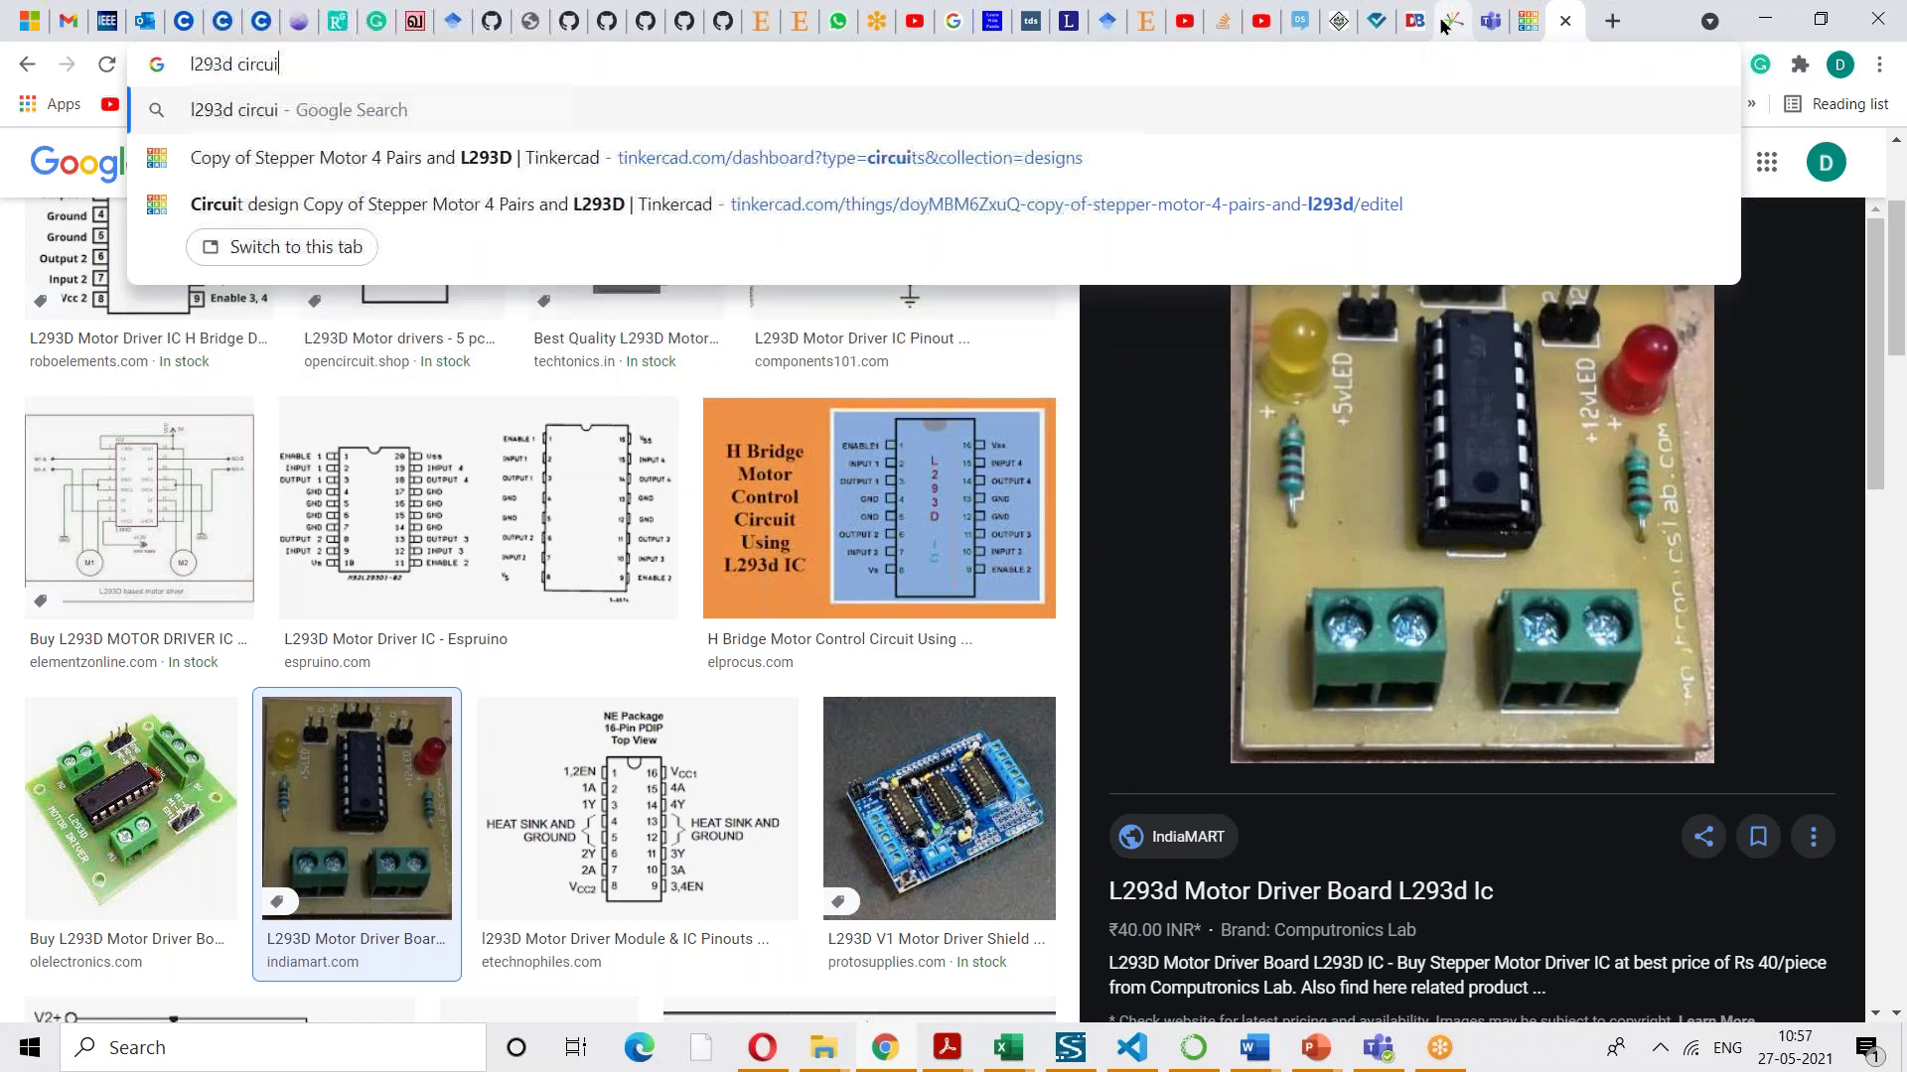
text(t connection)
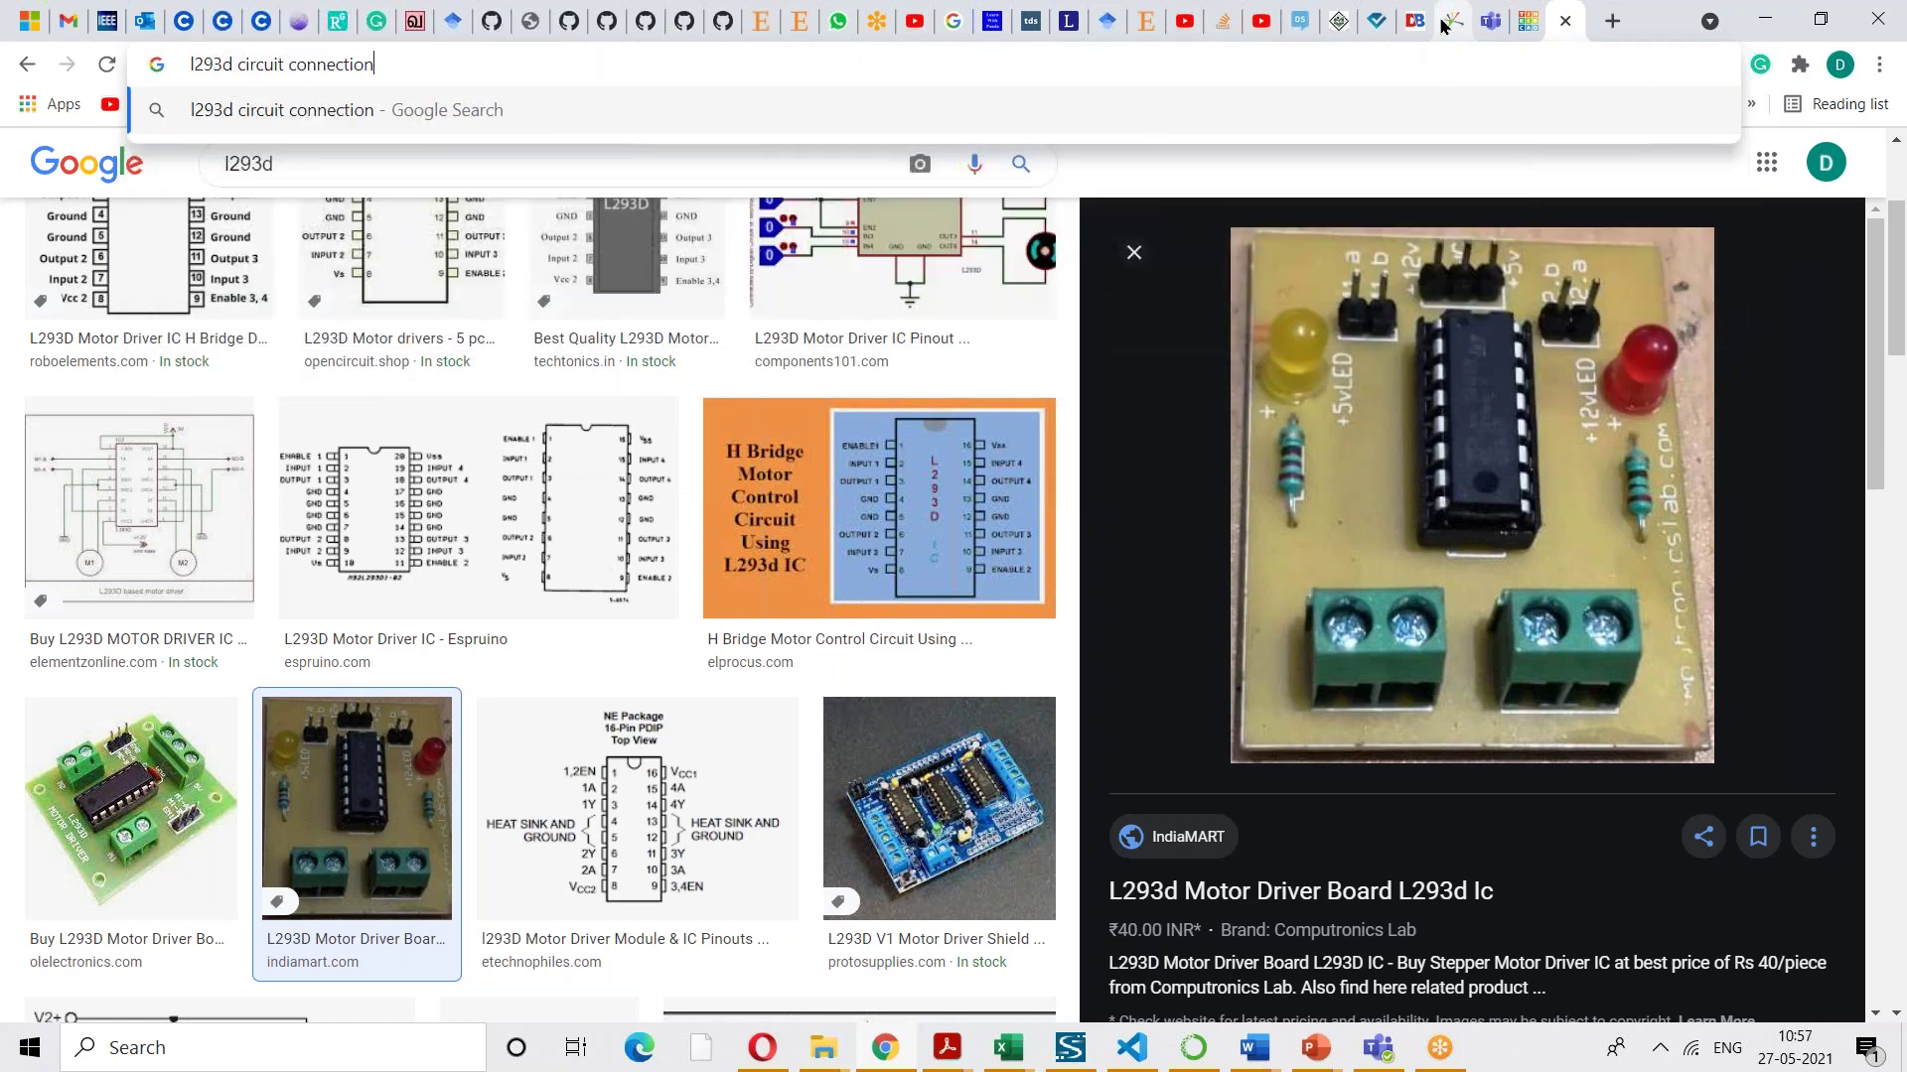
key(Return)
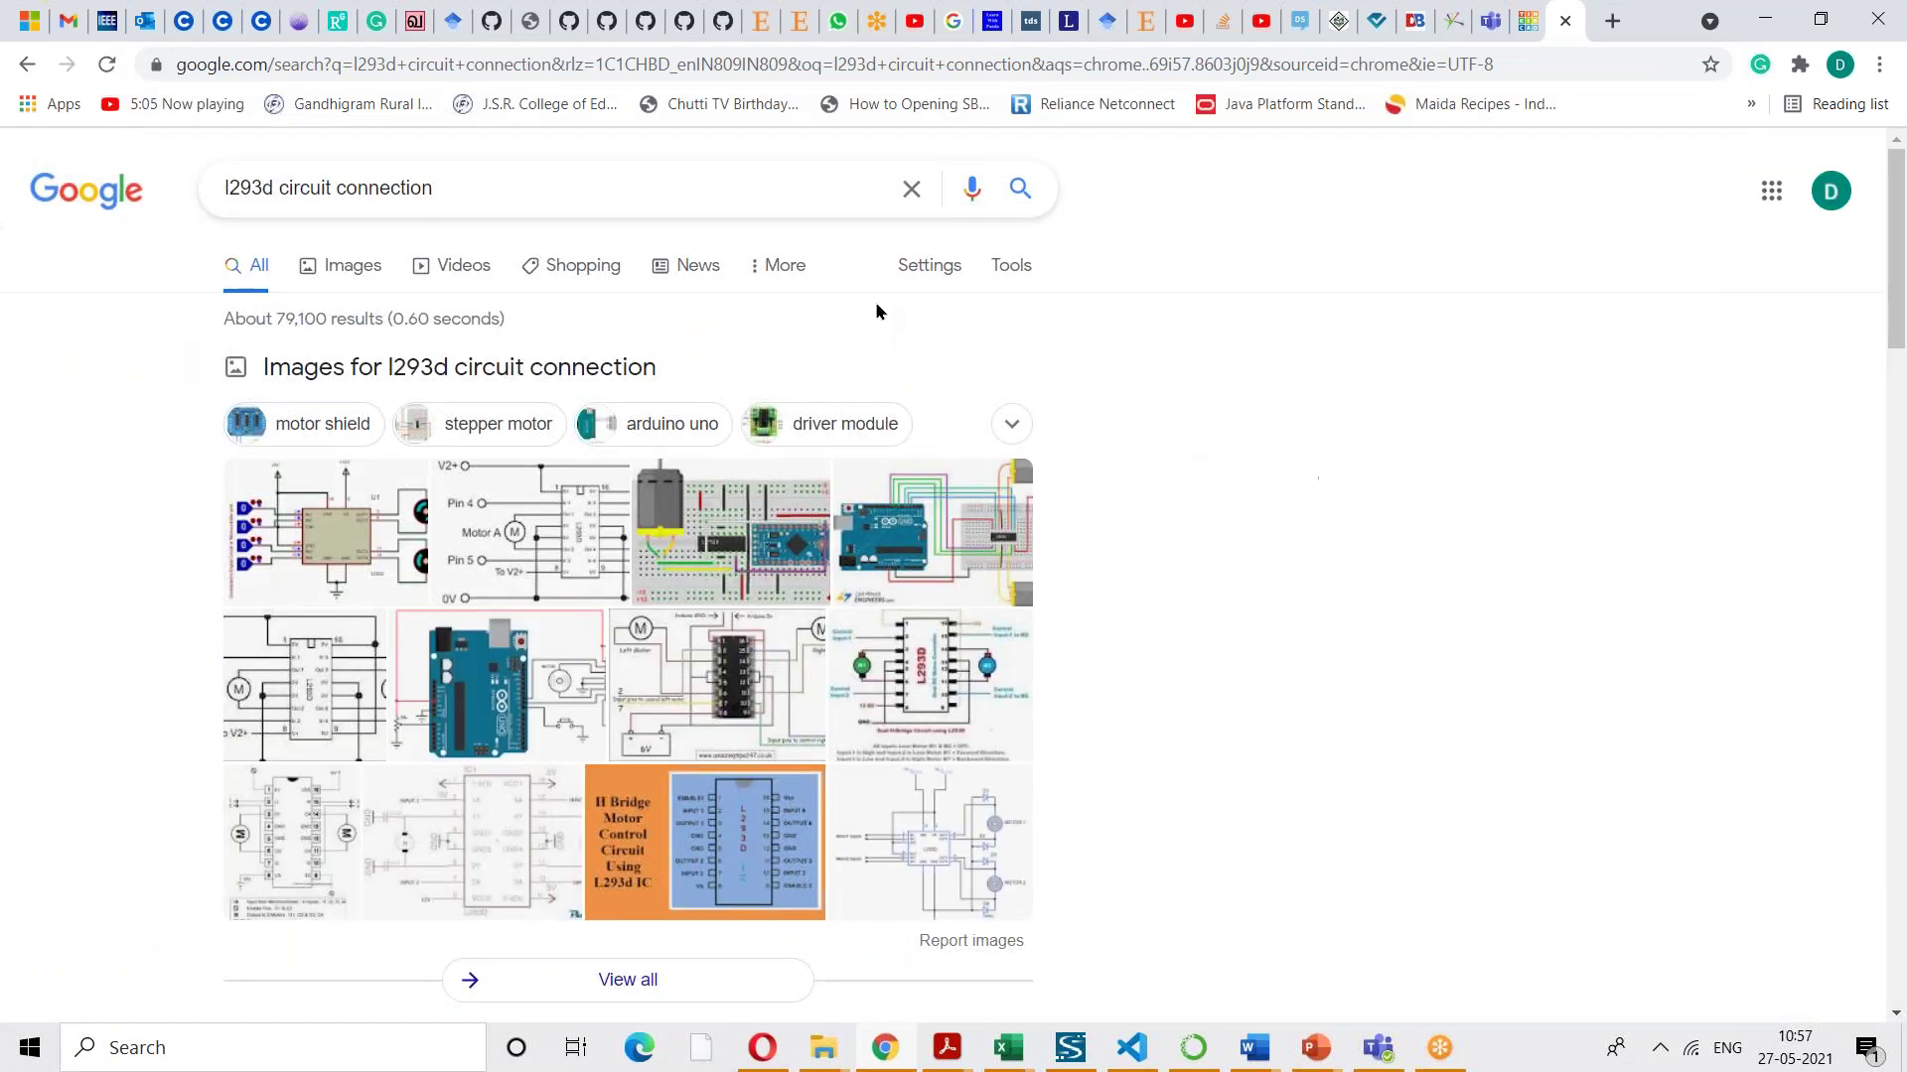
click(342, 274)
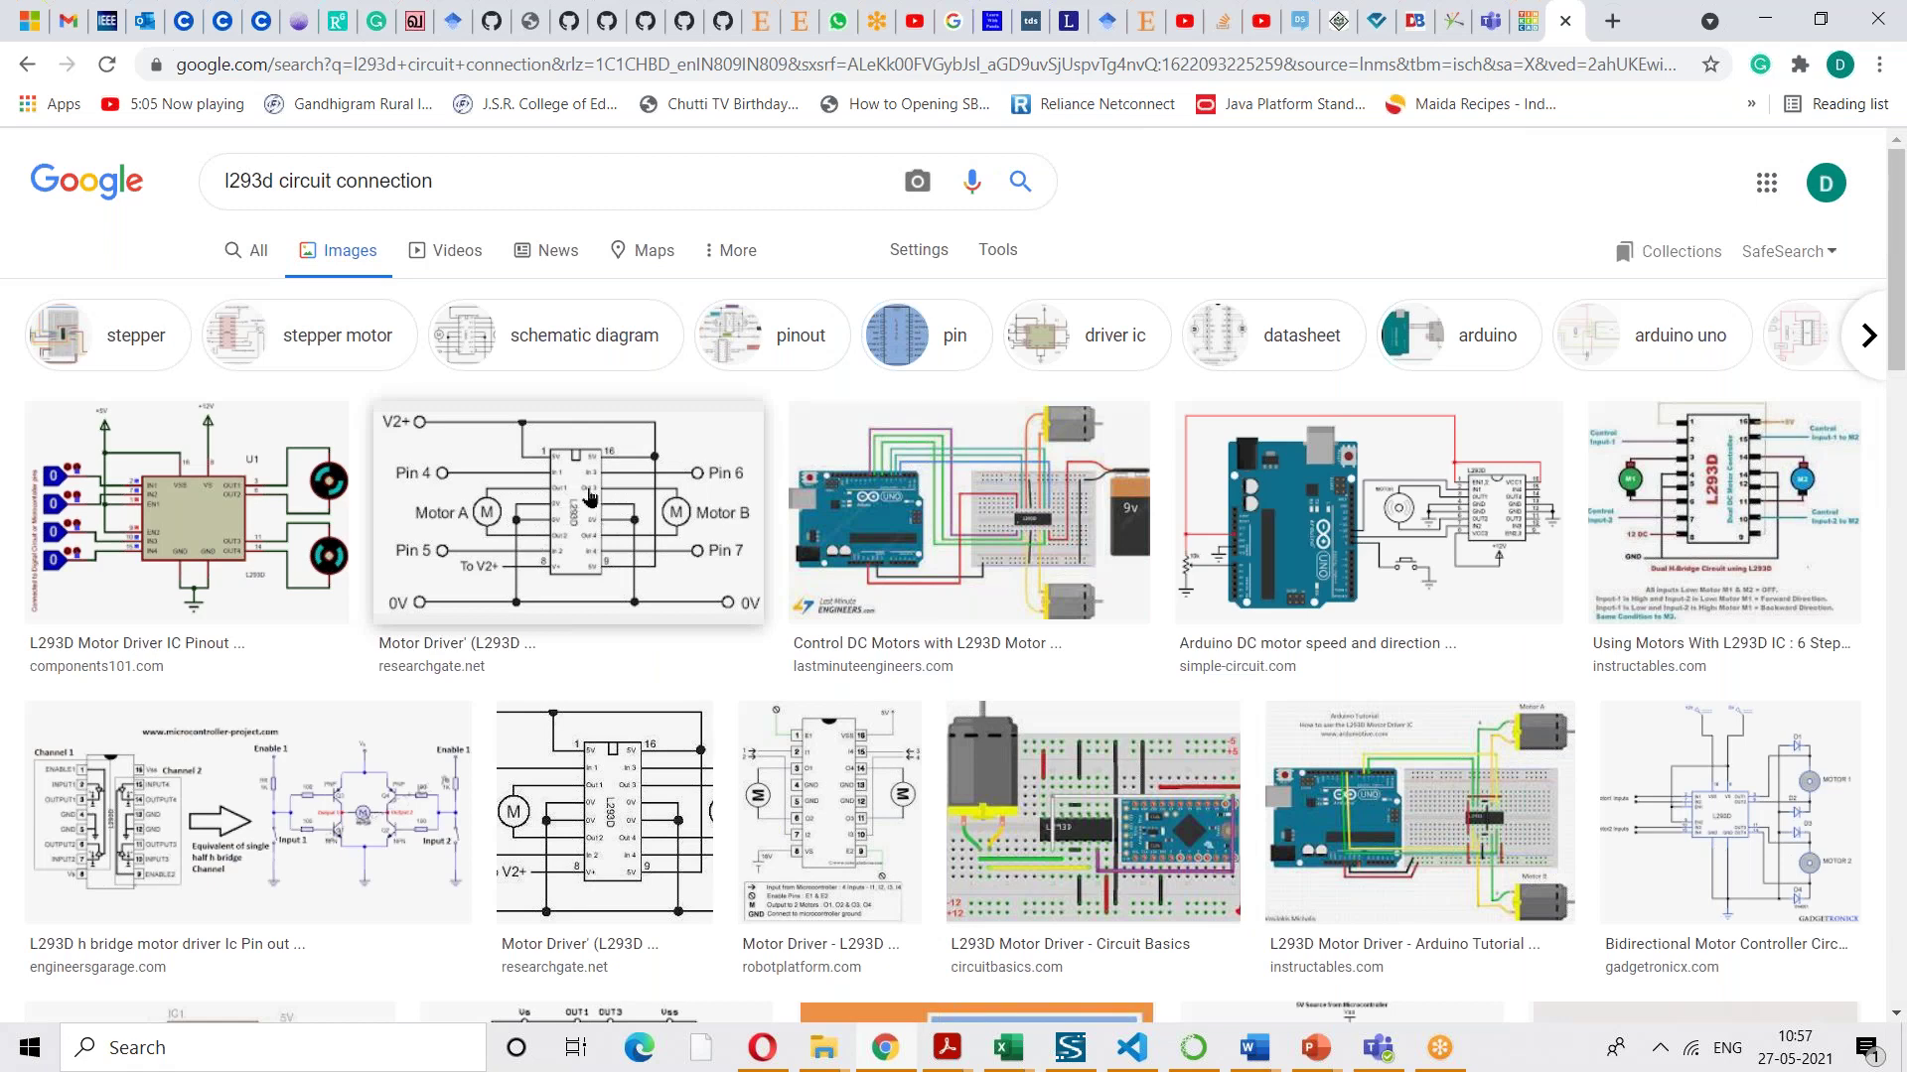
click(590, 496)
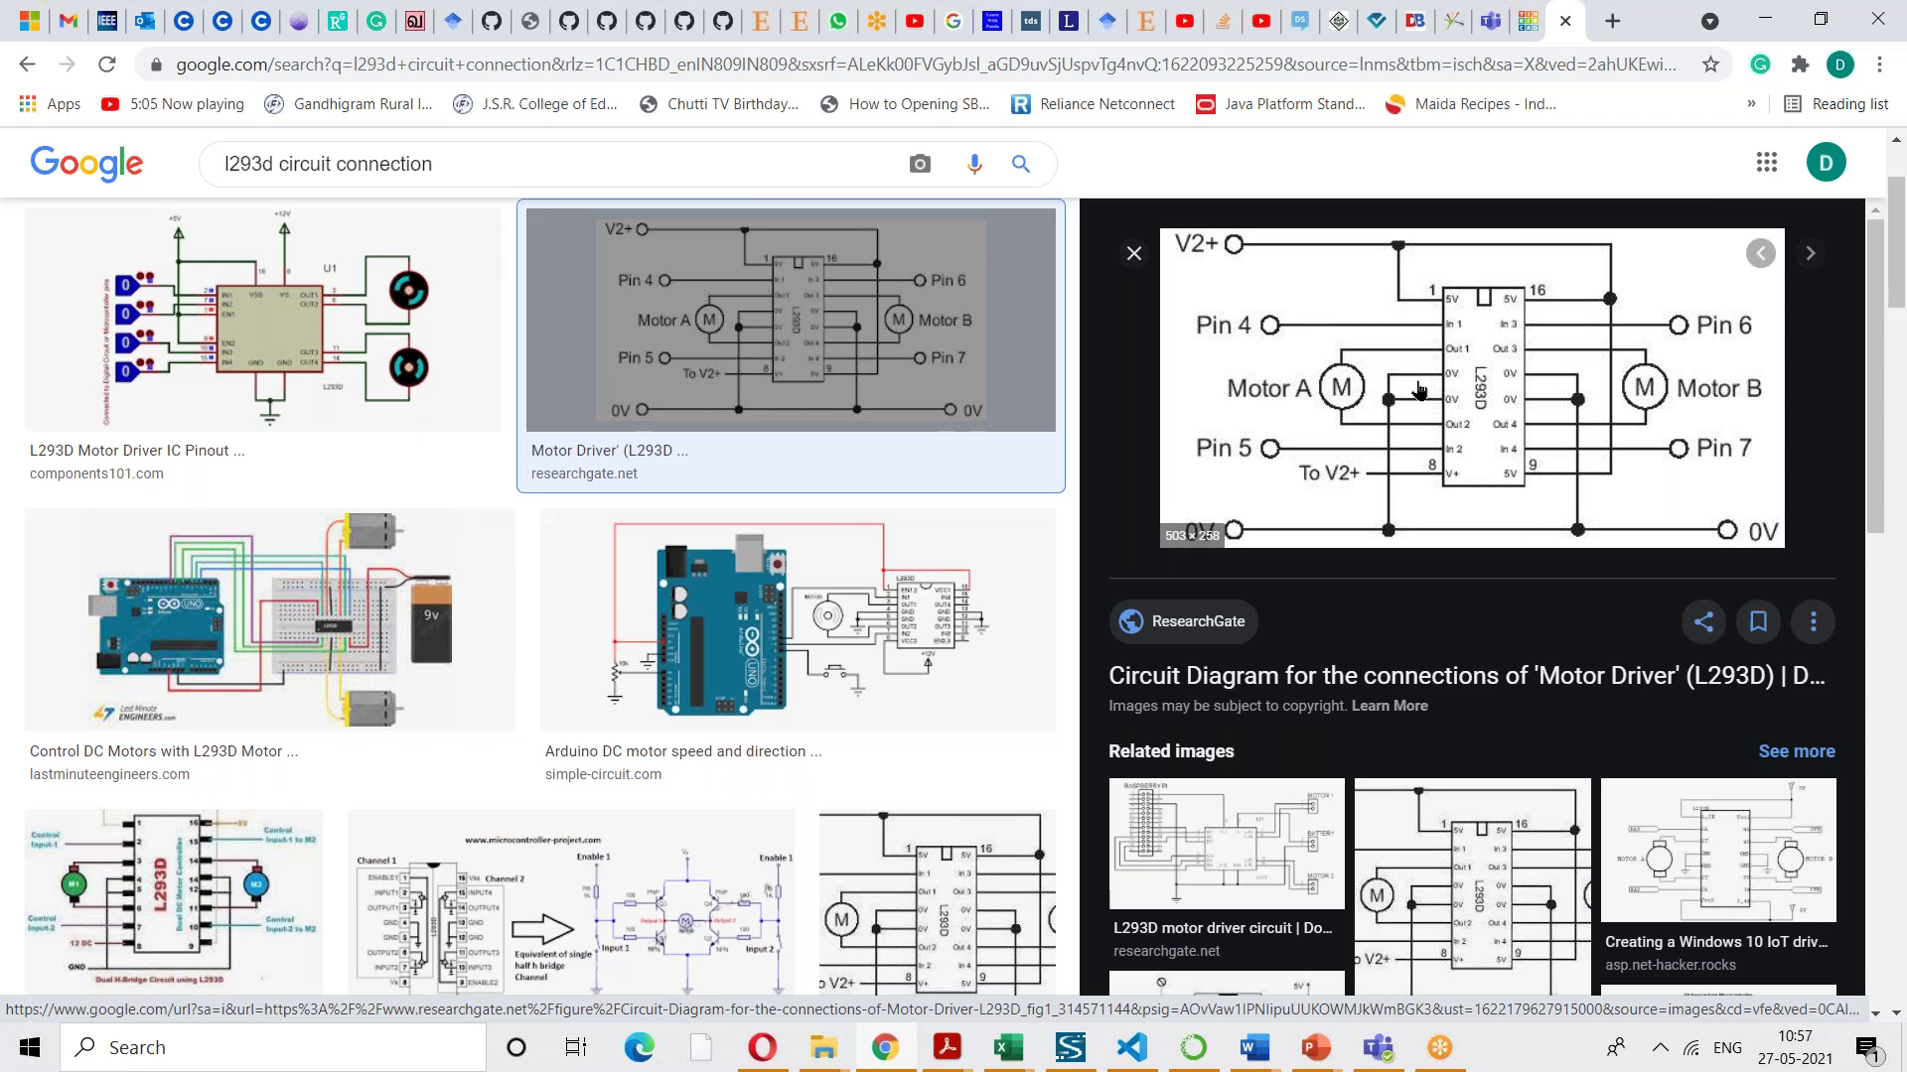
- Return to the Tinkercad stepper motor circuit and run its simulation while looking through the power and output components, then stop it
click(1529, 24)
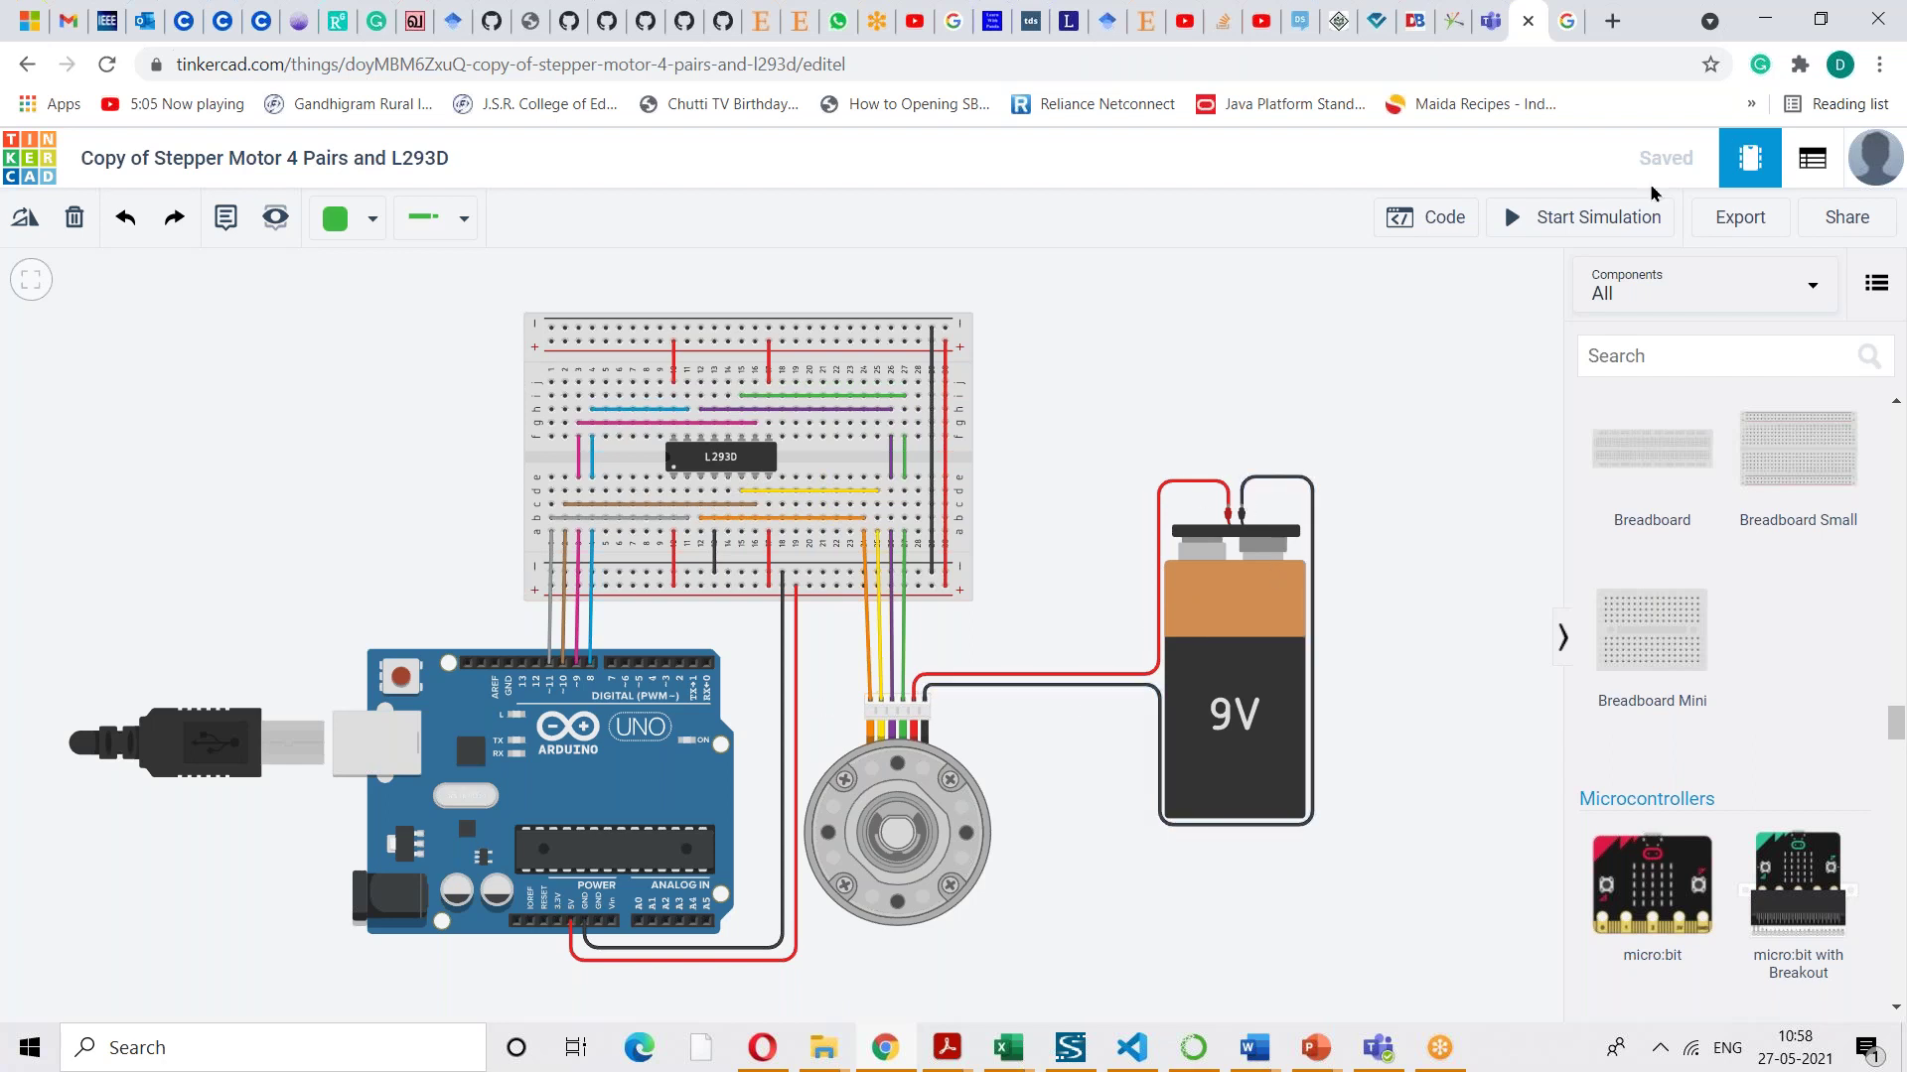
click(1625, 218)
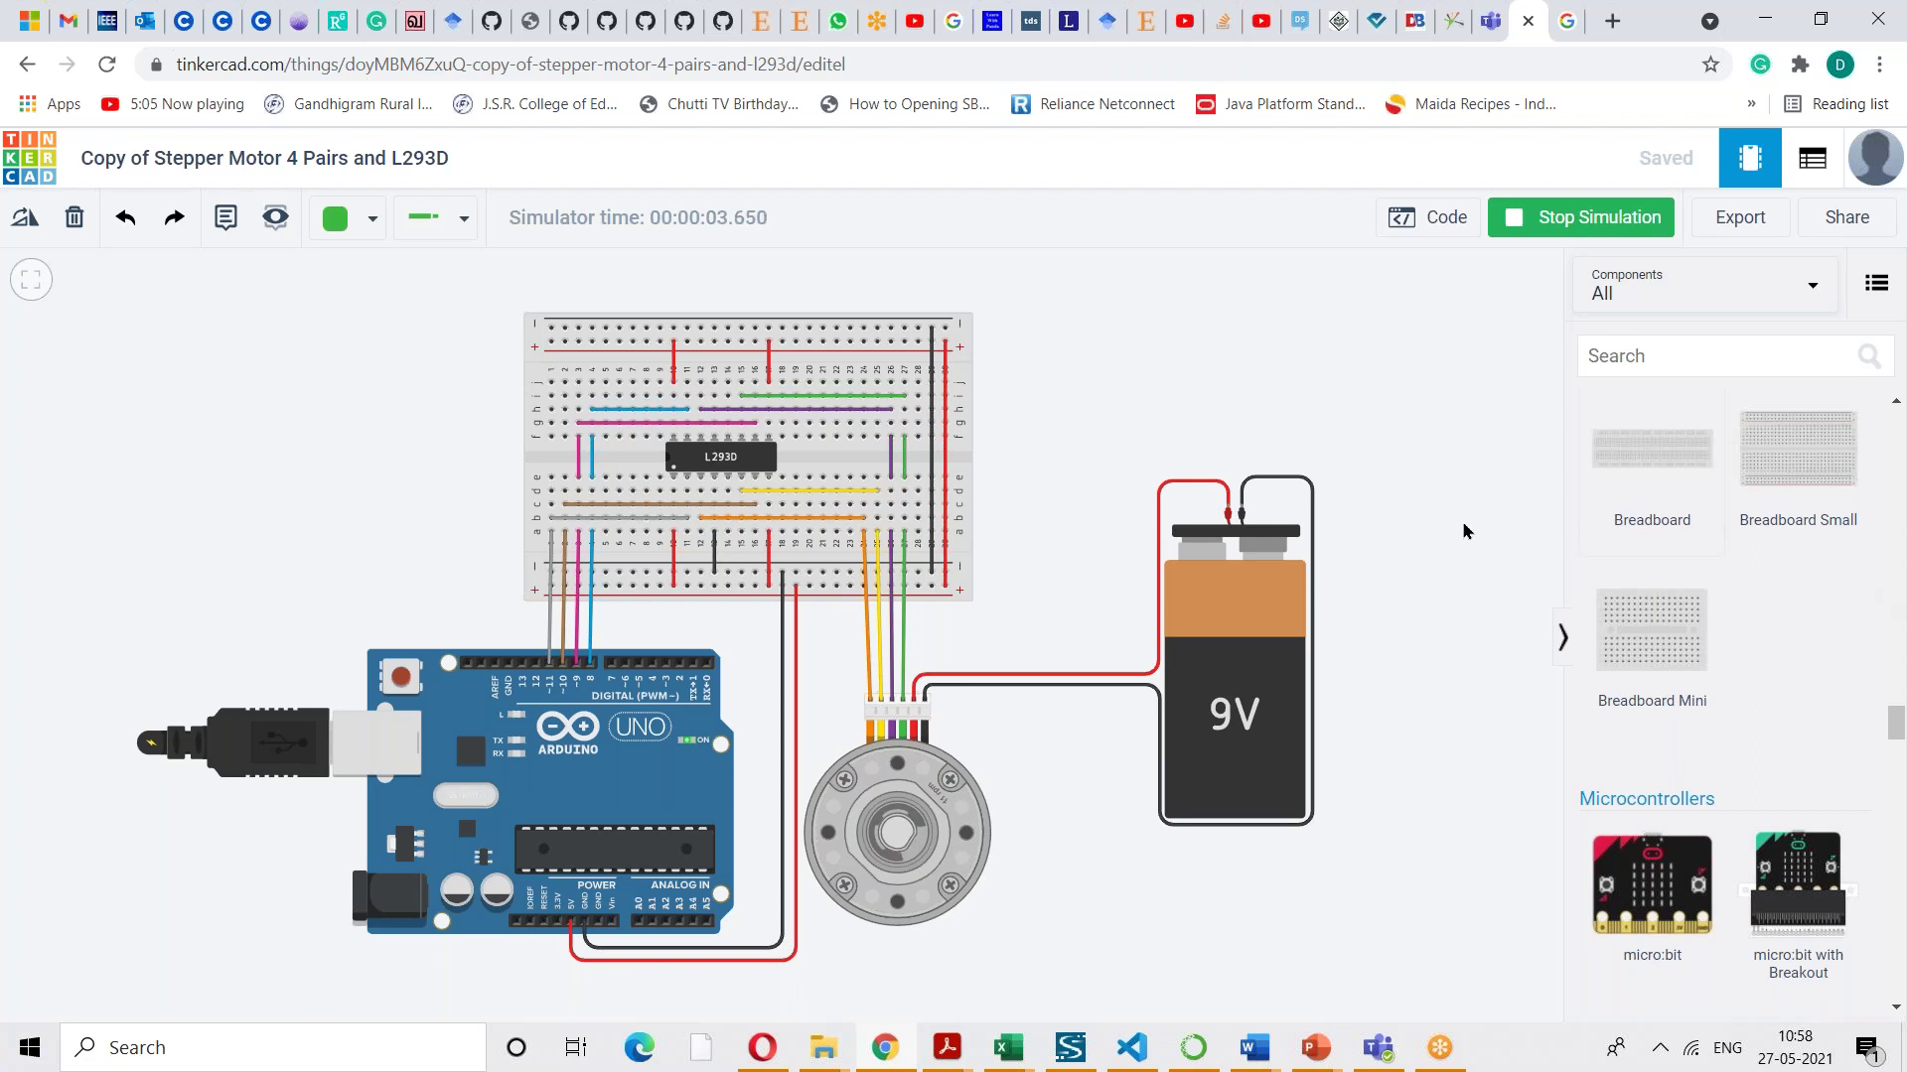
scroll(1887, 556, up, 5)
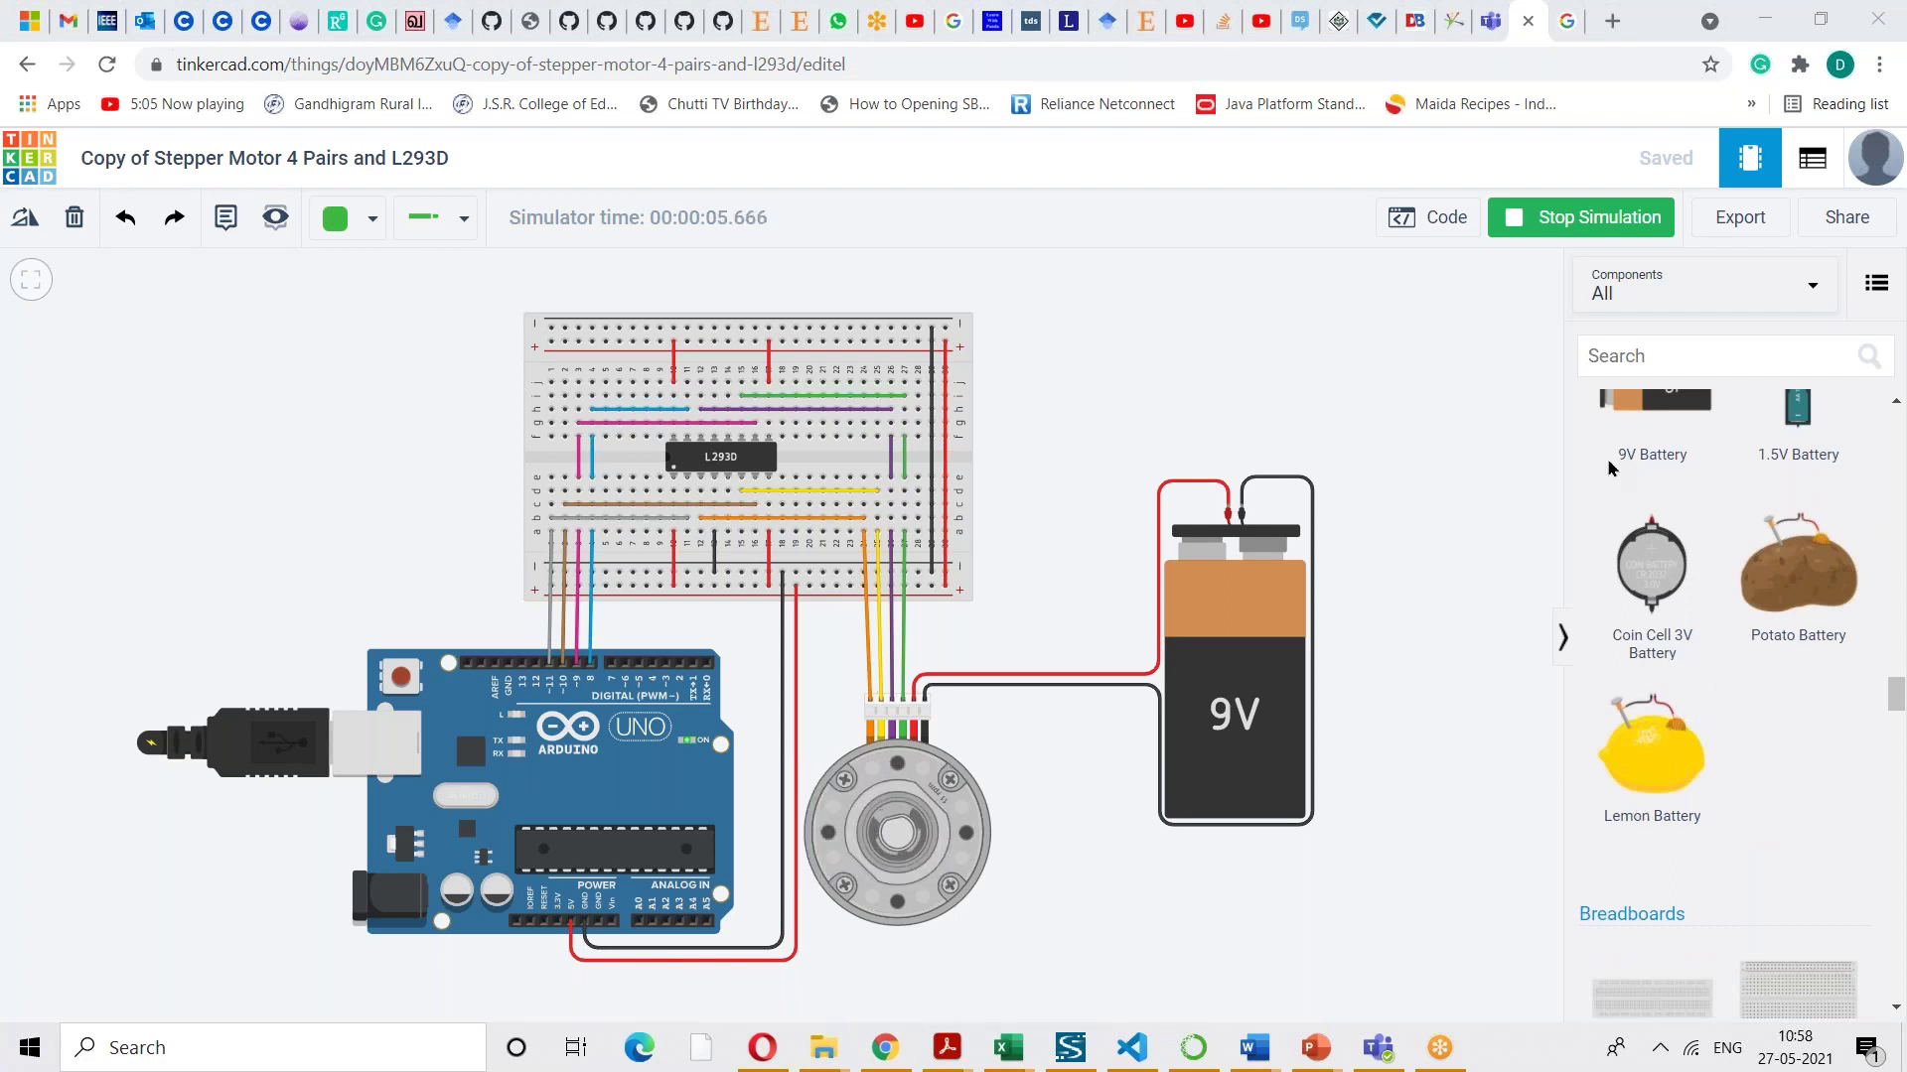
mouse_move(1897, 694)
mouse_down()
mouse_move(1898, 623)
mouse_move(1897, 955)
mouse_move(1898, 687)
mouse_up()
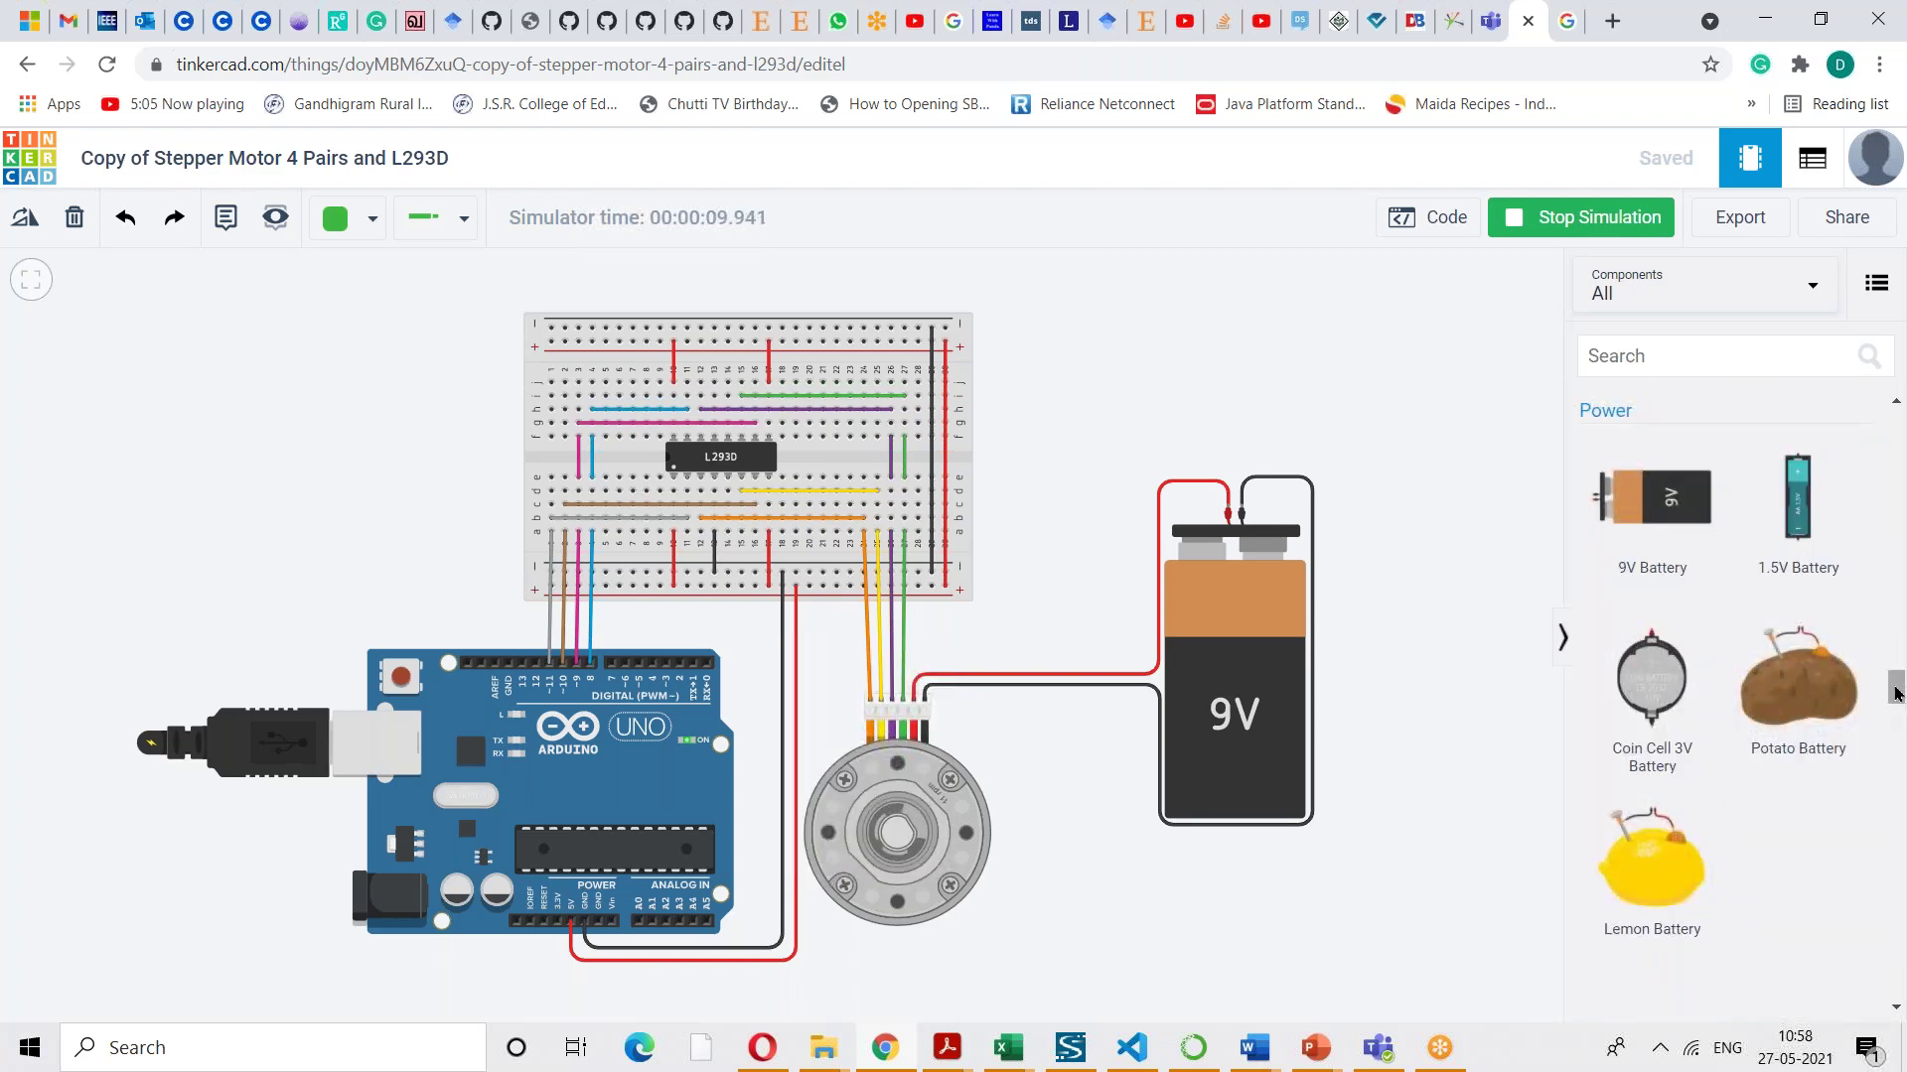
drag(1897, 688, 1897, 673)
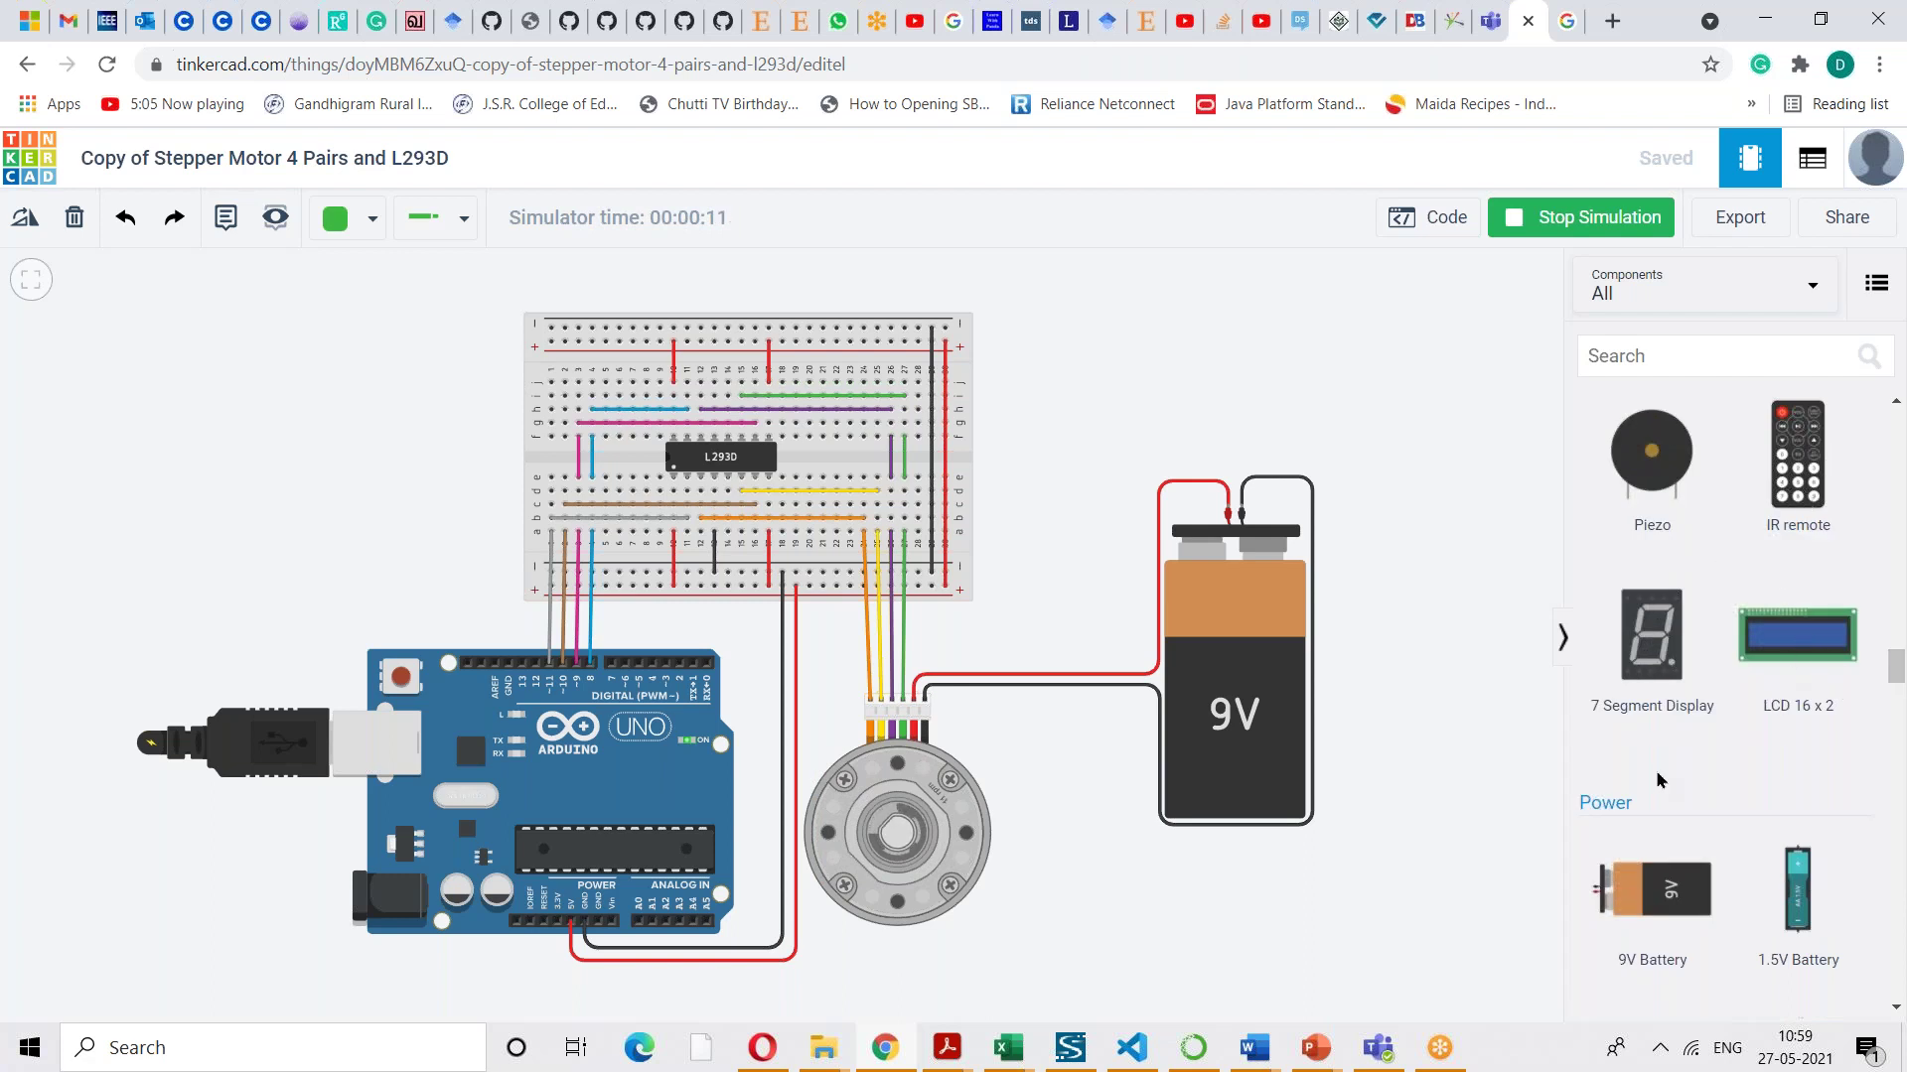
scroll(1656, 781, up, 5)
drag(1896, 641, 1897, 654)
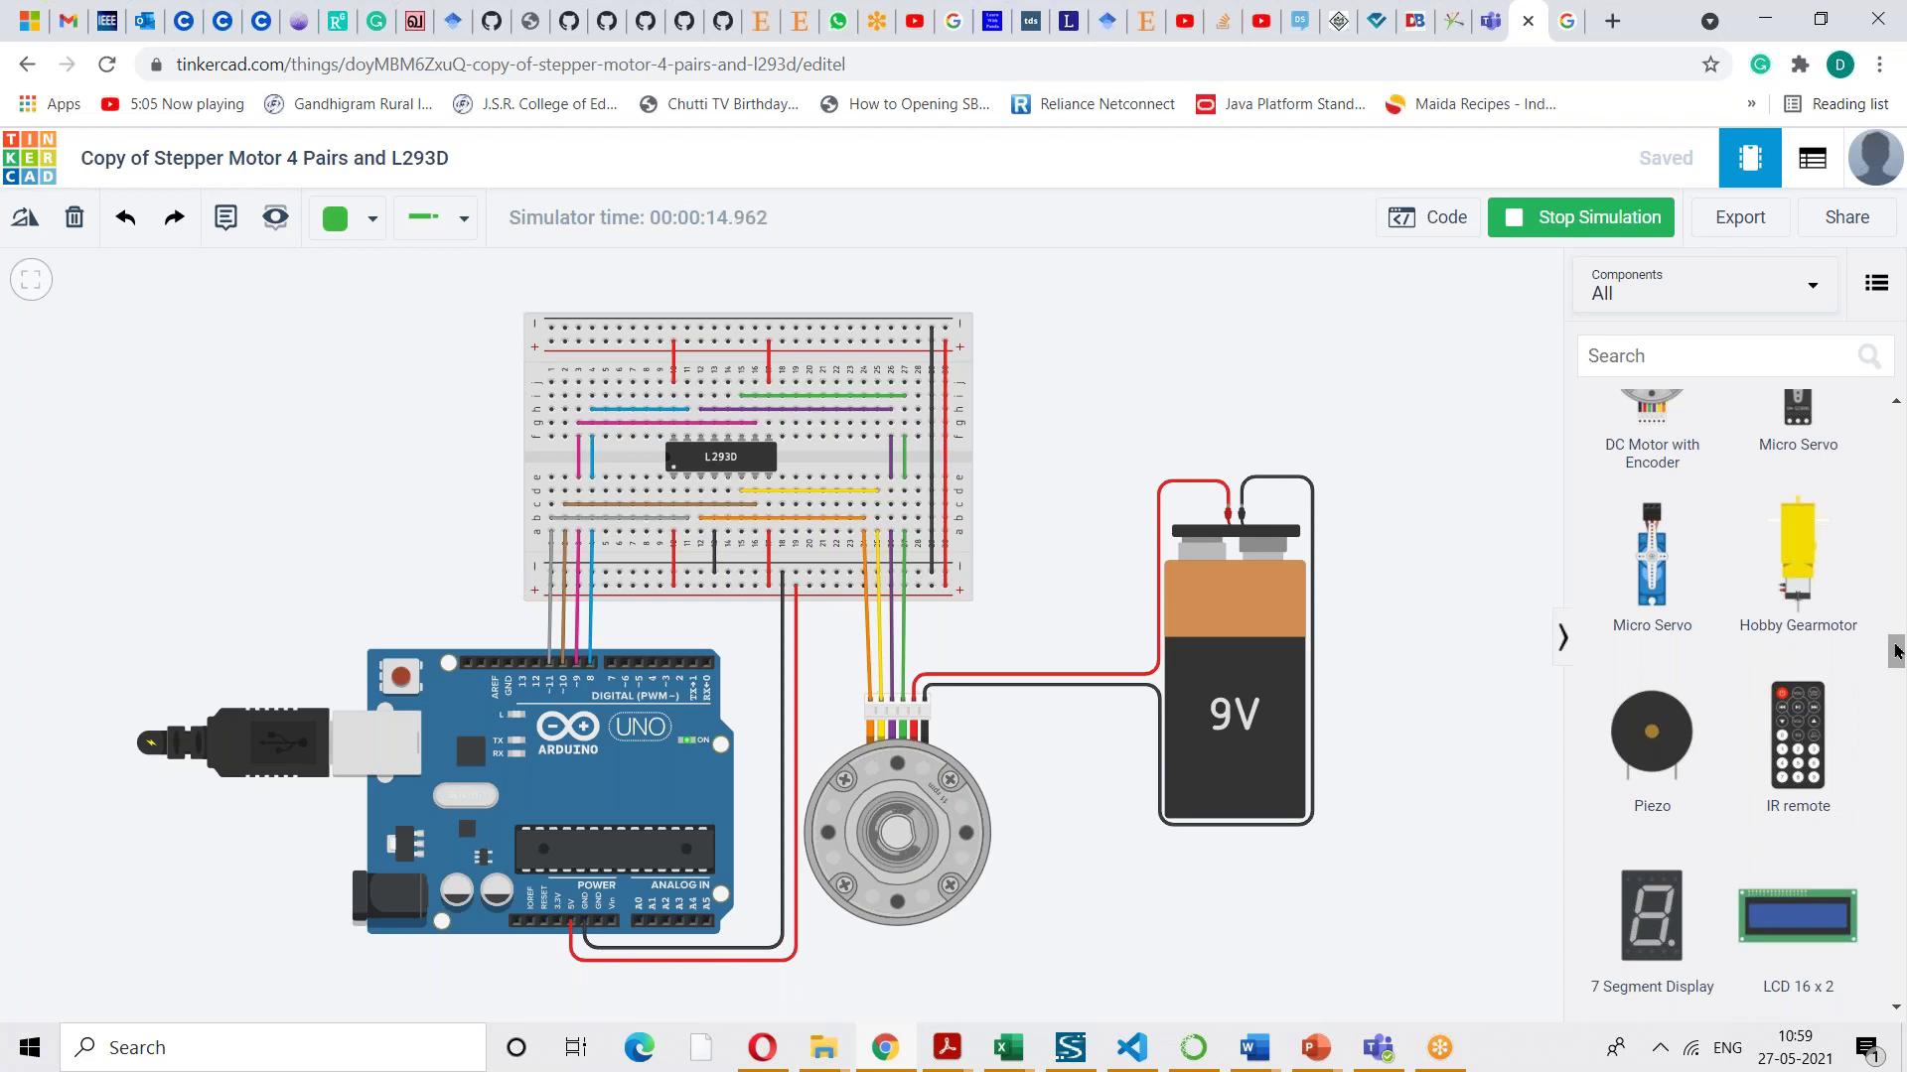
click(1591, 217)
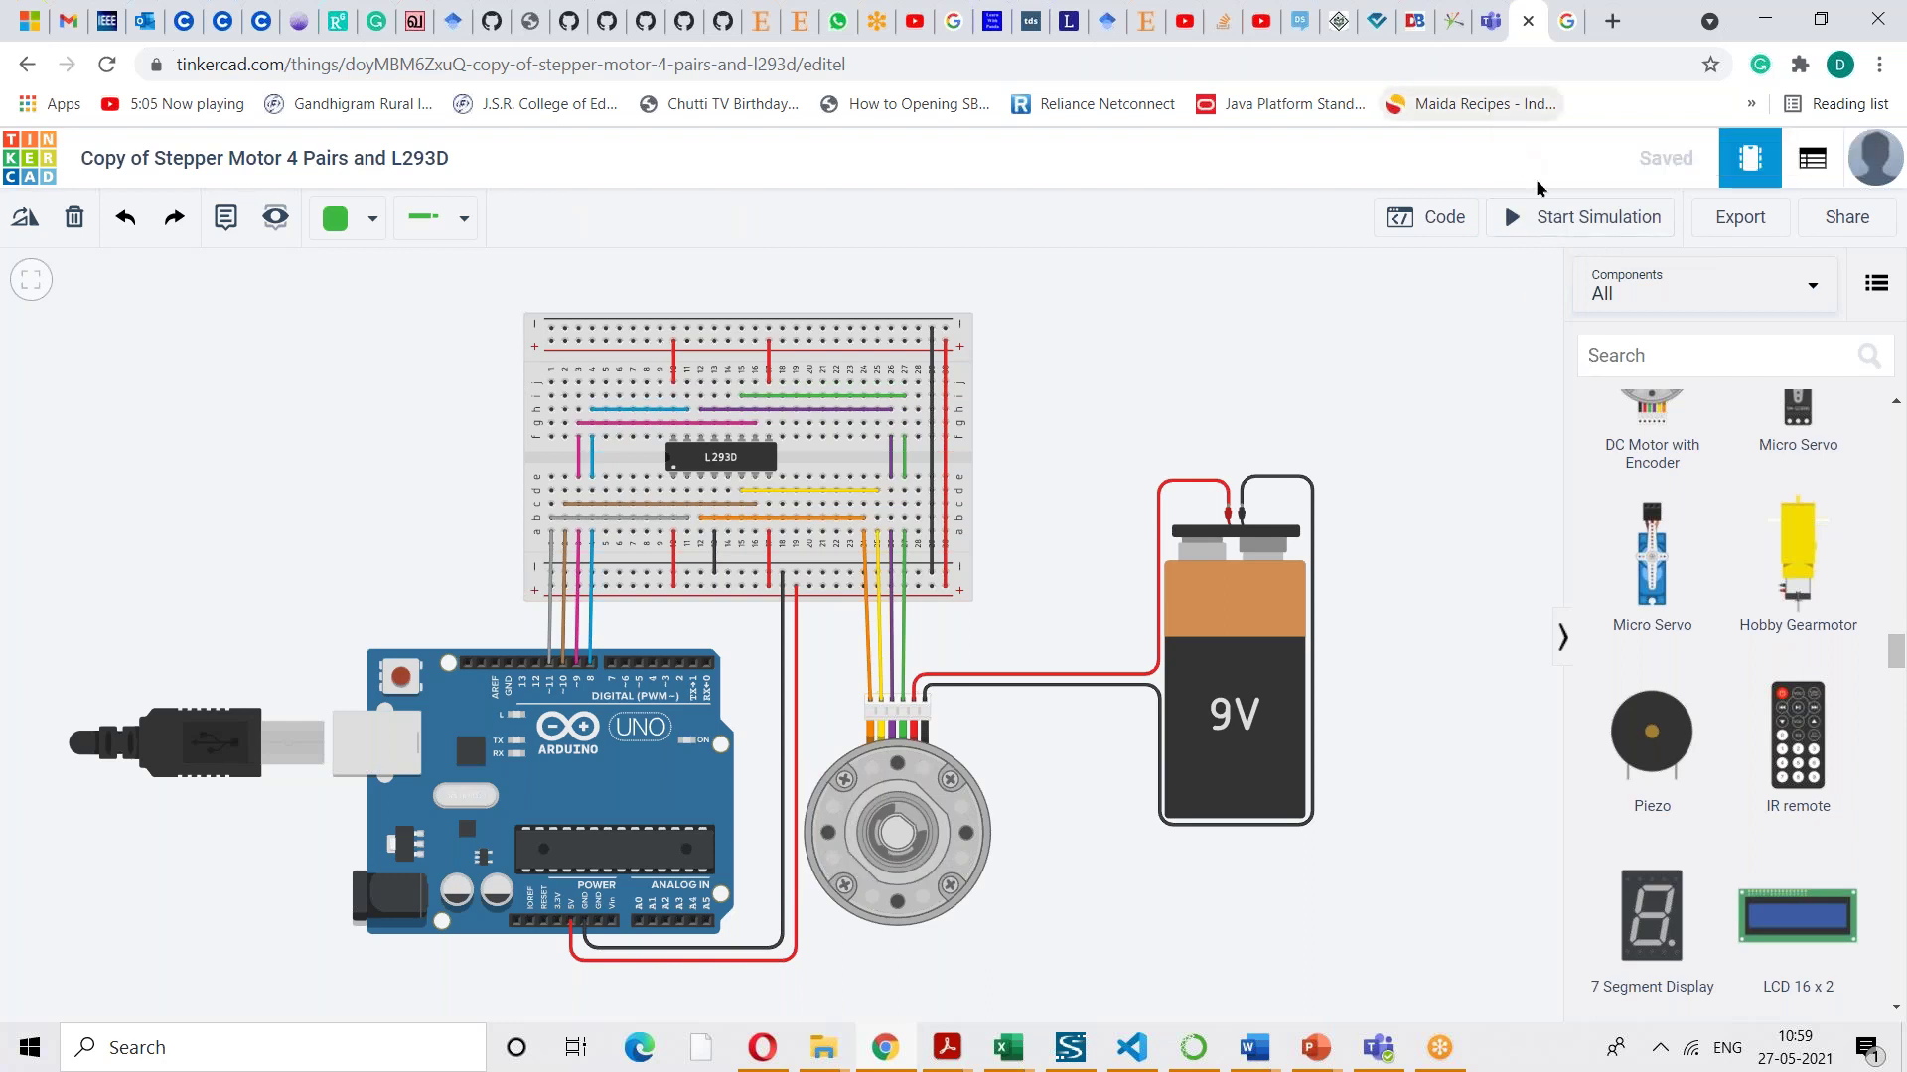
- Search the full component library for "camera"
click(1392, 47)
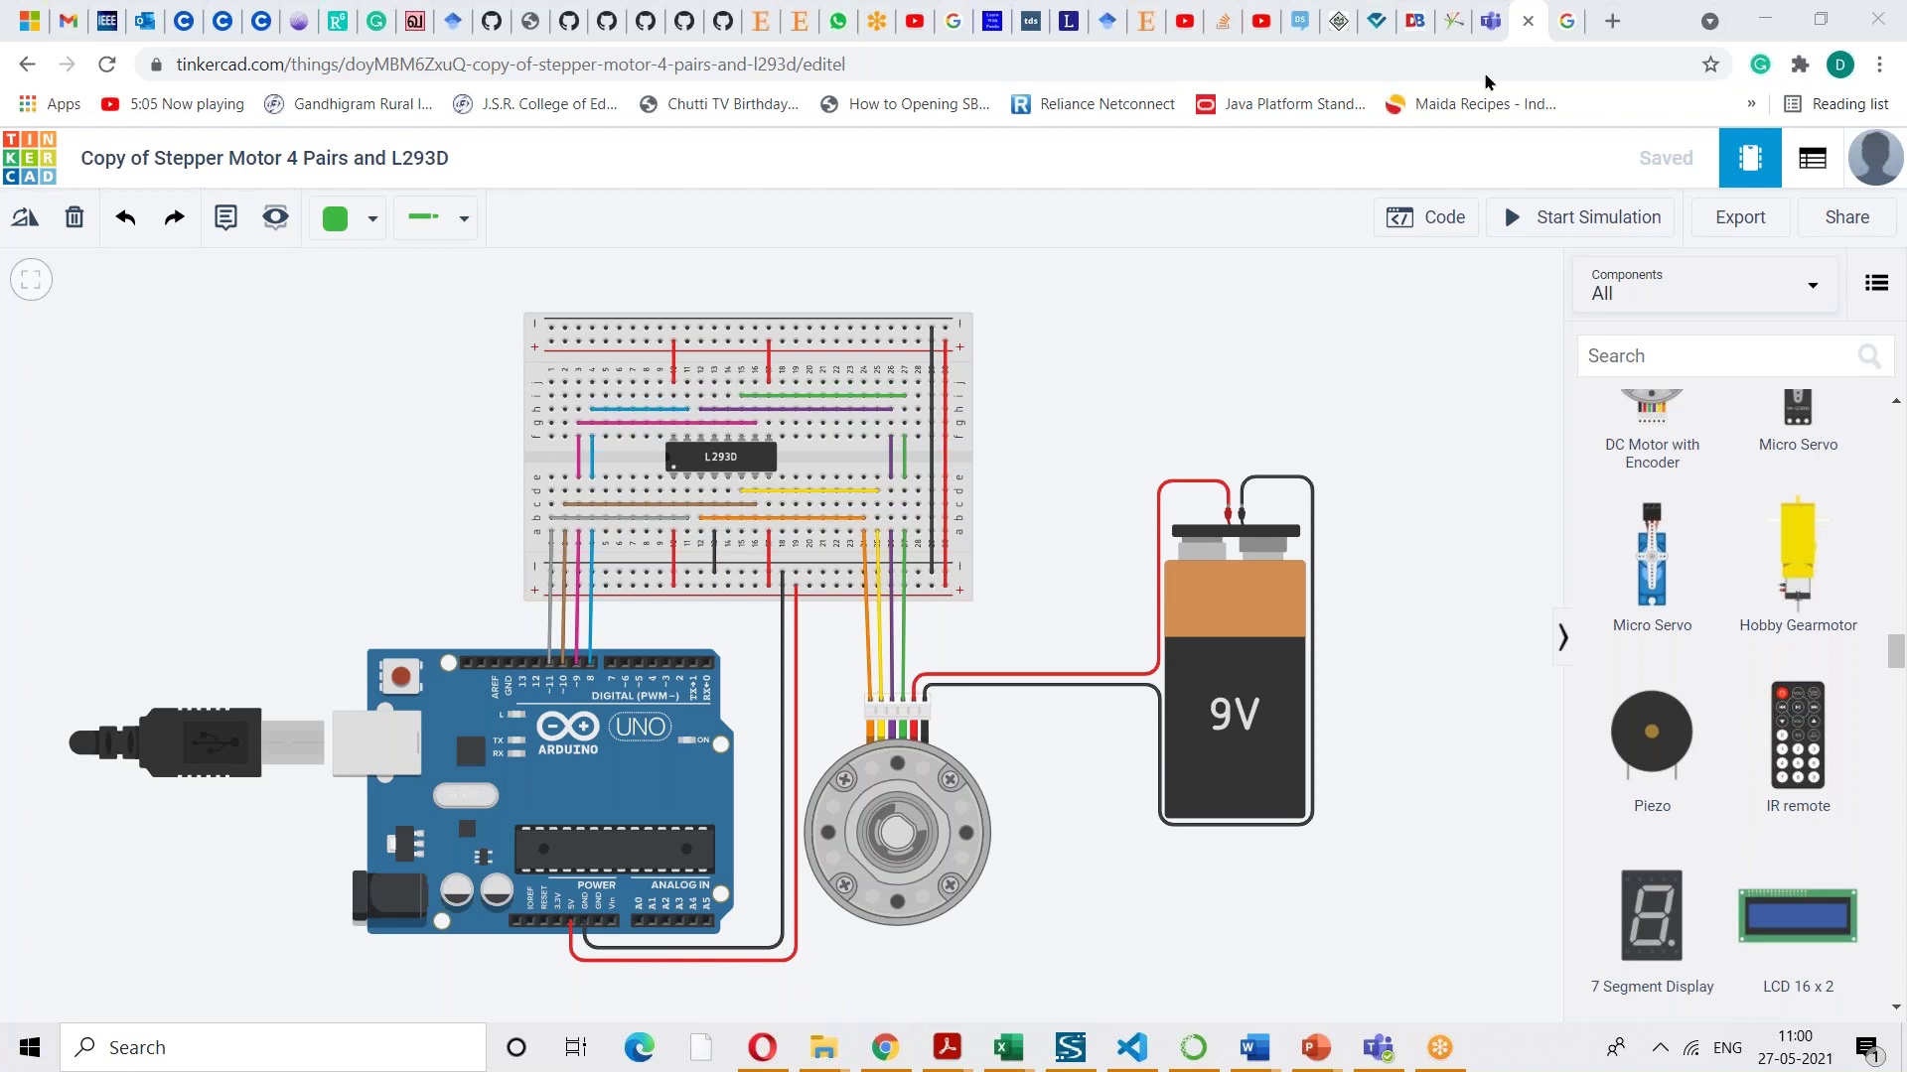
click(1649, 354)
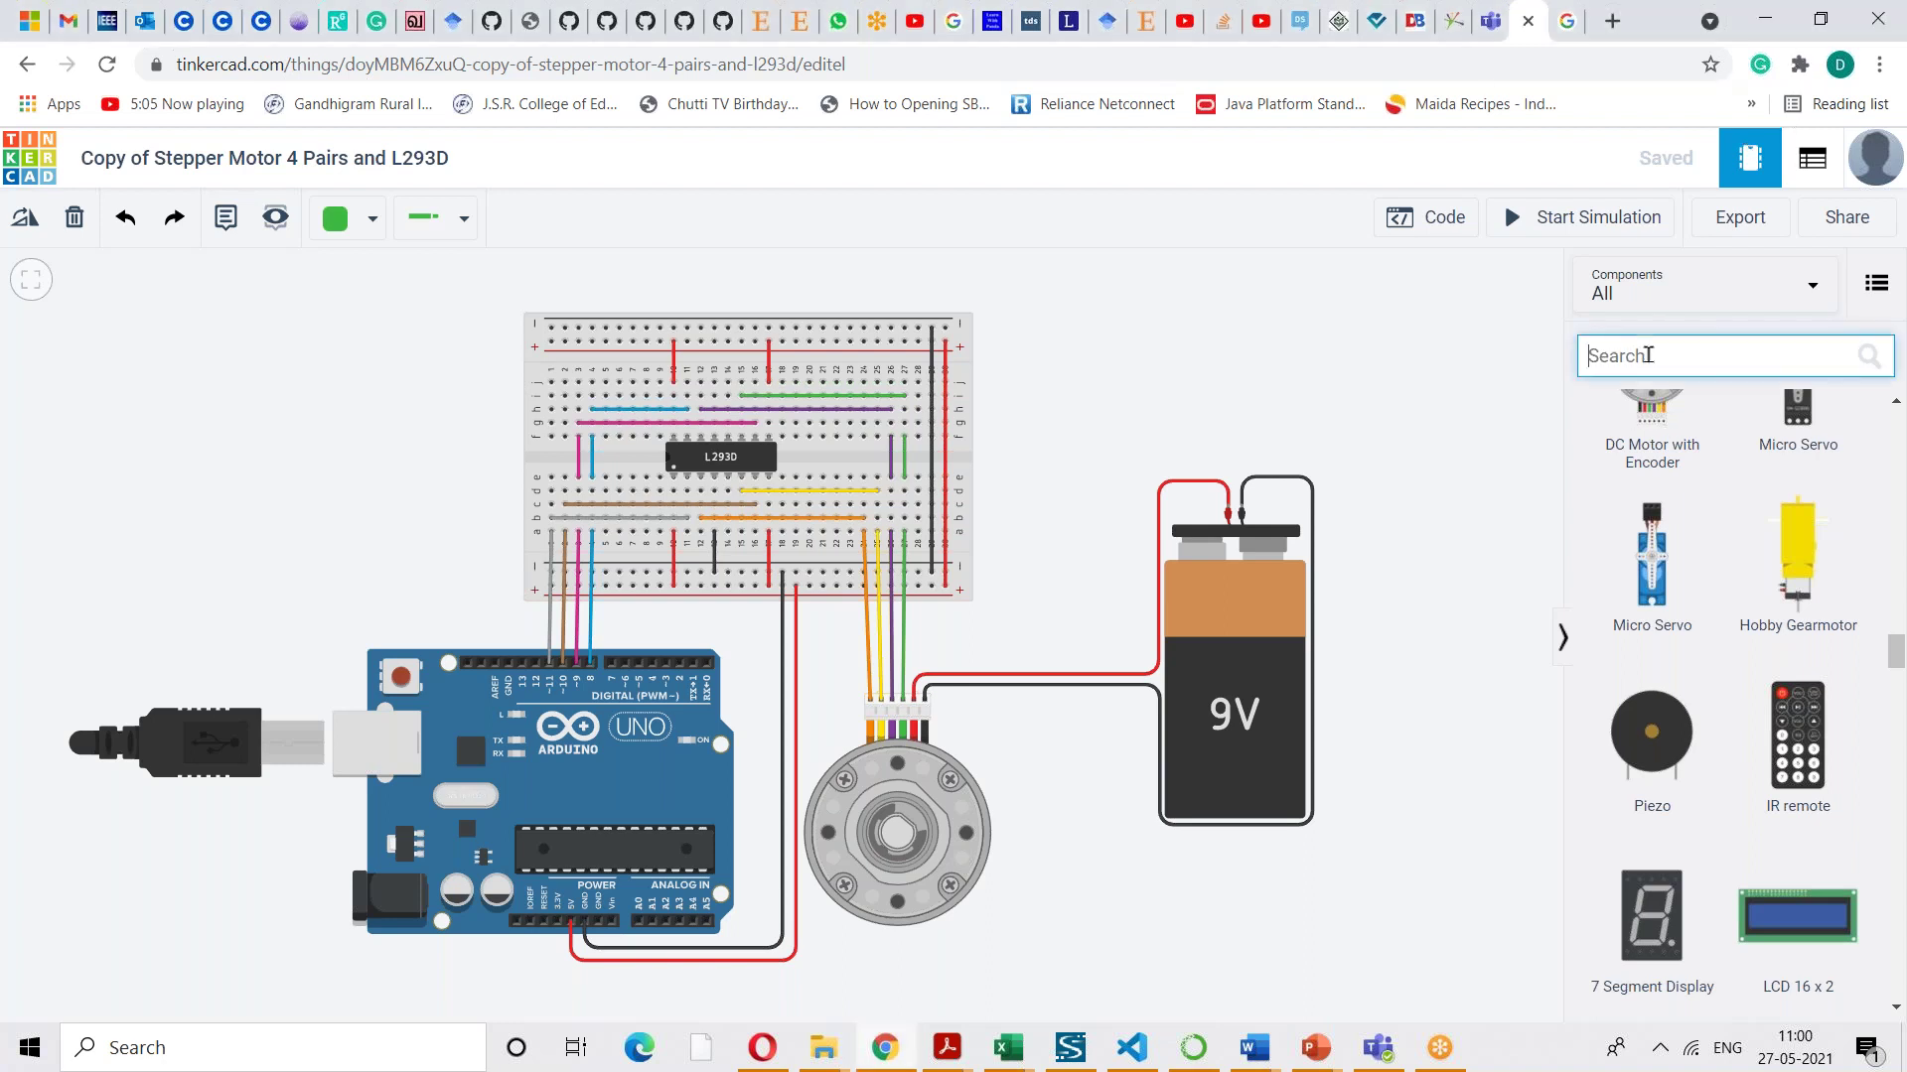
text(camera)
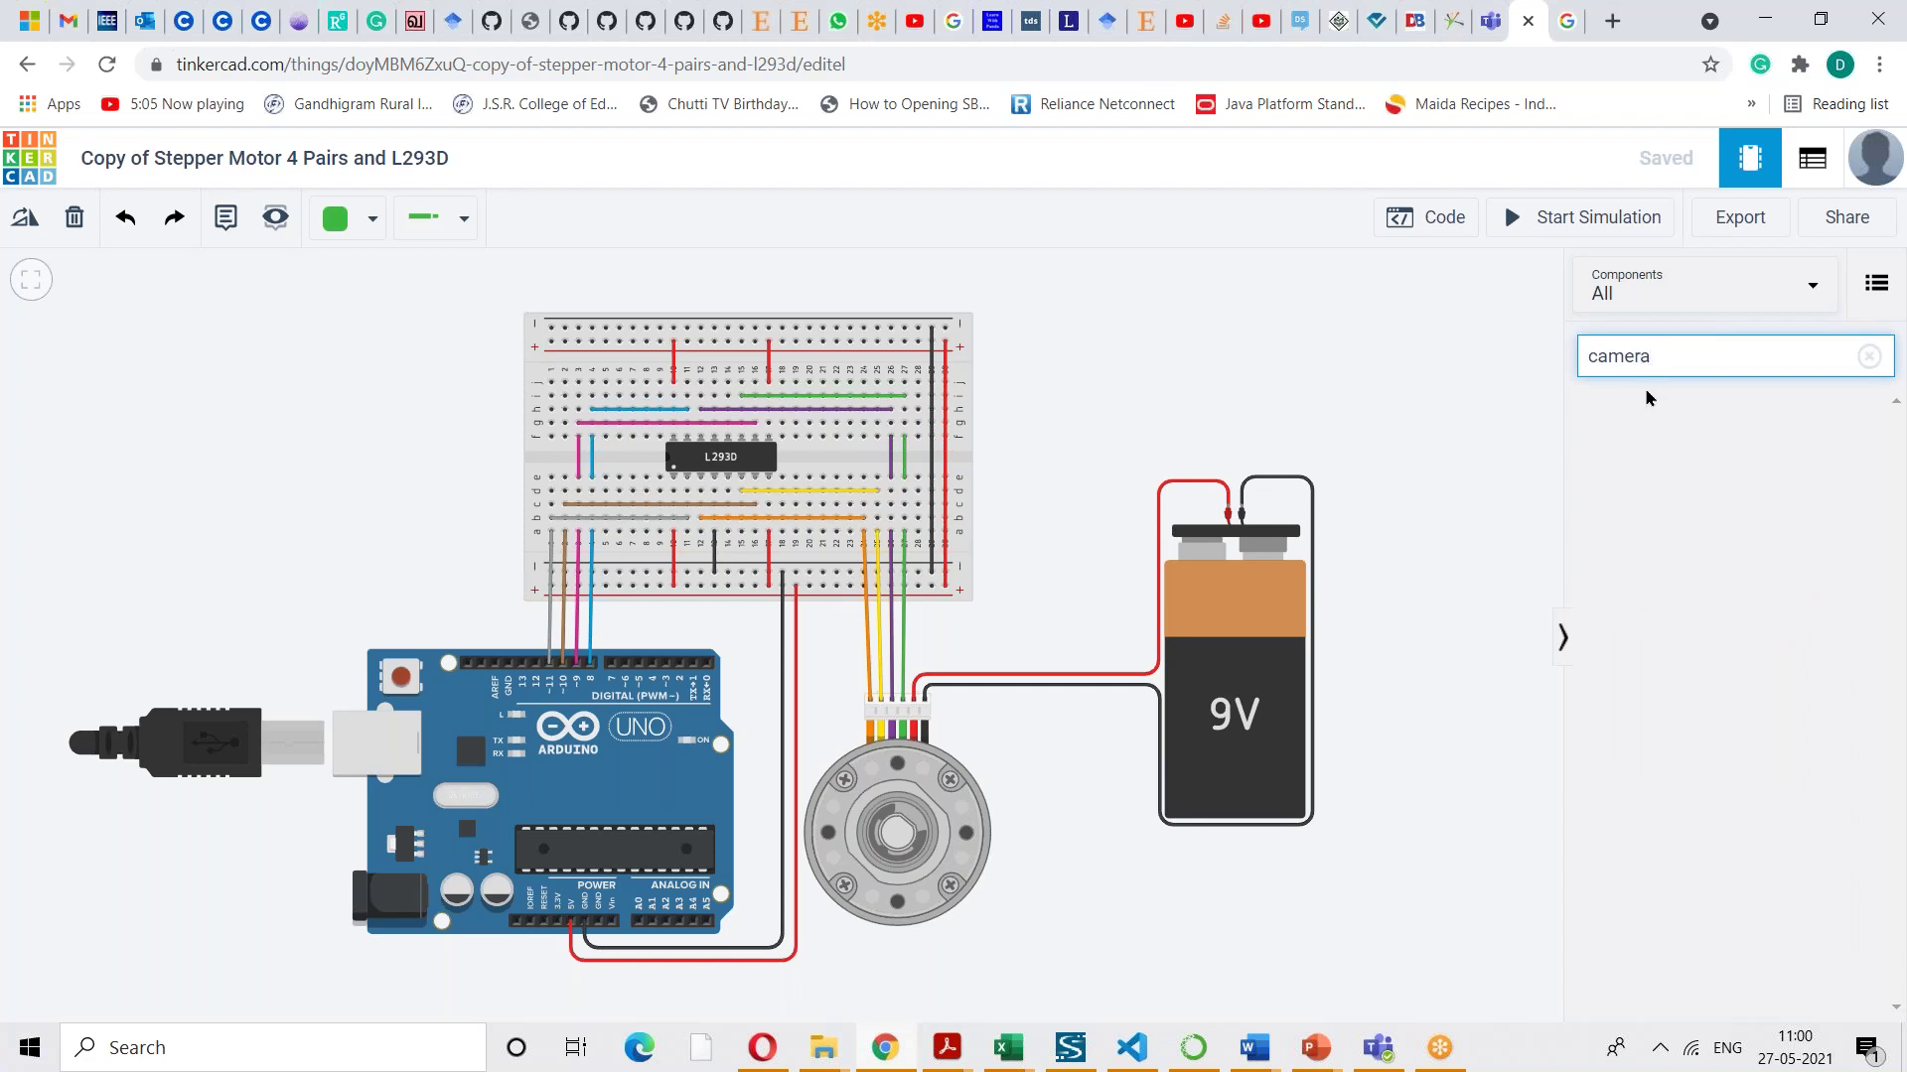
click(1093, 42)
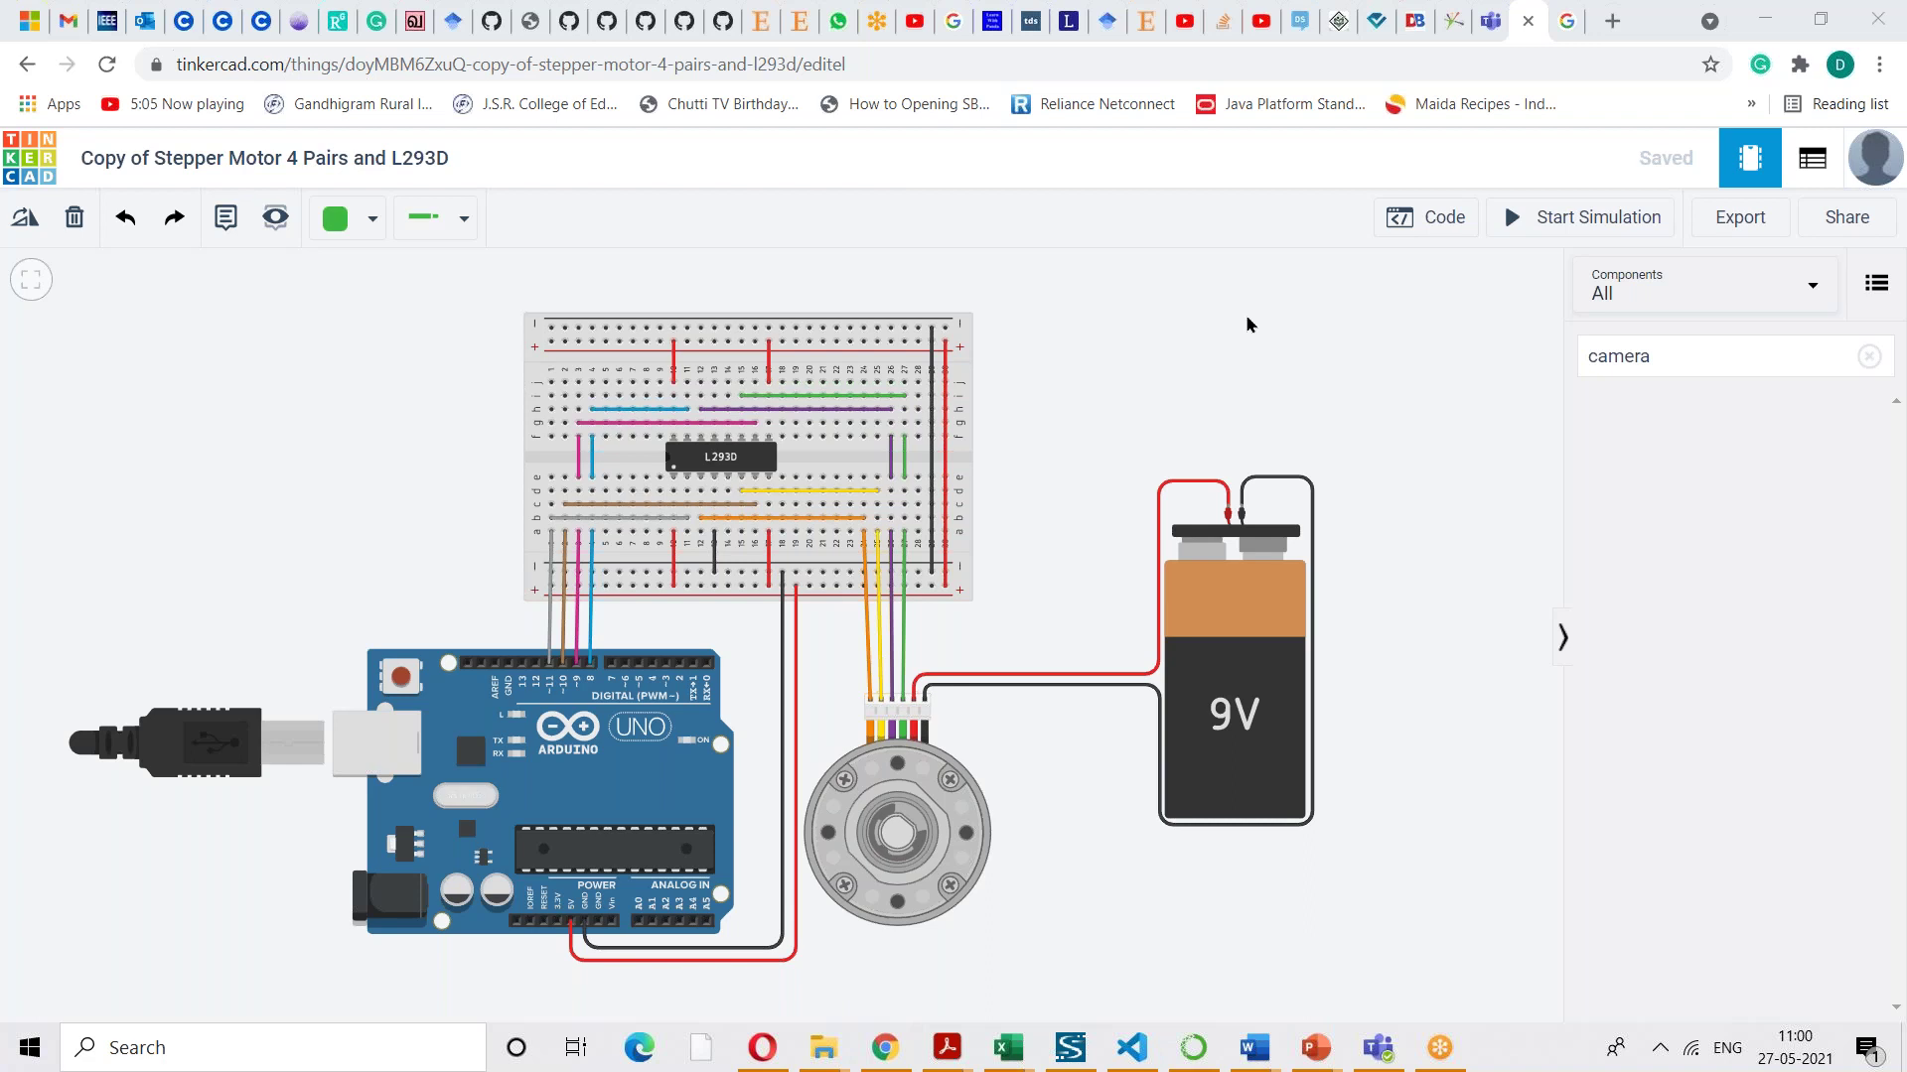
- Clear the component search term and look through the full component list as far as the LEDs and NeoPixels
click(1660, 355)
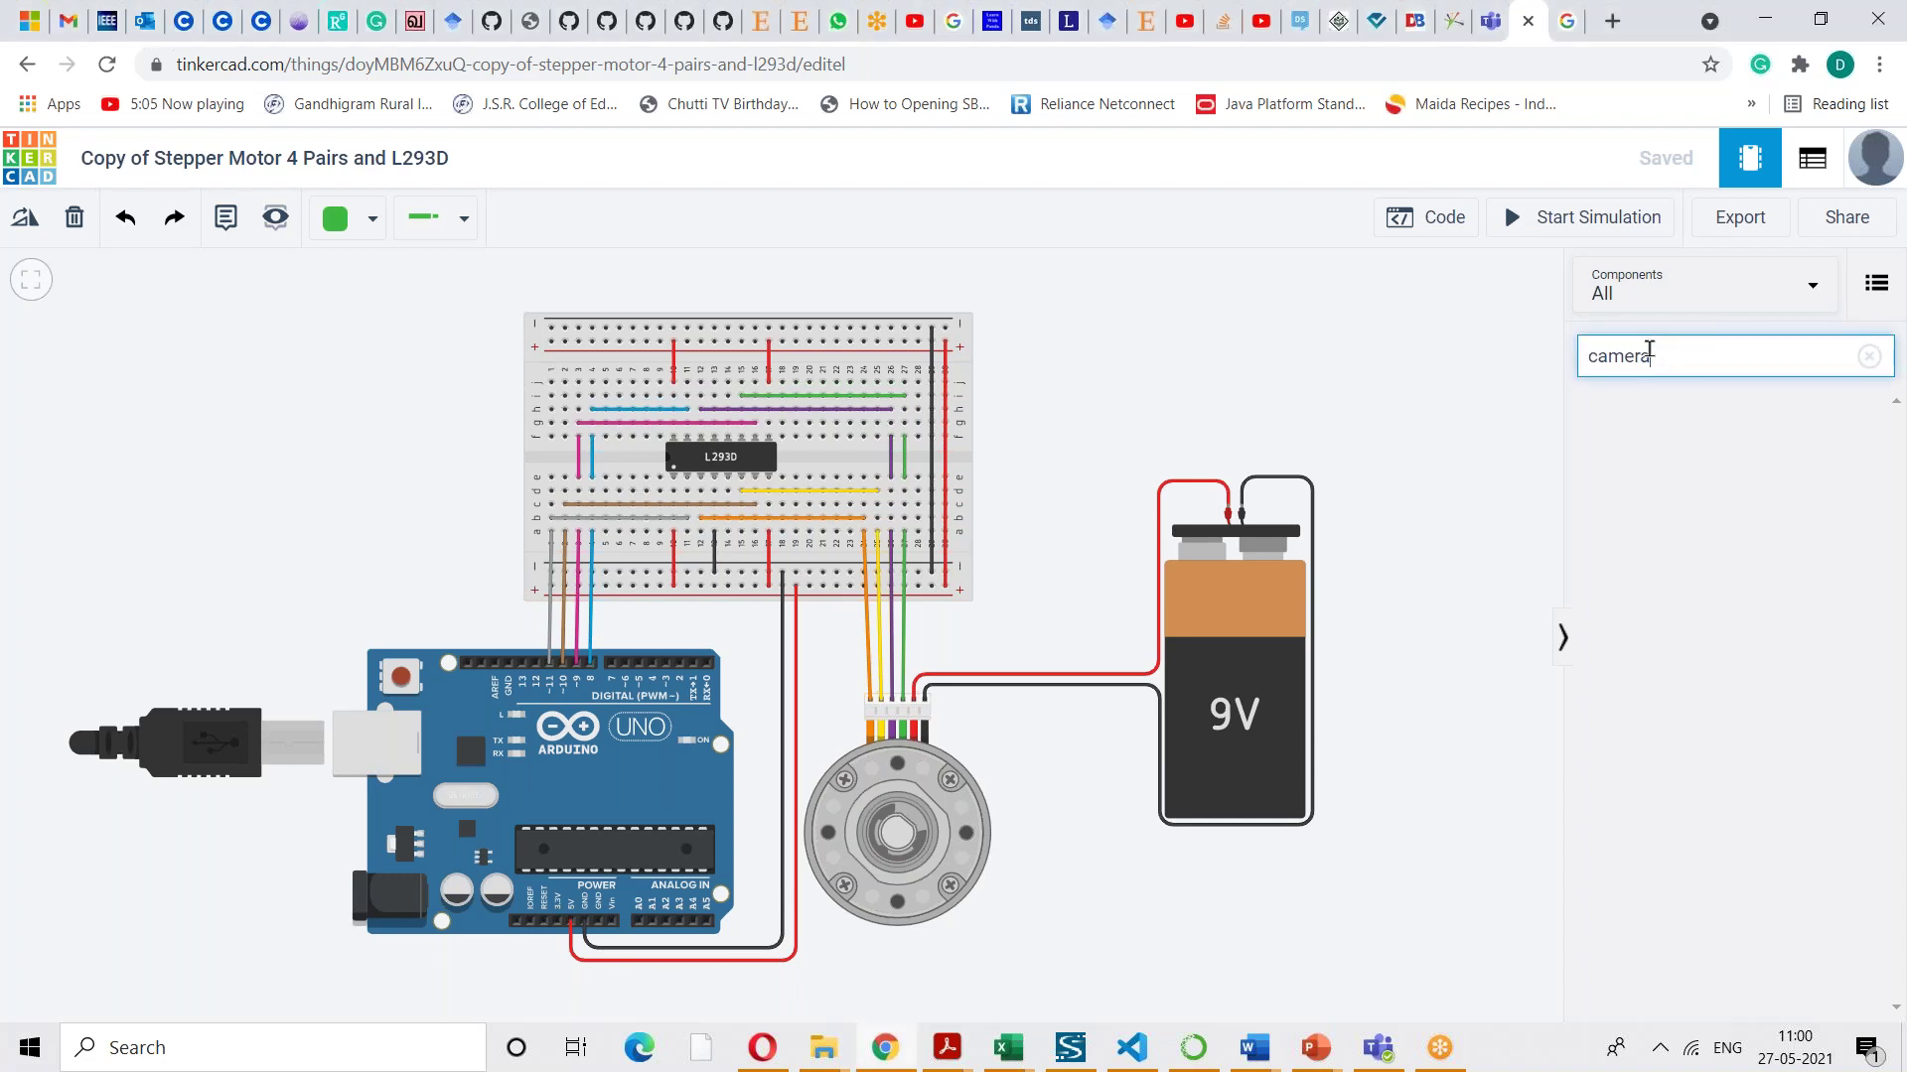
drag(1666, 356, 1551, 356)
key(BackSpace)
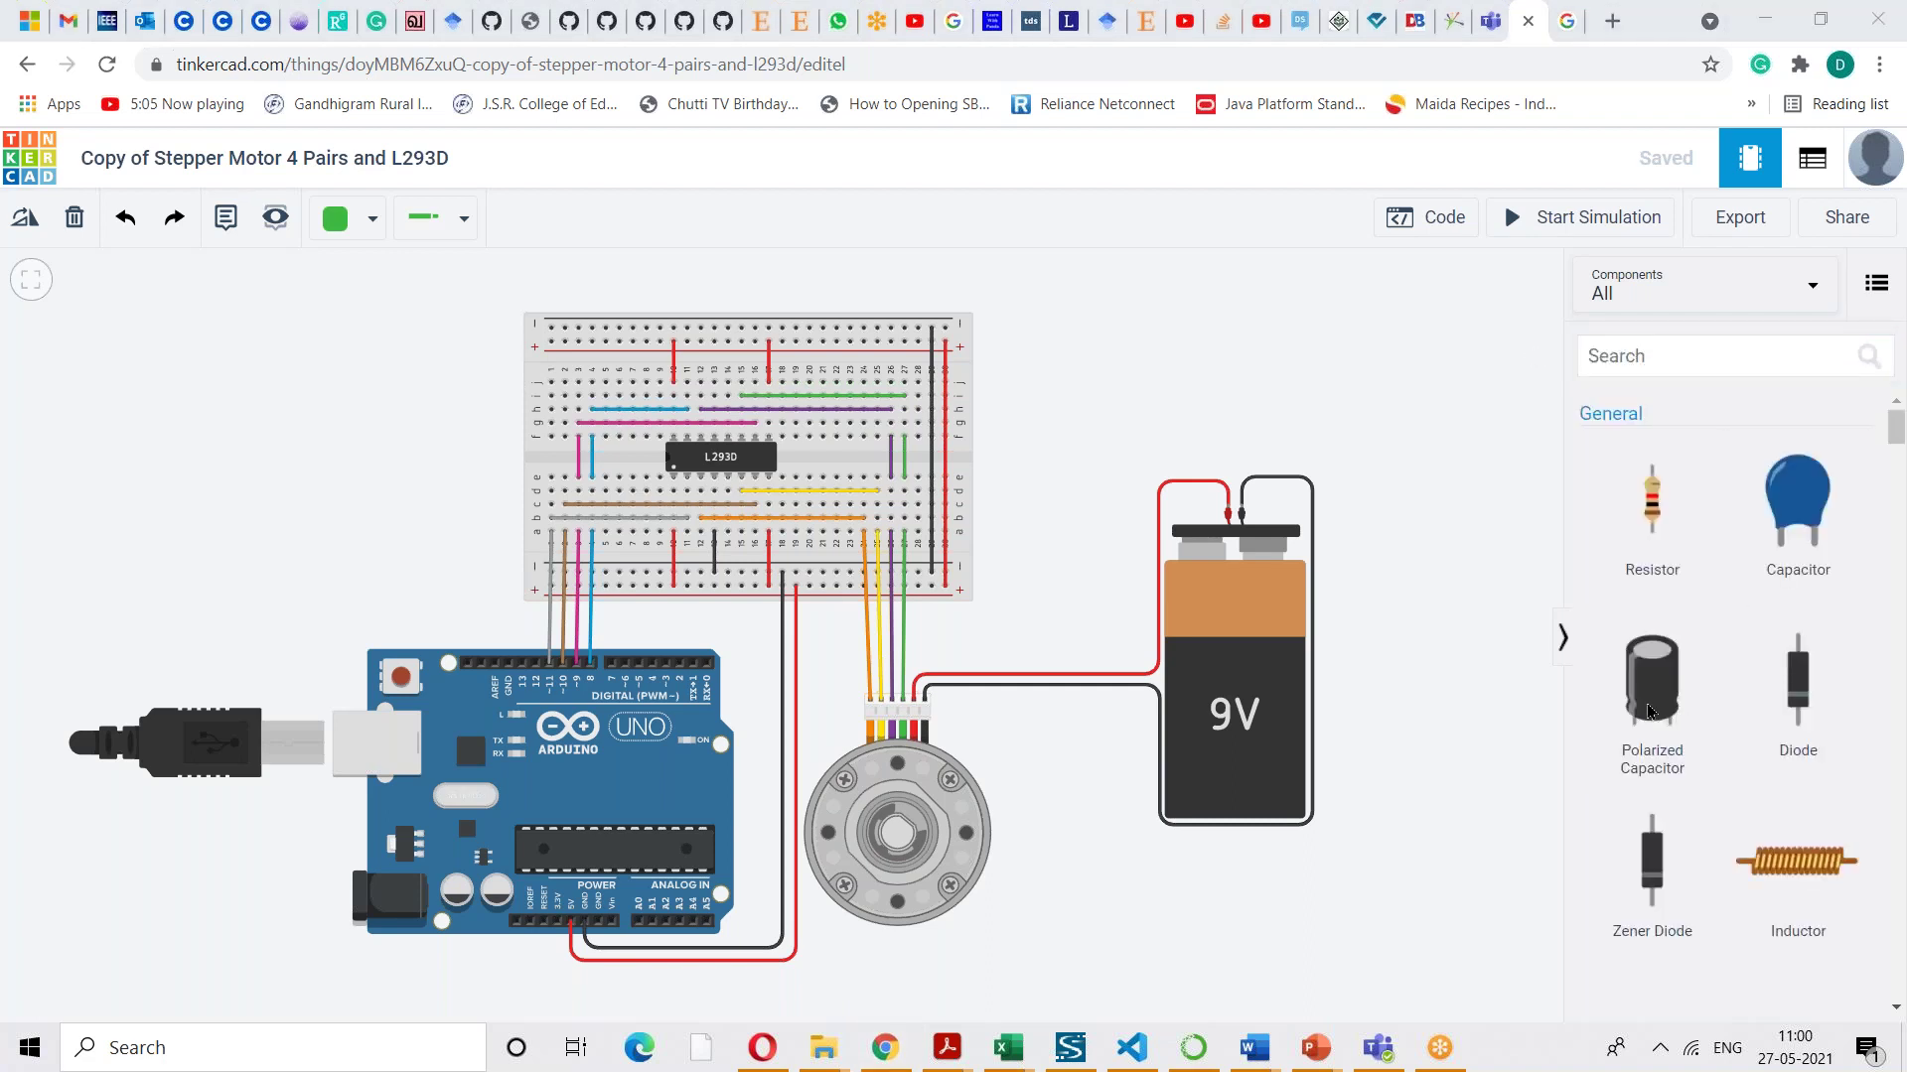
drag(1897, 429, 1901, 564)
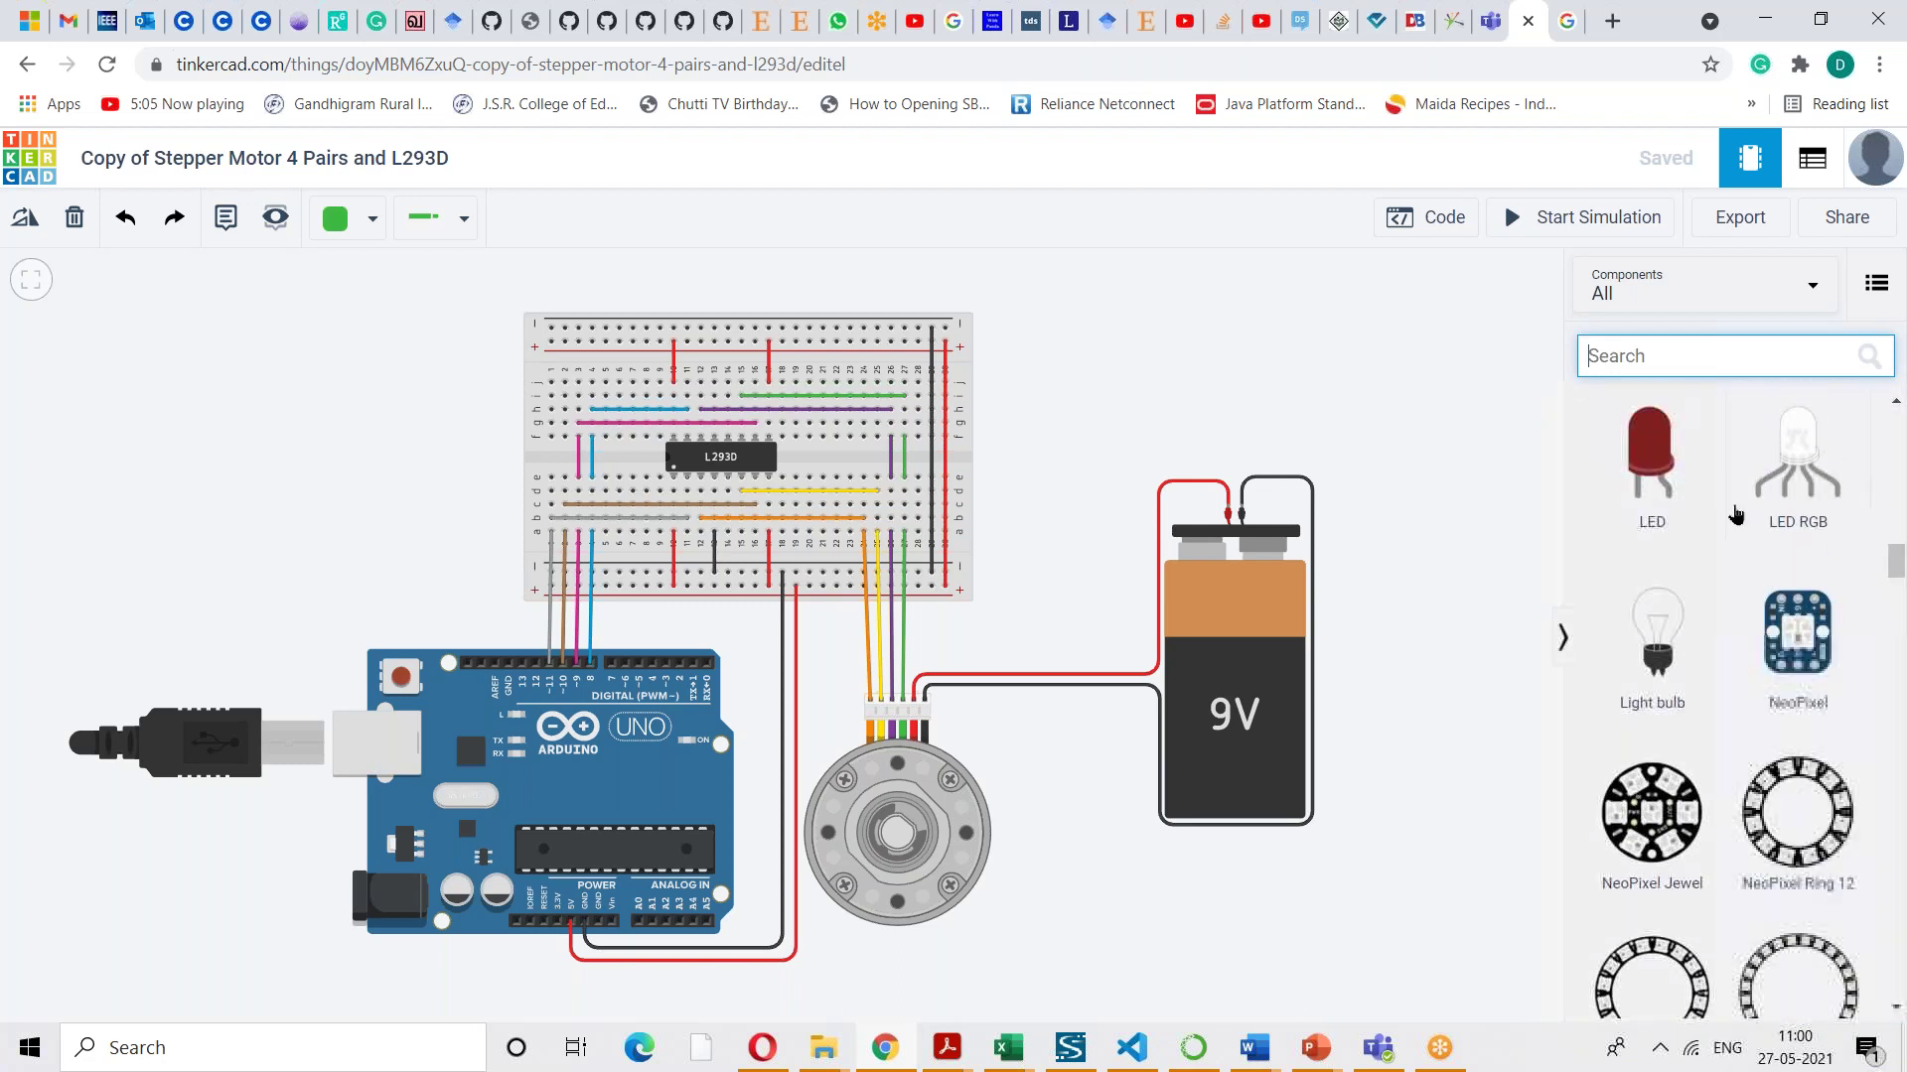
click(1586, 227)
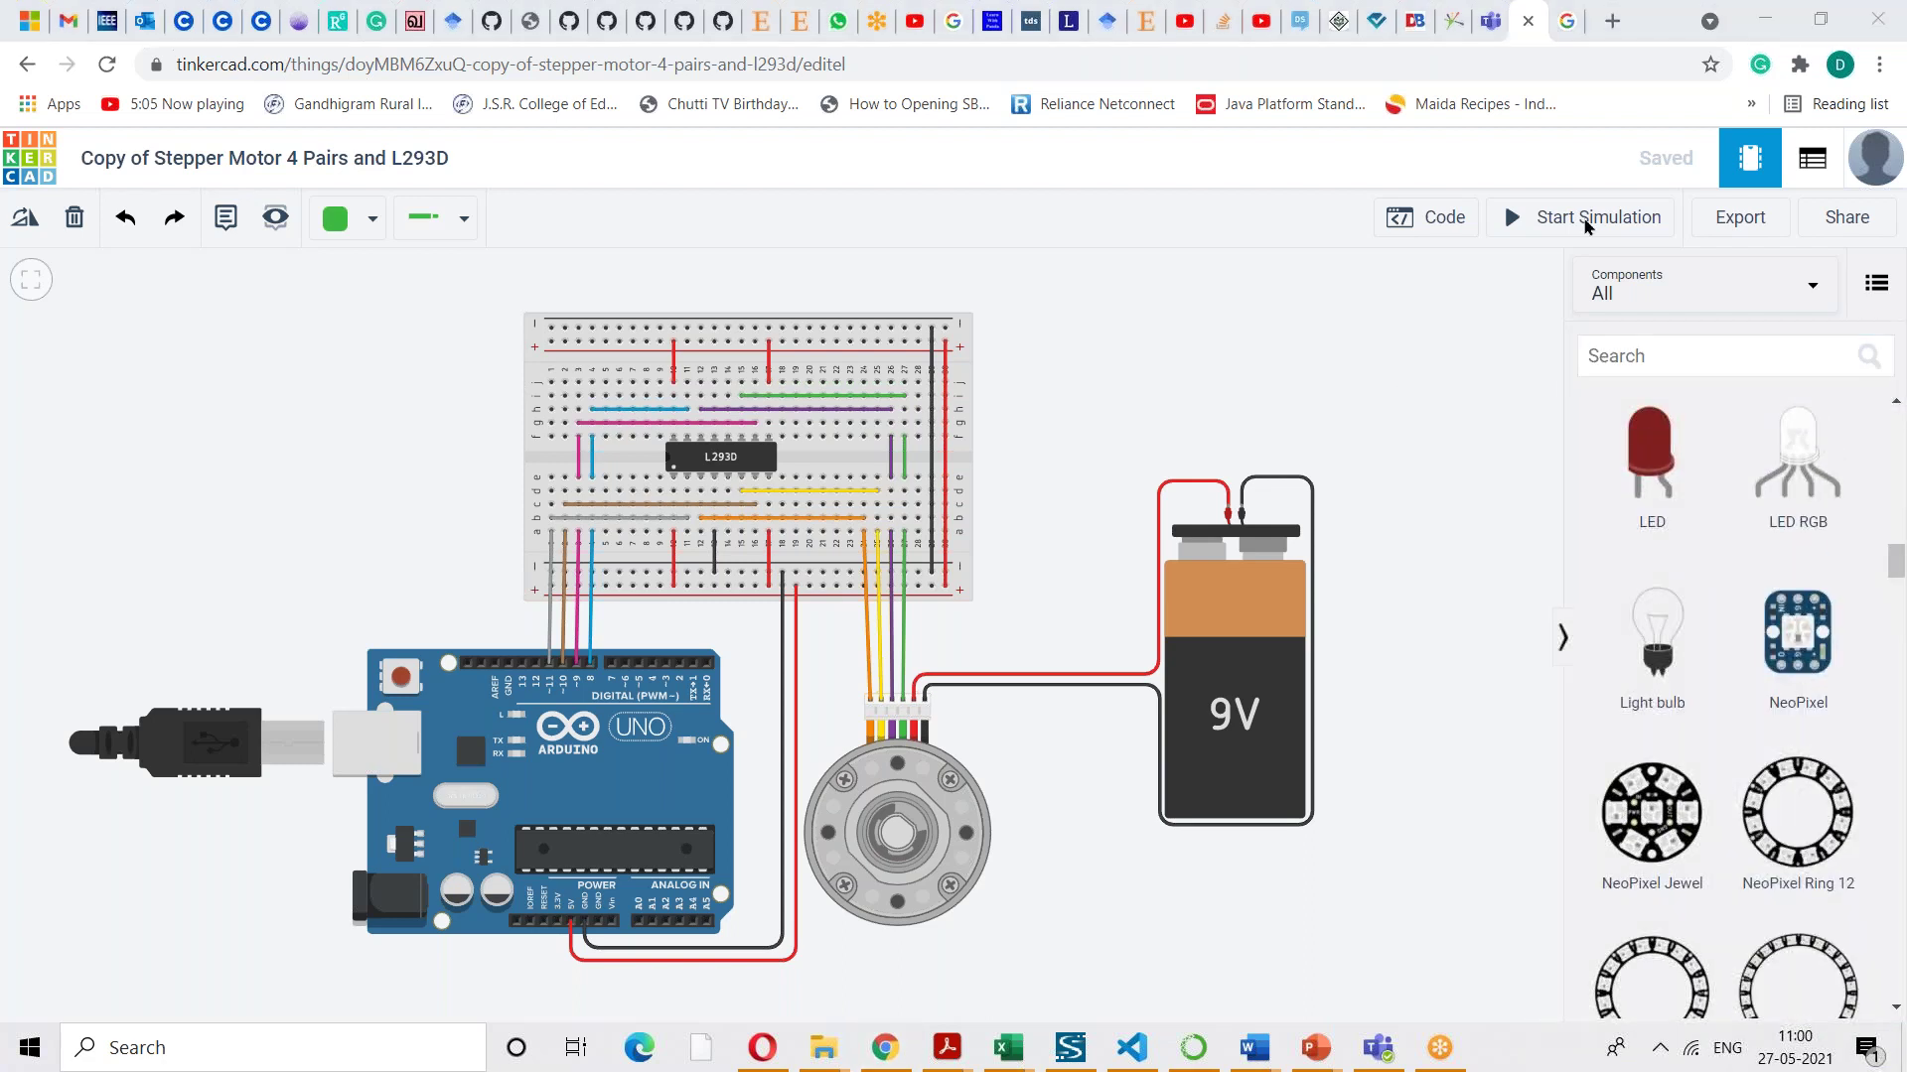